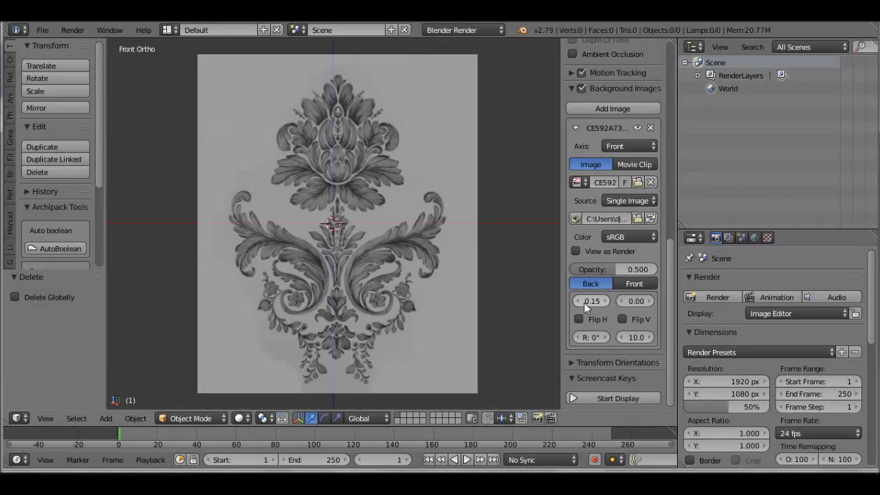
Step: Shift the reference image's X offset to about -0.01 to centre it
scroll(363, 241, "up", 3)
scroll(363, 240, "up", 2)
scroll(363, 240, "up", 2)
left_click_drag(592, 301, 588, 301)
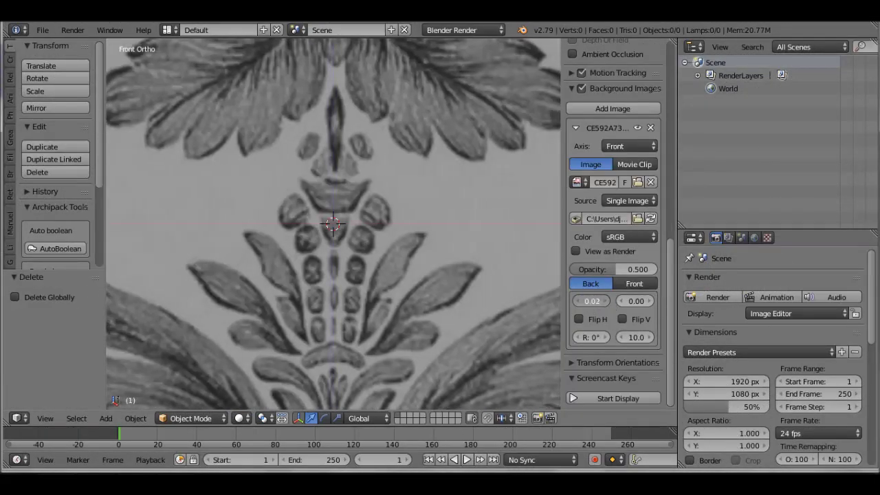
left_click_drag(588, 301, 590, 305)
scroll(438, 248, "down", 2)
scroll(395, 197, "down", 2)
scroll(390, 150, "up", 2)
scroll(404, 206, "up", 2)
scroll(405, 212, "down", 2)
left_click_drag(596, 303, 654, 308)
Step: Raise the reference to Y offset 4.74 and add a plane mesh
scroll(409, 250, "up", 2)
scroll(475, 179, "up", 3)
scroll(385, 351, "down", 2)
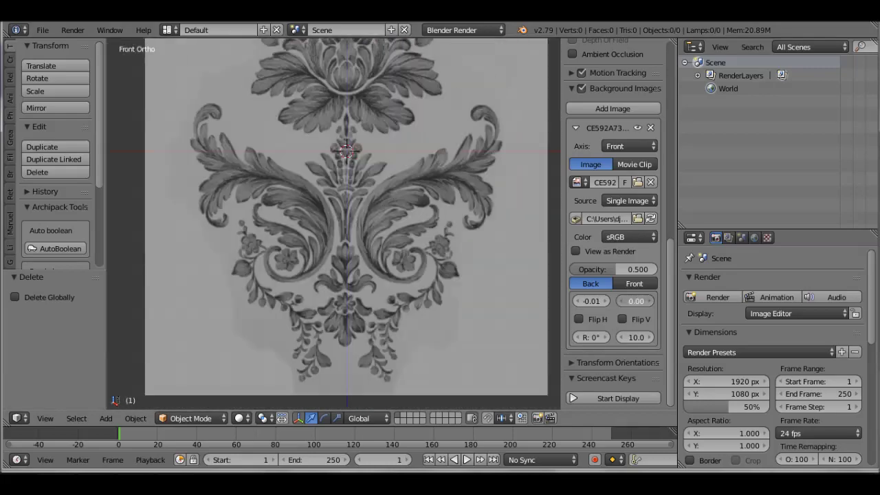
scroll(408, 250, "up", 2)
scroll(407, 249, "up", 2)
key("shift+a")
left_click(447, 52)
Step: Stand the plane upright (rx90), move it beside the origin along X and shrink it
type("rx90")
key("Return")
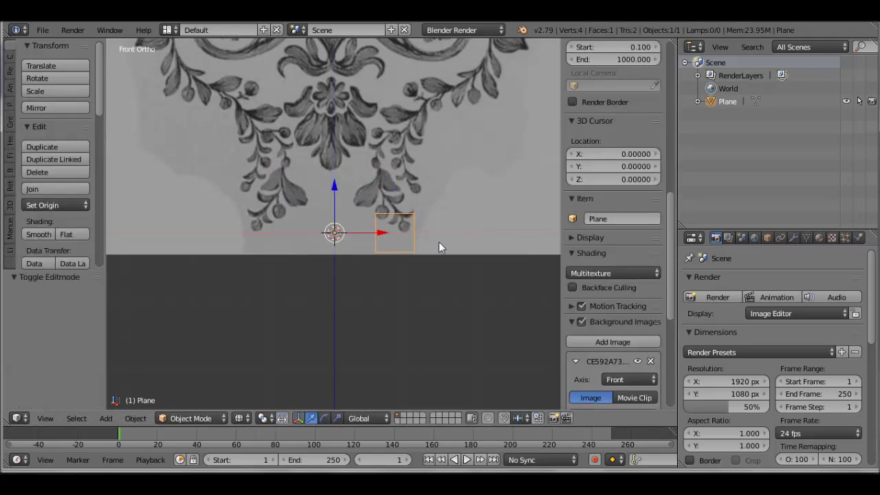
scroll(439, 241, "up", 3)
key("g")
key("x")
left_click(456, 244)
key("s")
left_click(440, 273)
Step: Subdivide the plane and LoopTools-Circle it, sized and rotated over the lower berry
key("Tab")
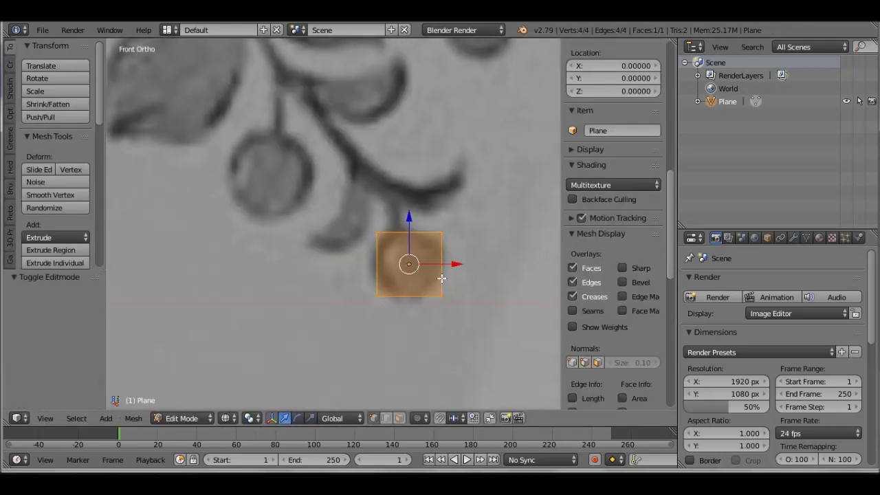
key("w")
left_click(484, 152)
key("w")
left_click(371, 159)
key("w")
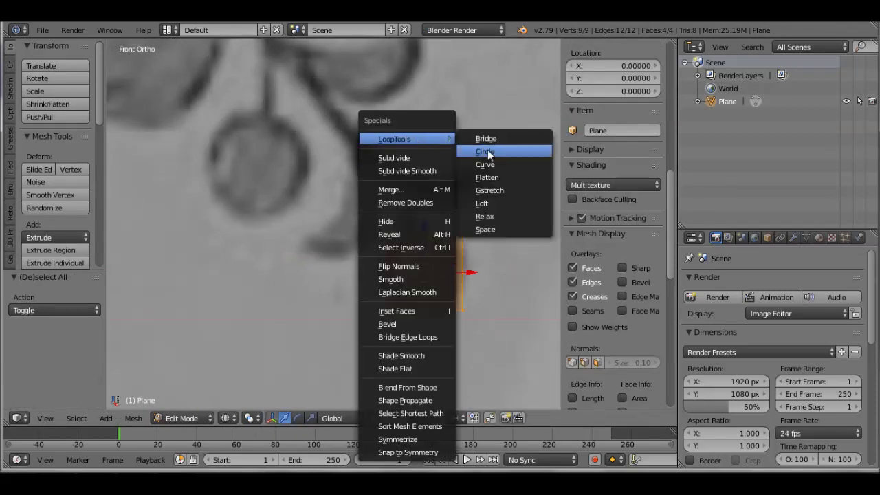
left_click(485, 152)
key("s")
left_click(509, 323)
key("r")
left_click(512, 308)
Step: Extrude a chain of vertices from the circle's top up along the stem
right_click(416, 232)
scroll(418, 232, "down", 2)
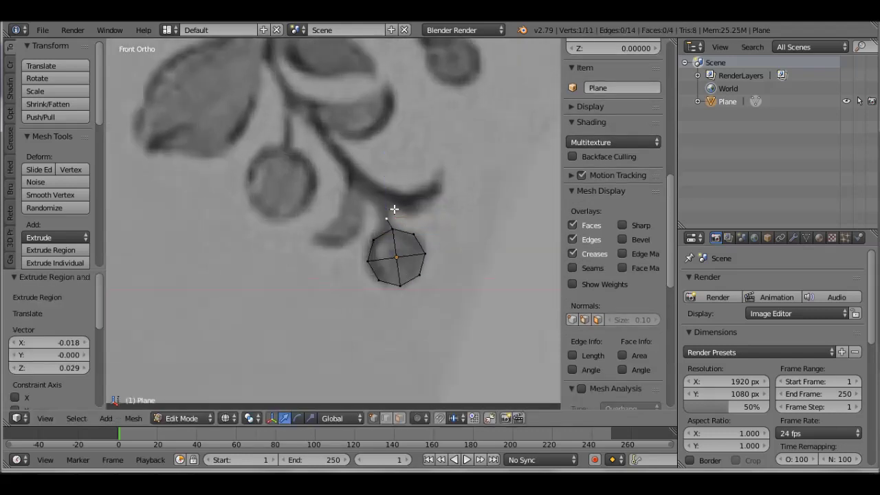
key("e")
left_click(411, 217)
key("e")
left_click(469, 166)
key("e")
left_click(413, 191)
key("e")
left_click(377, 180)
left_click(363, 152)
Step: Extrude vertices from the berry's top to outline a small leaf
key("e")
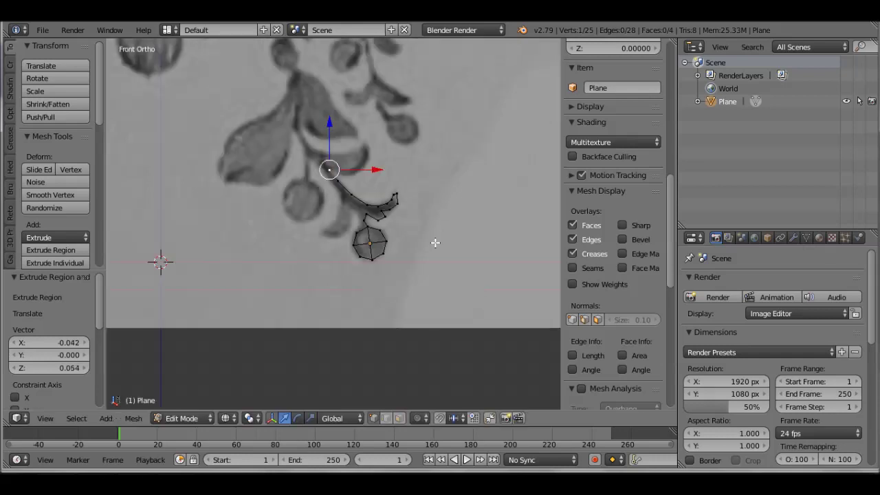
left_click(326, 130)
Step: Delete the unwanted edges and switch to vertex selection mode
key("x")
left_click(368, 248)
key("ctrl+Tab")
left_click(365, 246)
right_click(379, 232)
key("e")
left_click(385, 218)
key("e")
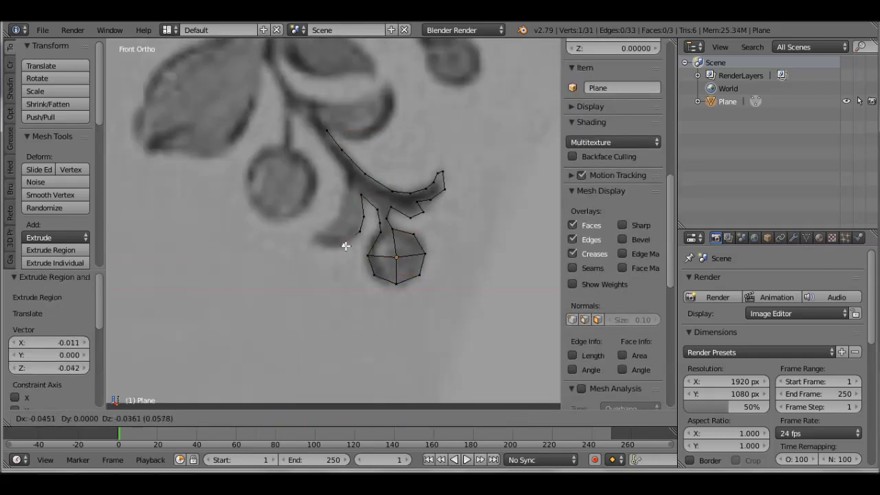
left_click(314, 232)
key("e")
left_click(338, 206)
Step: Reposition the berry's top vertex to match the reference
scroll(338, 206, "up", 1)
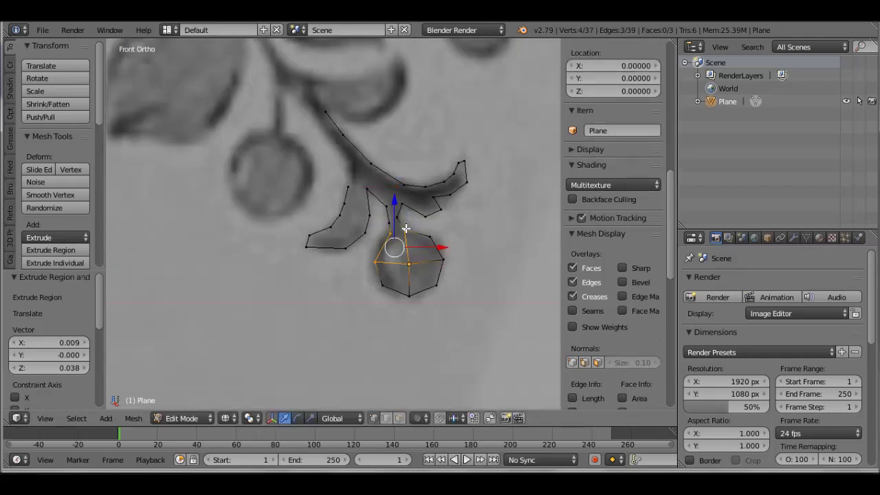
scroll(406, 229, "up", 1)
key("ctrl+t")
right_click(390, 253)
key("g")
left_click(399, 272)
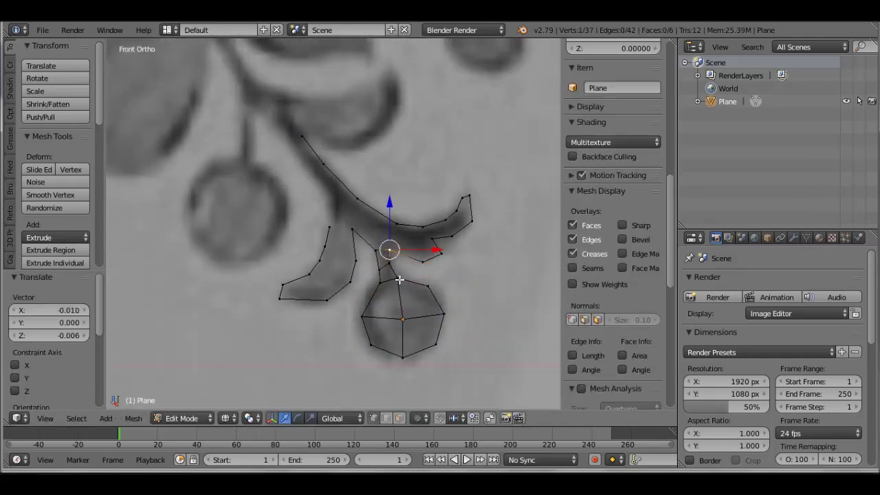
key("g")
left_click(383, 256)
Step: Subdivide a leaf edge, place its middle vertex and fill the leaf gaps with faces
right_click(465, 196, "shift")
right_click(452, 235, "shift")
key("f")
right_click(423, 255)
right_click(388, 231, "shift")
key("w")
left_click(334, 153)
key("g")
left_click(374, 251)
key("f")
key("f")
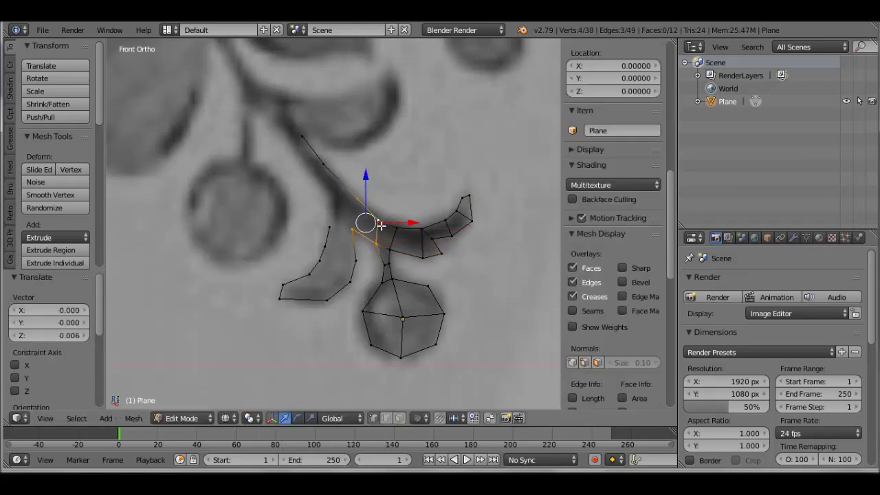
key("f")
key("f")
key("f")
key("f")
Step: Save the project file into a newly created folder
key("a")
key("ctrl+s")
left_click(108, 47)
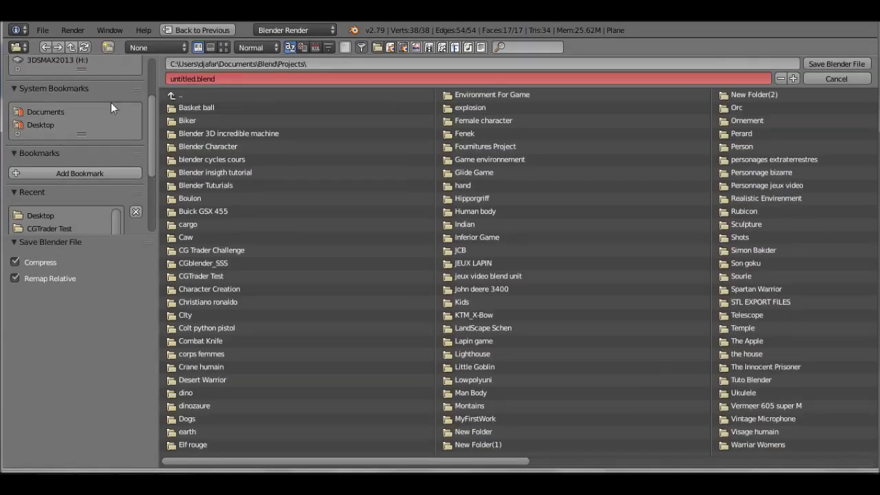
left_click(743, 211)
left_click(255, 79)
key("Return")
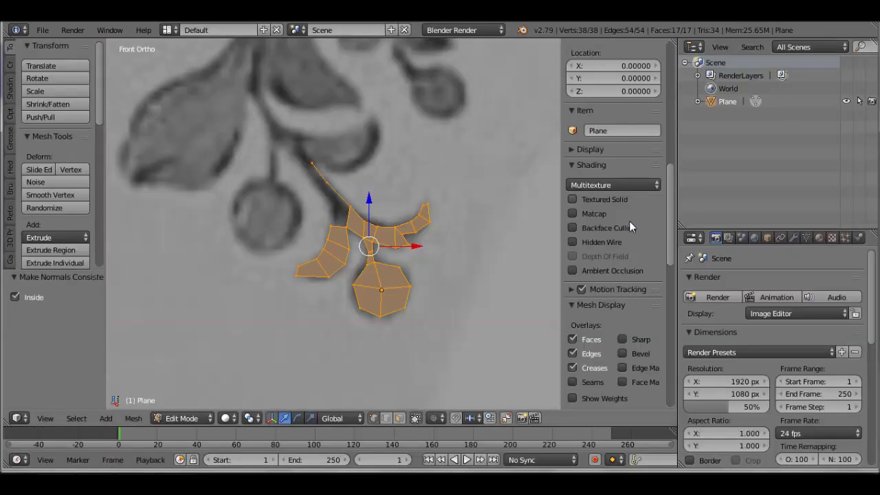
Step: Add a level-2 Subdivision Surface modifier to the traced mesh
key("Tab")
left_click(794, 237)
left_click(777, 282)
left_click(619, 240)
Step: Fill the remaining stem gaps with faces and move the top vertex up the stem
key("Tab")
key("e")
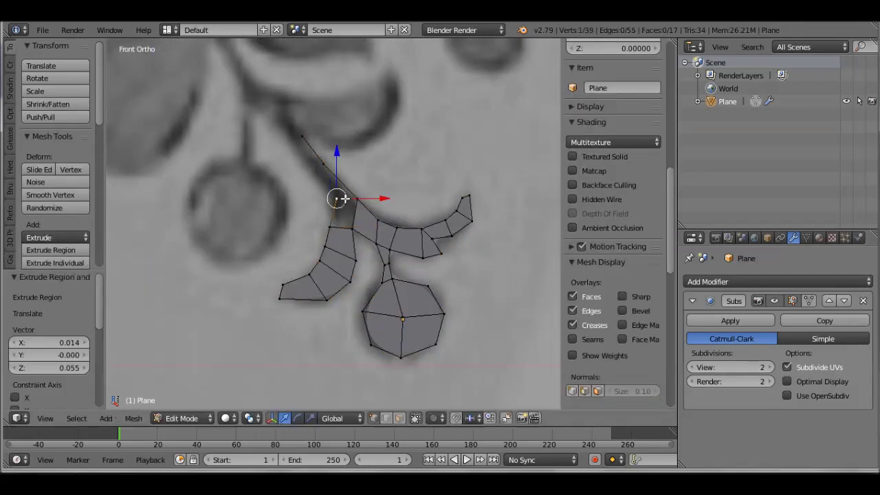
key("f")
right_click_drag(422, 232, 421, 231)
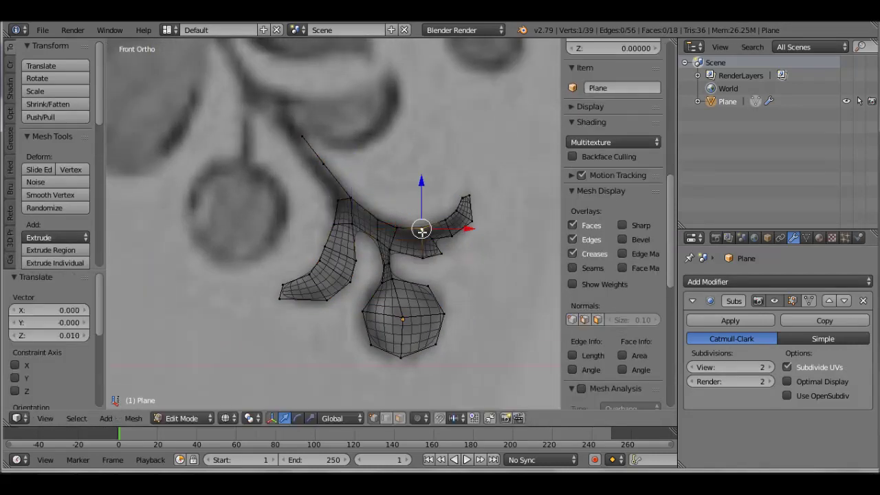
key("f")
middle_click_drag(304, 126, 344, 161, "shift")
right_click_drag(330, 172, 334, 179)
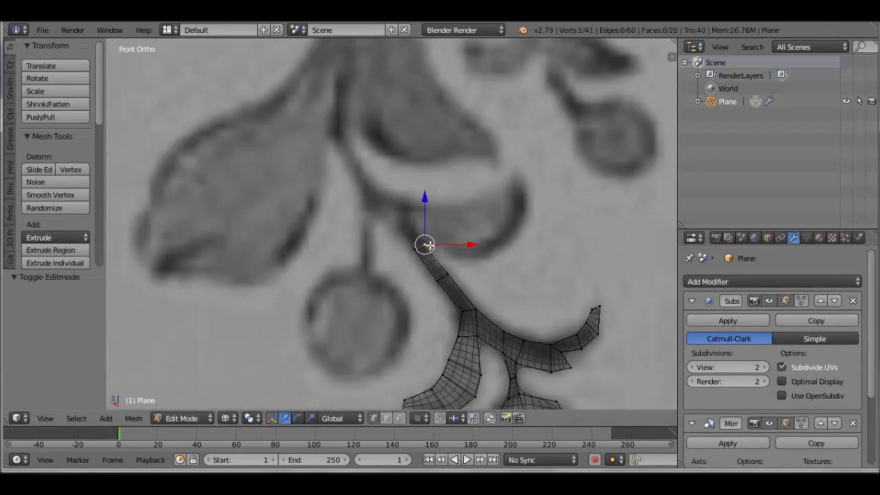
Step: Extrude vertices from the stem top to outline the curved crescent leaf
key("e")
left_click(487, 257)
left_click(572, 166)
key("e")
left_click(548, 174)
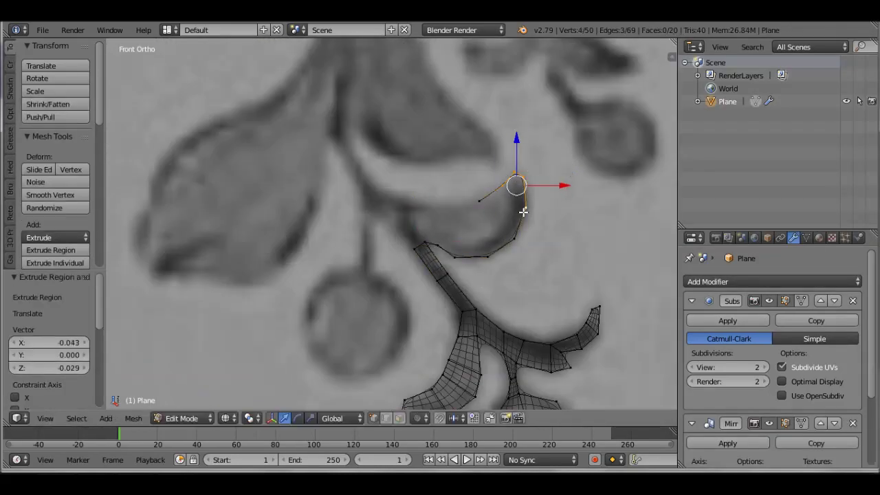
key("e")
left_click(454, 210)
key("e")
left_click(469, 206)
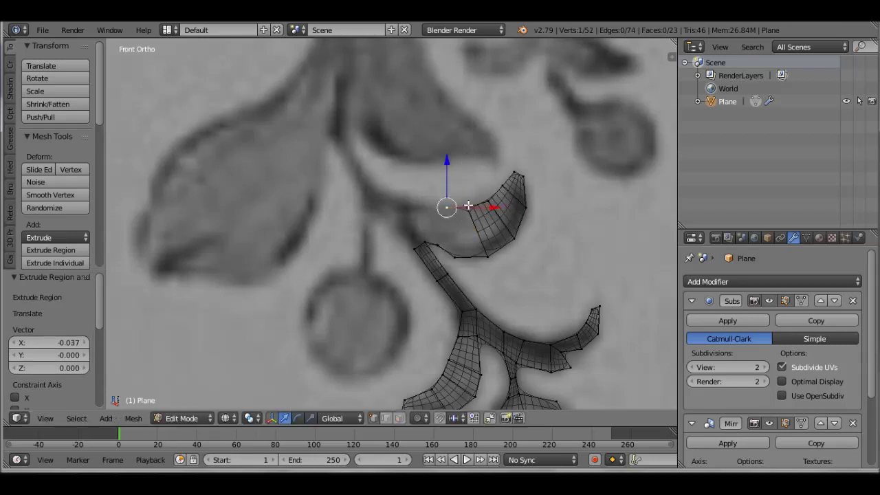
key("e")
Step: Extend the crescent leaf's outline from its base and fill it with faces
left_click(432, 207)
key("g")
left_click(414, 252)
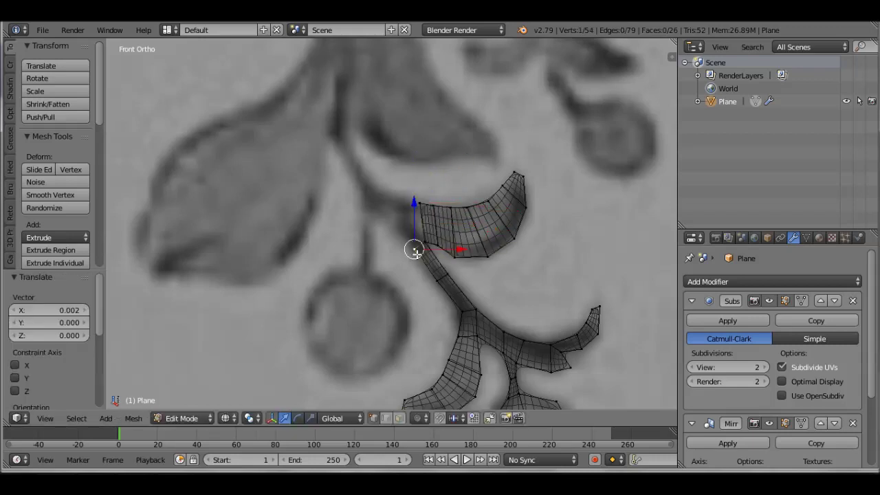
key("e")
left_click(412, 230)
key("e")
left_click(433, 205)
key("e")
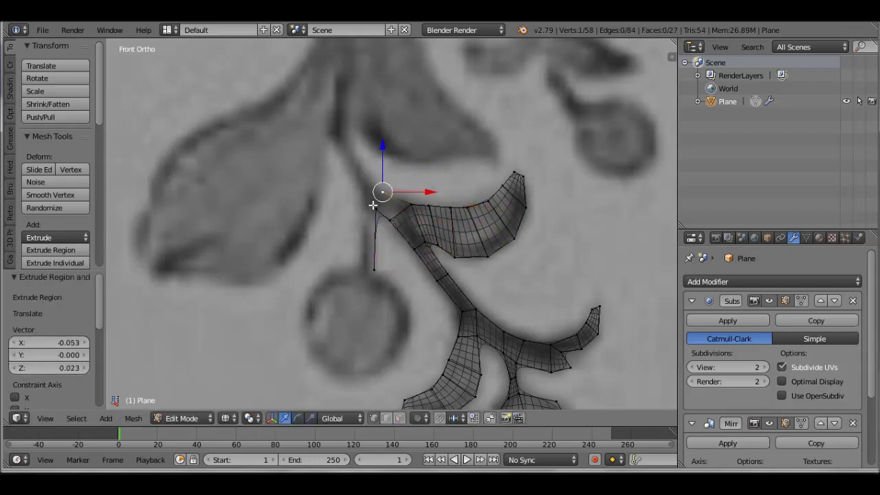
middle_click_drag(371, 199, 434, 234, "shift")
key("f")
left_click(430, 216)
Step: Trace the second berry's stem up to the stem junction and fill it with a face
scroll(430, 216, "down", 2)
key("e")
right_click(417, 268)
key("g")
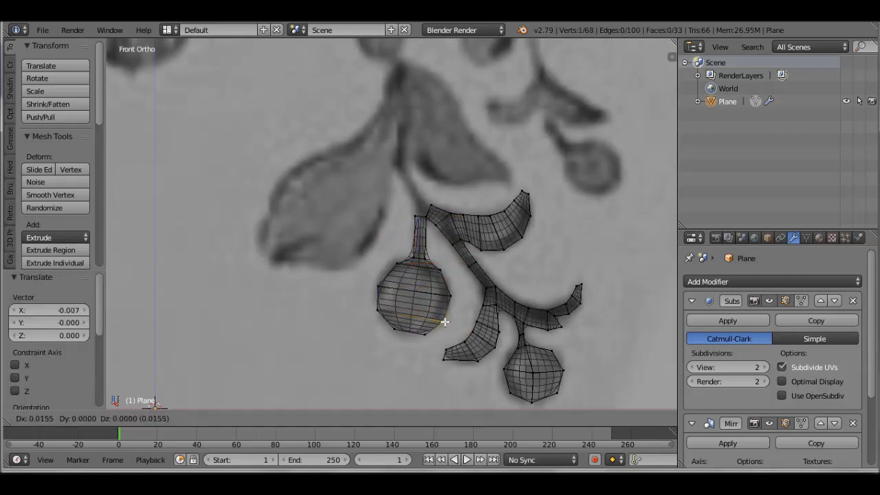
left_click(445, 321)
scroll(450, 191, "up", 3)
key("e")
left_click(447, 188)
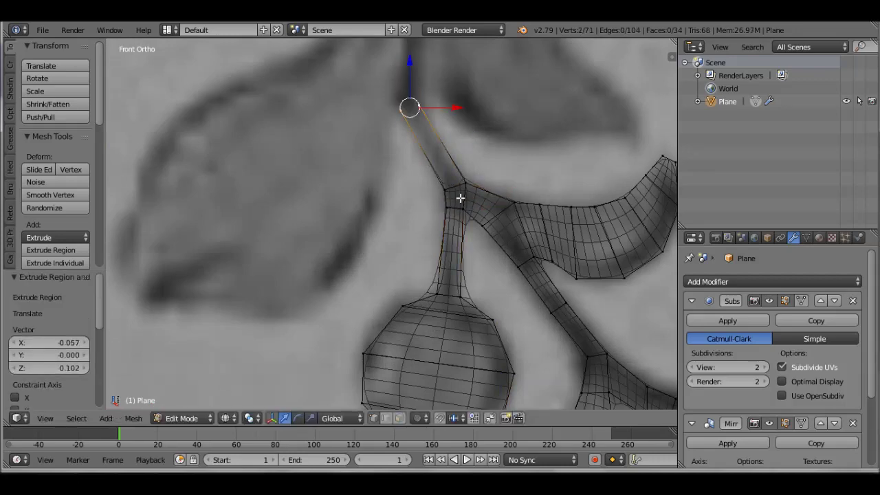
key("f")
scroll(275, 310, "down", 3)
scroll(360, 350, "down", 2)
scroll(497, 291, "up", 4)
scroll(497, 291, "down", 1)
key("e")
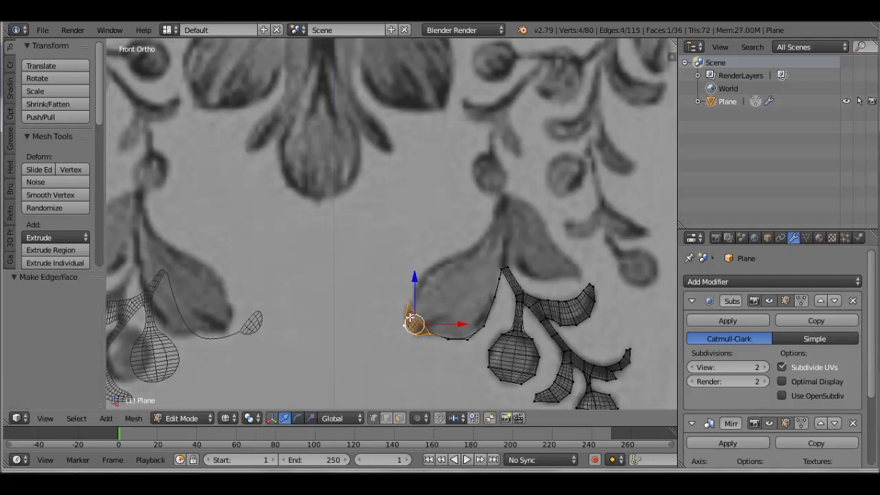
Step: Fill the large leaf outline and extrude more vertices along its edge, filling the gap
key("f")
right_click(471, 254)
scroll(525, 314, "up", 2)
key("e")
left_click(502, 267)
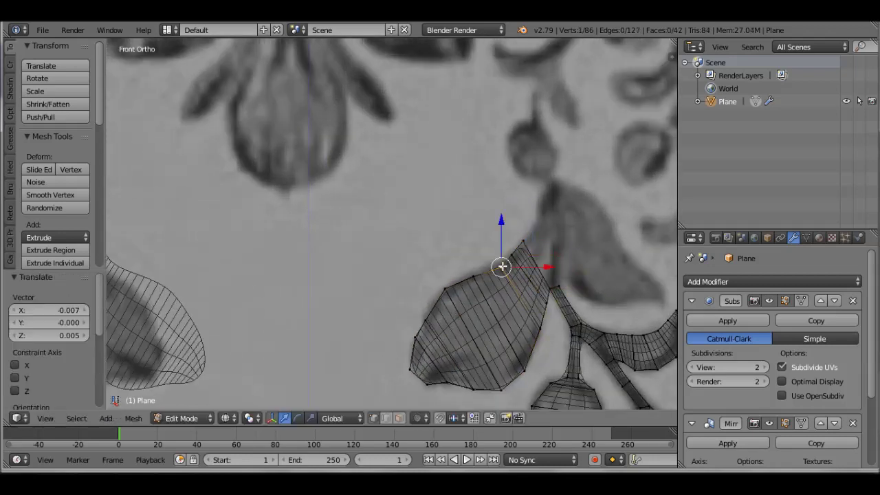
left_click(671, 304)
middle_click_drag(671, 304, 521, 291, "shift")
left_click(512, 275, "ctrl")
left_click(516, 294, "ctrl")
key("f")
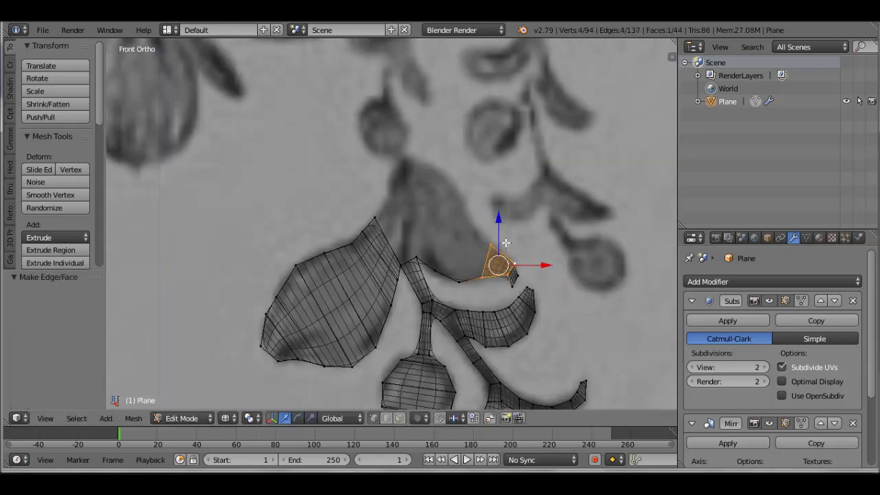
Step: Extrude the leaf outline up to its pointed tip and close the tip with a face
key("e")
left_click(477, 255)
key("e")
left_click(443, 261)
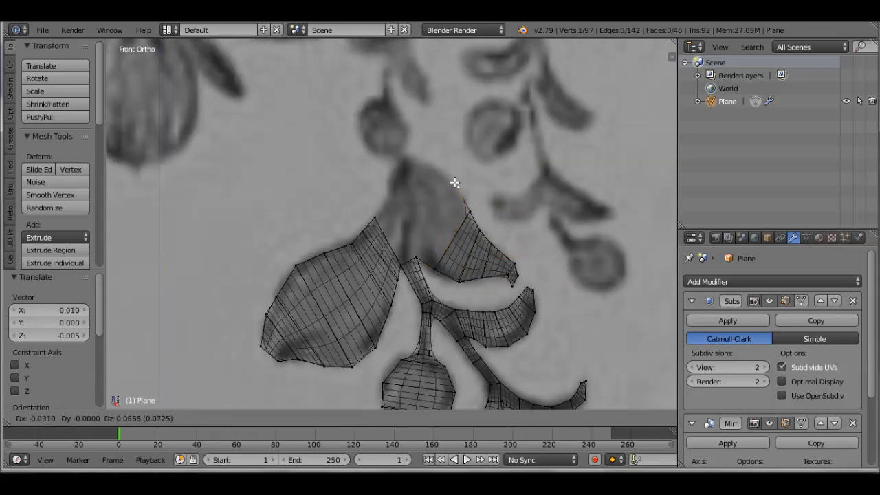
left_click(455, 182)
key("e")
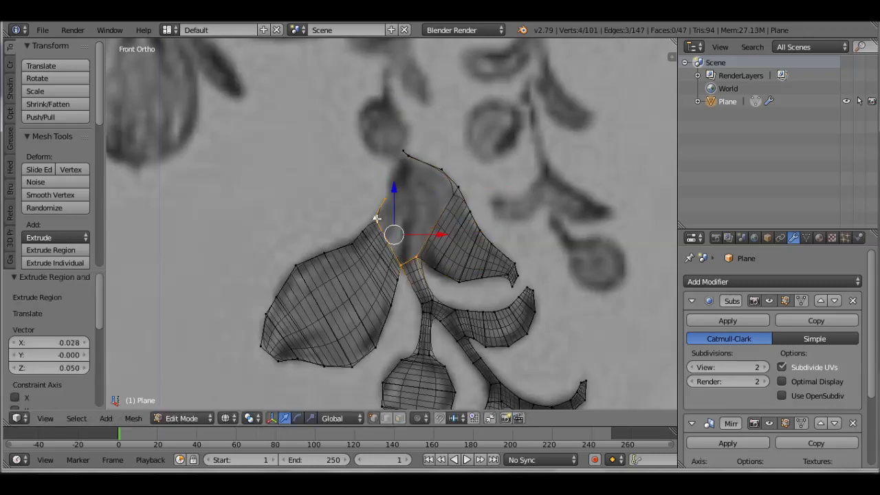
left_click(423, 158)
key("e")
left_click(398, 154)
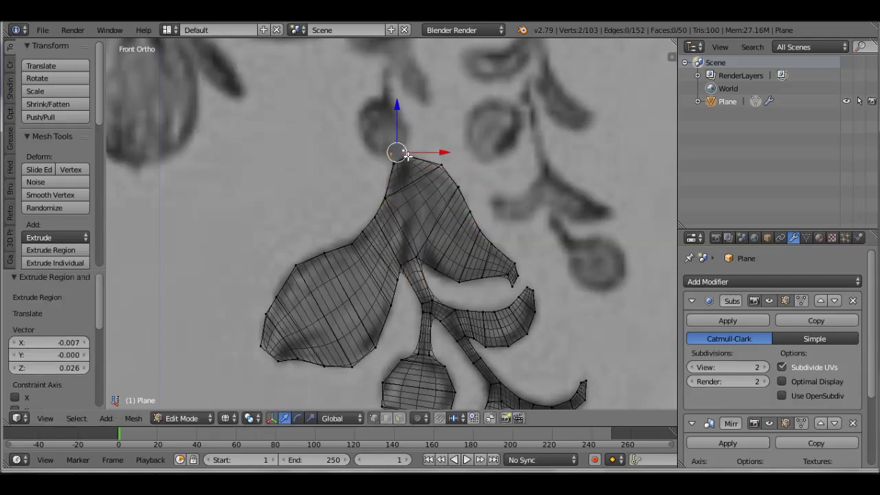
key("f")
middle_click_drag(408, 156, 375, 220, "shift")
Step: Extrude from the leaf tip to outline the small round bud on top
key("e")
left_click(390, 195)
key("e")
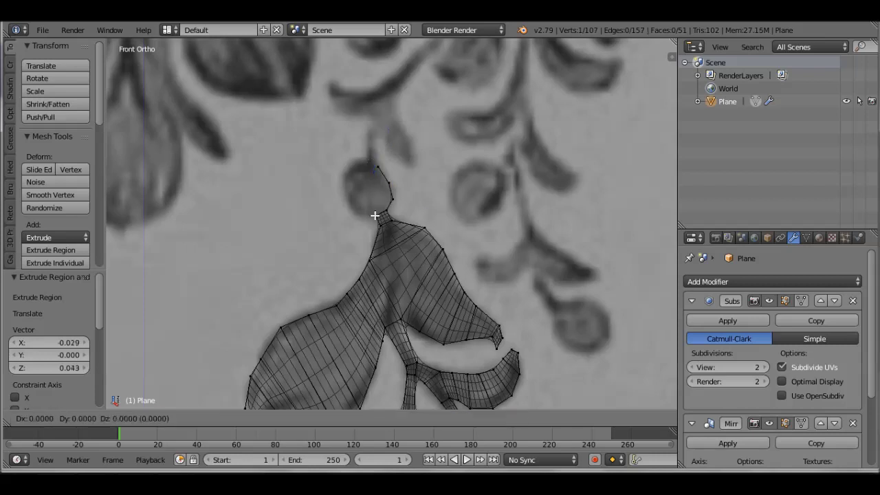
left_click(364, 172)
key("e")
left_click(379, 168)
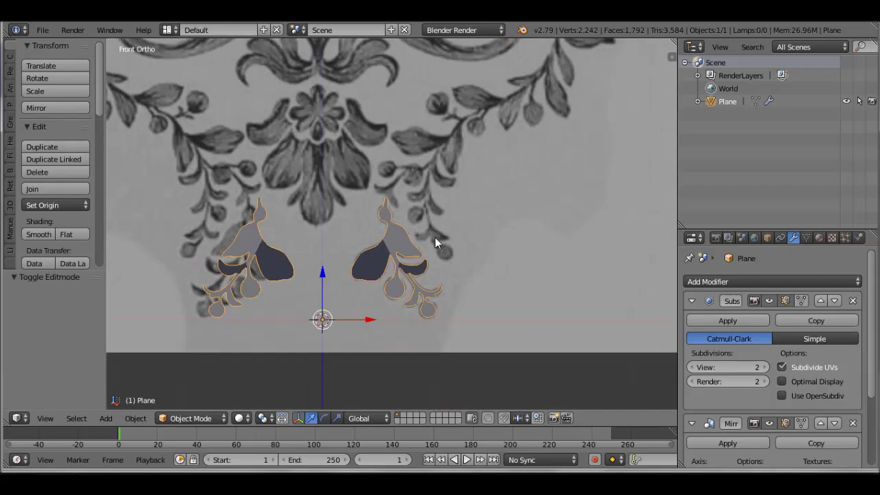
scroll(482, 207, "up", 2)
scroll(458, 181, "up", 2)
Step: Back in Edit Mode, extrude from the stem tip and fill a small leaf
key("Tab")
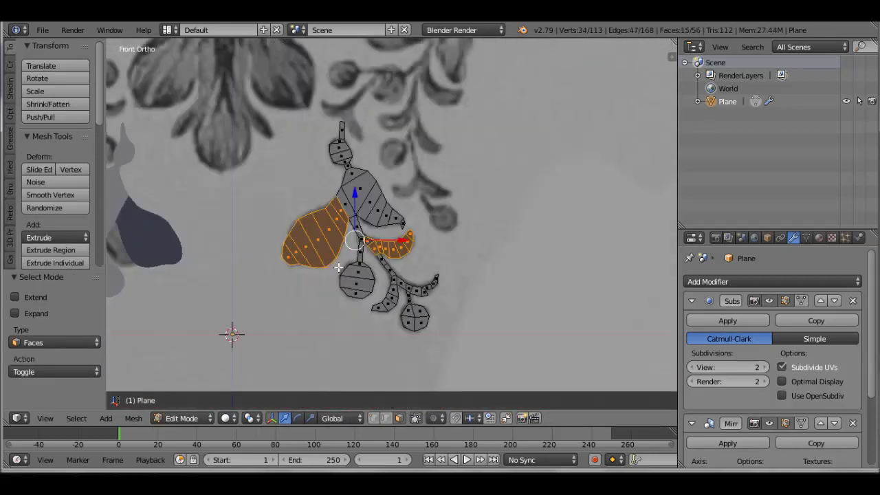
key("e")
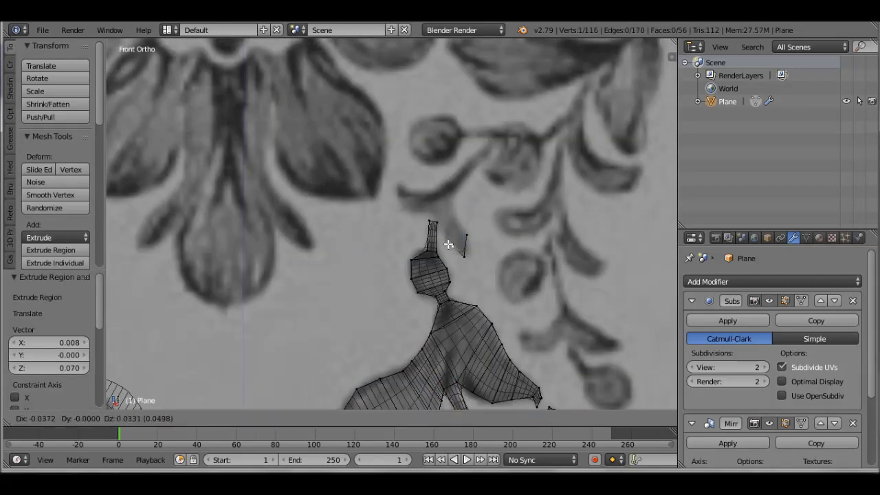
right_click(433, 210)
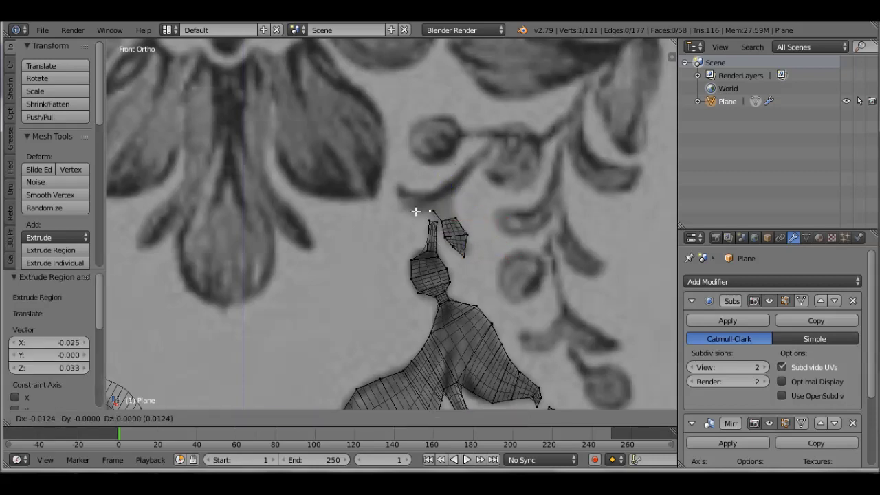
key("f")
left_click(438, 217)
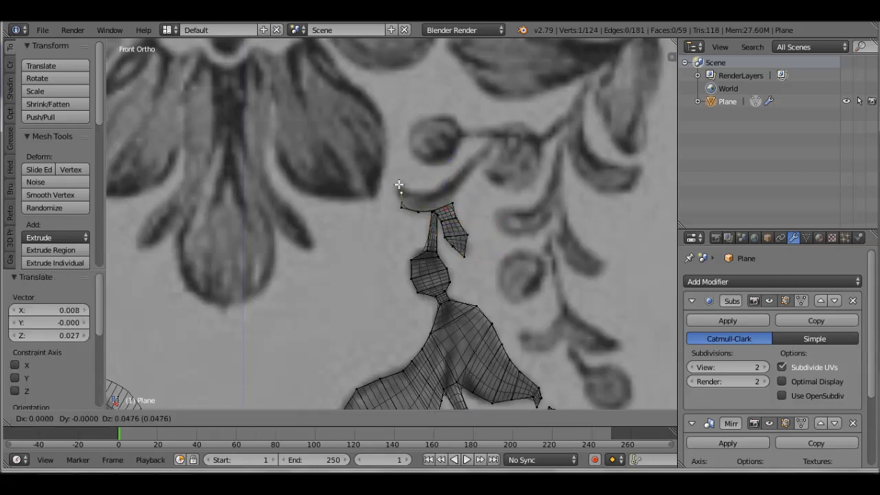
key("e")
left_click(420, 190)
left_click(446, 205)
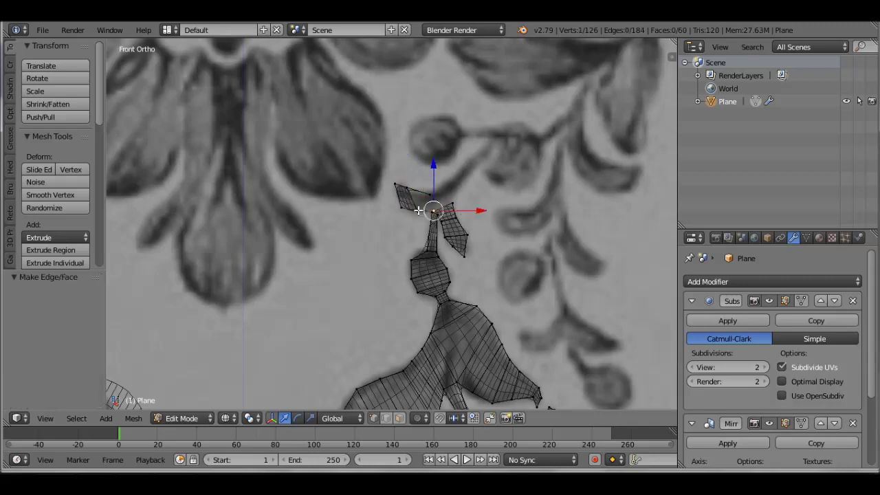
key("f")
scroll(444, 196, "up", 2)
left_click(445, 191)
scroll(473, 191, "up", 2)
Step: Merge the overlapping vertices at the last selected vertex with Alt+M
key("w")
key("alt+m")
left_click(481, 303)
scroll(466, 247, "down", 5)
scroll(466, 248, "up", 2)
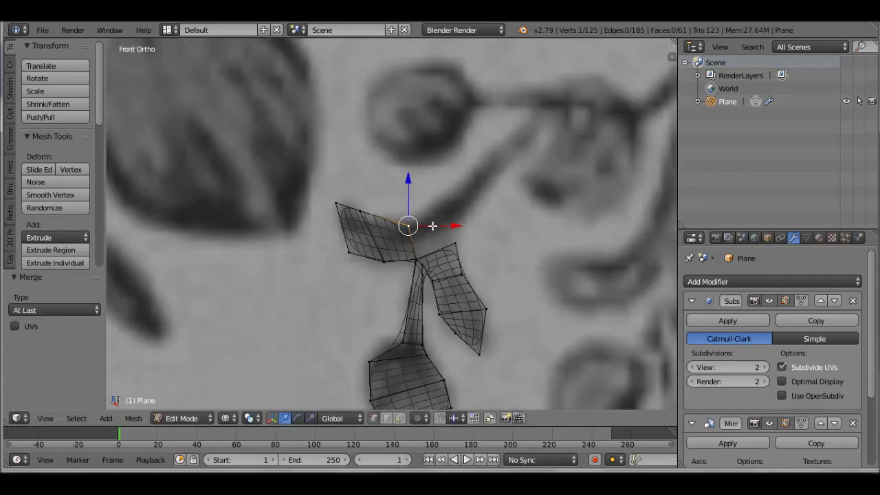
Step: Extrude a vertex from the leaf, fill the new face and move it into place
key("e")
left_click(423, 271)
key("f")
key("g")
left_click(439, 282)
scroll(440, 282, "up", 2)
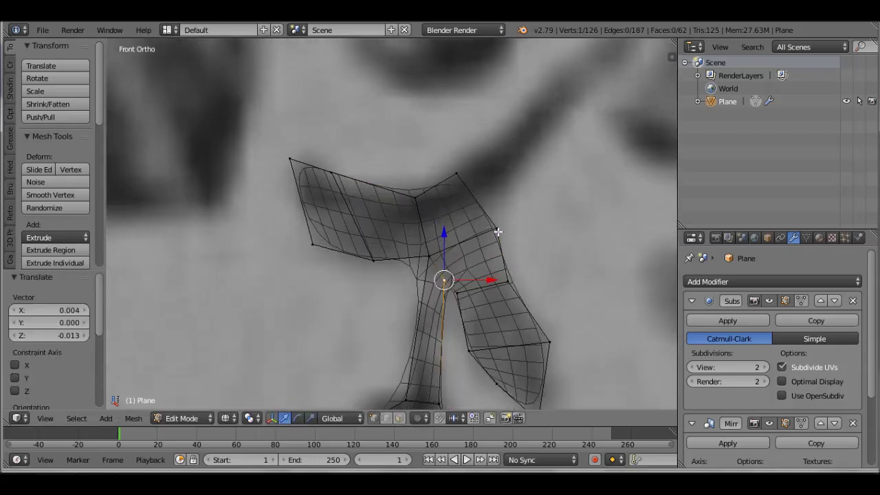
scroll(497, 232, "down", 2)
Step: Extend the stem upward toward the bud, filling the new stem faces
key("e")
left_click(474, 202)
key("f")
key("e")
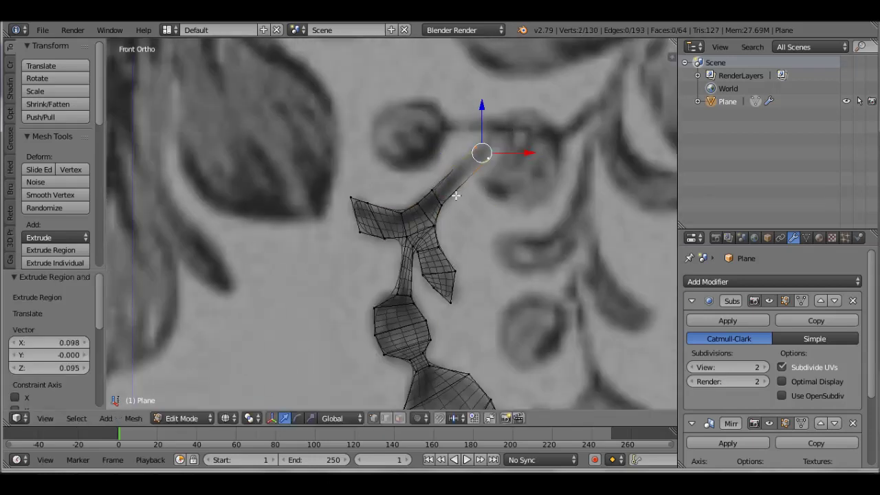
scroll(456, 196, "up", 2)
key("f")
key("g")
left_click(489, 160)
Step: Outline the bud head with extruded vertices and fill it with faces
key("e")
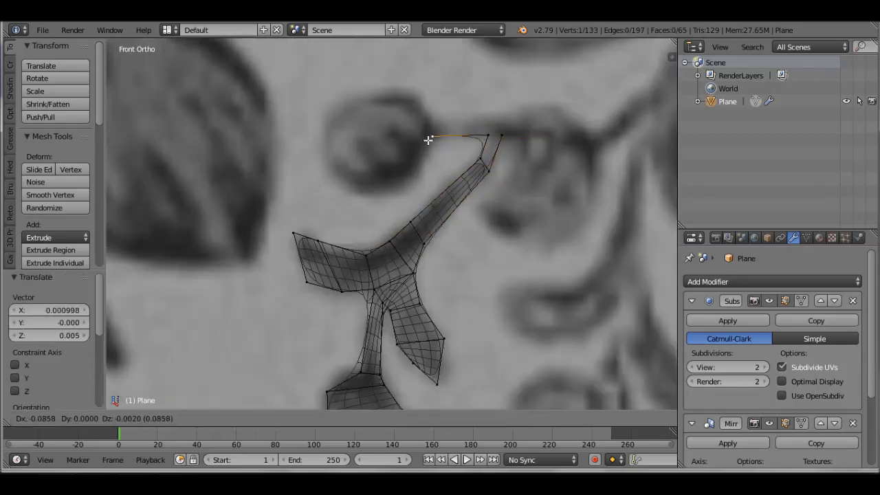
left_click(428, 140)
key("e")
left_click(420, 157)
Step: Continue the bud outline and fill the remaining bud faces
key("e")
left_click(410, 181)
key("e")
left_click(314, 87)
key("f")
key("e")
left_click(414, 99)
key("e")
key("f")
left_click(440, 137)
scroll(436, 126, "down", 2)
key("f")
scroll(551, 225, "down", 3)
scroll(551, 224, "down", 2)
scroll(541, 255, "up", 3)
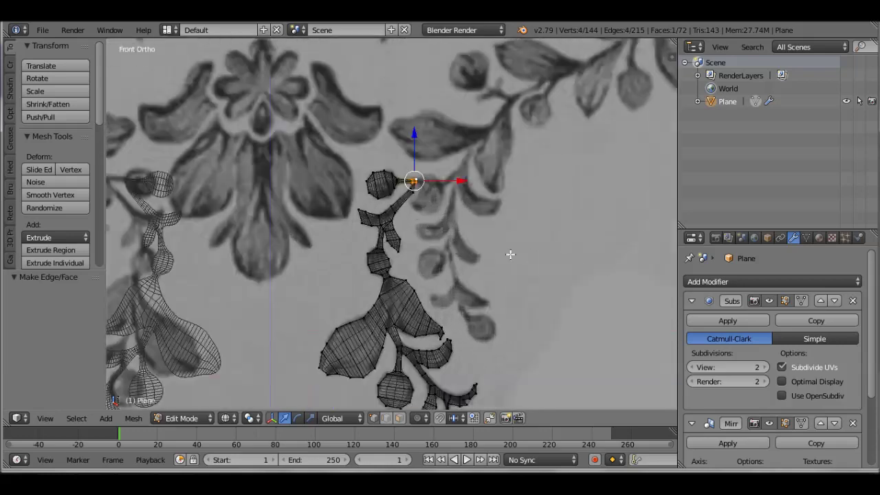
scroll(507, 255, "up", 3)
Step: Adjust sprig vertices and extrude and fill the broad sideways leaf patch
right_click(450, 143)
key("g")
right_click(469, 202)
key("e")
left_click(470, 205)
key("f")
right_click(444, 133)
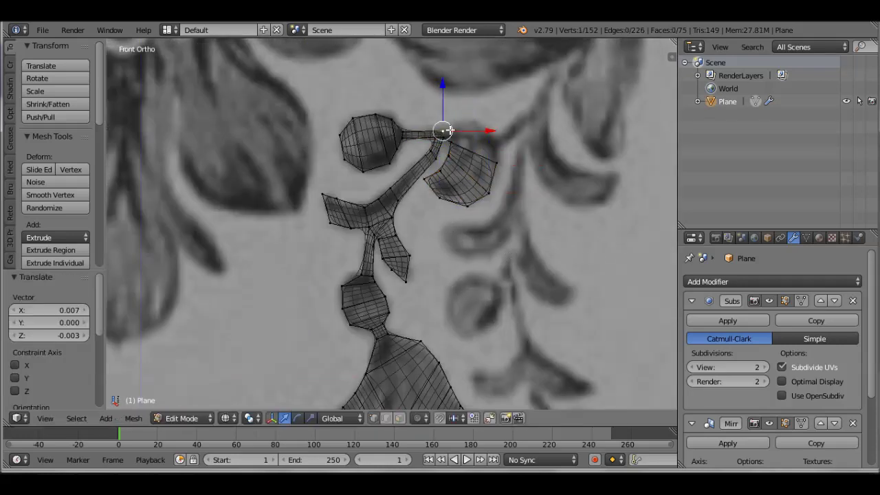
key("g")
left_click(457, 130)
key("f")
scroll(454, 139, "down", 3)
scroll(491, 142, "up", 3)
key("e")
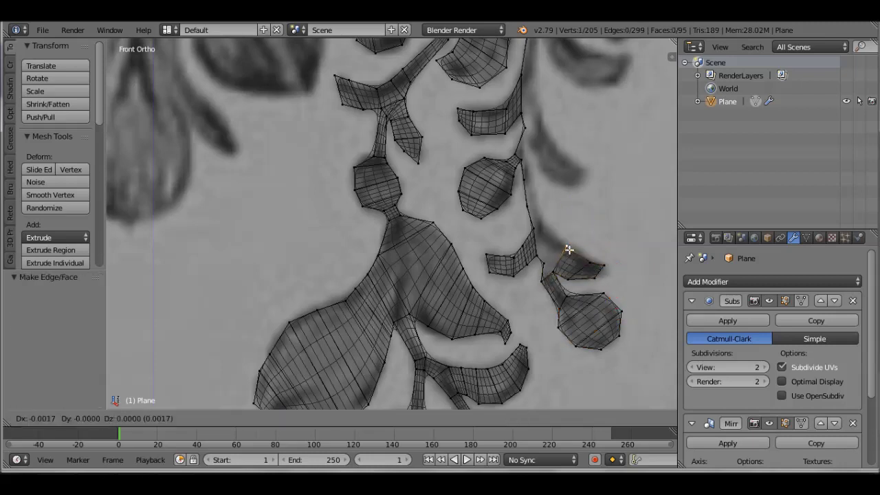
Step: Extrude the new stem outline up-left along the sprig to the leaf base
key("e")
left_click(541, 229)
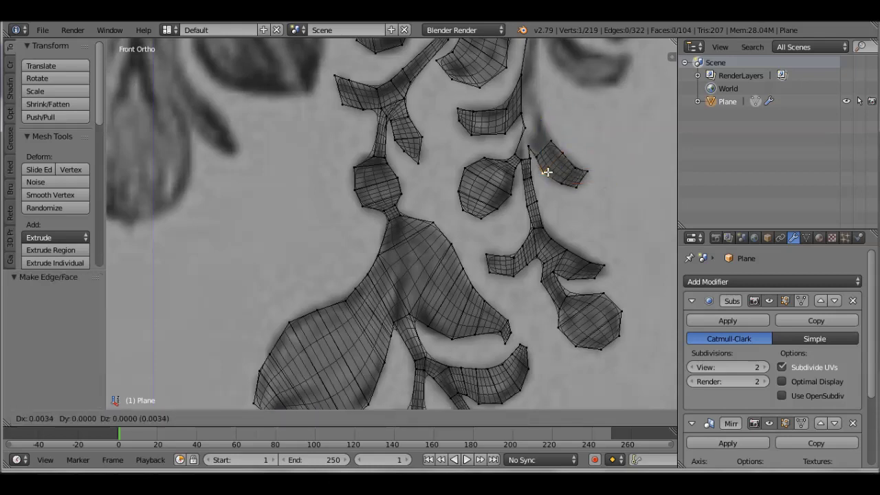
key("e")
left_click(531, 143)
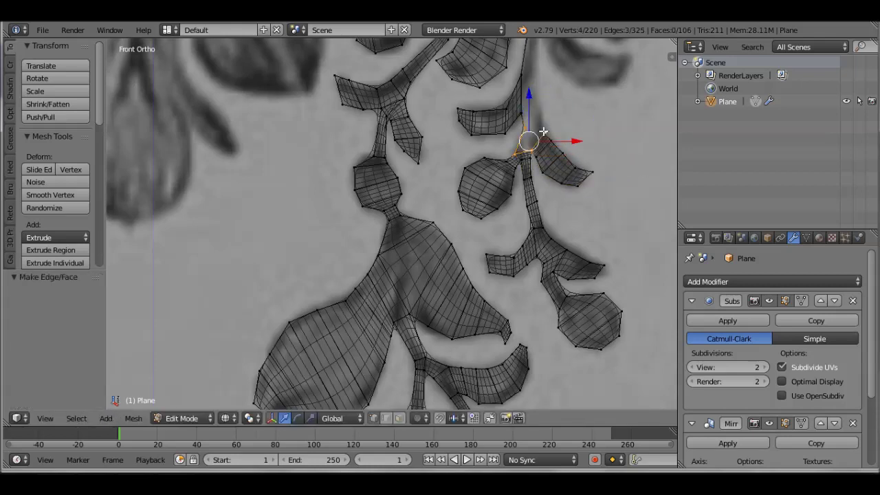
right_click(534, 130)
key("g")
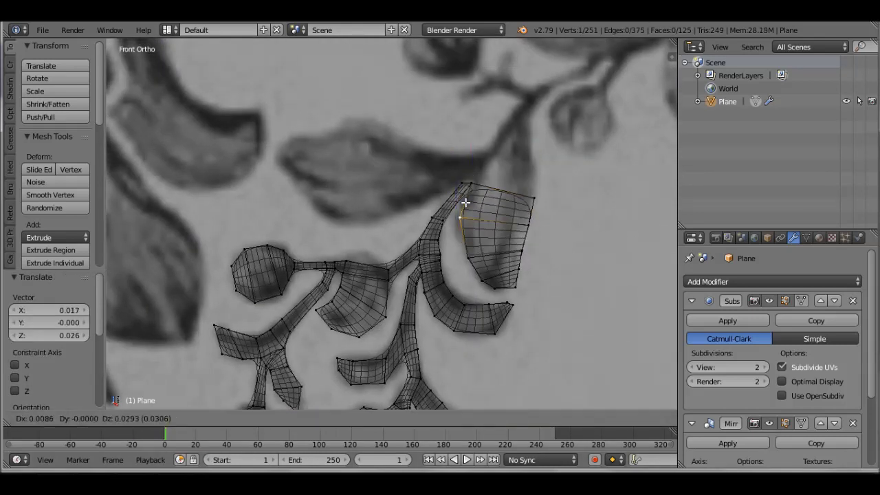
left_click(537, 146)
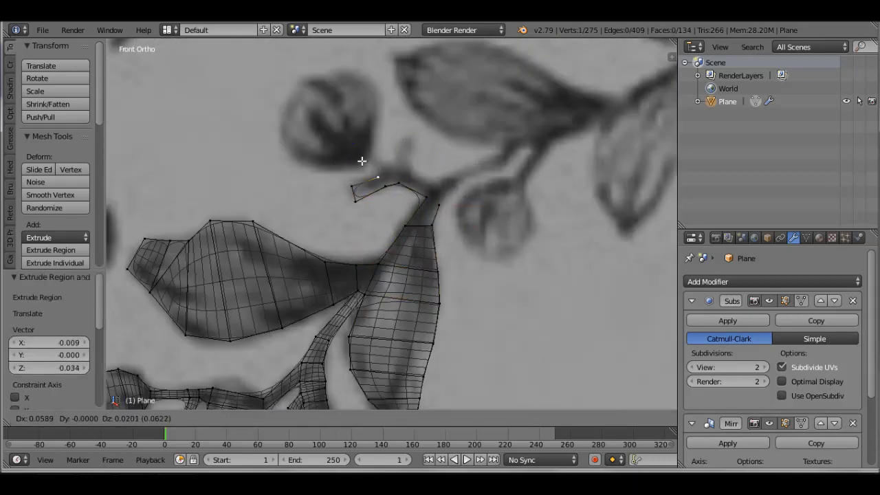
Step: Fill the round bud's top face and extrude a short stem from it
key("f")
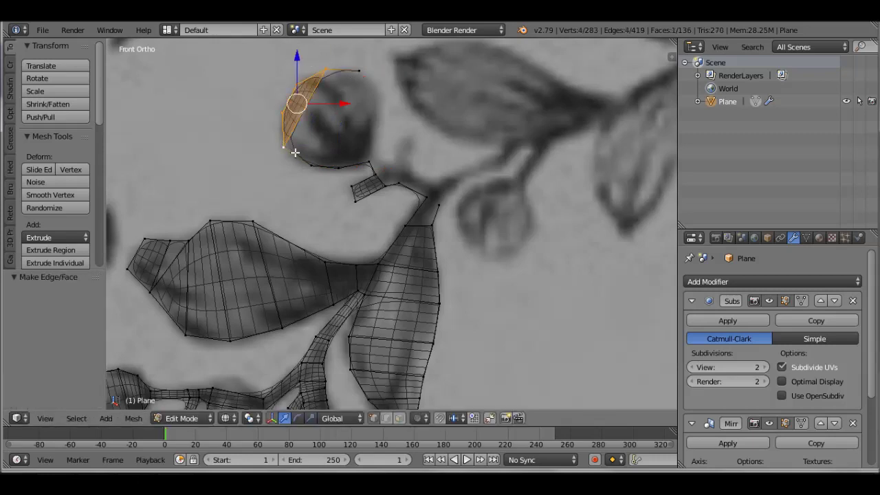
key("e")
left_click(320, 156)
left_click(386, 100)
Step: Extrude a small forked twig beside the bud and fill its faces
key("e")
left_click(395, 165)
key("g")
left_click(409, 148)
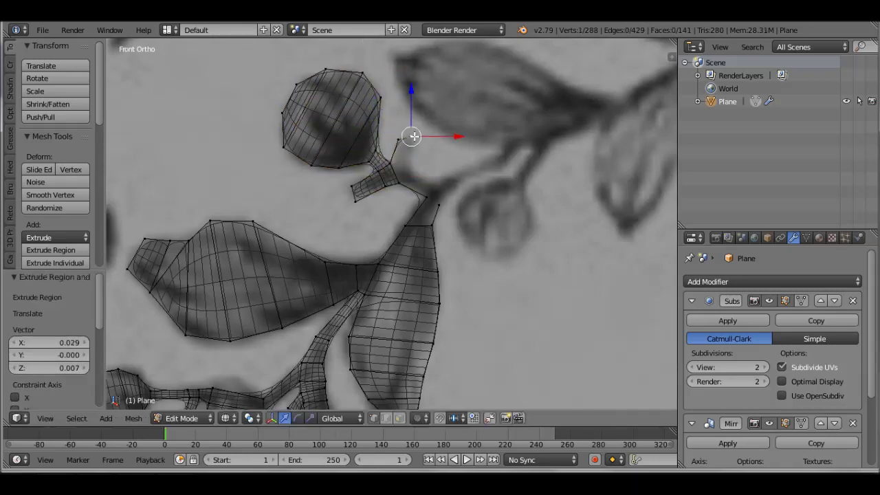
key("e")
left_click(437, 196)
key("f")
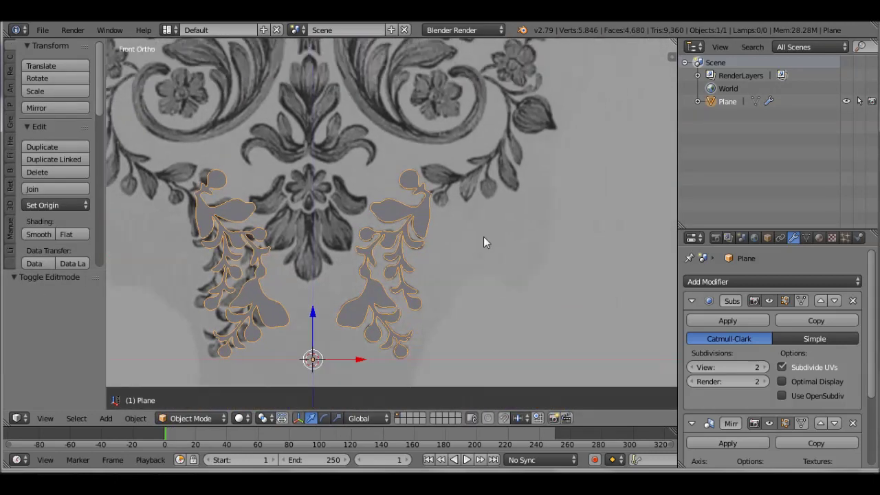
Step: Extend the stem toward the next bud with three extruded vertices and fill a face
key("e")
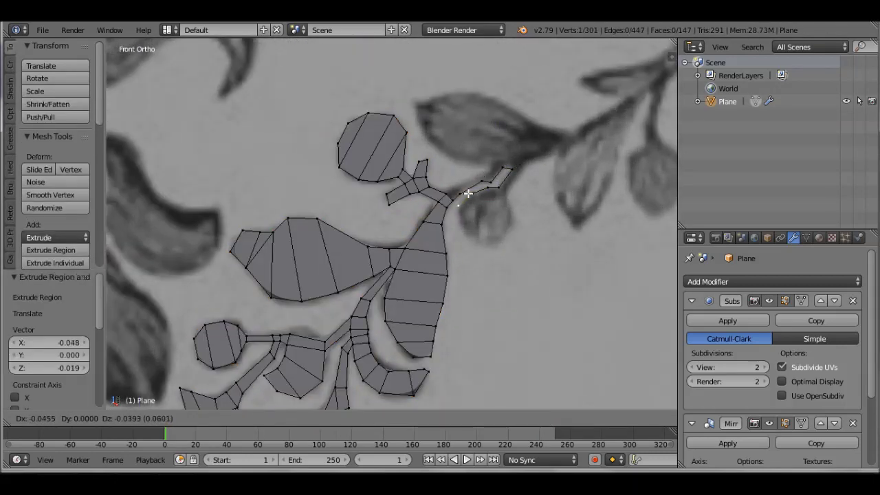
left_click(525, 236)
key("e")
left_click(536, 213)
key("e")
left_click(545, 187)
key("f")
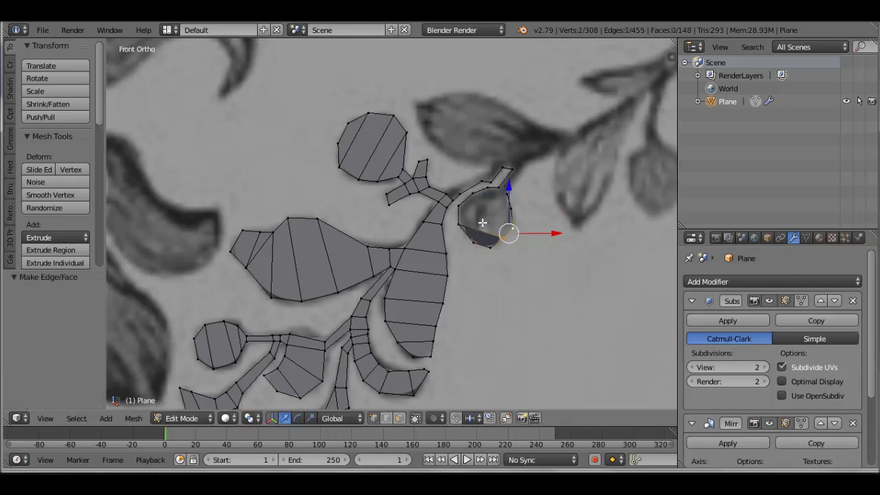
Step: Delete a misplaced vertex, re-trace the stem tip and fill the stem face
scroll(482, 190, "up", 2)
key("x")
left_click(487, 195)
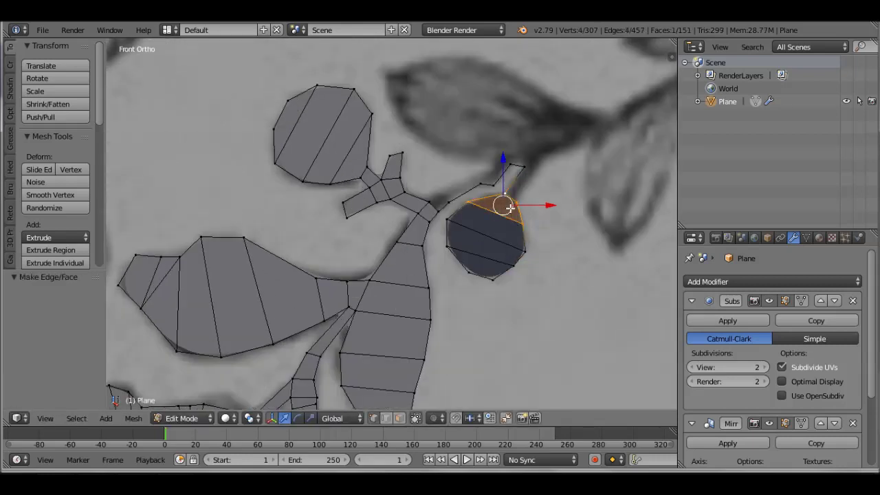
key("e")
left_click(509, 207)
left_click(471, 260)
key("e")
left_click(442, 198)
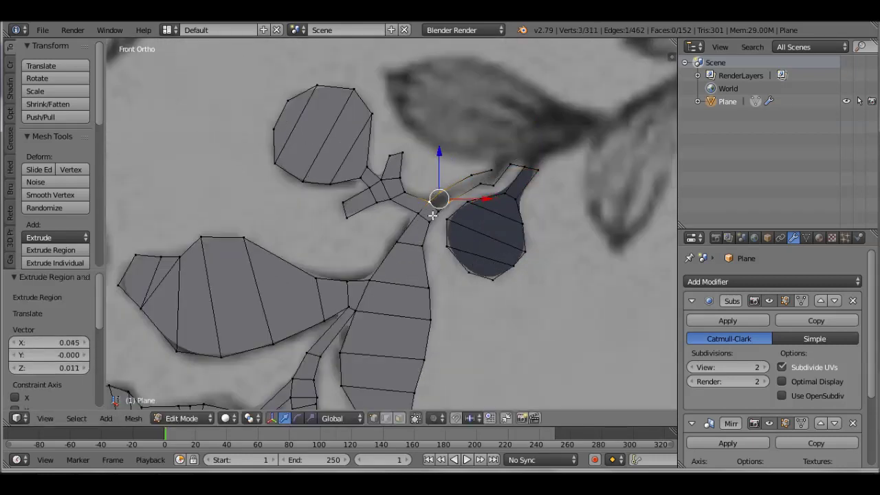
key("f")
Step: Extrude the stem toward the upper left and trace the top leaf's edge, filling it with faces
right_click(523, 163)
key("e")
left_click(490, 165)
key("e")
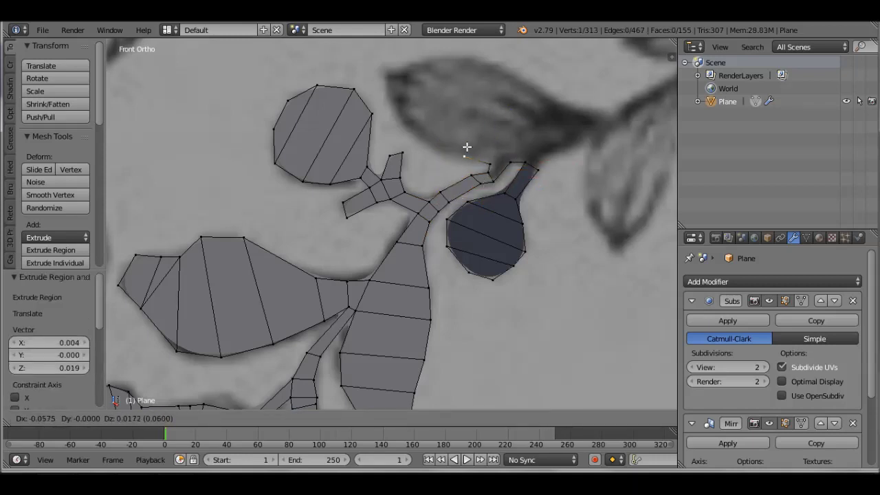
left_click(413, 120)
key("e")
left_click(390, 98)
key("e")
left_click(385, 72)
left_click(406, 65)
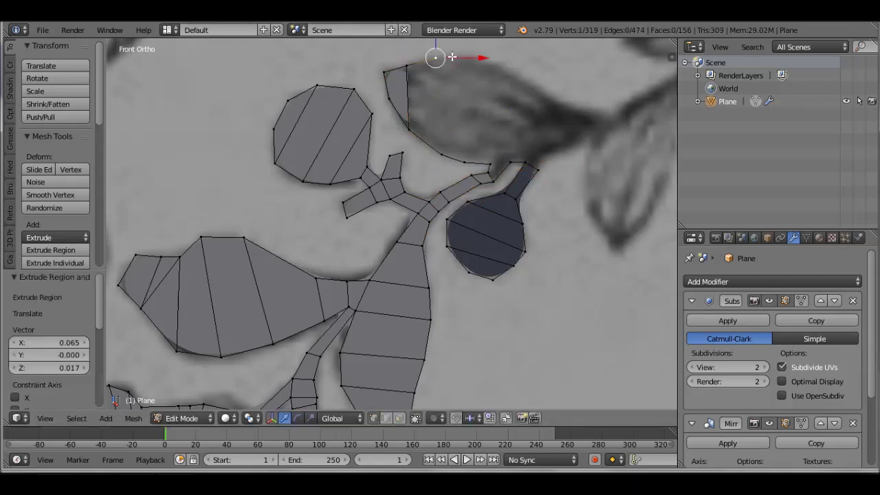
key("f")
key("f")
key("f")
Step: Trace the next leaf edge out to its tip and fill more of the top leaf
key("f")
middle_click_drag(519, 147, 496, 173, "shift")
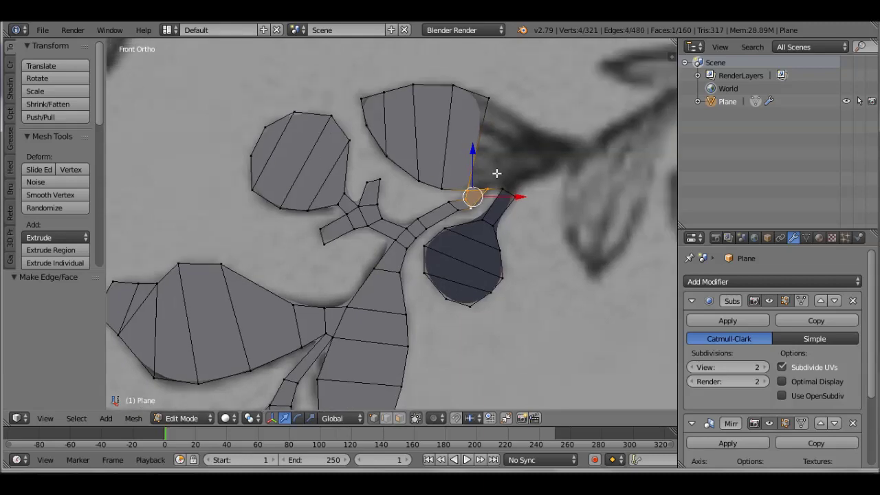
key("e")
left_click(490, 142)
key("e")
left_click(506, 148)
key("e")
left_click(524, 153)
key("e")
left_click(564, 157)
key("f")
Step: Extend the outline from the leaf-tip vertex down the leaf and fill the gap with a face
scroll(530, 232, "down", 4)
scroll(531, 232, "up", 3)
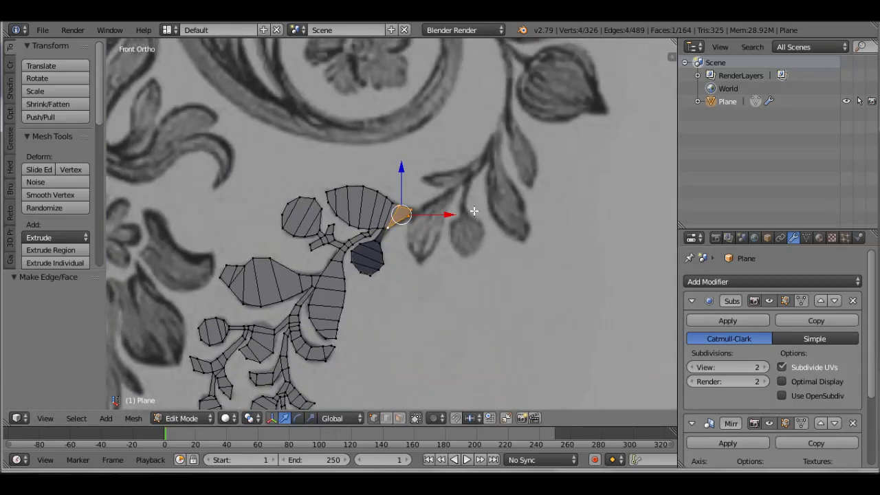
scroll(474, 211, "up", 4)
right_click(441, 196)
key("e")
left_click(462, 182)
key("e")
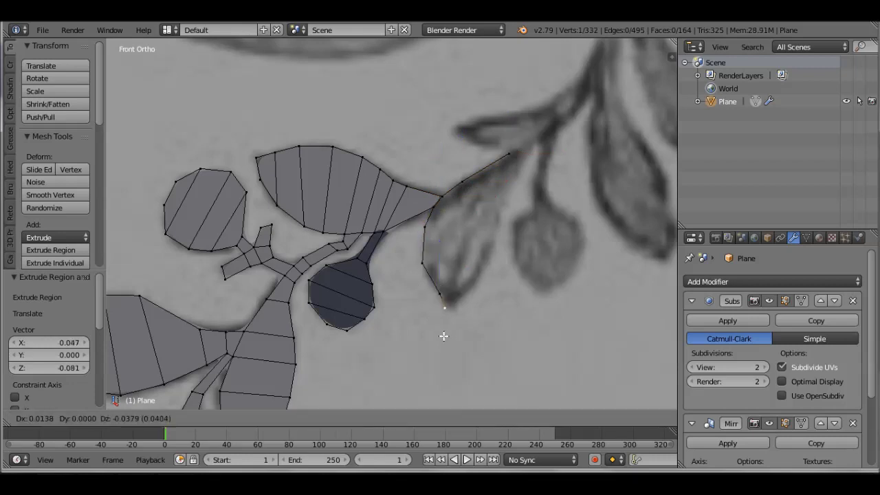
left_click(444, 337)
key("e")
left_click(464, 295)
key("f")
Step: Extrude the top edge and leaf-tip vertices, filling a face at the leaf tip
key("e")
left_click(483, 237)
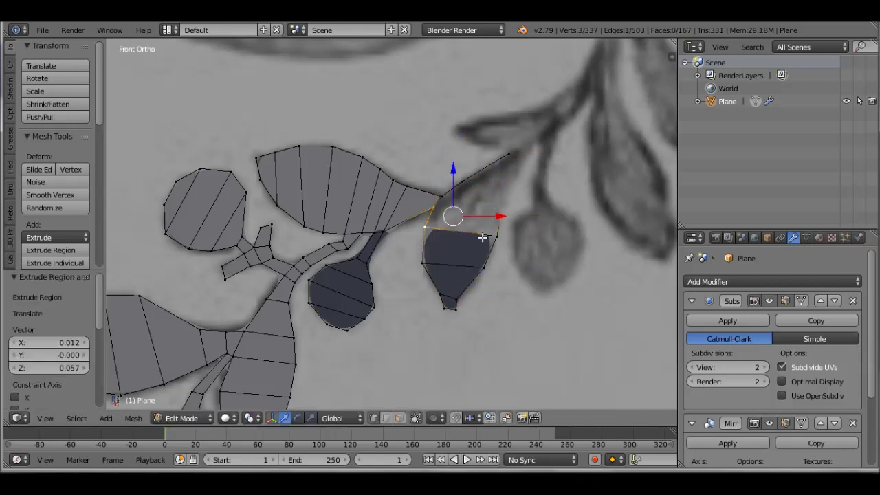
key("f")
key("e")
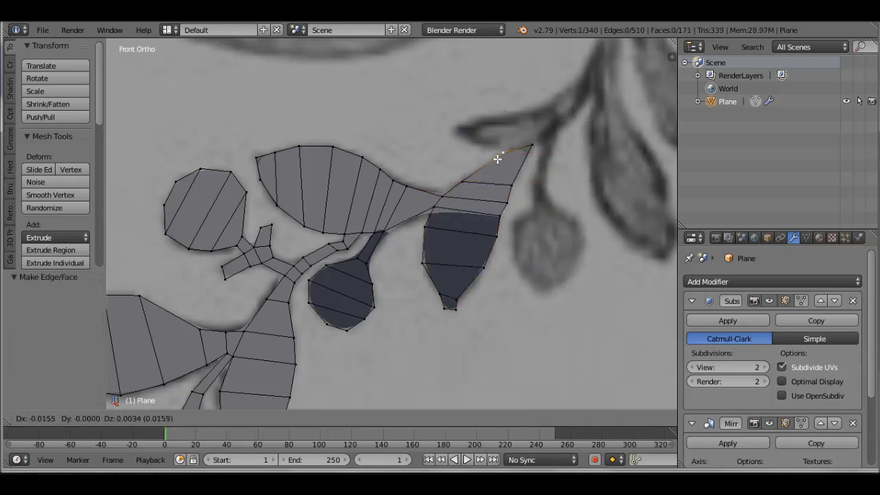
left_click(442, 119)
key("e")
left_click(477, 129)
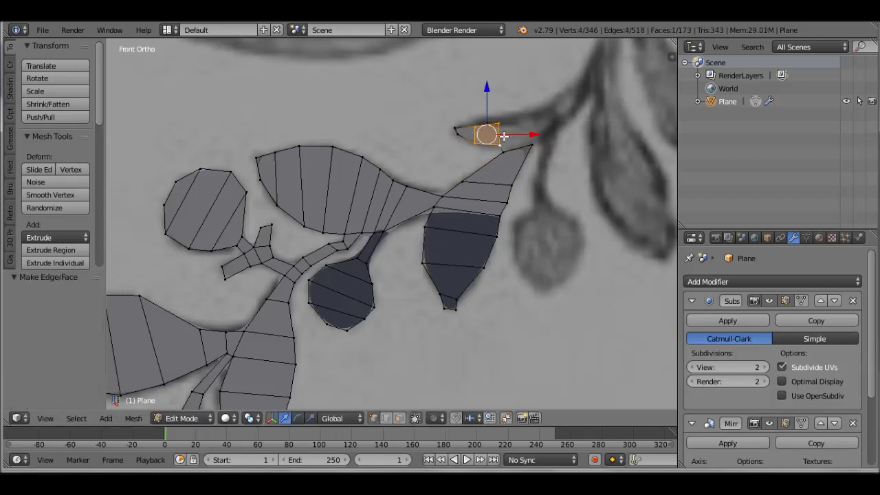
left_click(537, 115)
Step: Trace the hanging bud's oval outline and fill it with faces
scroll(537, 114, "up", 2)
key("f")
key("e")
left_click(454, 138)
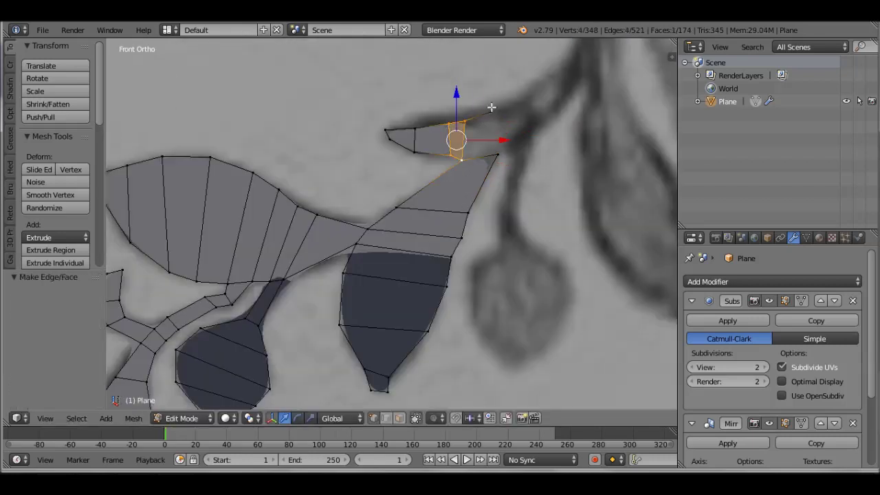
key("f")
key("e")
left_click(463, 154)
key("e")
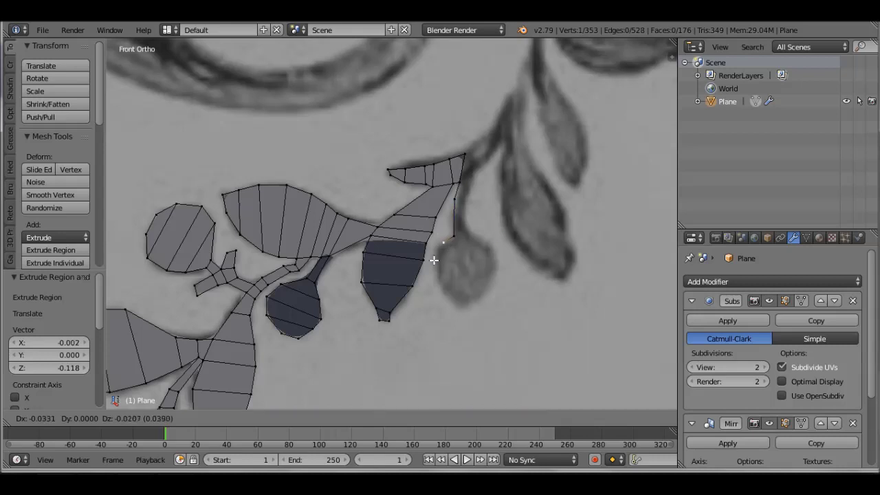
left_click(506, 310)
key("e")
left_click(461, 243)
key("e")
left_click(493, 250)
key("f")
Step: Subdivide the bud's top edge and move the new vertex to fit the bud top
key("w")
left_click(423, 127)
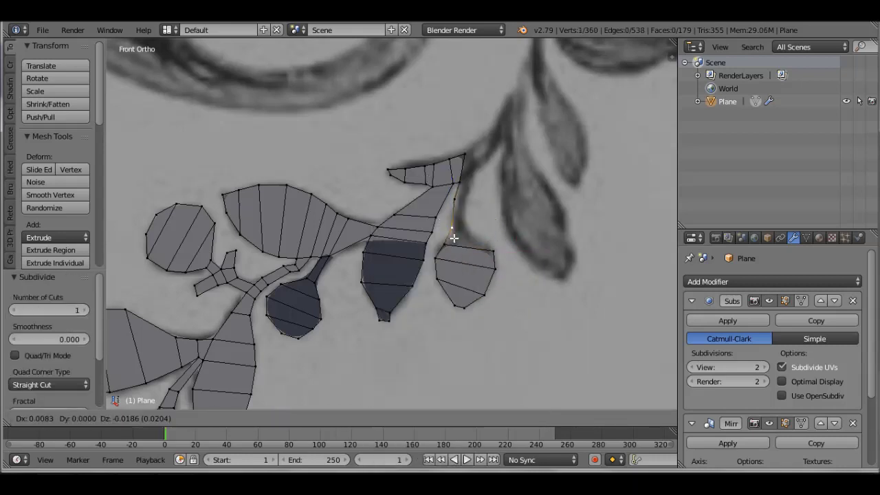
key("g")
left_click(489, 252)
Step: Extrude a short stem from the bud top up to the branch and join it with faces
key("e")
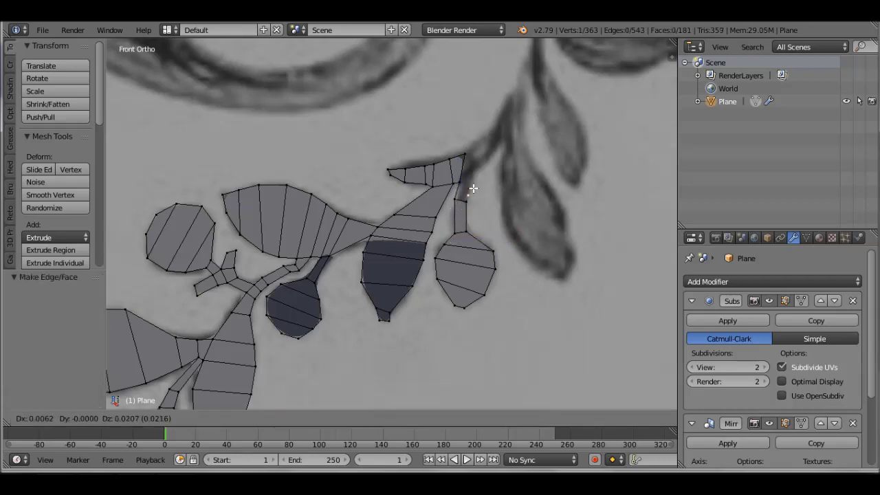
left_click(486, 168)
key("f")
key("e")
left_click(474, 149)
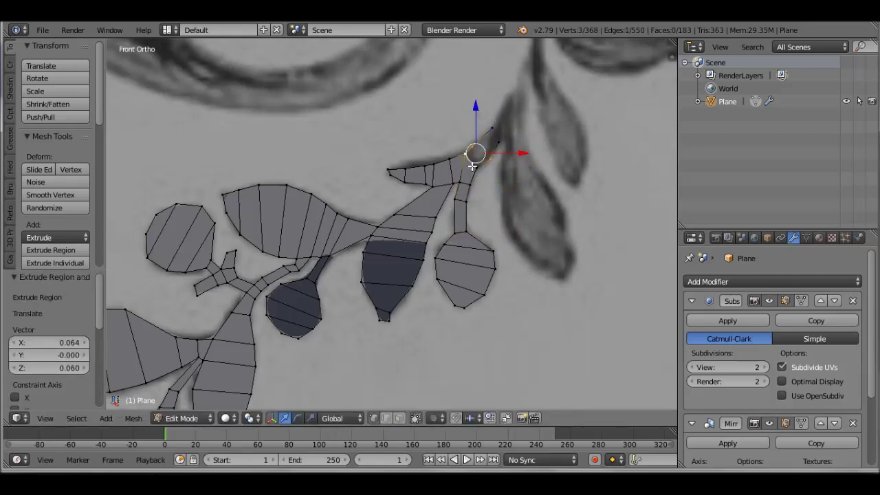
key("f")
key("e")
left_click(488, 141)
Step: Make both buds' normals face consistently, then select the branch tip vertex
scroll(470, 244, "down", 2)
scroll(470, 244, "up", 2)
key("l")
key("l")
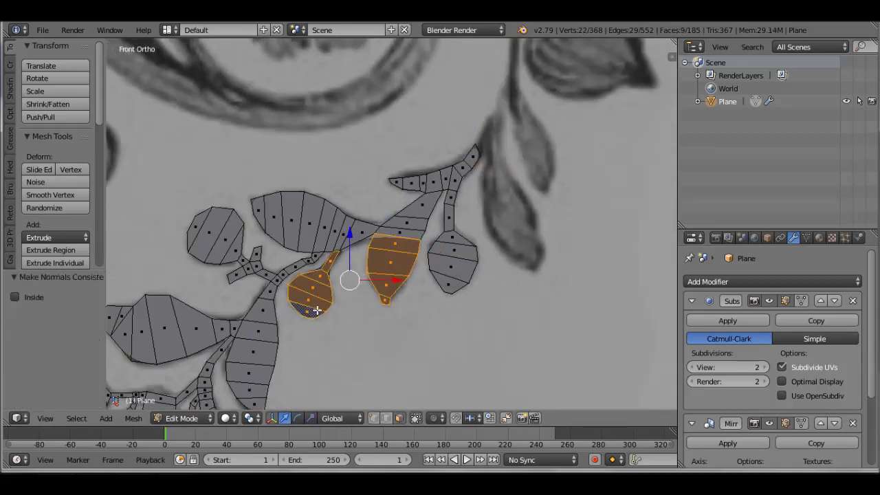
scroll(442, 236, "down", 4)
scroll(442, 237, "up", 3)
scroll(442, 237, "up", 2)
right_click(475, 196)
Step: Trace the hanging leaf's outline down from the branch tip vertex
key("e")
left_click(475, 261)
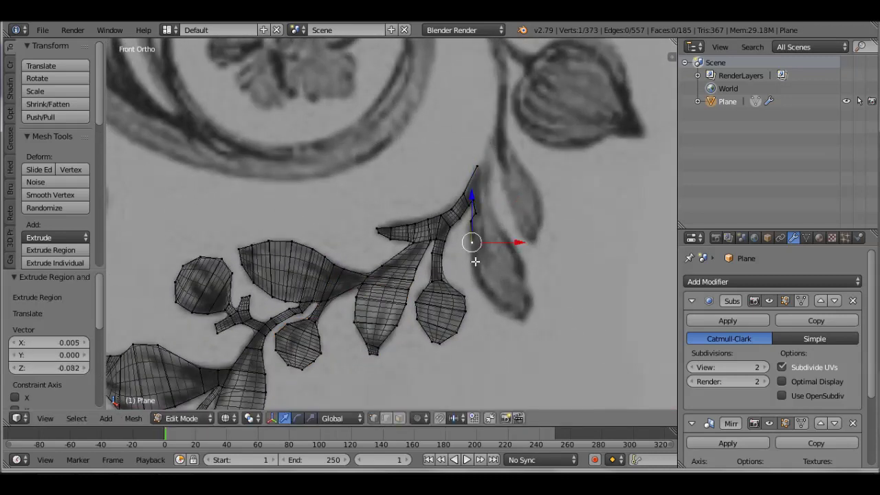
scroll(468, 254, "down", 3)
scroll(468, 255, "up", 3)
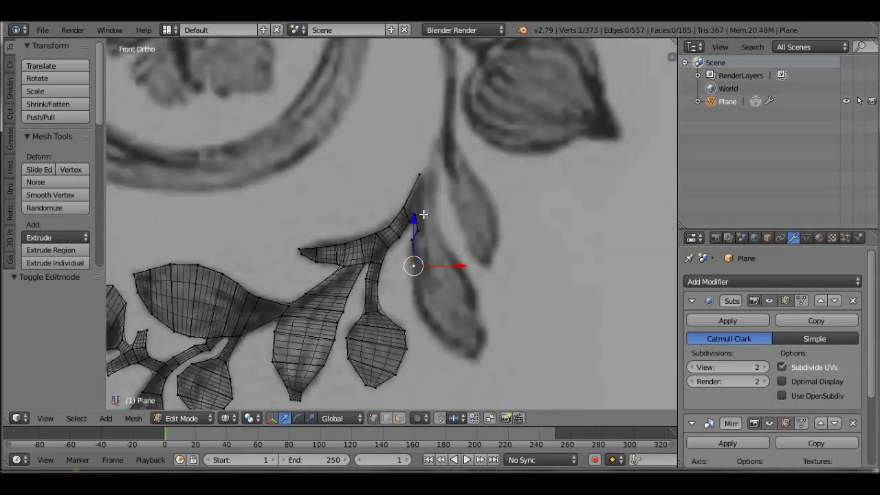
scroll(440, 275, "up", 1)
key("e")
left_click(421, 306)
key("e")
left_click(509, 337)
key("e")
left_click(500, 302)
key("e")
left_click(436, 180)
key("e")
left_click(387, 154)
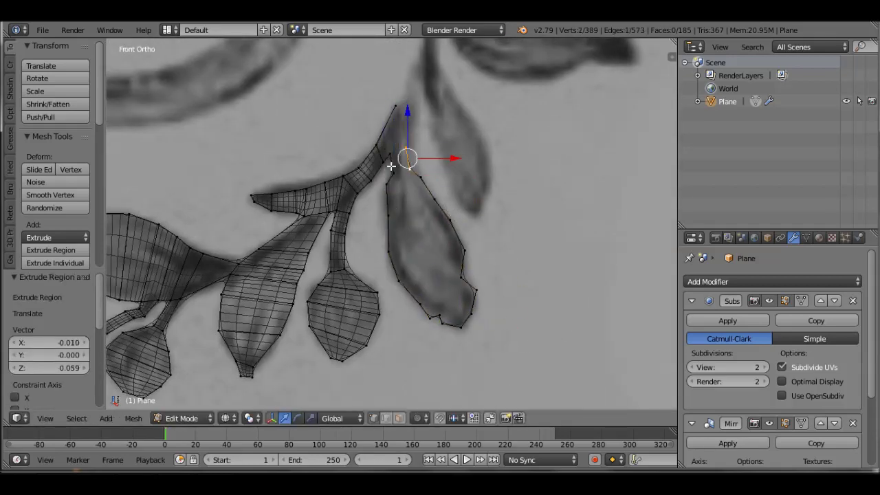
Step: Fill the leaf with faces, moving its tip vertex onto the reference
right_click(394, 205)
key("f")
key("f")
right_click(436, 275)
key("g")
left_click(479, 296)
key("f")
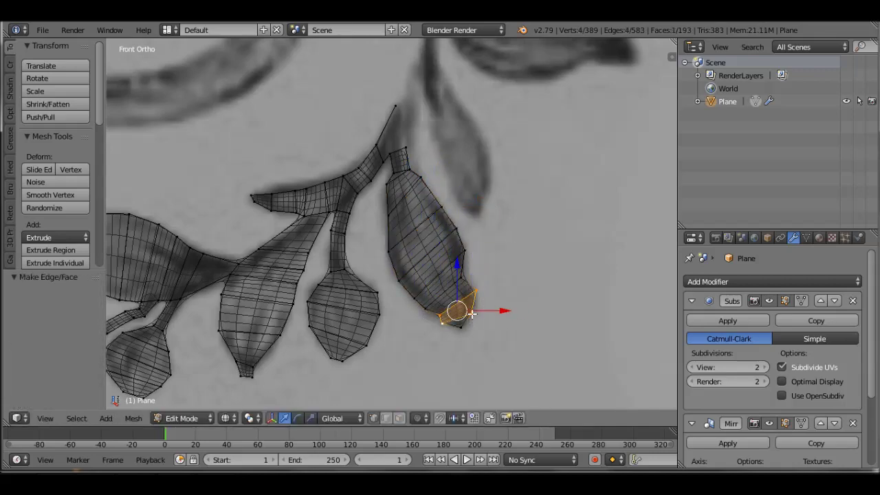
scroll(472, 315, "up", 3)
key("w")
key("Escape")
key("e")
scroll(459, 339, "down", 1)
key("f")
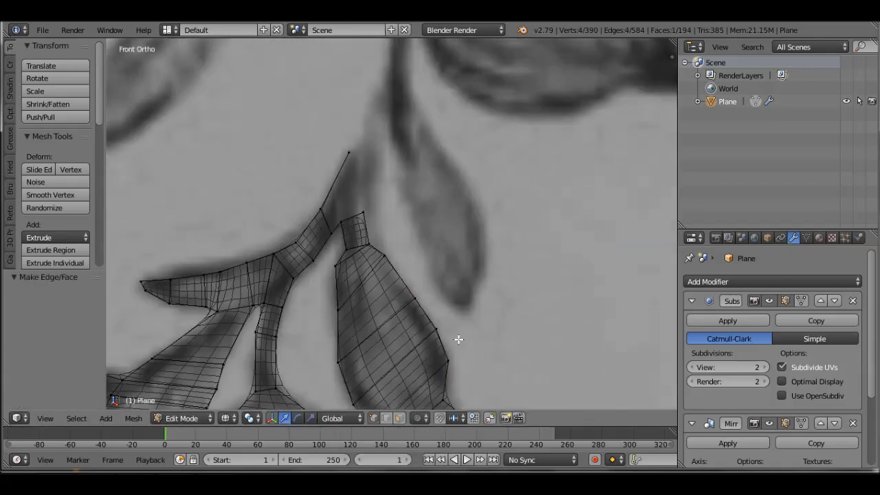
Step: Centre the view and extrude the branch top upward along the branch line
key("KP_Decimal")
right_click(362, 249)
key("e")
left_click(379, 252)
key("g")
left_click(369, 208)
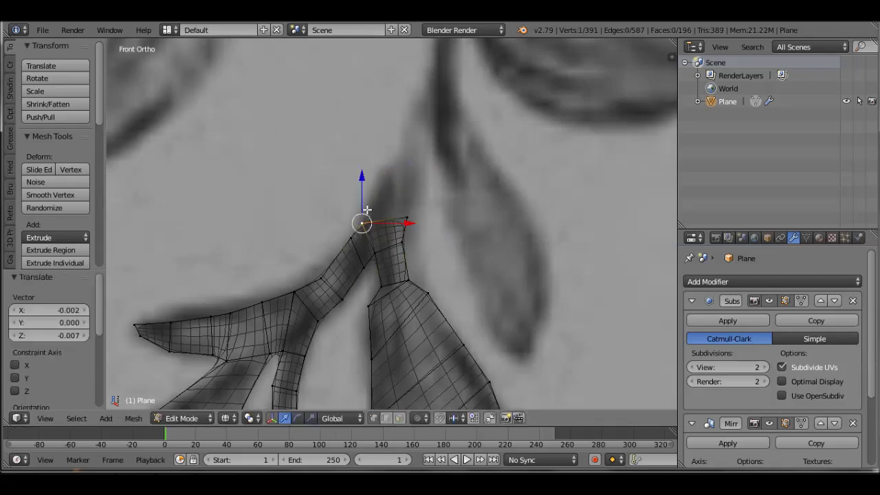
key("e")
left_click(427, 136)
Step: Extrude from the branch top along the upper leaf outline and fill a face
right_click(424, 88)
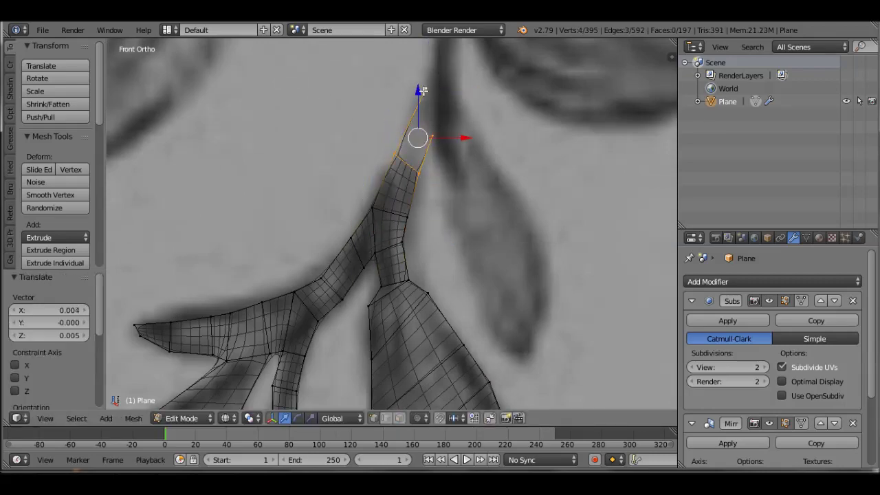
scroll(403, 216, "down", 2)
scroll(413, 275, "up", 2)
key("e")
left_click(473, 423)
middle_click_drag(474, 422, 398, 253, "shift")
key("e")
left_click(491, 245)
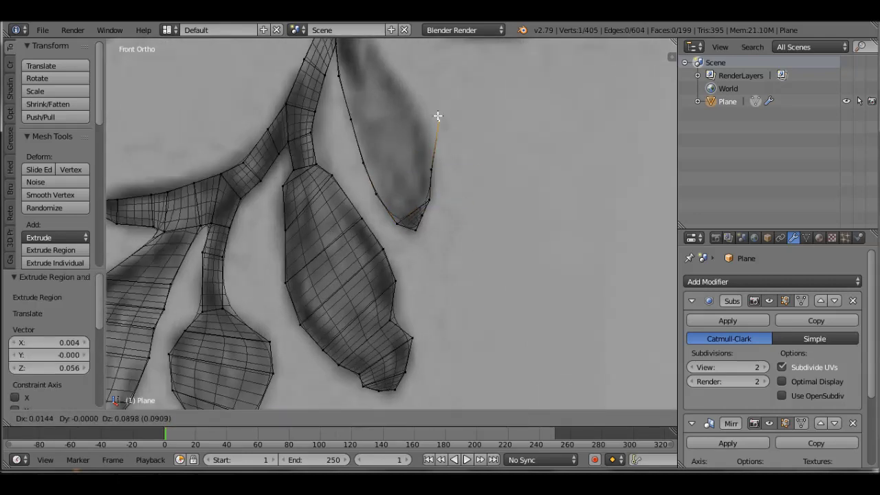
key("f")
key("f")
scroll(359, 204, "up", 2, "shift")
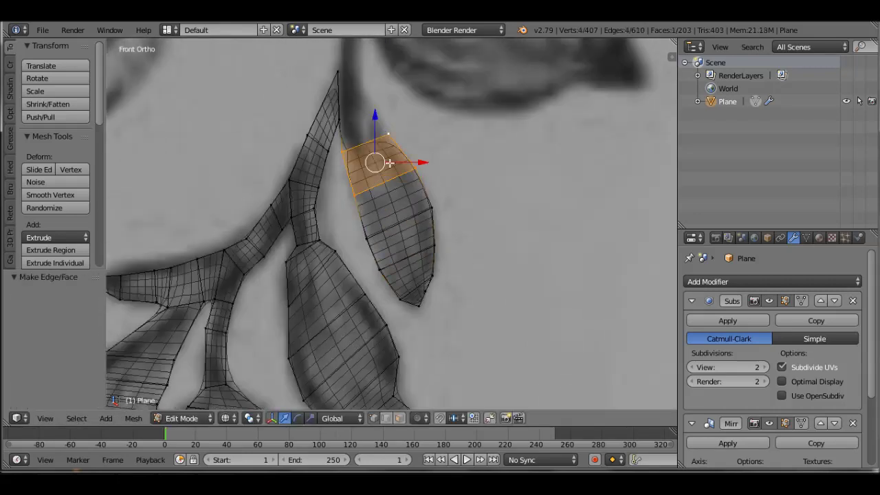
Step: Extrude a stem upward from the top leaf vertex
key("e")
left_click(353, 173)
key("e")
left_click(340, 118)
scroll(340, 206, "up", 4, "shift")
key("e")
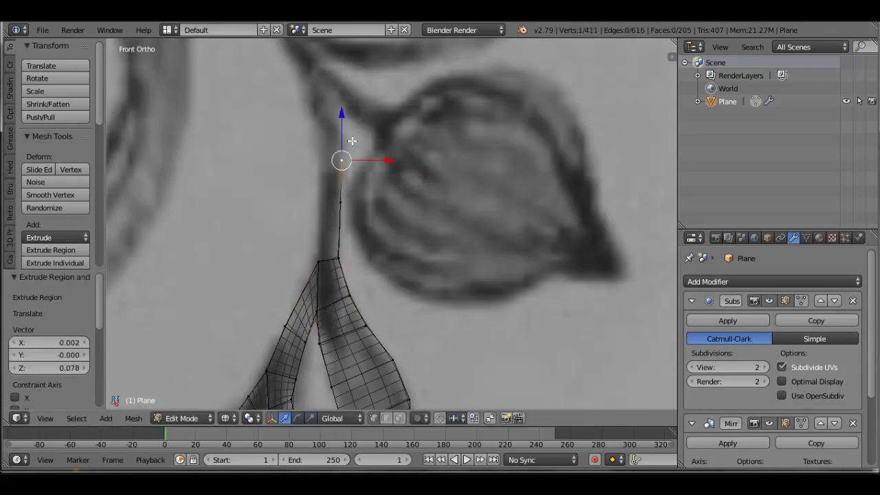
Step: Fill the stem faces and extrude vertices from the stem around the round pod's outline
key("f")
key("e")
left_click(311, 93)
key("e")
left_click(335, 96)
key("g")
left_click(342, 160)
scroll(342, 160, "down", 2)
key("e")
left_click(349, 215)
scroll(372, 227, "up", 2)
key("e")
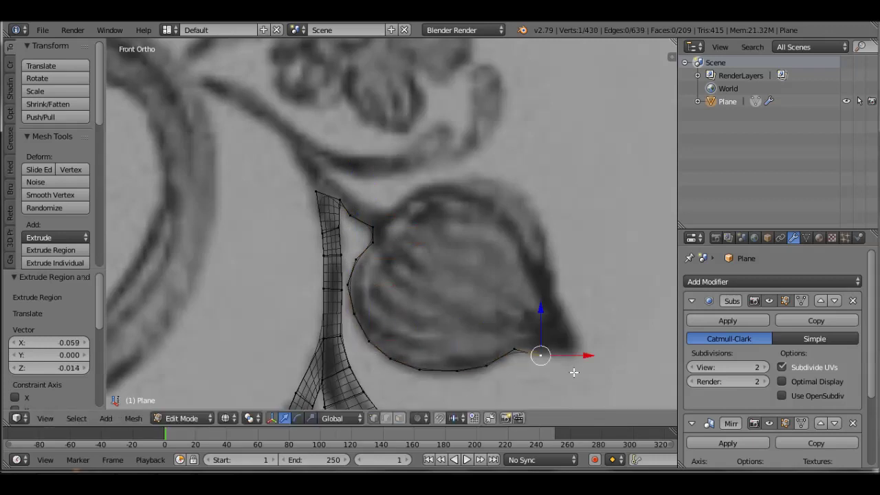
Step: Fill faces across the pod's tip and its left side
left_click(559, 303, "ctrl")
key("f")
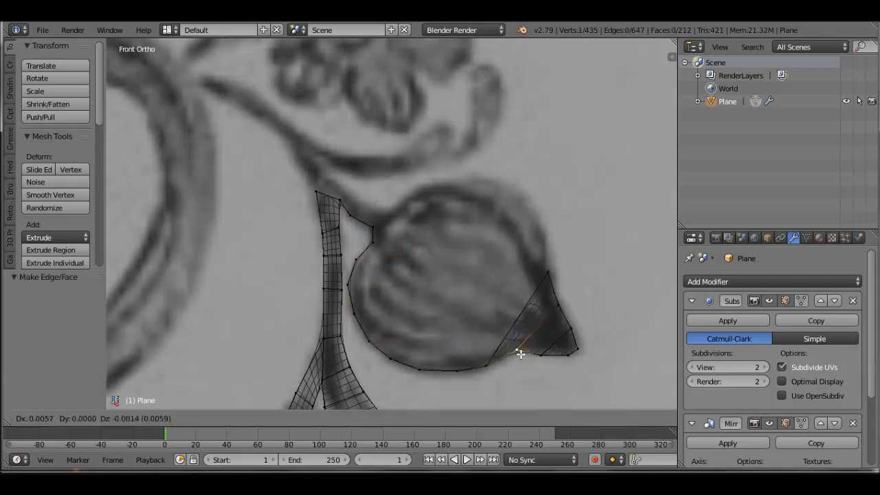
left_click(520, 353)
key("e")
left_click(516, 187)
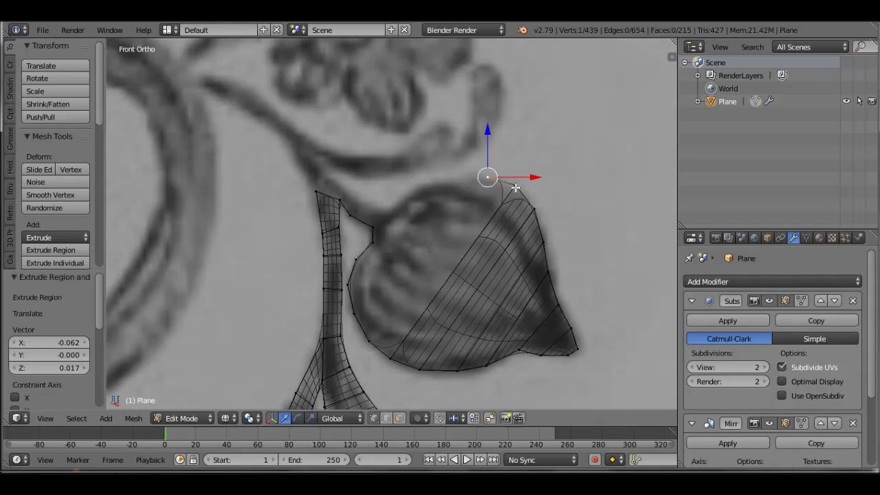
left_click(437, 195, "ctrl")
key("f")
scroll(404, 263, "down", 1)
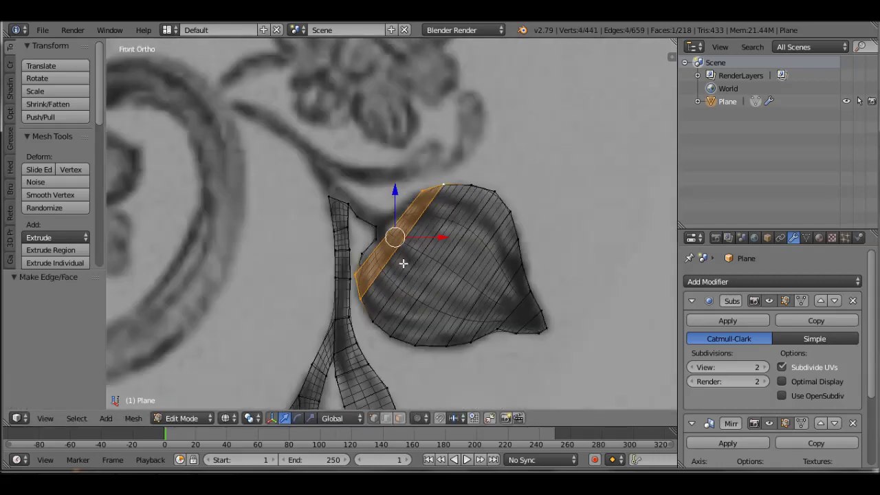
Step: Add a loop cut through the pod and bridge the stem to it with faces
key("ctrl+r")
left_click(370, 245)
key("f")
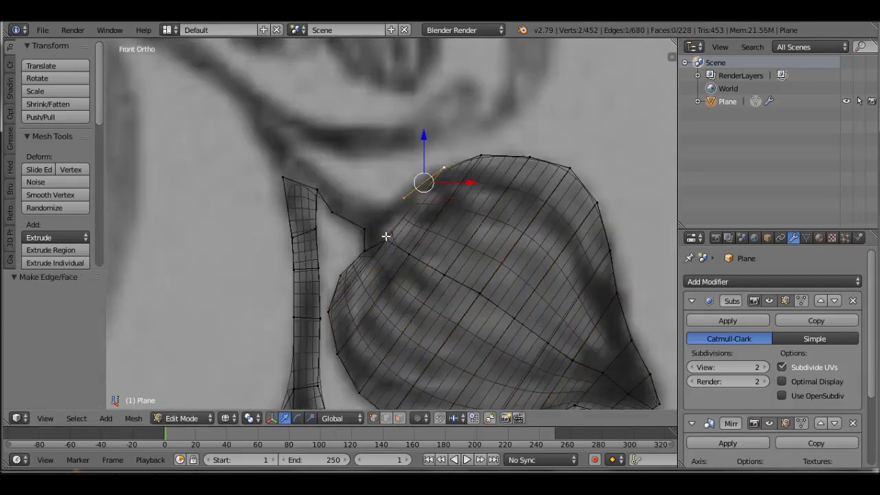
right_click(365, 233, "shift")
mouse_move(287, 131)
middle_mouse_down("shift")
mouse_move(314, 165)
mouse_move(324, 210)
middle_mouse_up("shift")
key("f")
Step: Extrude vertices from the stem top along the curving branch
right_click(310, 211)
key("e")
left_click(324, 183)
key("e")
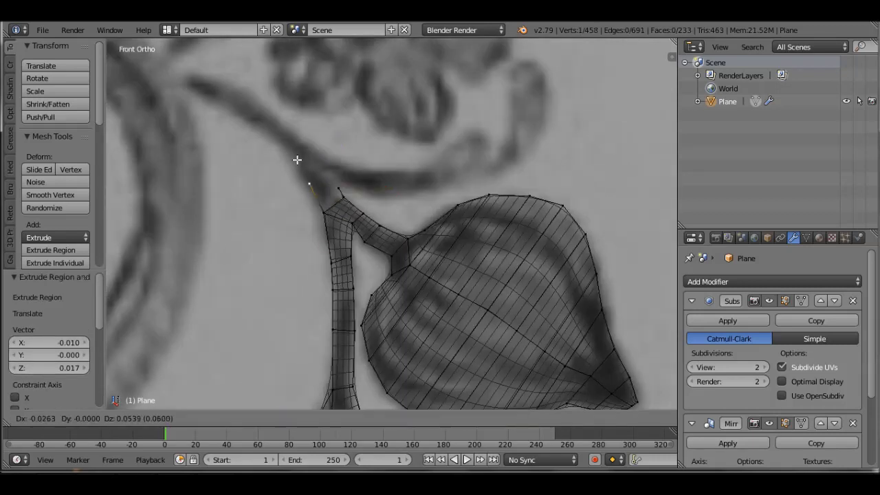
right_click(314, 193)
key("e")
left_click(378, 200)
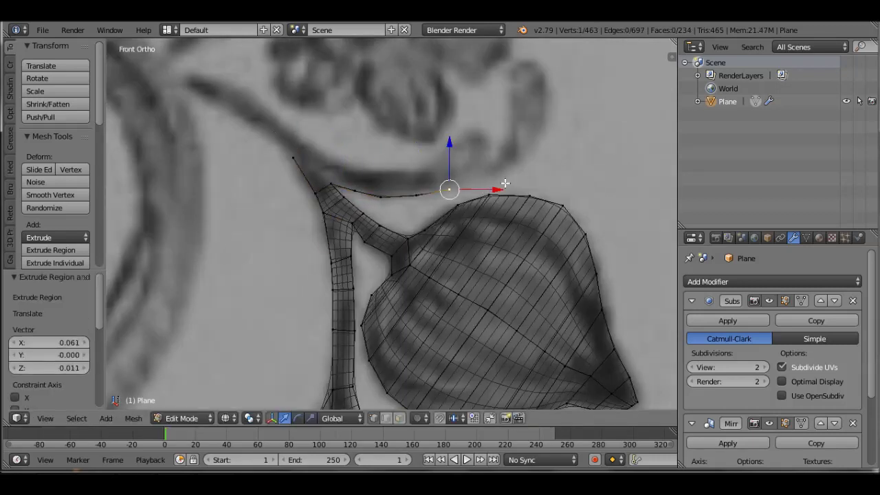
Step: Extrude vertices along the scroll to its hooked tip and fill the top faces
key("e")
left_click(486, 182)
key("e")
left_click(522, 163)
middle_click_drag(574, 153, 545, 196, "shift")
left_click(491, 117)
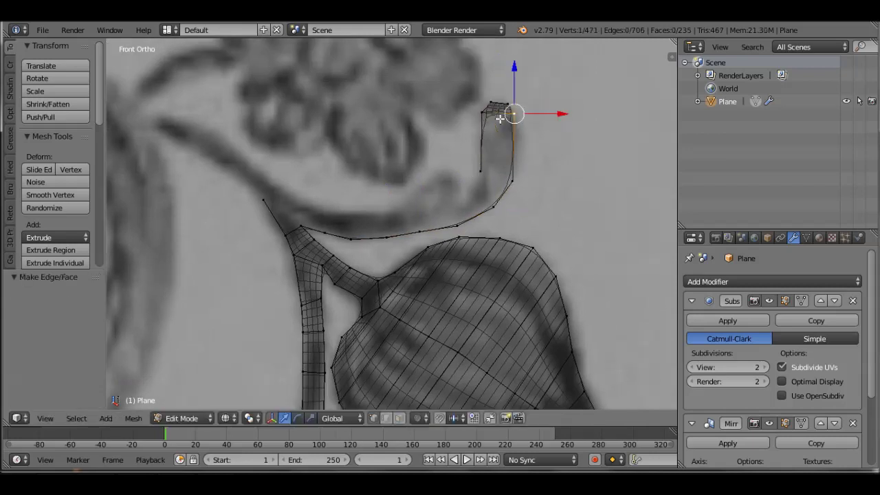
key("f")
Step: Extrude the strip end, subdivide the scroll edge and fill a face
right_click(488, 186)
key("e")
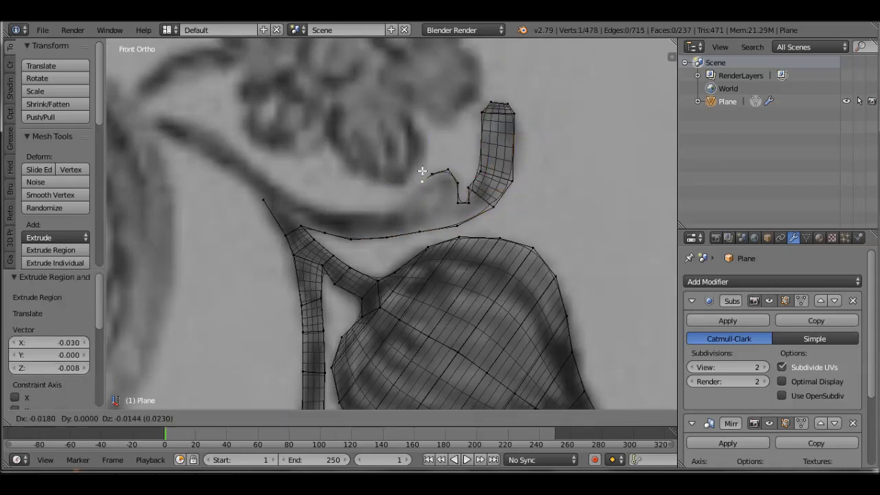
key("g")
left_click(441, 221)
key("w")
key("Escape")
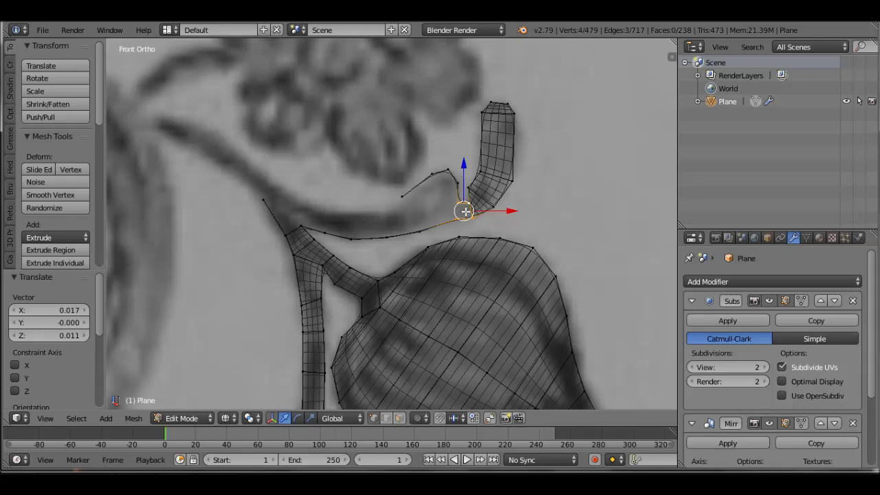
key("f")
scroll(447, 175, "up", 1)
Step: Extend another scroll-edge vertex, subdivide the edge and fill the next face
right_click(403, 190)
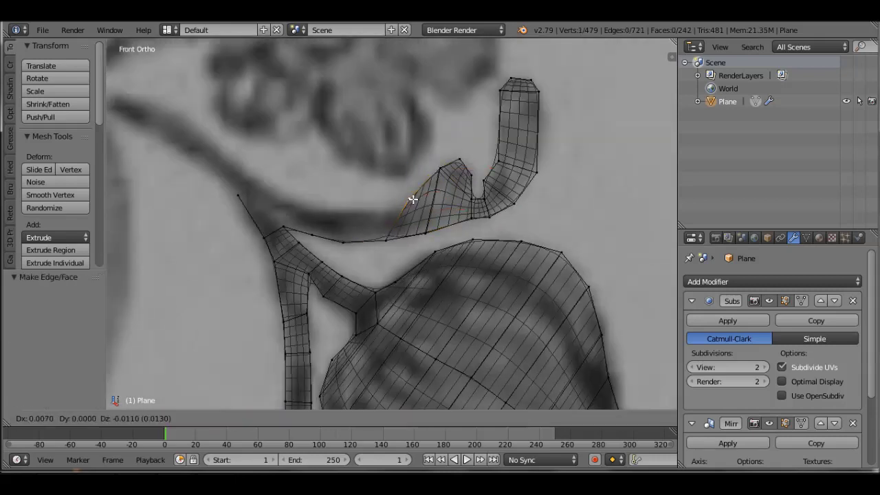
key("e")
left_click(371, 222)
key("w")
key("Escape")
key("f")
Step: Extrude the strip up-left toward the scroll's left end
key("e")
left_click(272, 195)
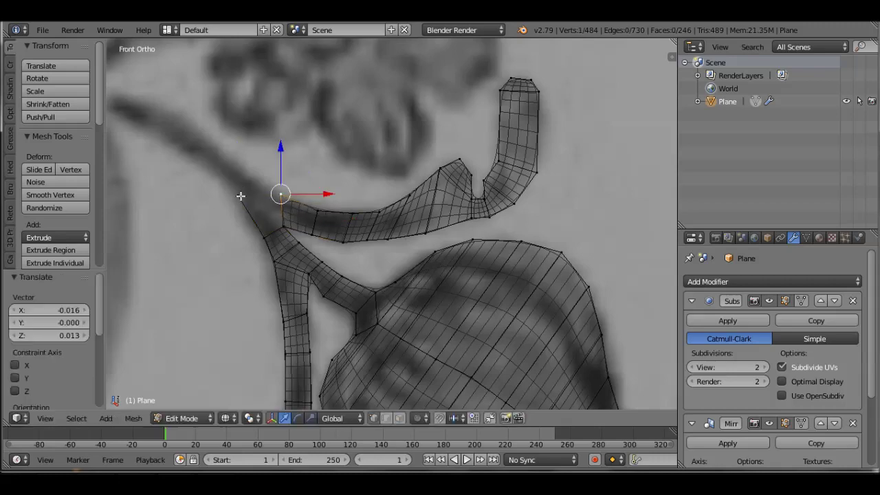
middle_click_drag(282, 194, 340, 214, "shift")
right_click(342, 210)
key("e")
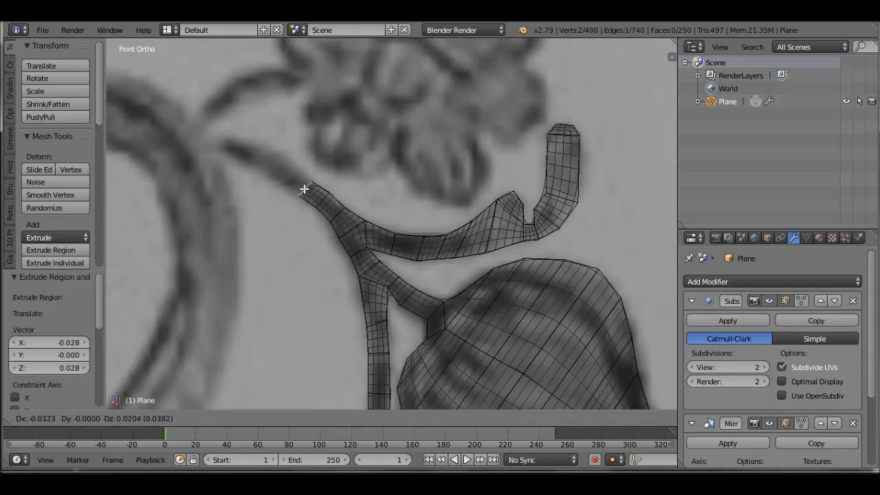
left_click(205, 133)
scroll(360, 192, "up", 3)
Step: Turn the strip end to follow the curl and extrude it upward toward the petal
key("e")
left_click(433, 241)
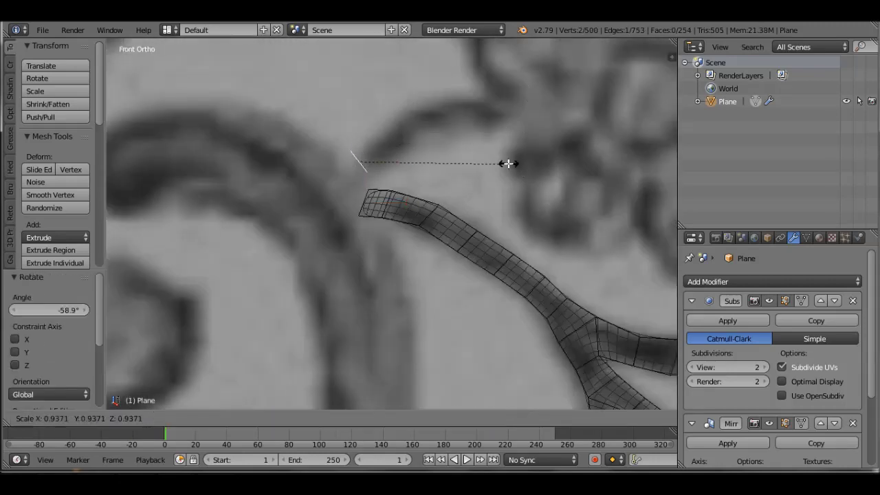
key("e")
left_click(632, 128)
scroll(527, 256, "down", 2)
scroll(507, 261, "up", 2)
scroll(330, 227, "up", 2)
key("e")
left_click(320, 204)
Step: Trace vertices around the top of the flower's petal outline
key("e")
left_click(373, 173)
key("e")
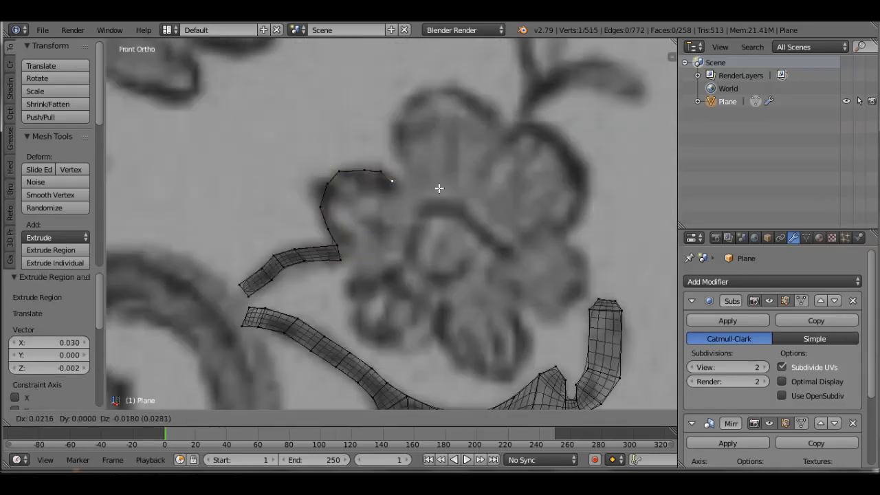
left_click(434, 151)
left_click(394, 122, "ctrl")
left_click(408, 97, "ctrl")
left_click(432, 86, "ctrl")
left_click(465, 88, "ctrl")
left_click(495, 110, "ctrl")
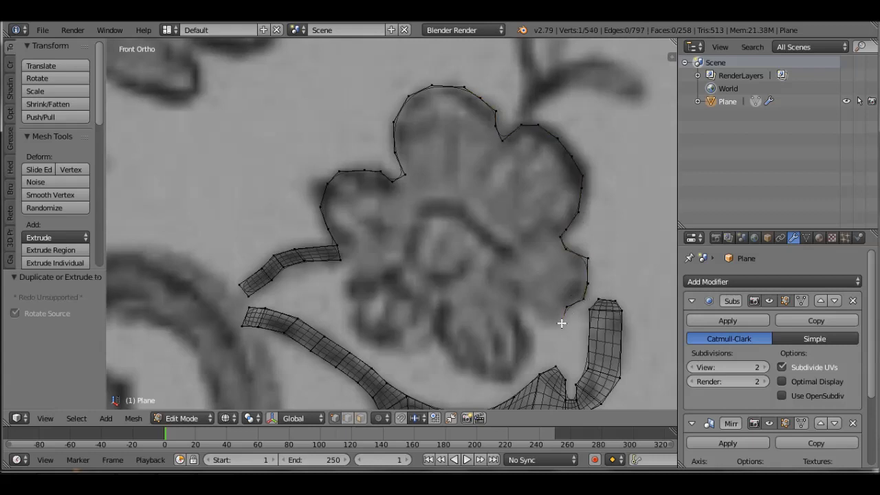
Step: Add the remaining flower outline vertices and connect the outline ends with an edge
left_click(441, 323, "ctrl")
scroll(461, 282, "down", 3)
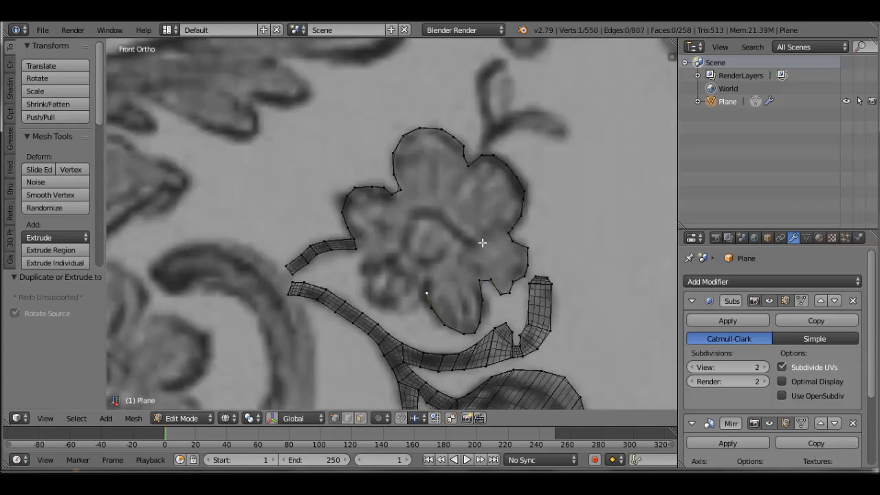
scroll(479, 241, "up", 3)
scroll(483, 223, "up", 2)
left_click(344, 213, "ctrl")
scroll(360, 199, "down", 2)
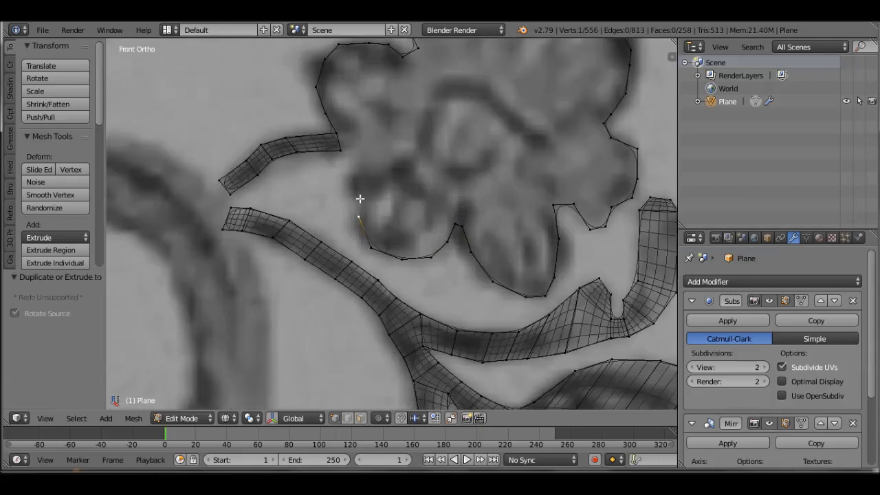
key("f")
scroll(337, 124, "up", 2)
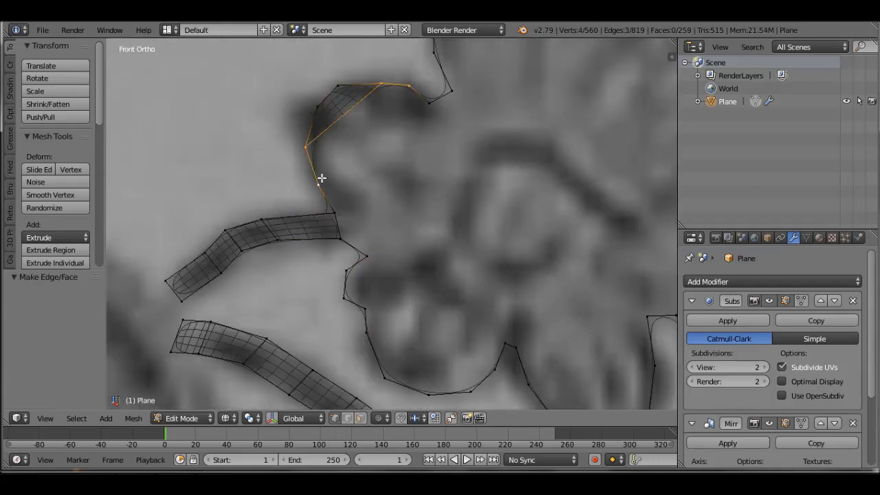
scroll(337, 204, "down", 2)
scroll(324, 275, "up", 1)
Step: Fill faces between the selected vertices around the flower outline
right_click(383, 311)
scroll(383, 311, "up", 1)
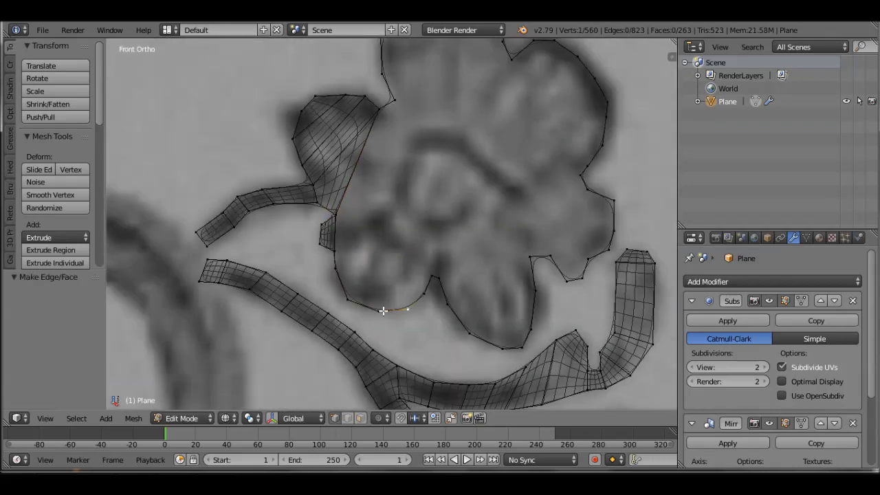
key("f")
scroll(448, 289, "down", 1)
scroll(350, 302, "up", 1)
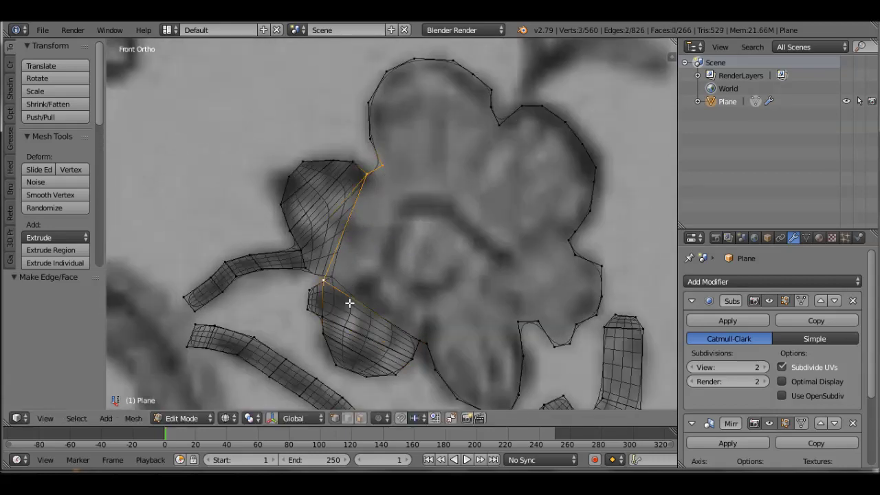
key("f")
scroll(477, 295, "up", 1)
Step: Fill faces across the lower petal and the upper flower
right_click(453, 303)
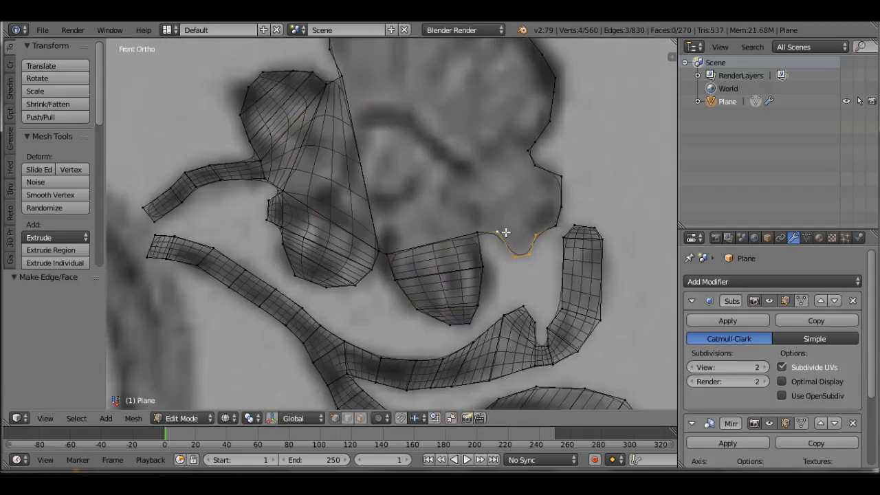
scroll(519, 186, "down", 1)
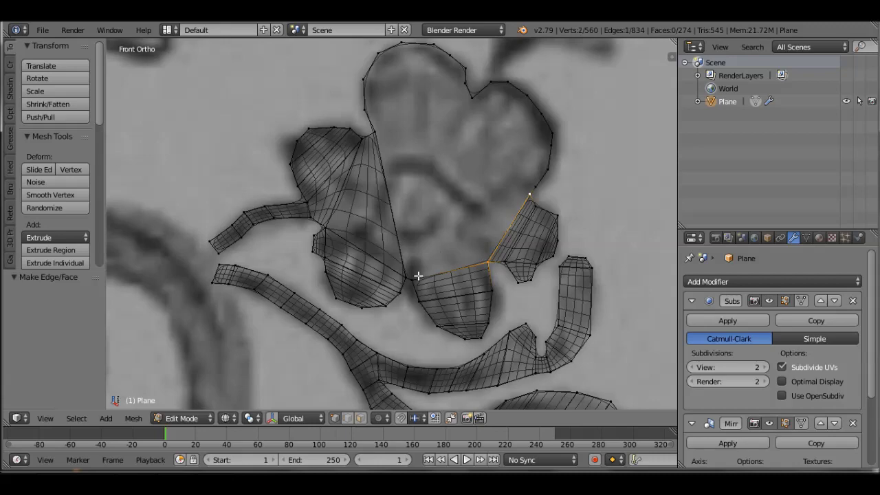
key("f")
scroll(560, 232, "up", 1)
scroll(481, 227, "up", 1)
key("f")
key("f")
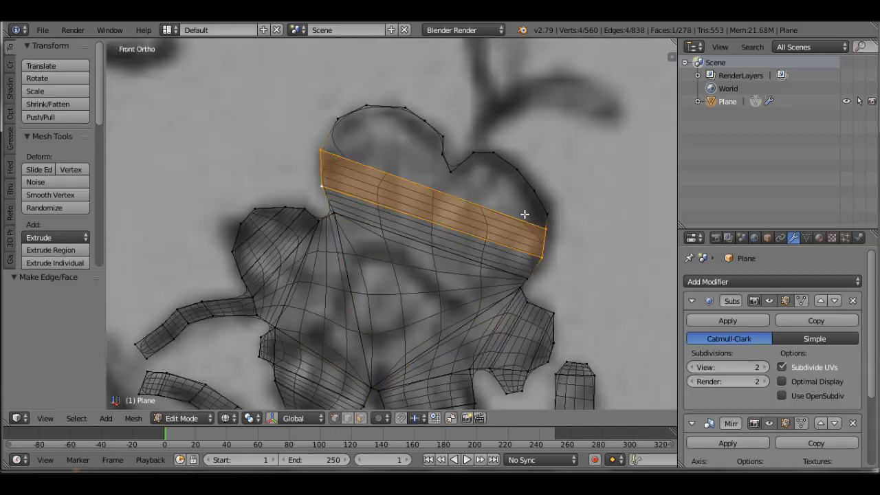
key("f")
Step: Subdivide the flower's upper boundary edges and fill the large top petal
right_click(483, 187, "alt")
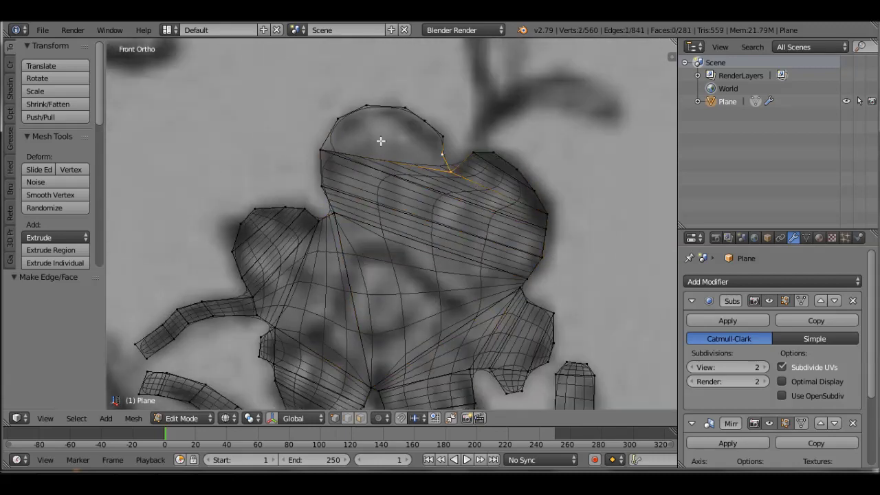
key("f")
scroll(445, 157, "up", 1)
key("f")
key("w")
left_click(354, 108)
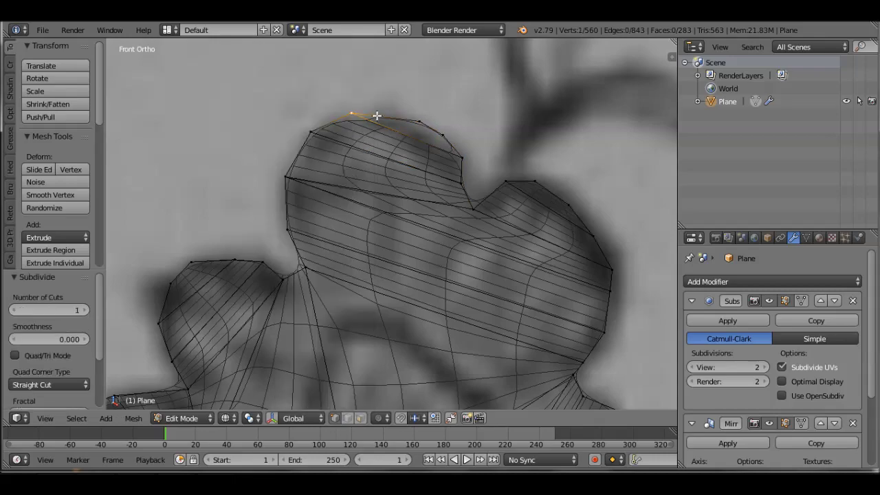
key("f")
scroll(434, 172, "down", 3)
scroll(447, 241, "down", 1)
Step: Trace the sprout's outline above the flower and remove a stray vertex
scroll(443, 299, "down", 1)
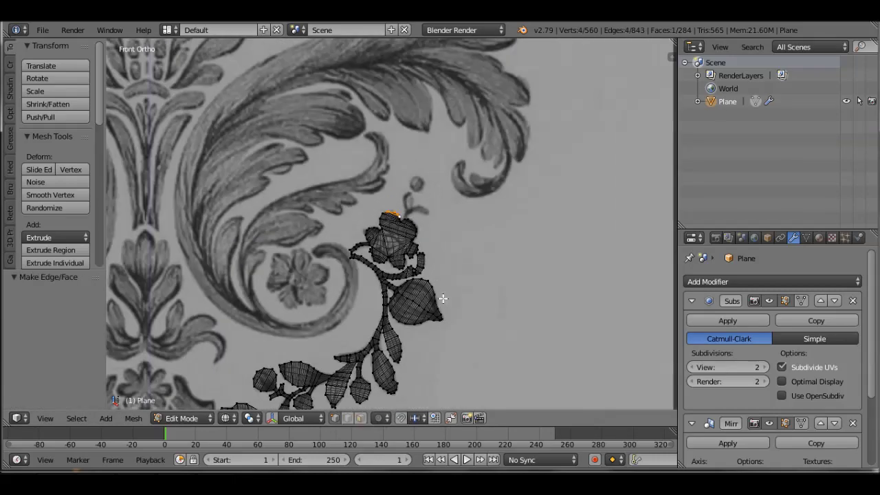
scroll(443, 298, "down", 2)
scroll(348, 299, "up", 6)
left_click(344, 303, "ctrl")
left_click(370, 272, "ctrl")
left_click(397, 264, "ctrl")
left_click(432, 266, "ctrl")
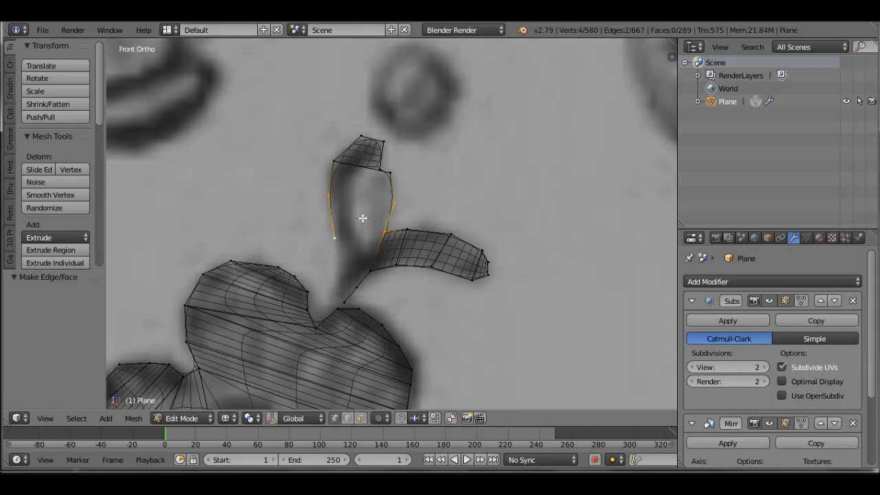
left_click_drag(362, 218, 334, 158)
key("x")
key("Escape")
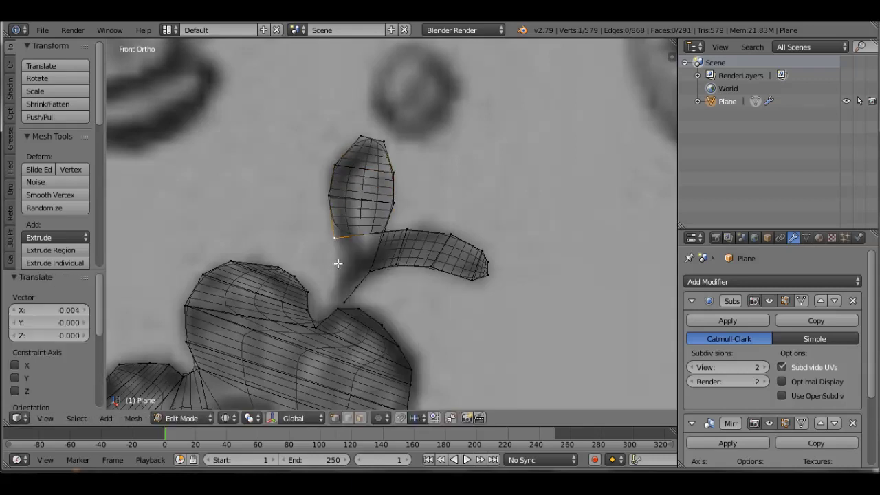
Step: Outline the round bud above the sprout and fit its vertices to the reference
left_click(348, 286, "ctrl")
left_click(343, 300, "ctrl")
scroll(399, 220, "down", 3)
left_click(416, 172, "ctrl")
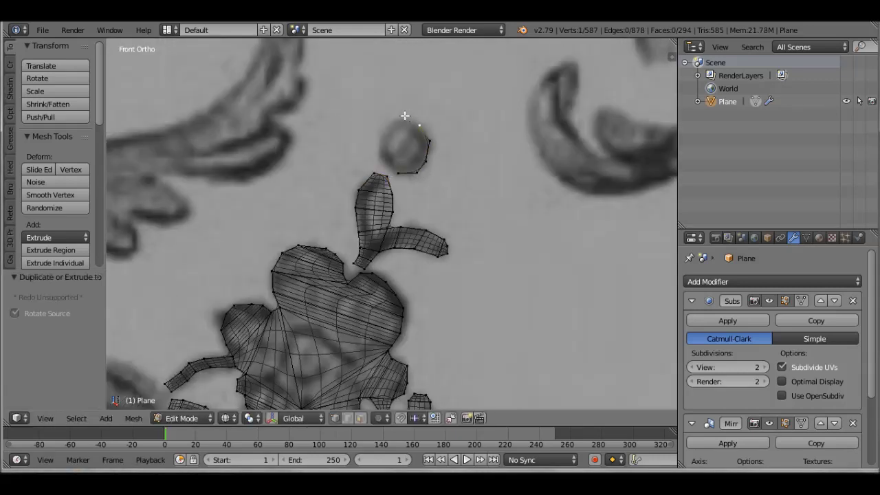
right_click_drag(382, 147, 379, 149)
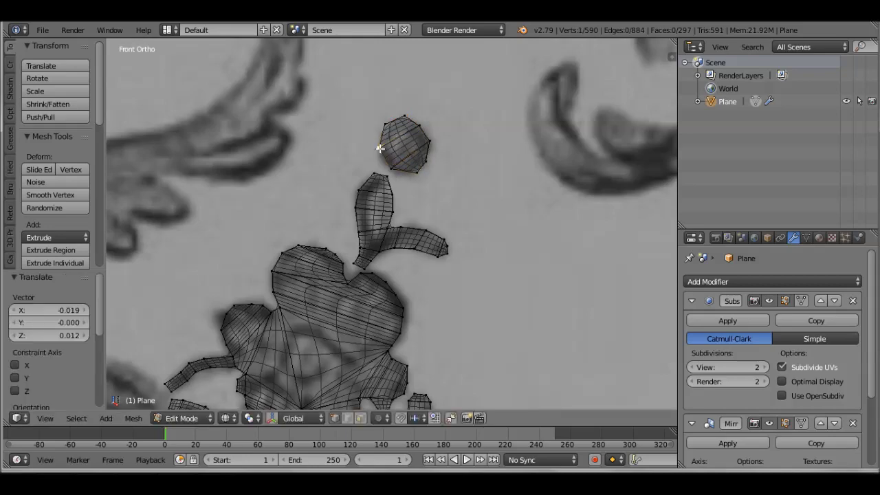
scroll(402, 119, "down", 5)
scroll(448, 183, "up", 5)
key("e")
left_click(324, 182)
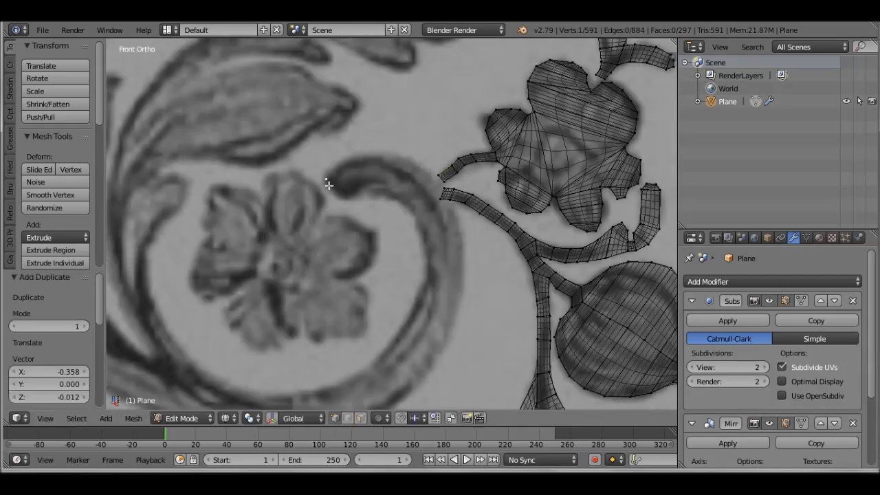
Step: Add vertices down the scroll's edge and reshape the curved strip's bottom to the reference
left_click(348, 198, "ctrl")
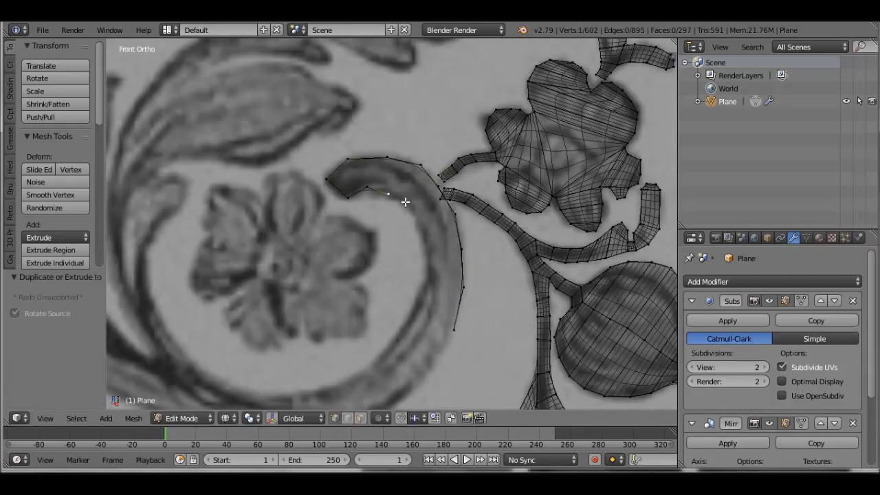
right_click_drag(407, 202, 406, 197)
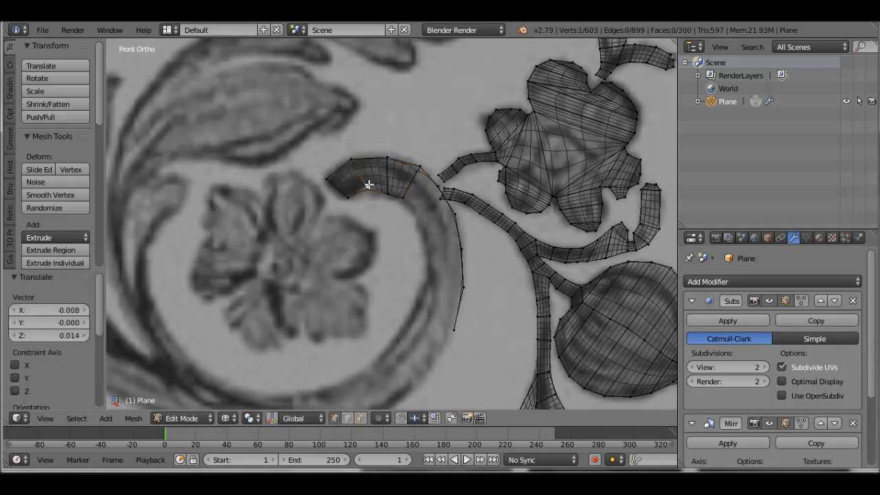
left_click(409, 197, "ctrl")
left_click(419, 229, "ctrl")
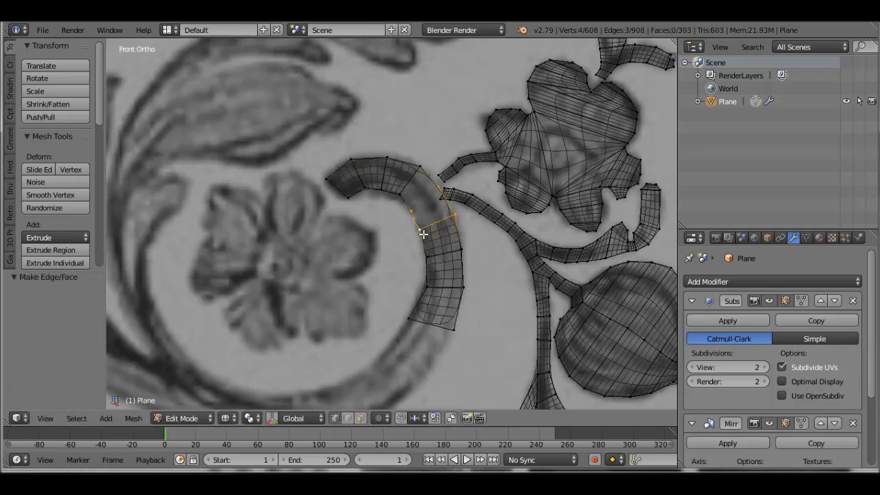
scroll(470, 283, "down", 3)
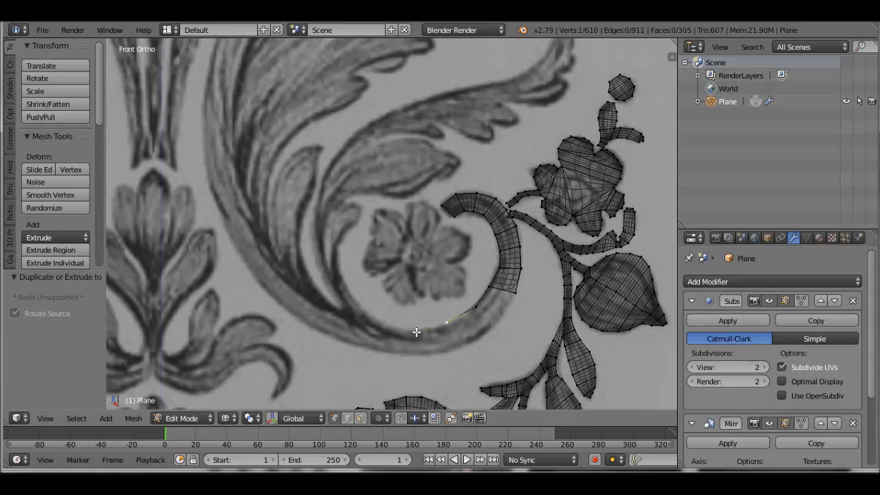
right_click_drag(422, 355, 418, 349)
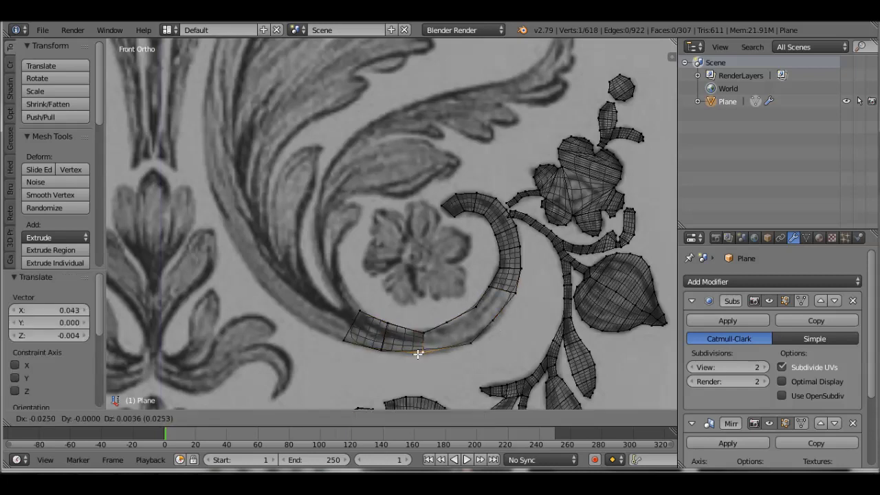
right_click_drag(472, 335, 493, 290)
Step: Extrude three more segments along the scroll outline up to the leaf tip
key("e")
left_click(354, 159)
key("e")
left_click(382, 196)
key("e")
left_click(501, 156)
Step: Fill a quad face at the leaf tip and reposition a tip vertex to match
key("f")
left_click(447, 165)
key("e")
left_click(418, 196)
key("f")
left_click(417, 141)
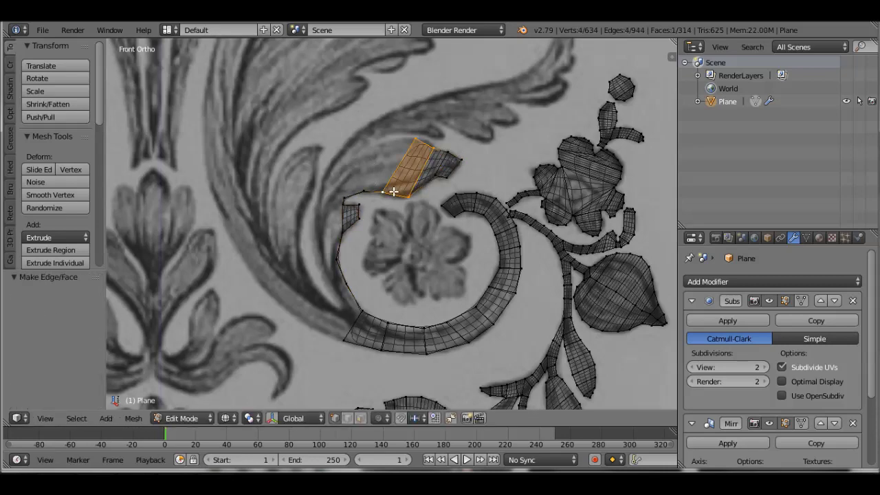
Step: Extrude new sections along the leaf tip and fill the new face
scroll(392, 191, "up", 1)
key("e")
left_click(407, 138)
key("f")
scroll(363, 184, "up", 2, "shift")
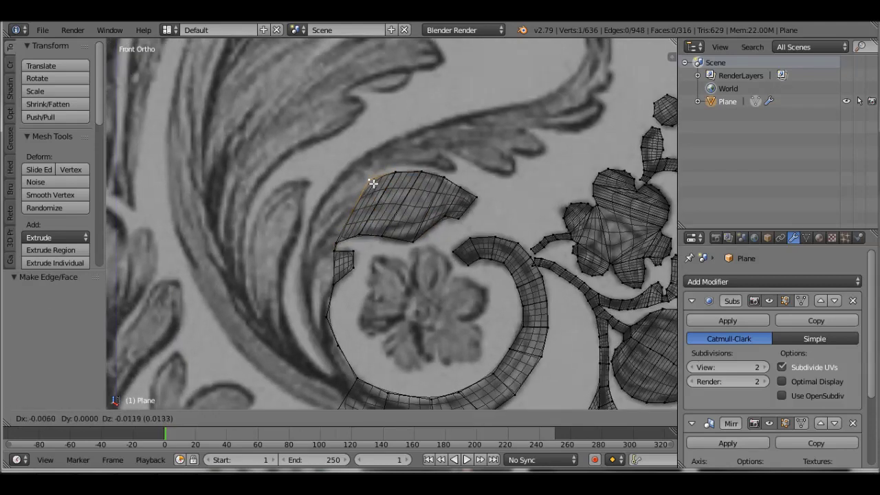
key("e")
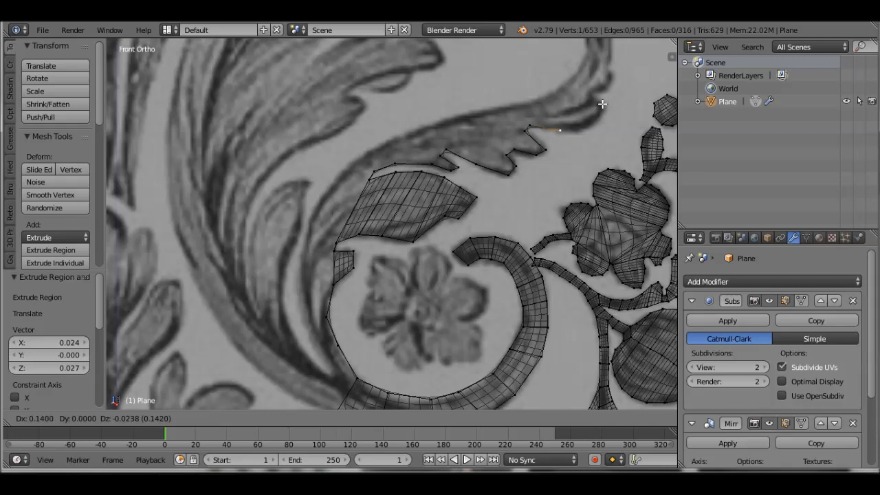
left_click(652, 82)
scroll(486, 144, "up", 1)
key("f")
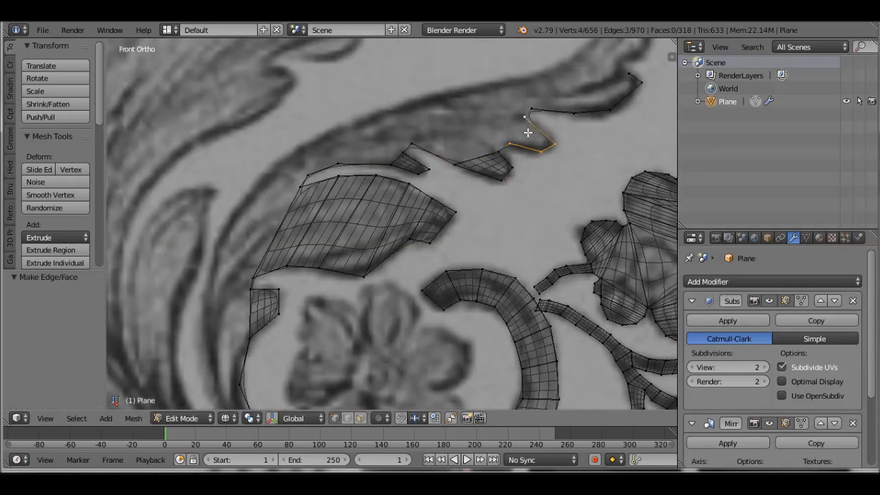
Step: Extrude vertices up the serrated leaf edge to its upper tip and adjust the last one
scroll(527, 134, "down", 1)
key("e")
left_click(536, 158)
key("e")
left_click(554, 82)
key("e")
left_click(521, 83)
key("g")
left_click(550, 93)
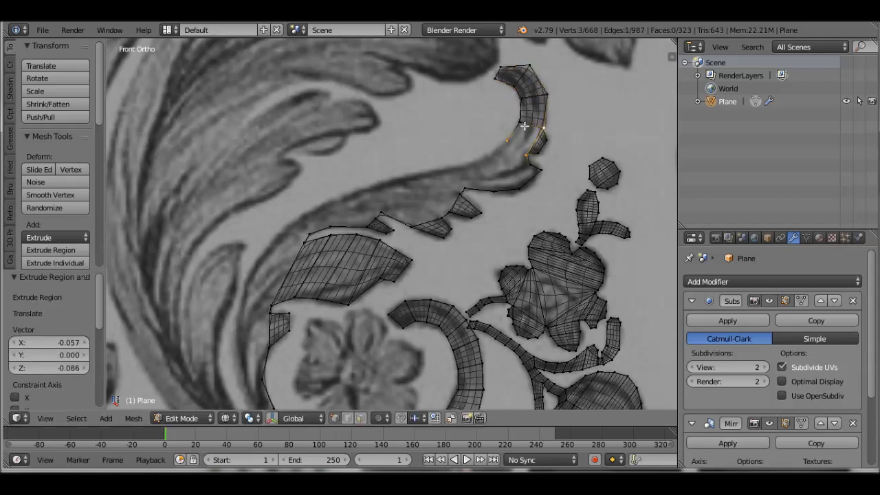
Step: Extend the leaf piece downward and fill a face at the tip
key("e")
left_click(528, 179)
key("f")
key("e")
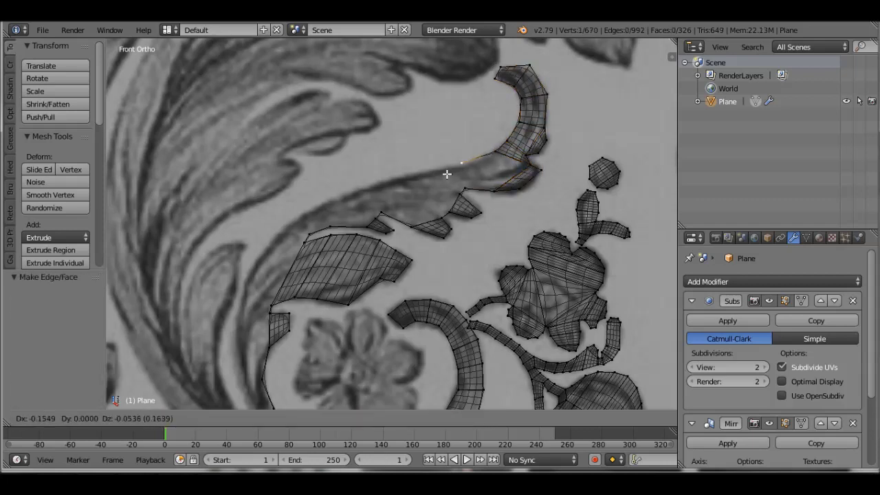
left_click(491, 157)
Step: Extrude toward the leaf's lower left and fill faces to join the vertices
key("e")
left_click(487, 163)
key("e")
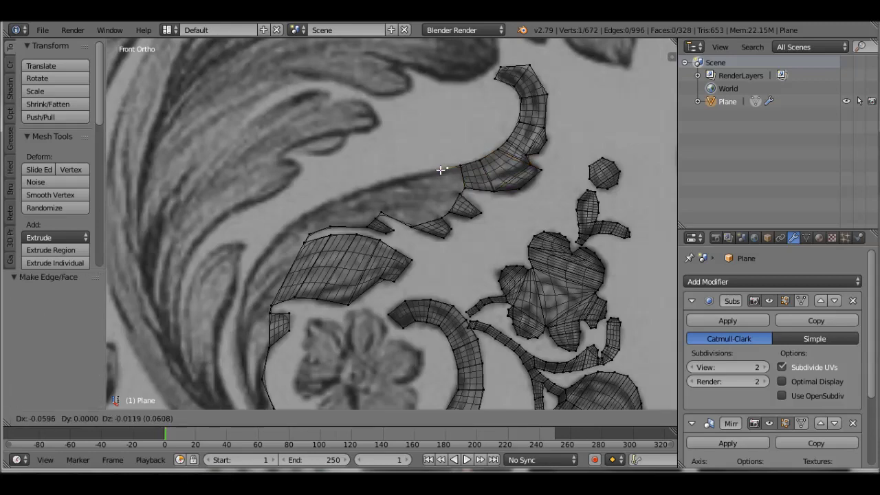
left_click(436, 185)
key("e")
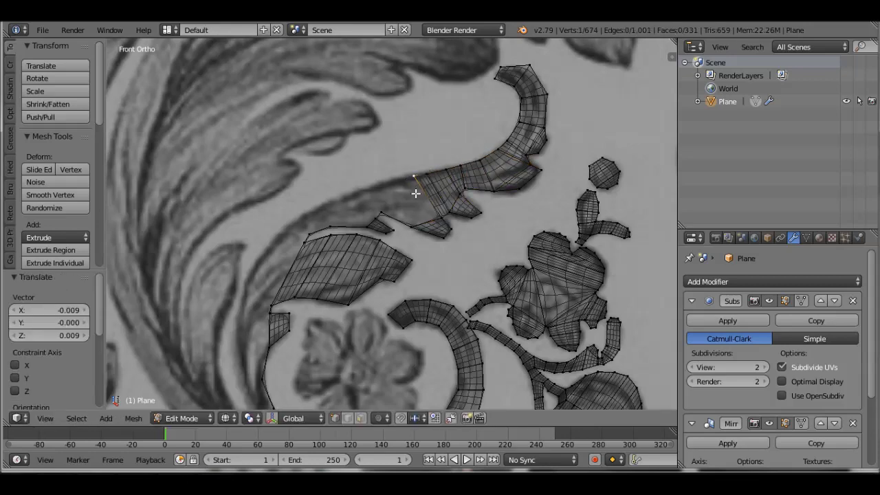
left_click(399, 194)
key("f")
key("f")
key("e")
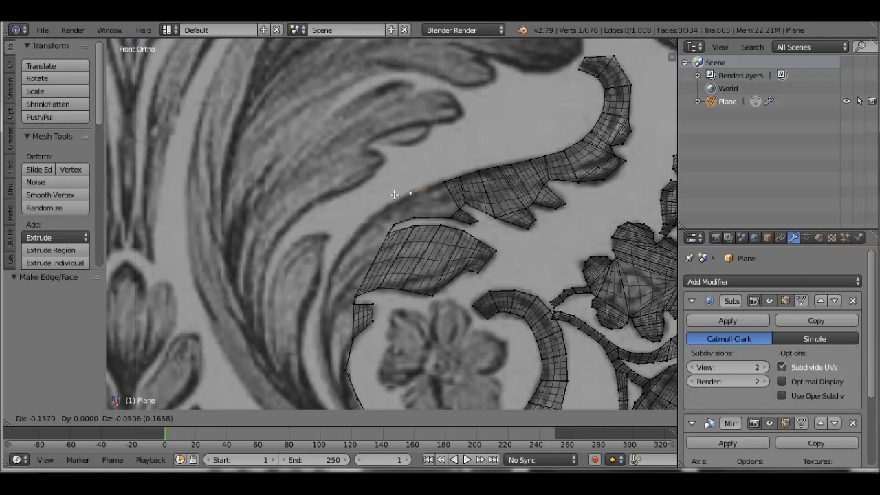
Step: Extrude vertices along the scroll outline and fill faces along the strip
scroll(413, 188, "down", 2)
key("e")
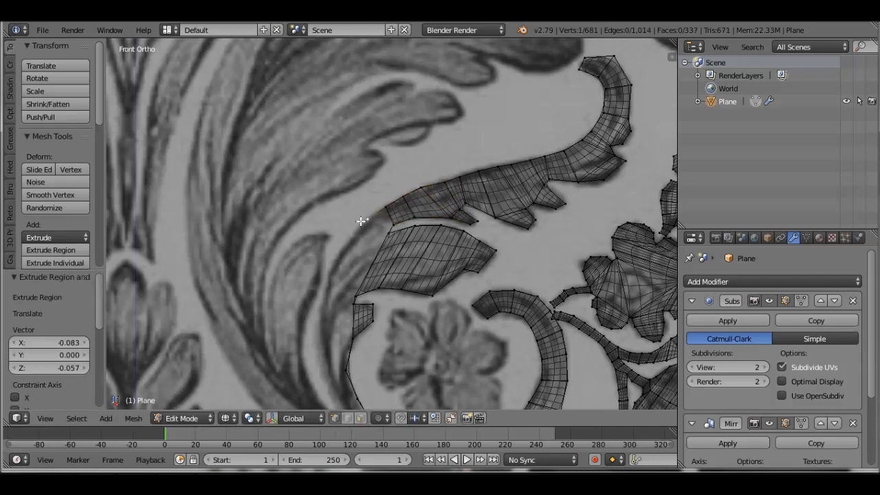
left_click(360, 216)
key("f")
scroll(391, 215, "down", 2)
scroll(385, 219, "up", 3)
key("e")
left_click(355, 288)
middle_click_drag(350, 333, 370, 277, "shift")
Step: Continue the strip with new vertices and fill the corner faces
key("e")
left_click(370, 285)
key("f")
key("e")
key("f")
middle_click_drag(363, 341, 373, 302, "shift")
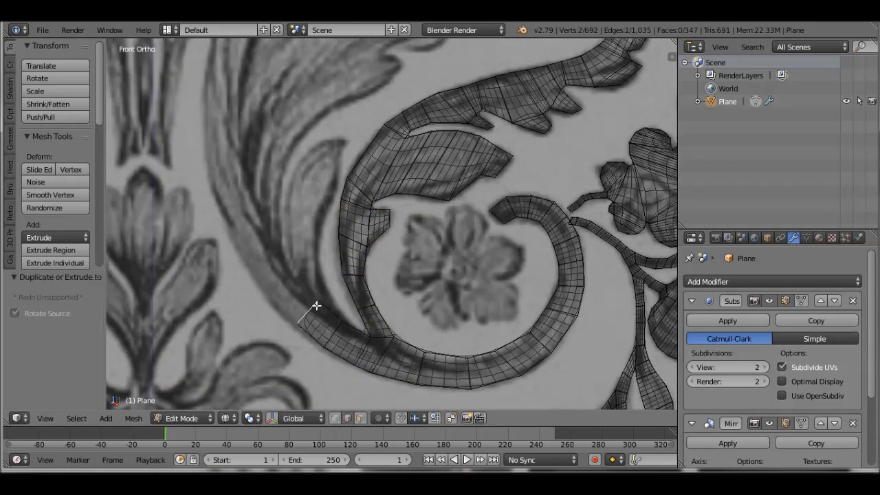
key("e")
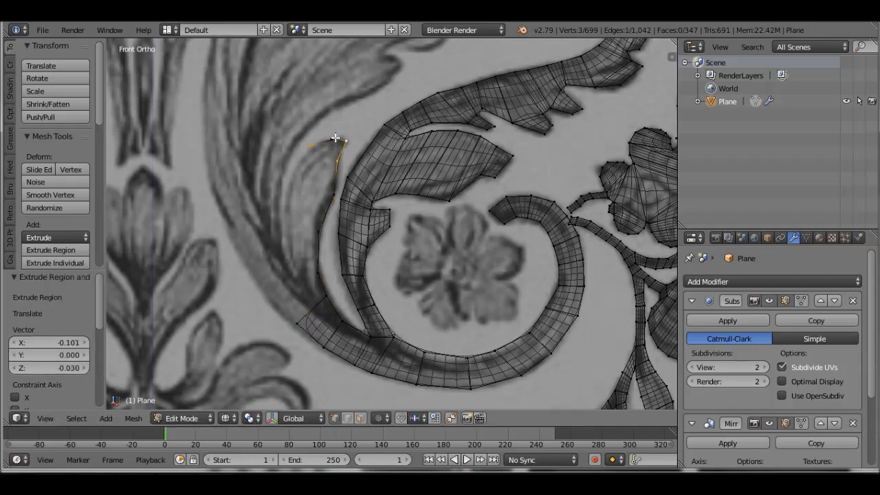
key("e")
Step: Place vertices down the leaf's left edge and fill faces between them
left_click(287, 198)
key("f")
key("f")
key("e")
left_click(294, 249)
key("e")
left_click(270, 301)
Step: Extend the outline to the leaf base and fill the base face
key("e")
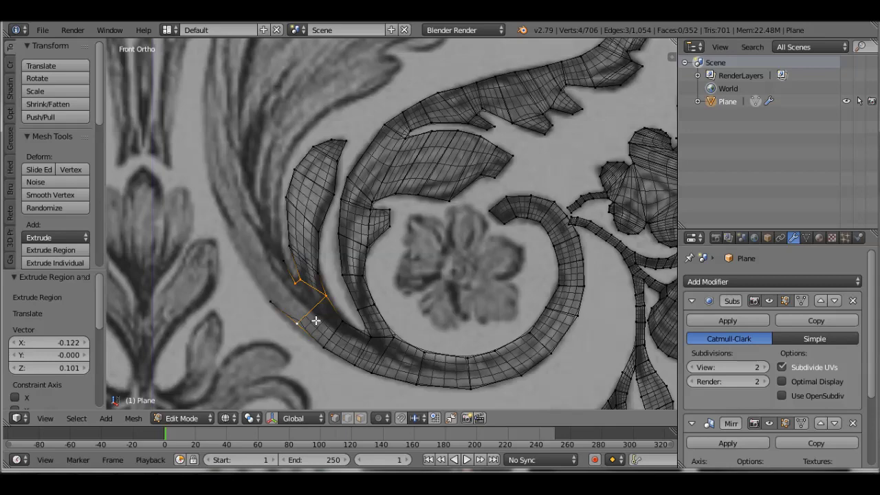
left_click(300, 332)
key("f")
key("e")
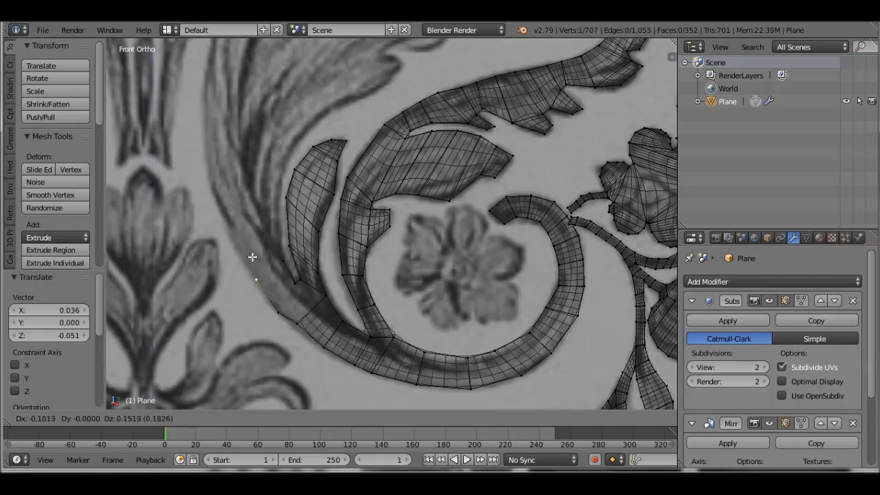
left_click(265, 299)
key("f")
Step: Extrude edges up the side of the leaf and join a vertex into a face
scroll(250, 315, "up", 1)
middle_click_drag(278, 291, 314, 294, "shift")
key("e")
left_click(315, 251)
key("e")
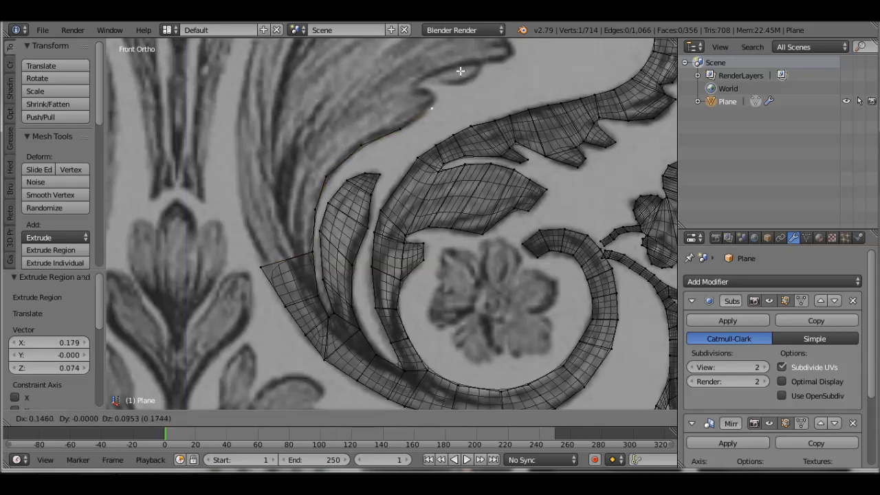
left_click(436, 48)
key("e")
left_click(305, 251)
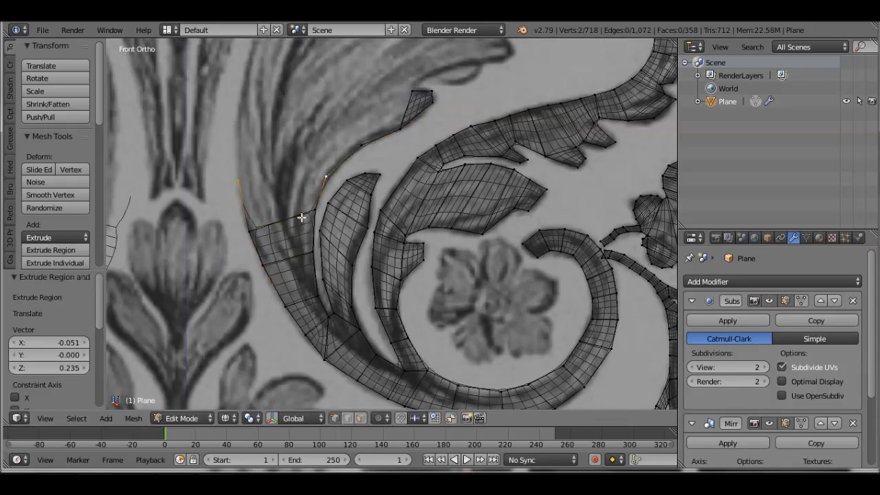
Step: Extrude the edge further up the leaf outline
key("f")
scroll(411, 252, "down", 2)
scroll(411, 253, "down", 3)
scroll(320, 265, "up", 3)
key("e")
left_click(344, 269)
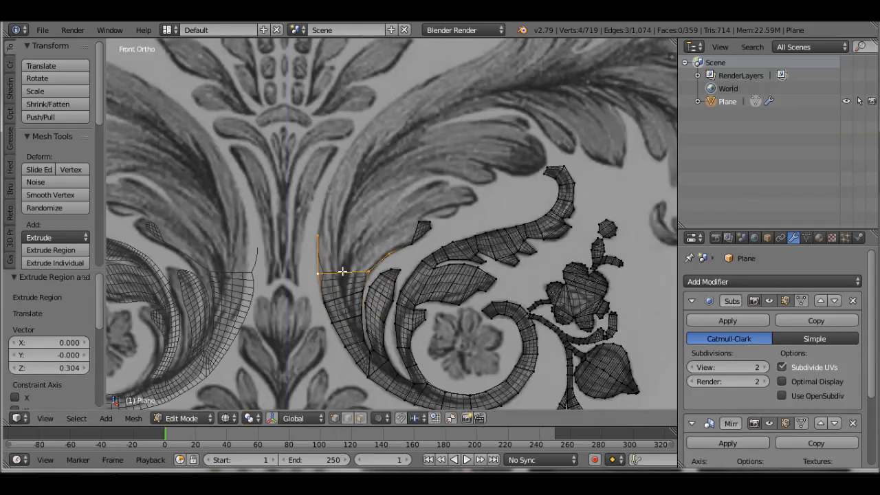
Step: Fill the selected loop on the broad leaf with faces
scroll(324, 233, "down", 1)
key("f")
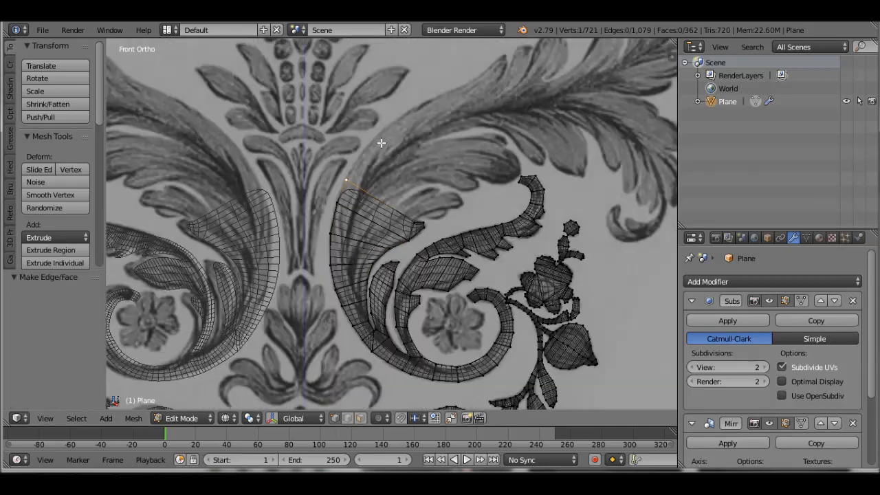
scroll(493, 61, "up", 2)
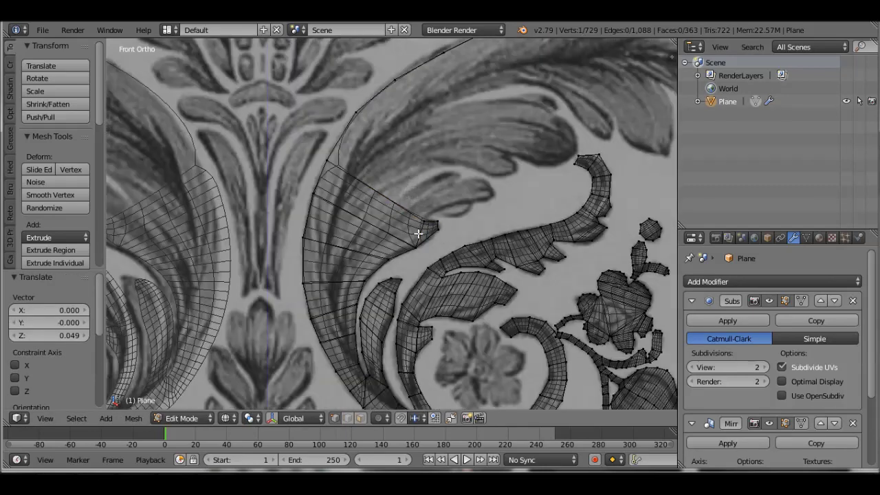
scroll(450, 213, "up", 1)
Step: Add vertices out toward the leaf tip and move one into place
right_click(451, 212, "ctrl")
scroll(545, 179, "down", 2)
scroll(544, 179, "up", 1)
right_click(481, 184, "ctrl")
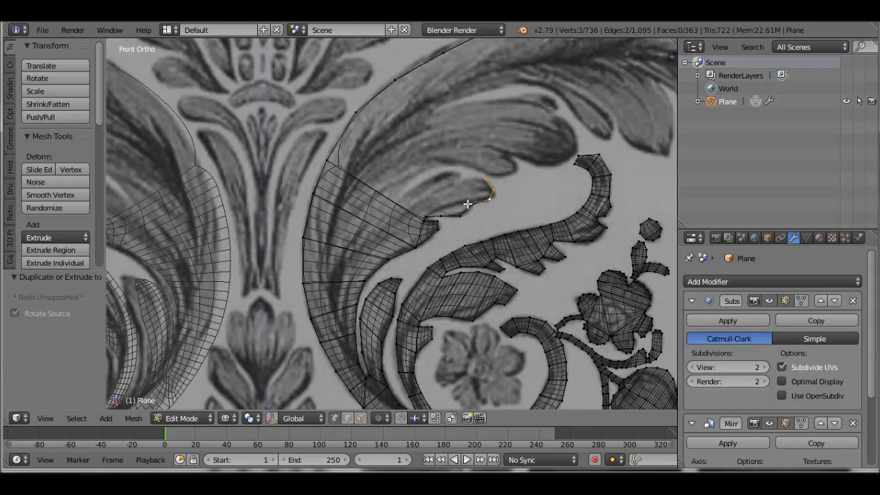
key("g")
left_click(468, 180)
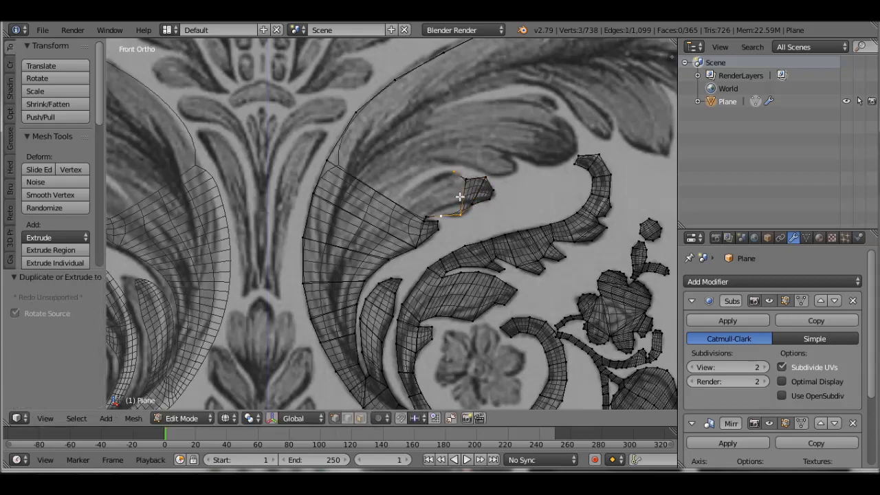
Step: Extend the outline around the small lobe and along the upper leaf
right_click(429, 213, "ctrl")
right_click(344, 136)
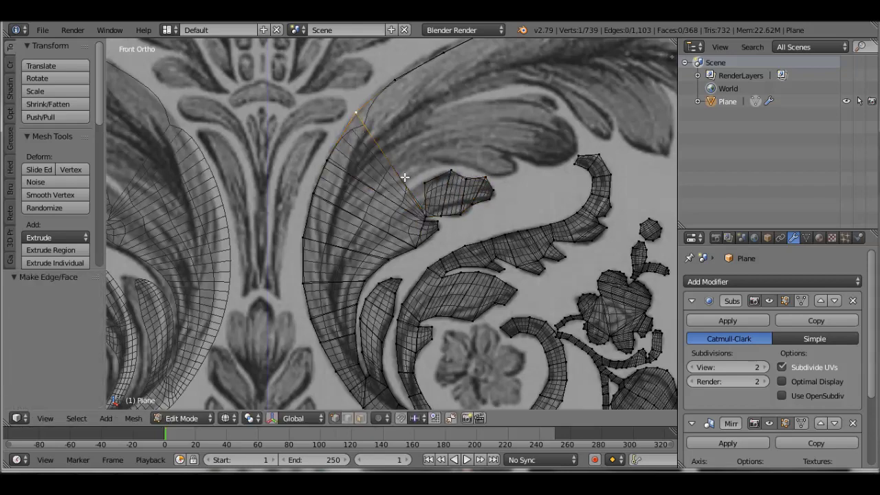
right_click(480, 169, "ctrl")
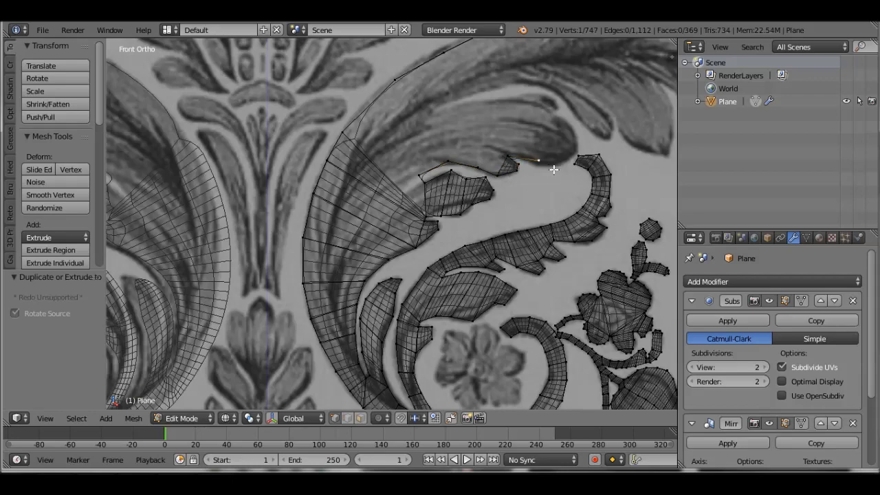
scroll(481, 179, "down", 4)
scroll(481, 178, "up", 4)
right_click(426, 216)
Step: Fill two faces across the open gaps in the upper leaf's outline
key("f")
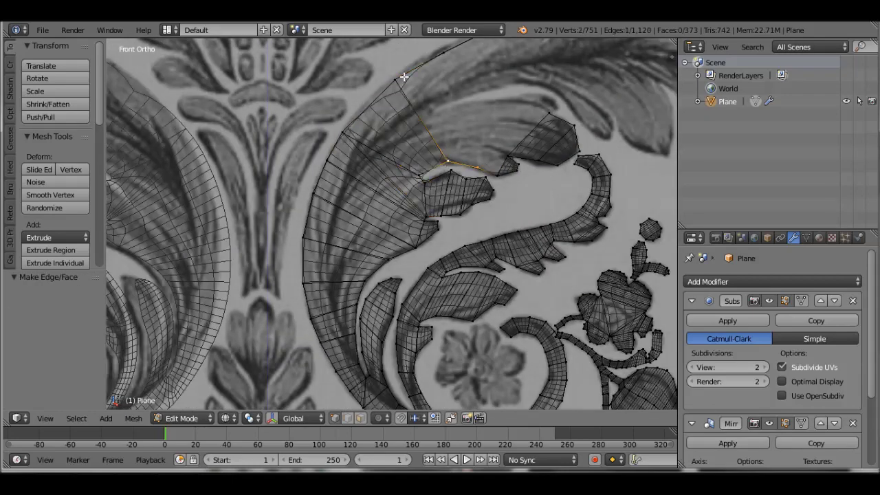
middle_click_drag(424, 108, 428, 295, "shift")
key("f")
key("f")
middle_click_drag(509, 240, 453, 232, "shift")
Step: Trace the next two serrated lobes with Ctrl+right-click vertices and fill their faces
scroll(452, 232, "up", 4)
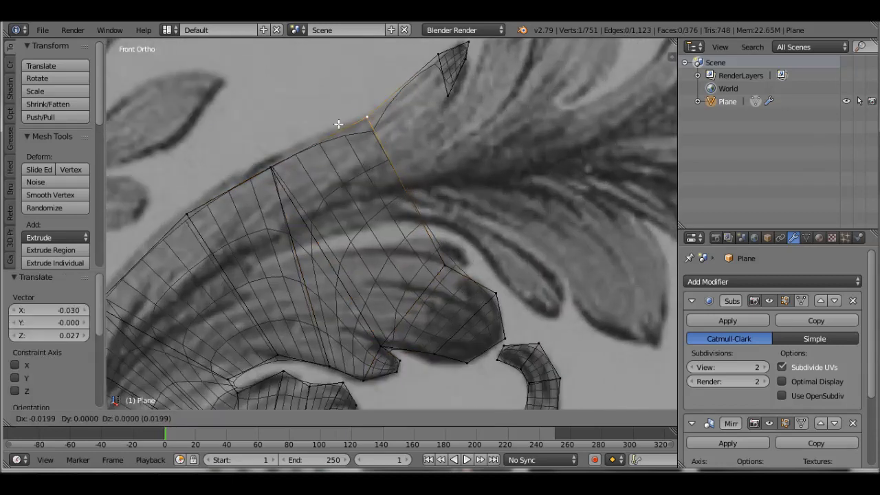
right_click(446, 265, "ctrl")
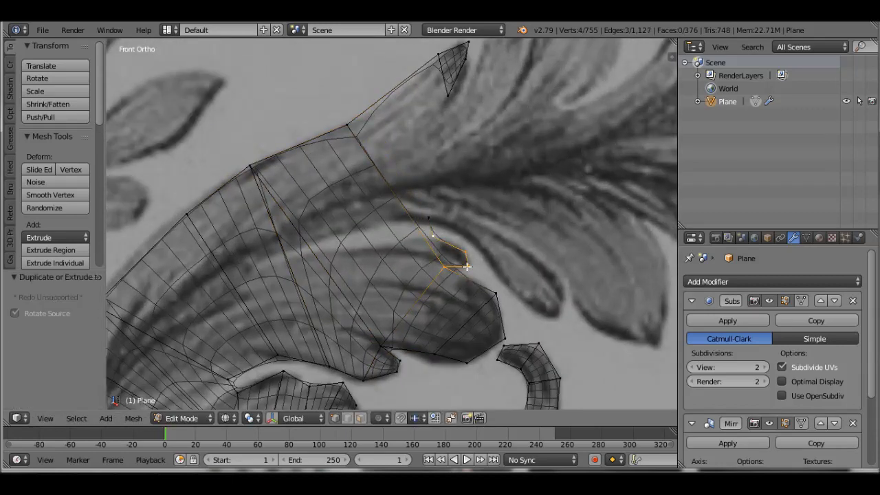
right_click(460, 226, "ctrl")
key("f")
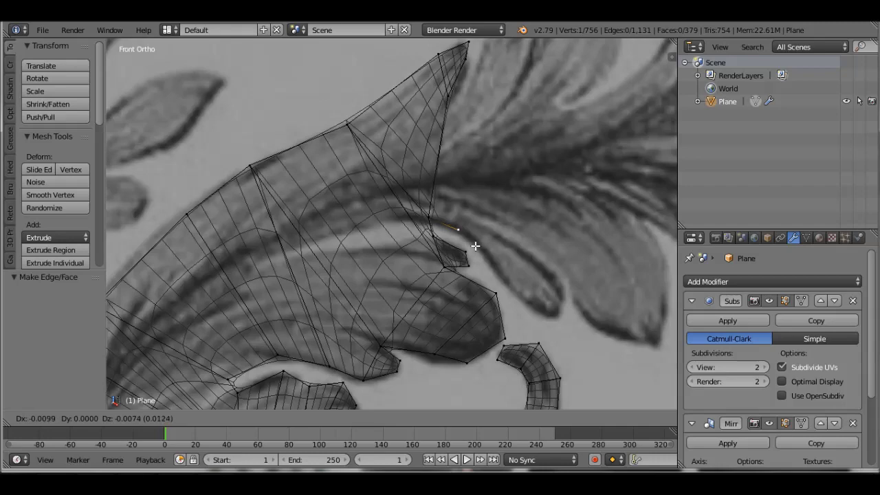
scroll(436, 212, "down", 2)
right_click(473, 267, "ctrl")
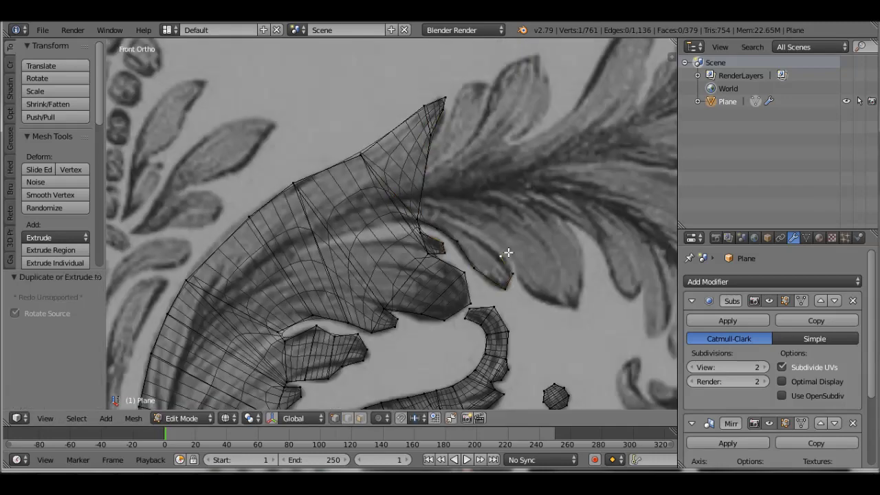
right_click(564, 216, "ctrl")
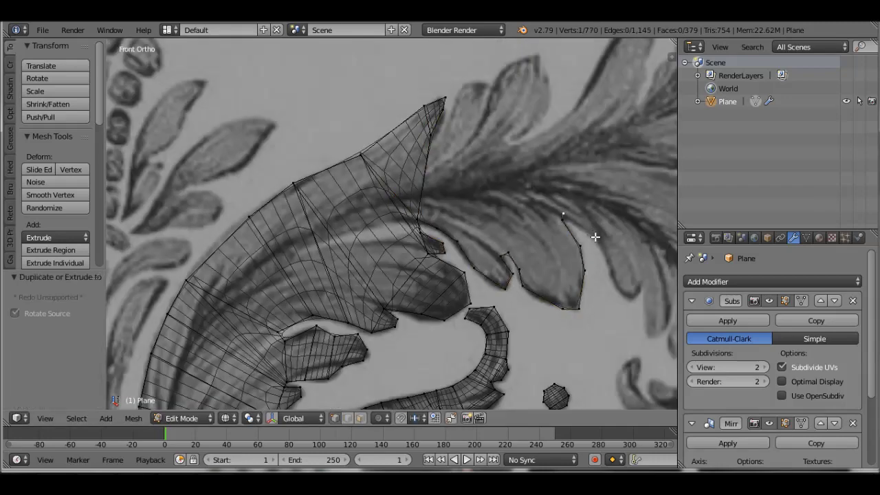
scroll(640, 294, "up", 1)
right_click(623, 280, "ctrl")
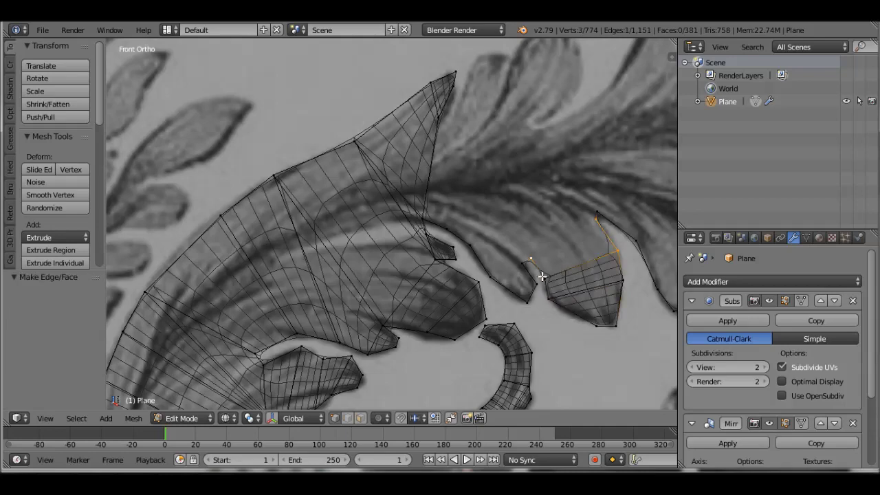
key("f")
middle_click_drag(489, 278, 447, 294, "shift")
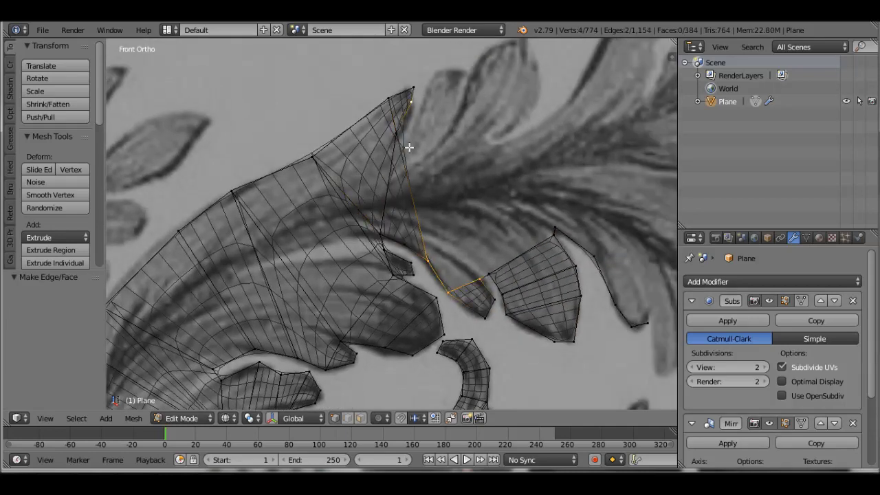
key("f")
Step: Reposition a lobe vertex, extrude two more vertices along the edge, and fill the lobe faces
scroll(482, 289, "down", 2)
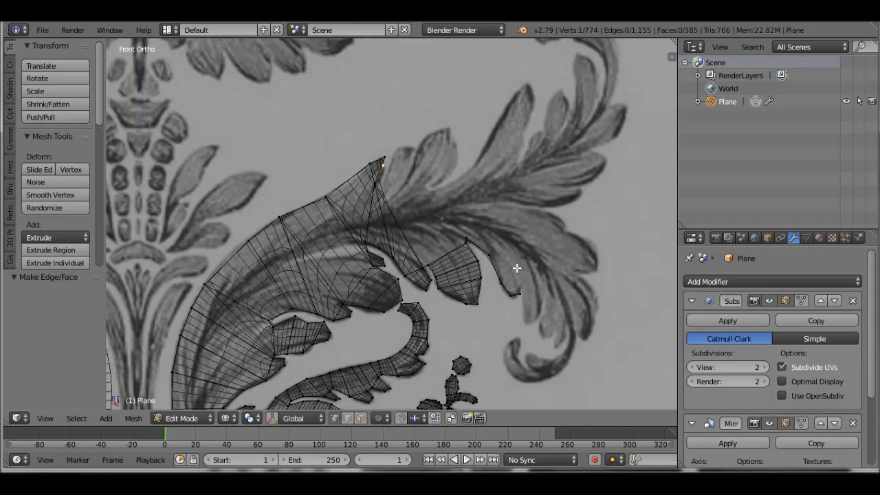
scroll(475, 275, "down", 3)
scroll(423, 279, "up", 1)
scroll(462, 266, "up", 3)
key("g")
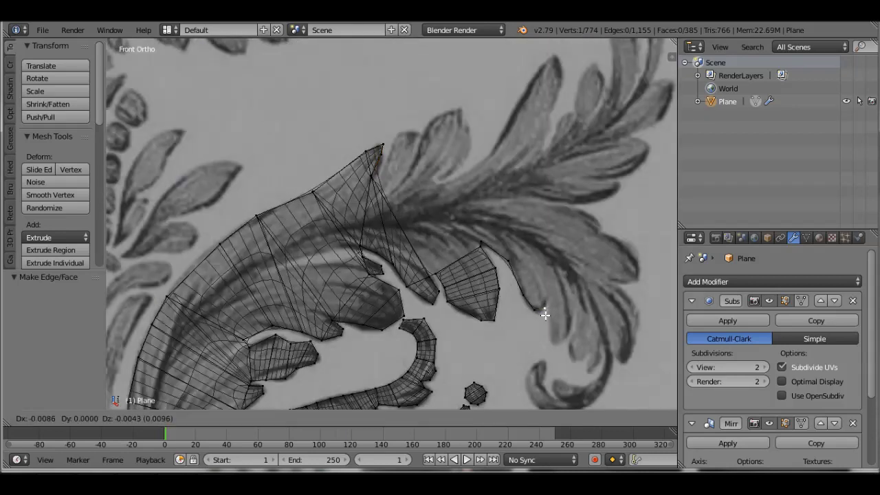
left_click(522, 288)
key("e")
left_click(546, 305)
key("e")
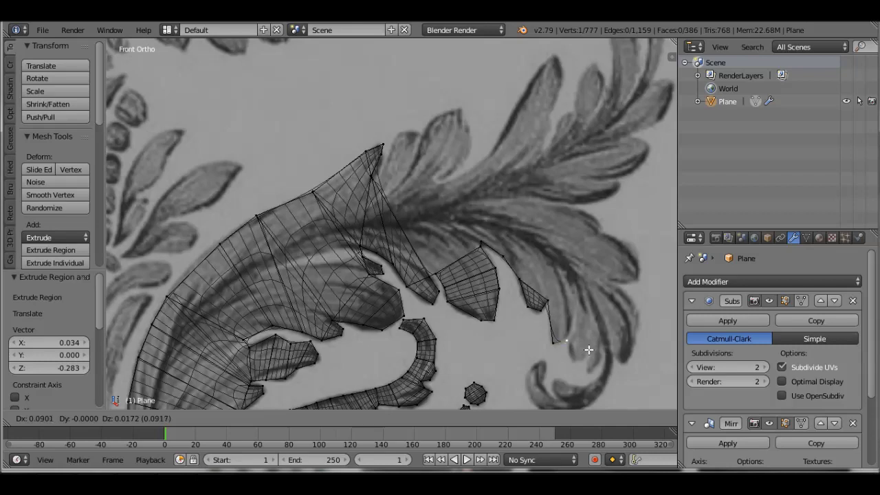
left_click(616, 356)
key("f")
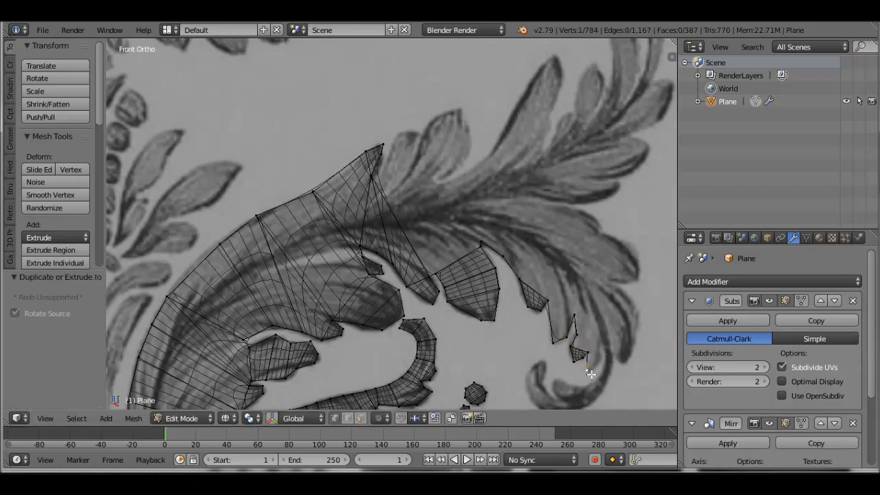
key("f")
Step: Trace a new pointed top lobe with five outline points and fill it into faces
scroll(604, 358, "down", 3)
scroll(605, 353, "up", 3)
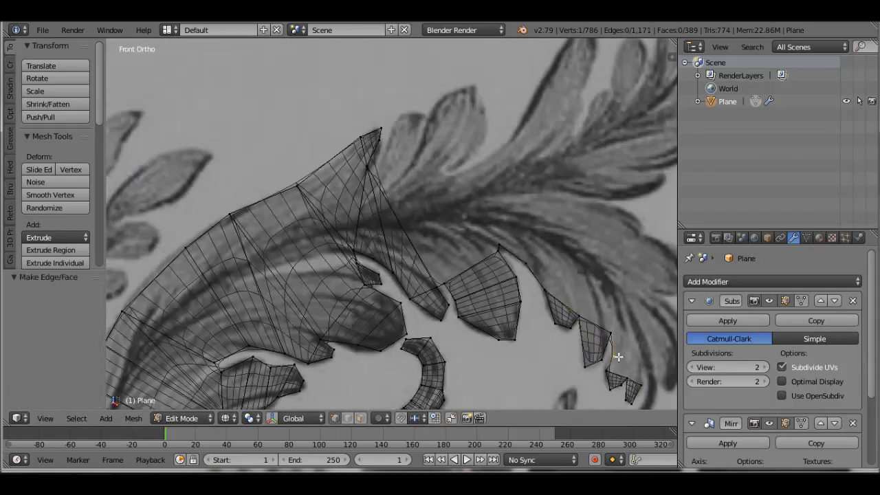
scroll(381, 170, "up", 1)
right_click(362, 154)
left_click(402, 91, "ctrl")
left_click(430, 91, "ctrl")
left_click(435, 103, "ctrl")
left_click(448, 77, "ctrl")
left_click(489, 60, "ctrl")
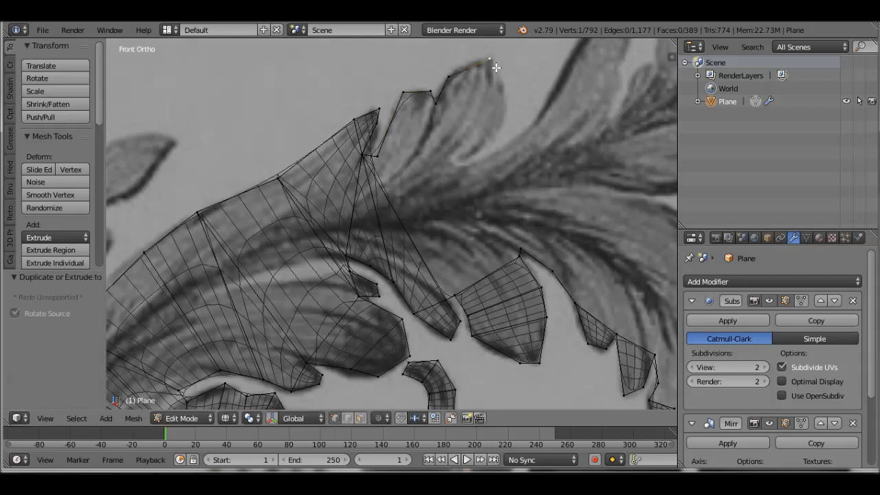
key("f")
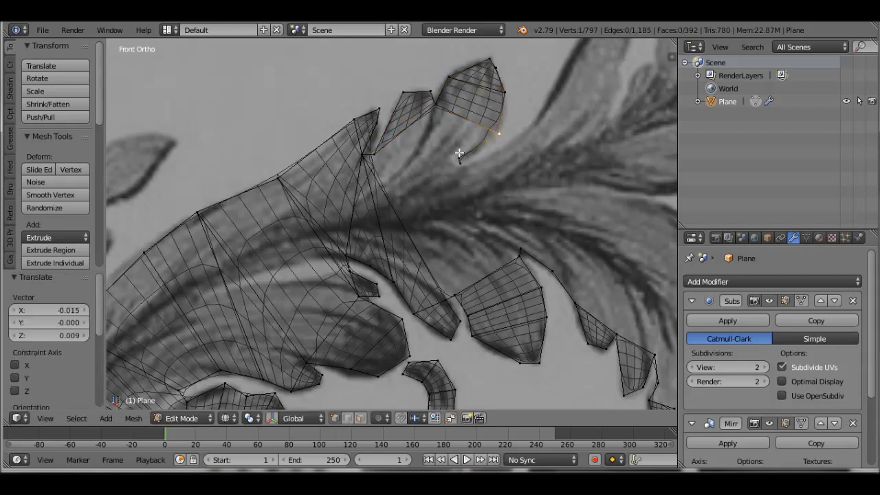
scroll(380, 164, "up", 1)
Step: Fill the junction gap, recalculate normals with Ctrl+N, and delete the stray faces before refilling
key("f")
key("f")
key("f")
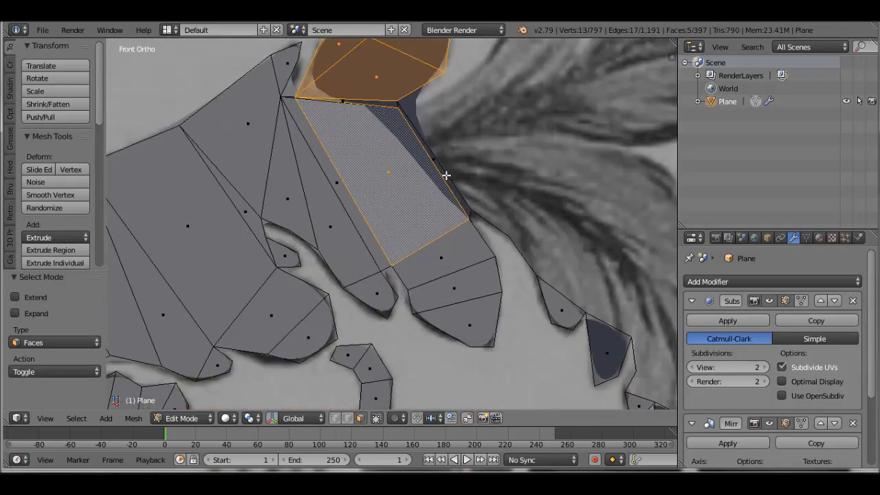
key("ctrl+n")
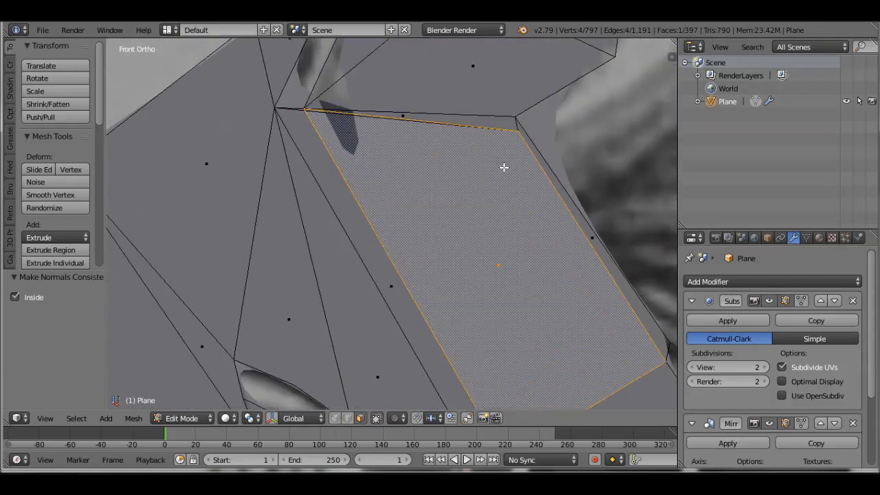
key("x")
left_click(468, 172)
key("x")
left_click(350, 165)
key("1")
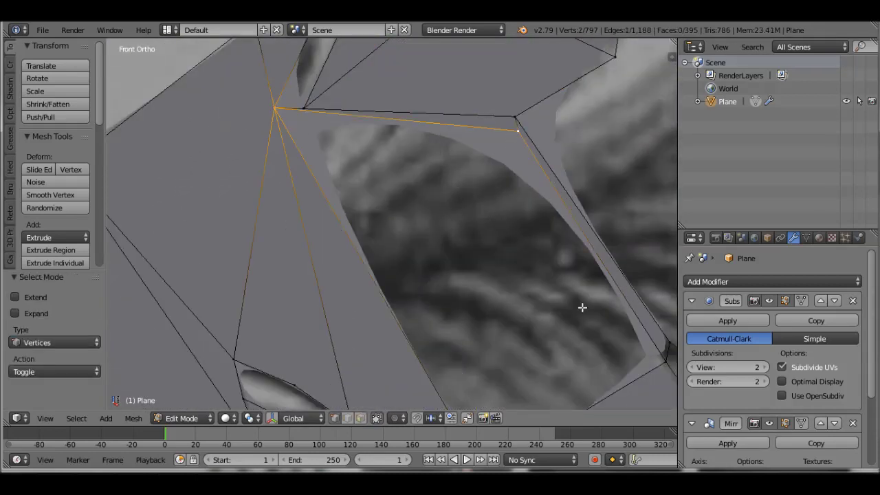
key("f")
Step: Delete the bad edges, switch to edge select mode, and fill a face between two edges
key("x")
left_click(383, 198)
middle_click_drag(448, 254, 426, 173, "shift")
key("ctrl+Tab")
left_click(459, 350)
left_click(477, 152, "shift")
key("f")
Step: Undo that fill and rebuild it as a new face from selected corner vertices
scroll(509, 215, "up", 1)
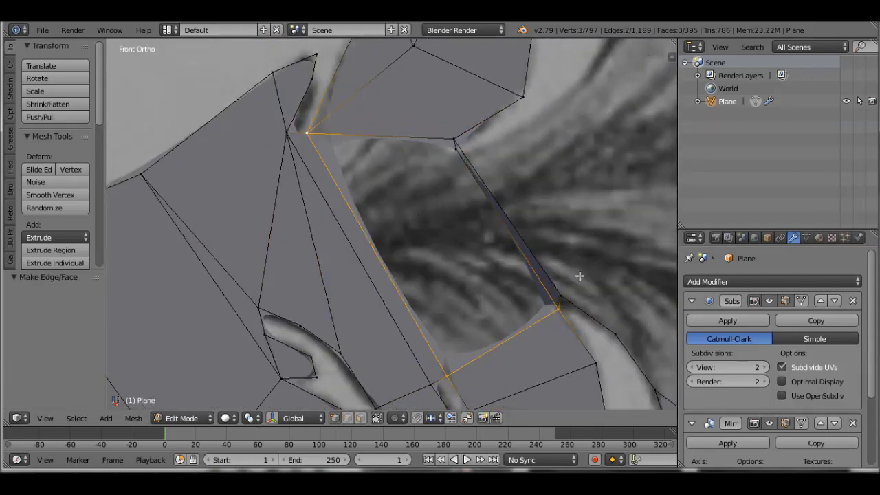
key("ctrl+z")
left_click(478, 133)
key("x")
left_click(554, 332, "shift")
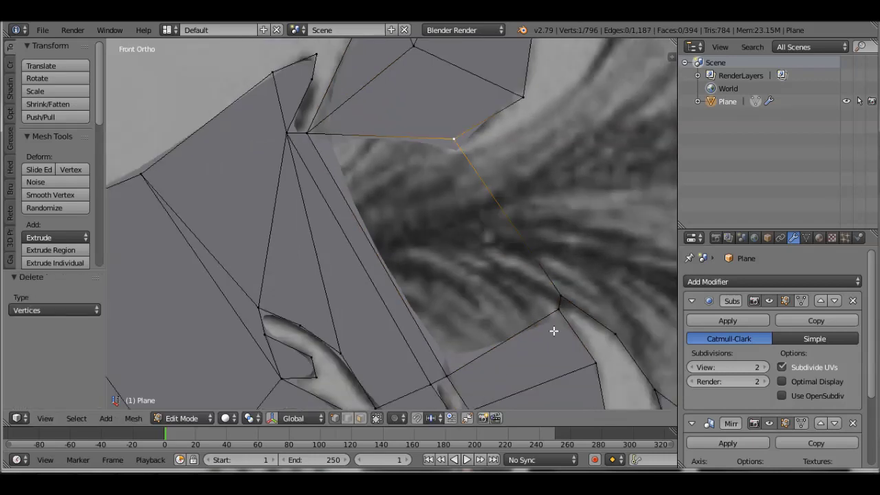
left_click(454, 138, "shift")
key("f")
scroll(463, 137, "down", 3)
Step: Extrude vertices out to the leaf's pointed tip, subdivide the tip edge, and fill a face
key("e")
left_click(464, 186)
scroll(557, 51, "up", 2)
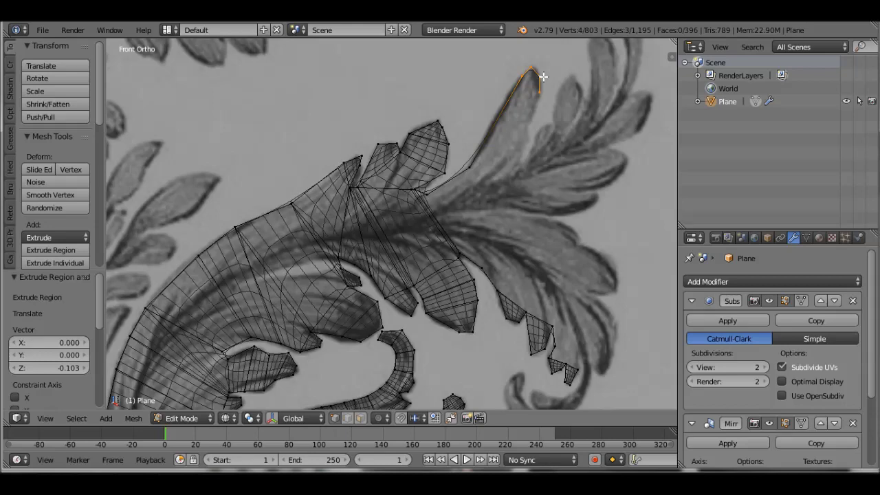
left_click(537, 96, "ctrl")
left_click(521, 150, "ctrl")
left_click(505, 192, "ctrl")
key("w")
left_click(481, 123)
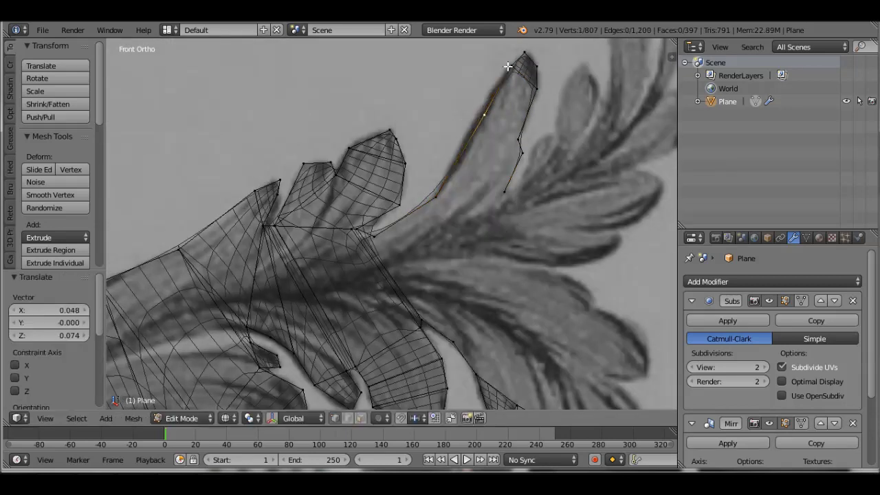
key("f")
Step: Subdivide a second leaf-tip edge and fill the remaining tip gaps with faces
key("w")
left_click(442, 158)
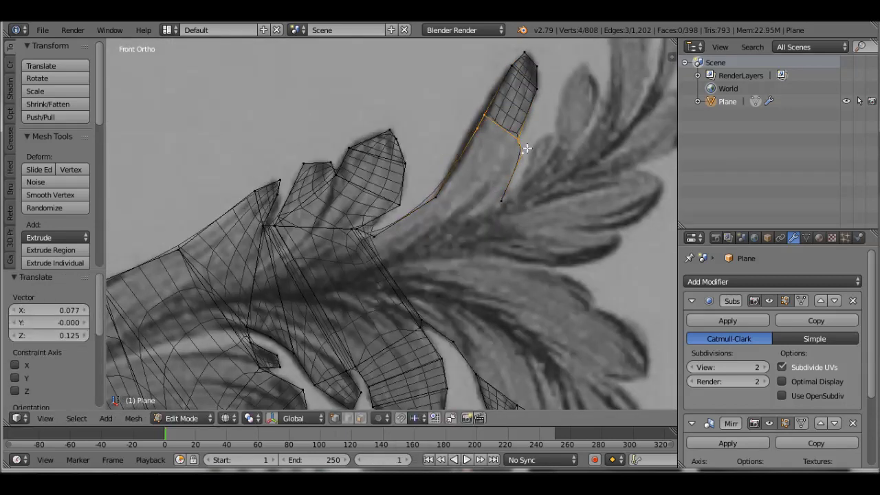
key("f")
scroll(520, 147, "down", 2)
scroll(385, 194, "up", 2)
scroll(385, 194, "down", 2)
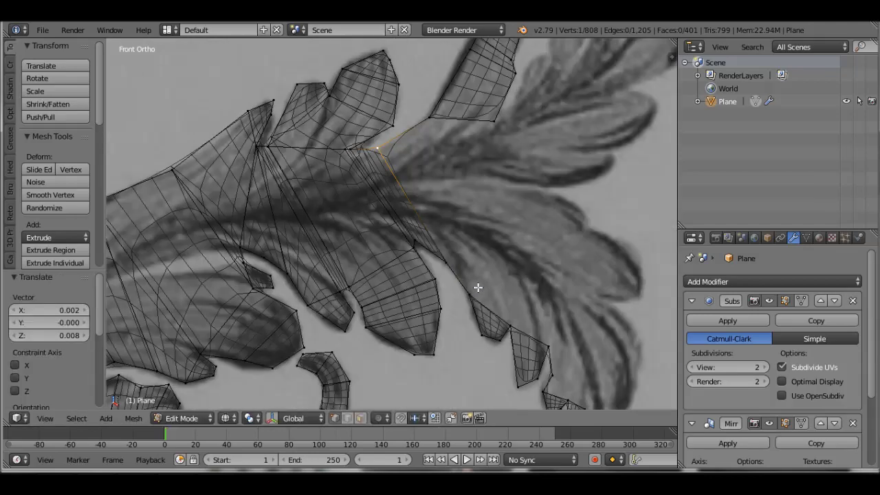
key("f")
scroll(477, 289, "down", 1)
scroll(596, 333, "down", 3)
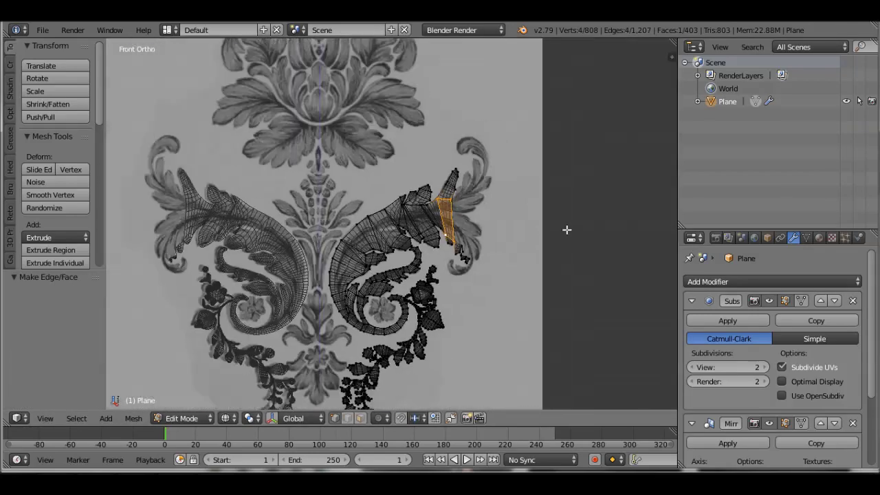
scroll(568, 230, "up", 4)
Step: Extrude a vertex chain along the curled hook, nudge one vertex onto the outline, and fill faces
right_click(457, 301)
key("e")
left_click(458, 276)
key("e")
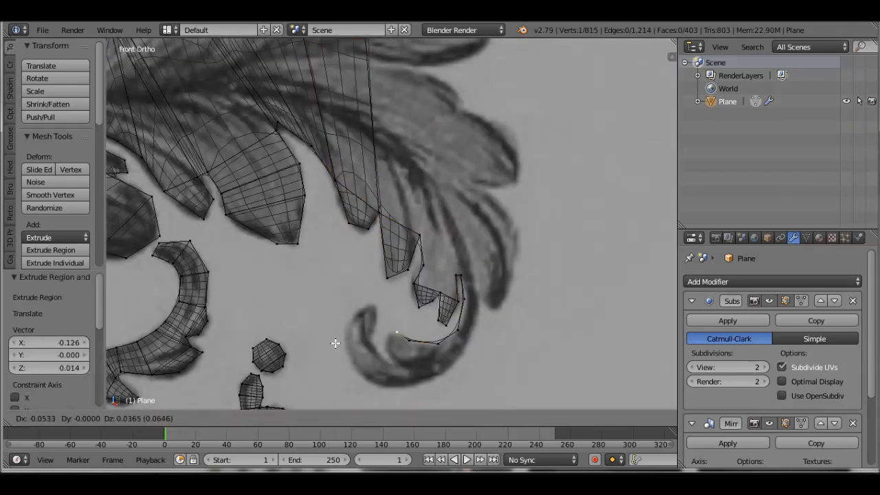
left_click(373, 314)
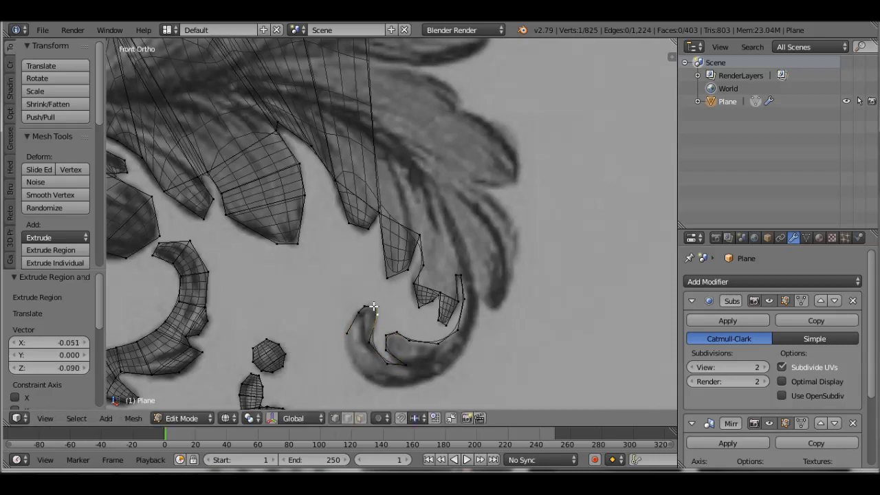
key("f")
right_click(371, 314)
key("g")
left_click(348, 336)
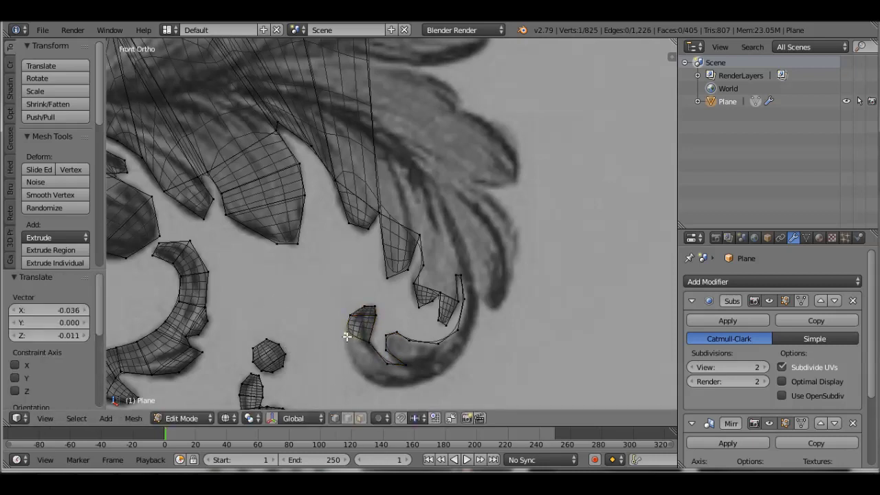
key("f")
right_click(388, 336, "shift")
key("f")
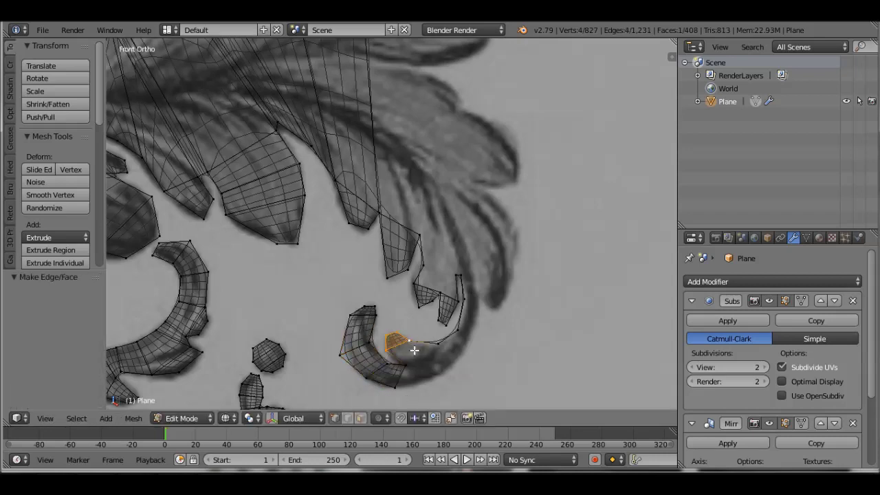
Step: Extrude edges up the hook's right side, filling faces toward the upper right
left_click(398, 389)
key("e")
left_click(474, 348)
key("f")
key("e")
left_click(463, 322)
right_click(491, 310, "shift")
key("e")
left_click(497, 299)
key("f")
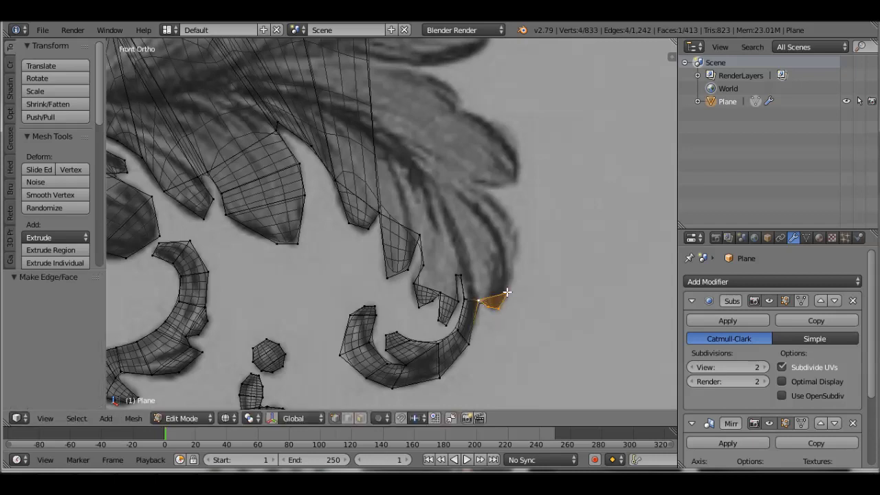
Step: Trace three vertices up the leaf's right edge to its tip and fill the tip face
key("e")
left_click(516, 245)
key("e")
left_click(515, 167)
key("e")
left_click(483, 175)
key("f")
Step: Extend the outline from a lower vertex, add two vertices up the leaf edge, and fill faces
scroll(483, 174, "up", 2)
right_click(465, 323)
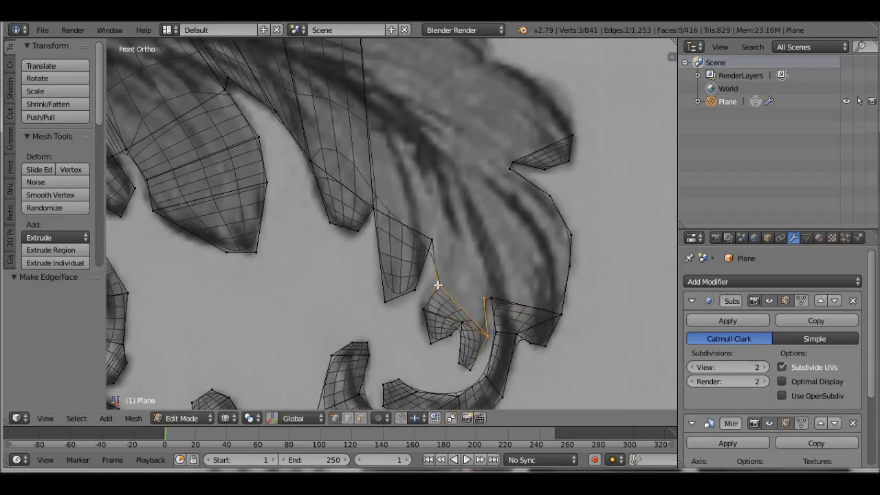
key("e")
left_click(573, 222)
key("f")
scroll(465, 210, "up", 3, "shift")
right_click_drag(502, 282, 503, 281)
left_click(512, 249, "ctrl")
left_click(486, 225, "ctrl")
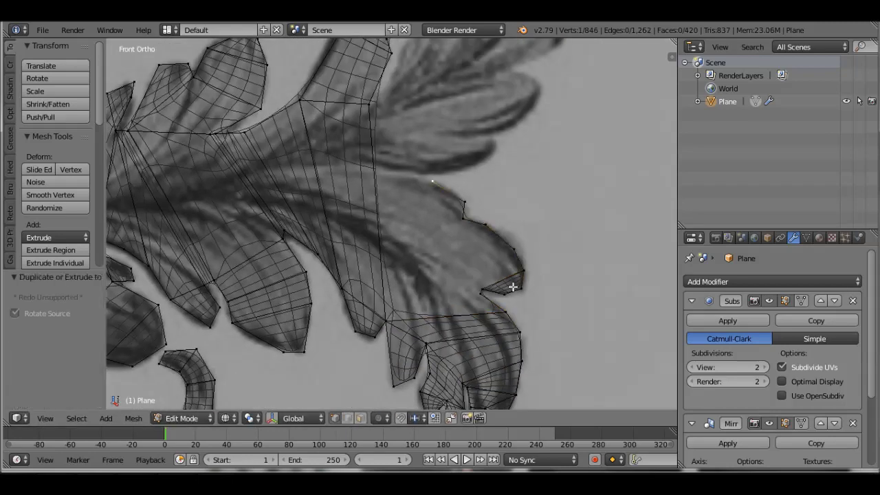
scroll(513, 287, "up", 2)
right_click(524, 228, "ctrl")
key("f")
Step: Fill the remaining faces beside the leaf from selected vertices and edge paths
right_click(387, 358)
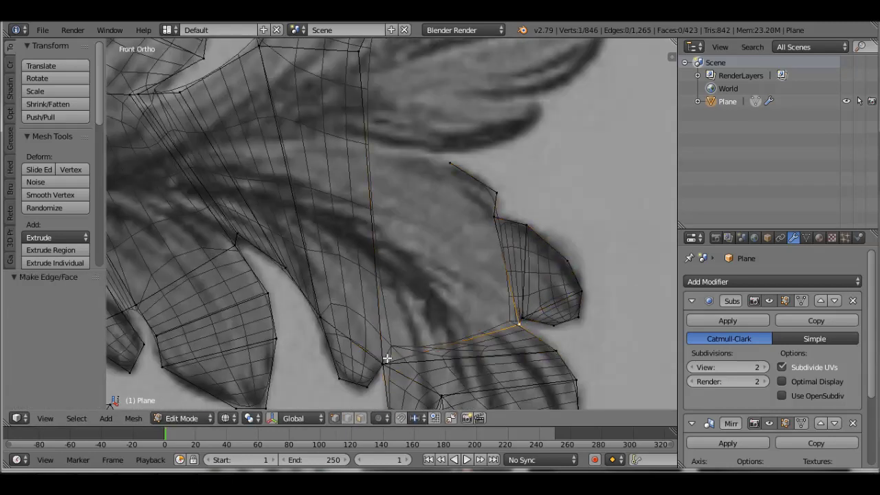
right_click(495, 217, "ctrl")
key("f")
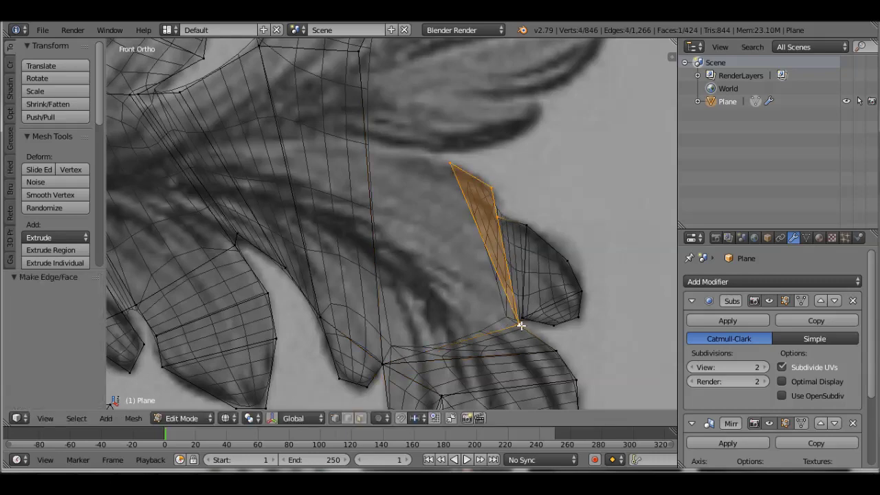
scroll(382, 142, "down", 2)
right_click(383, 141, "ctrl")
key("f")
Step: Extrude a new edge of vertices up along the next upper leaf
key("e")
left_click(488, 134)
key("e")
left_click(535, 107)
key("e")
left_click(582, 64)
middle_click_drag(581, 64, 575, 202, "shift")
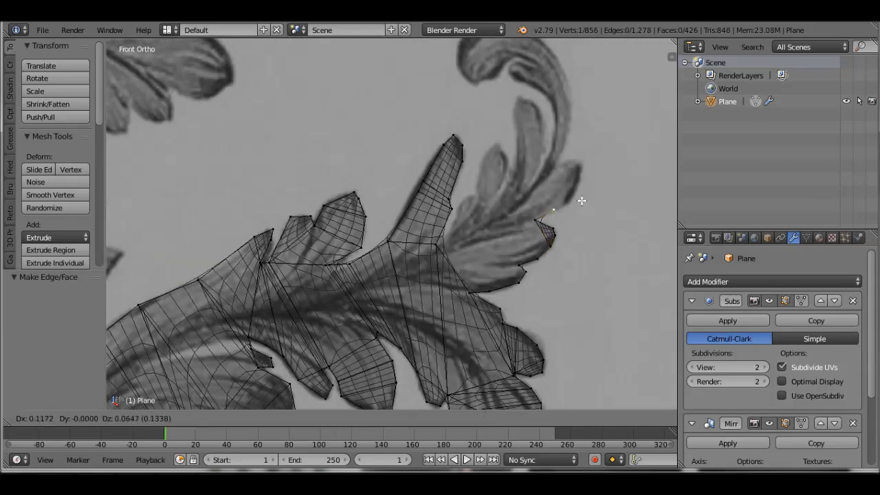
Step: Extrude vertices from the leaf tip around the scroll's upper curve and fill the scroll tip with a face
key("e")
left_click(589, 138)
key("e")
left_click(571, 112)
key("e")
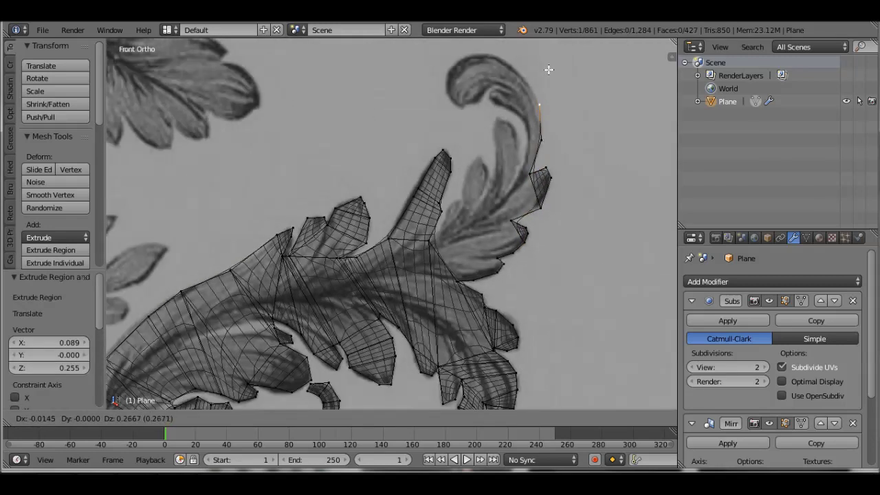
left_click(506, 225)
left_click(471, 181, "ctrl")
left_click(409, 157, "ctrl")
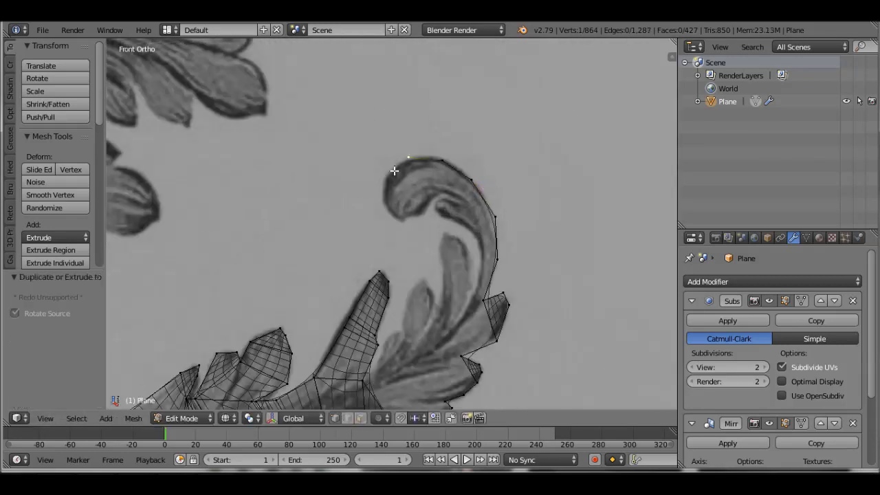
left_click(439, 189, "ctrl")
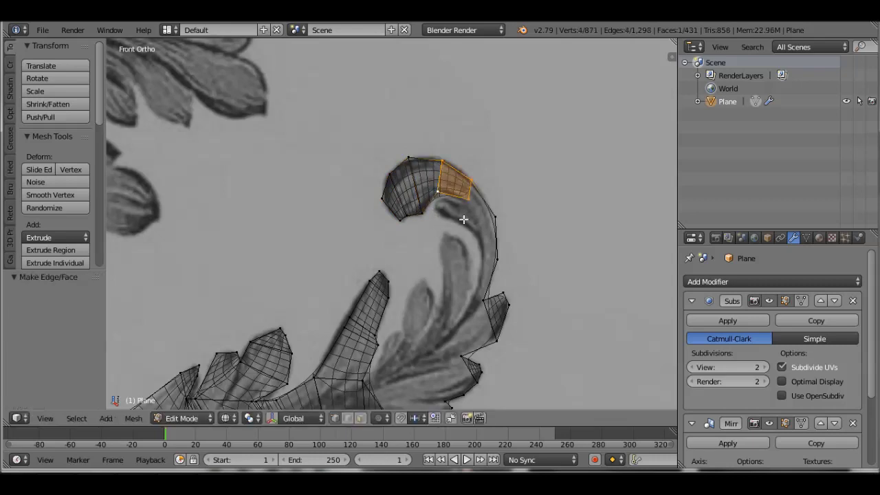
right_click(465, 207, "shift")
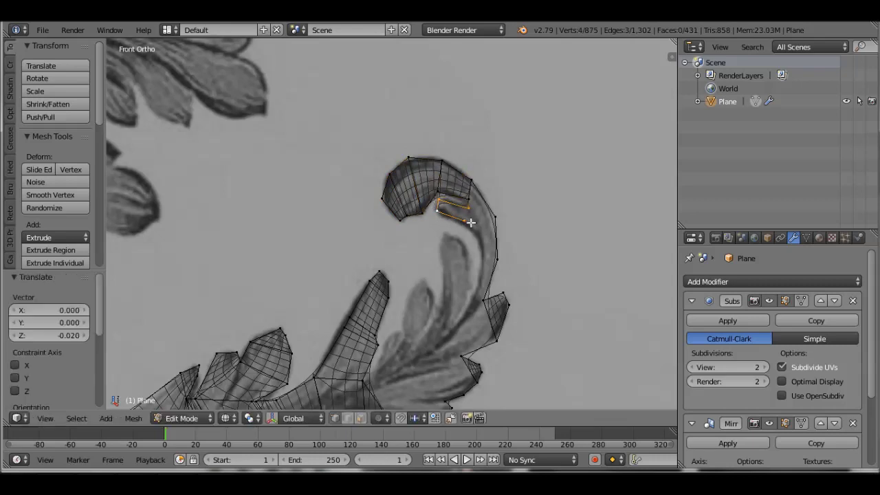
key("f")
Step: Extend vertices and faces down the scroll's right curve toward the inner leaf
left_click(480, 238, "ctrl")
left_click(474, 292, "ctrl")
left_click(482, 240, "ctrl")
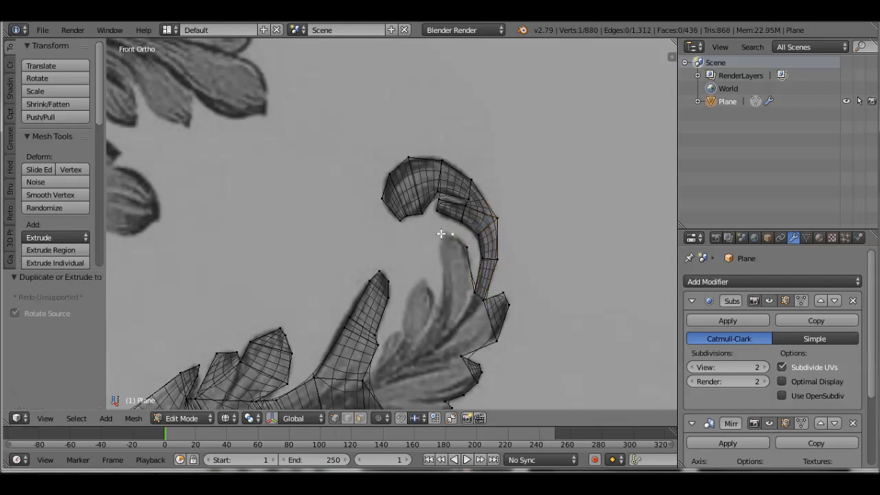
key("e")
left_click(446, 306)
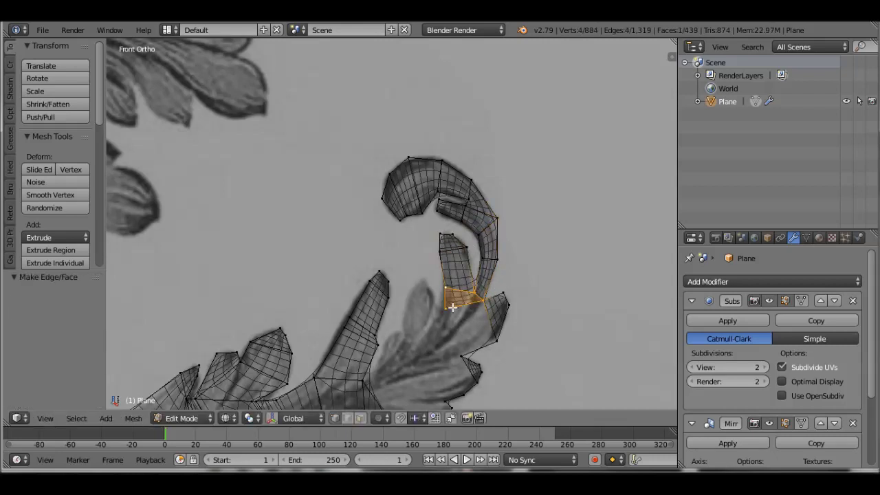
left_click(426, 279, "ctrl")
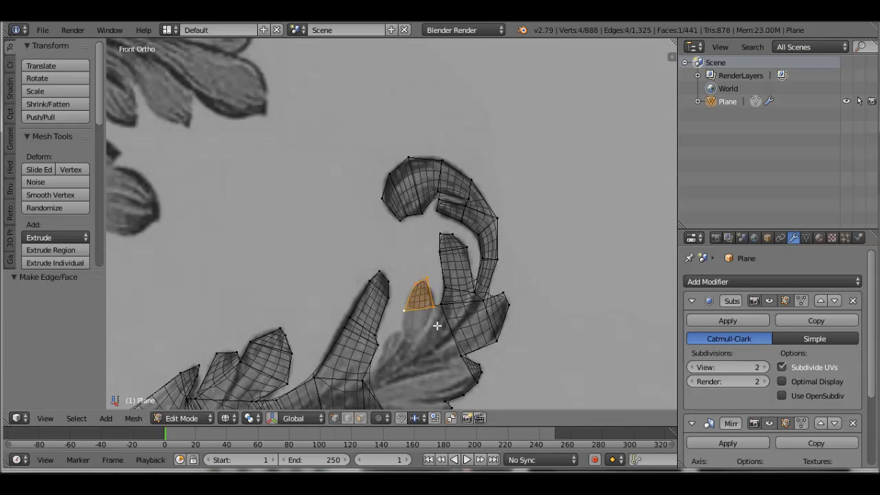
Step: Select vertices on the fan leaf and fill a band of new faces across it
scroll(413, 308, "up", 1)
right_click(487, 360)
right_click(410, 260)
mouse_move(411, 283)
middle_mouse_down("shift")
mouse_move(449, 250)
mouse_move(541, 339)
middle_mouse_up("shift")
right_click(450, 257)
key("f")
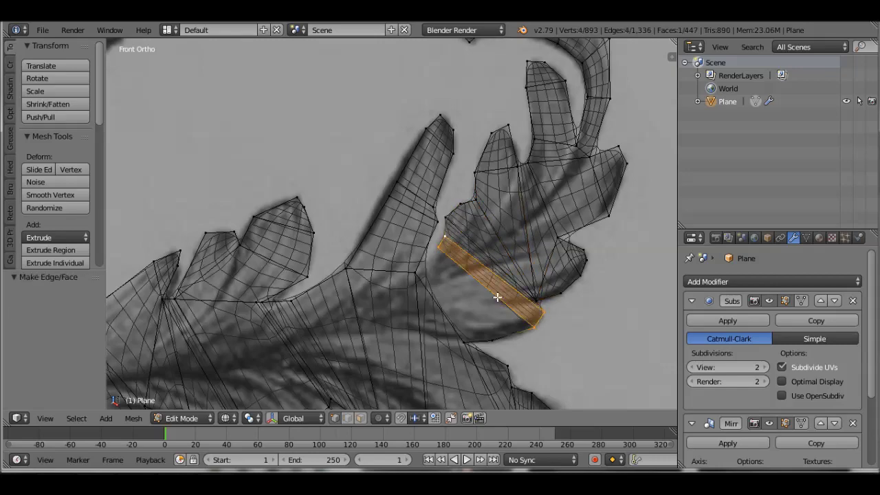
left_click(520, 296, "ctrl")
scroll(495, 314, "down", 5)
scroll(543, 245, "up", 2)
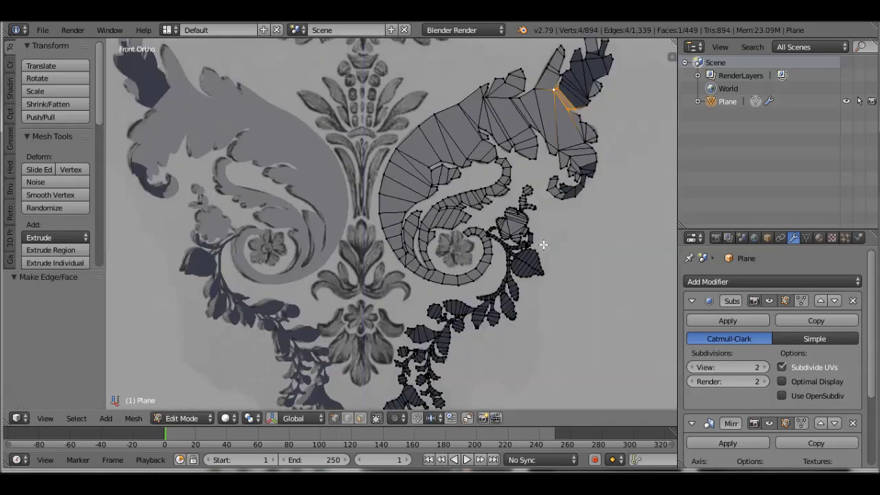
Step: Select the whole mesh and recalculate its normals with Ctrl+N
scroll(540, 276, "down", 2)
key("a")
key("ctrl+n")
scroll(542, 241, "up", 2)
scroll(475, 269, "up", 4)
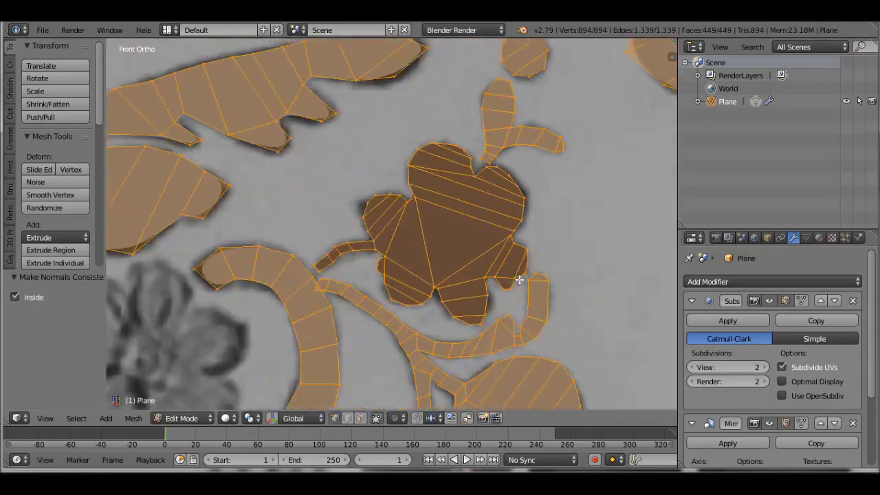
Step: Clear the selection and paint-select the central flower's faces in face mode
key("a")
key("3")
scroll(520, 280, "down", 1)
key("c")
left_click_drag(443, 202, 407, 248)
scroll(400, 249, "down", 4)
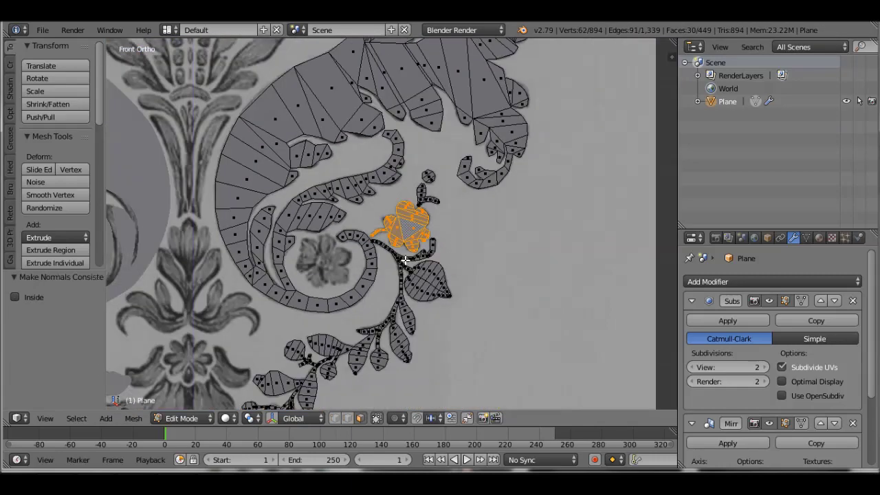
scroll(462, 267, "down", 4)
Step: Check the whole object in Object Mode, return to Edit Mode, and duplicate a vertex to start the crown-leaf outline
key("Tab")
scroll(465, 264, "down", 1)
scroll(475, 271, "up", 3)
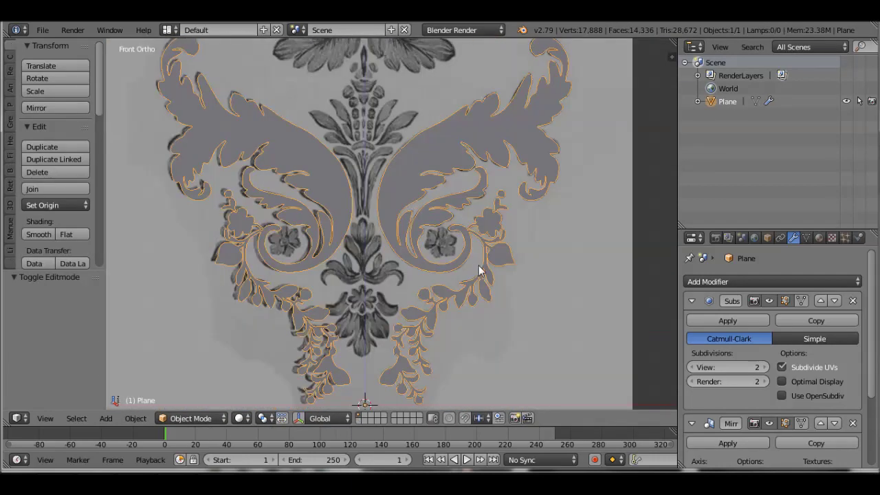
key("Tab")
scroll(447, 241, "up", 3)
scroll(481, 254, "up", 1)
scroll(492, 258, "up", 2)
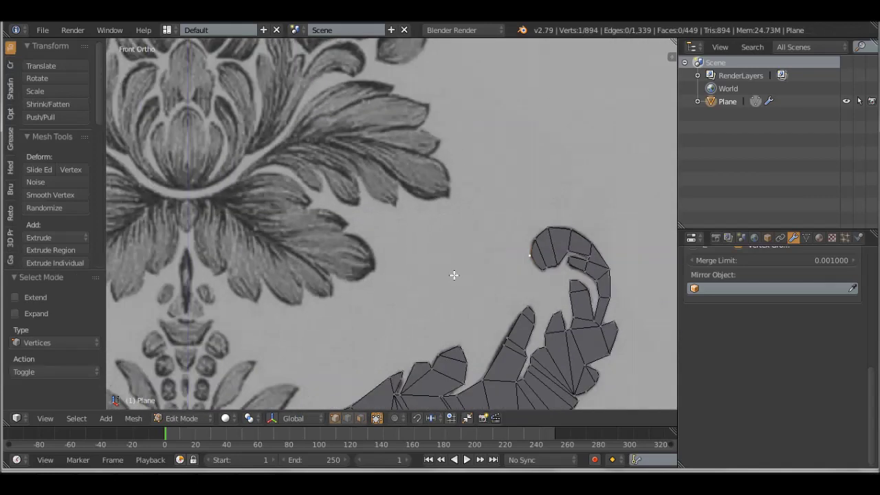
key("shift+d")
left_click(355, 291)
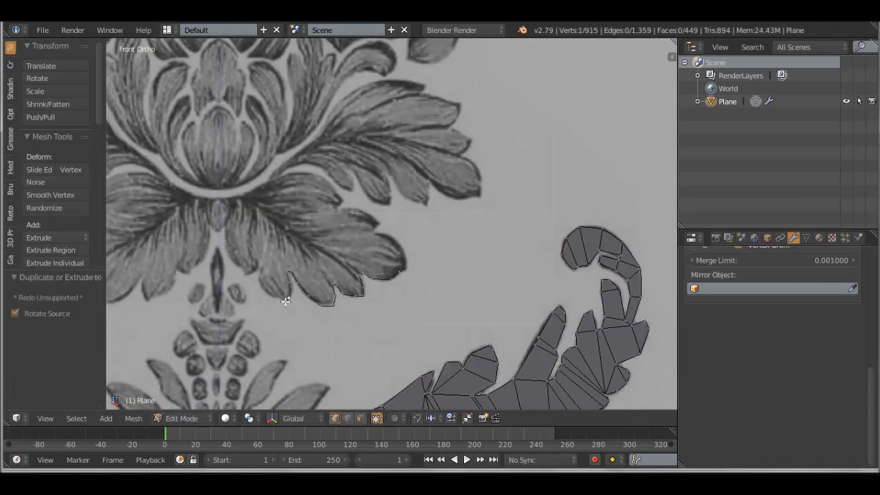
Step: Add outline vertices along the lower leaf's edge up to its tip
left_click(265, 294, "ctrl")
scroll(268, 293, "up", 1)
left_click(301, 280, "ctrl")
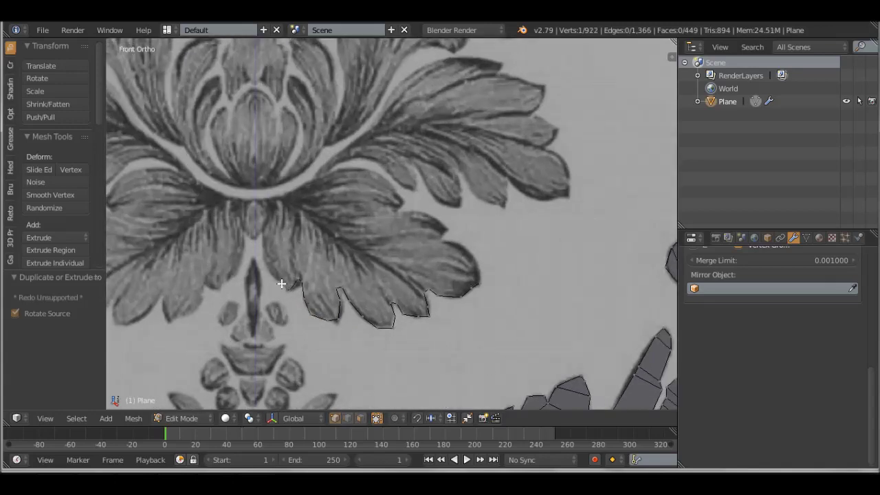
scroll(419, 261, "down", 2)
scroll(419, 261, "up", 1)
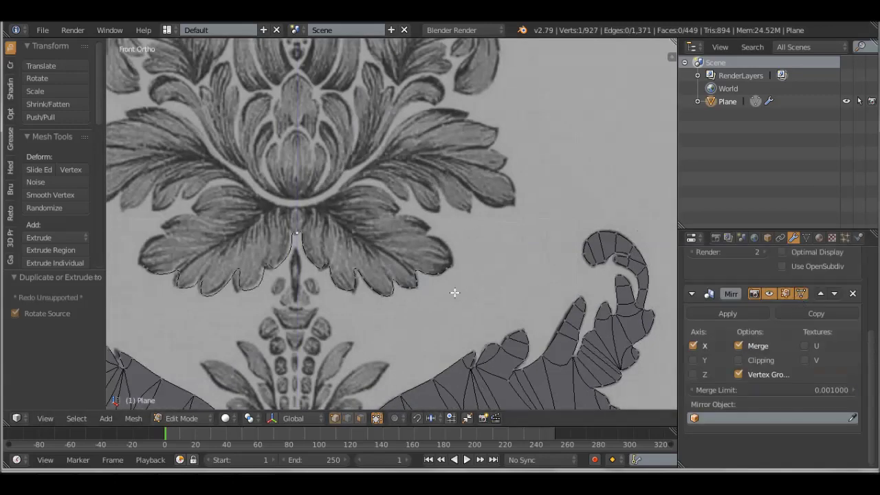
scroll(447, 275, "up", 1)
left_click(473, 293, "ctrl")
left_click(445, 259, "ctrl")
Step: Nudge leaf-edge vertices onto the reference and fill the first four-corner face
key("g")
left_click(398, 244)
key("g")
left_click(407, 243)
scroll(433, 263, "up", 5)
right_click(498, 250, "shift")
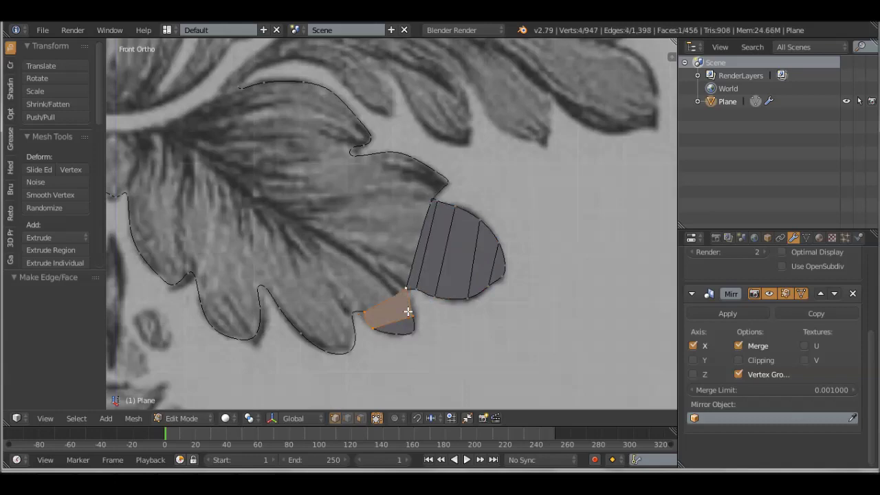
scroll(407, 311, "up", 5)
scroll(497, 250, "down", 5)
right_click(417, 330, "shift")
key("f")
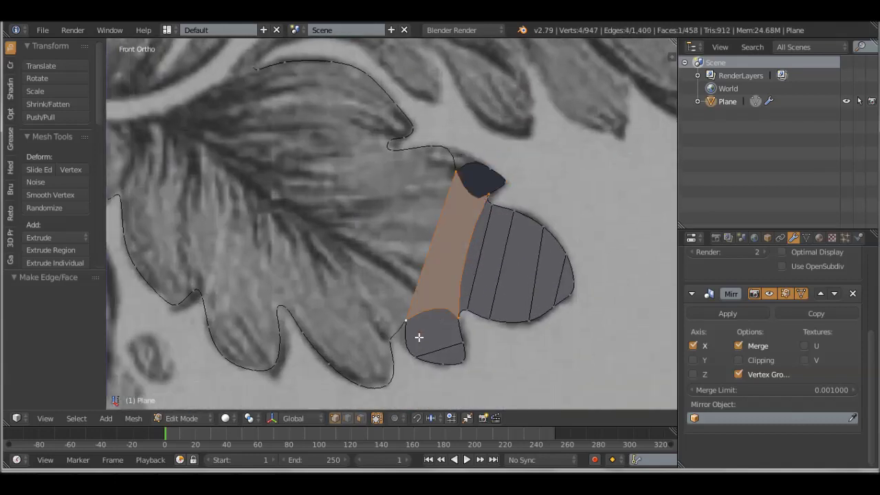
Step: Fill the gap beside the new strip and the next strip of faces on the leaf
scroll(477, 167, "up", 3)
scroll(492, 280, "up", 2)
right_click(491, 280)
right_click(520, 135, "shift")
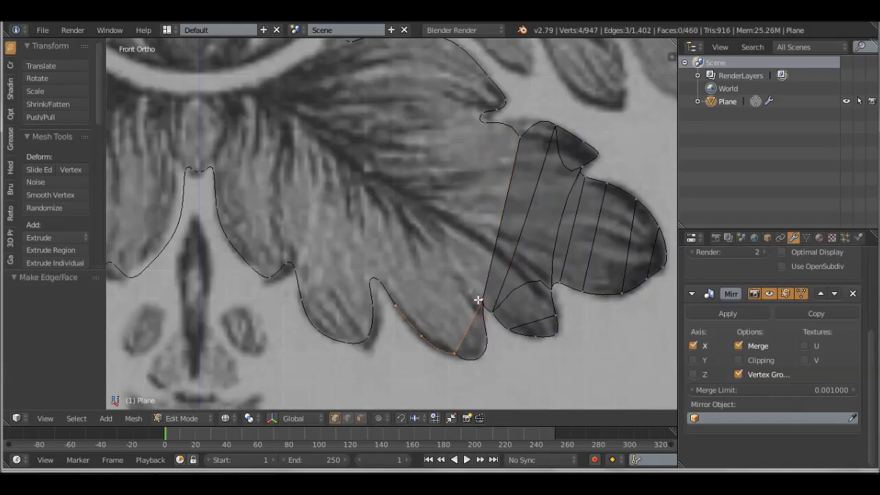
key("f")
key("f")
key("f")
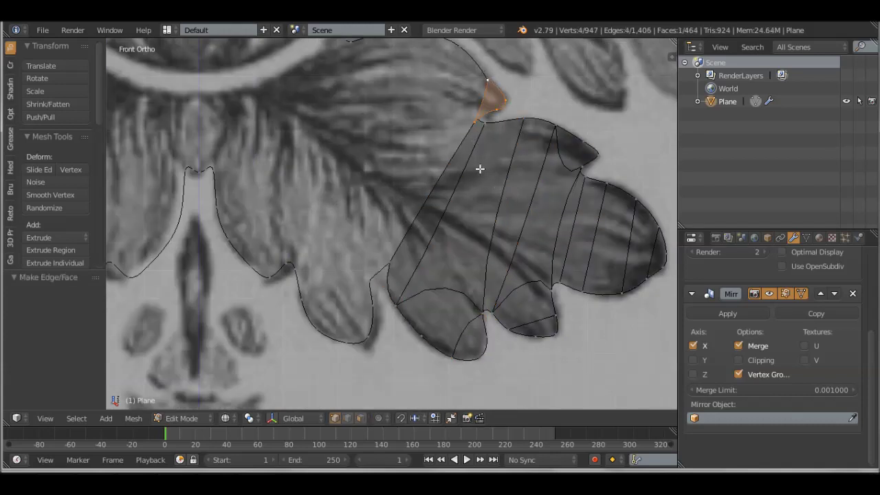
scroll(385, 315, "left", 2, "ctrl")
key("f")
scroll(603, 103, "left", 3, "ctrl")
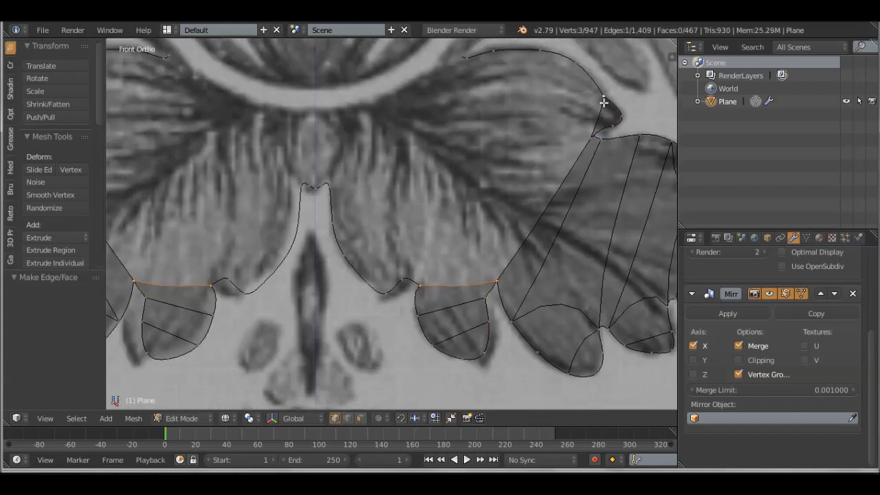
Step: Lower an outline vertex and fill the long strip across the leaf toward the centre line
key("g")
left_click(405, 270)
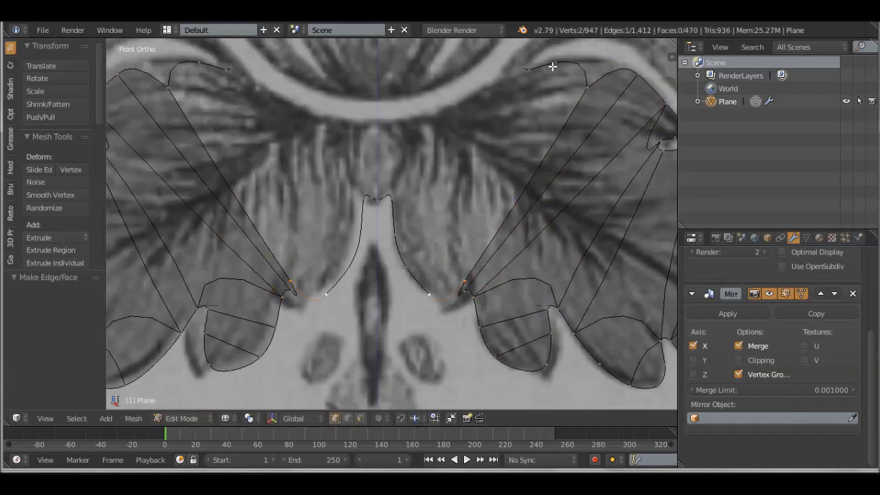
right_click(520, 78, "shift")
key("f")
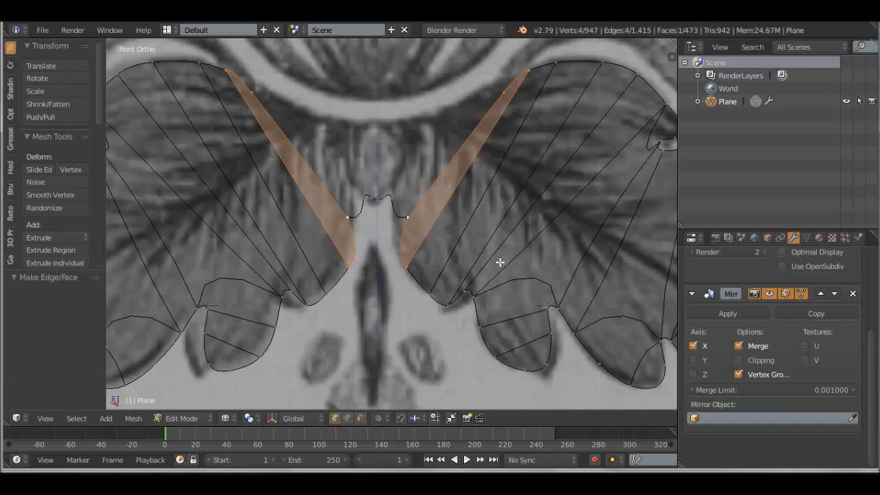
scroll(501, 262, "up", 3)
right_click(516, 137)
scroll(391, 291, "down", 5)
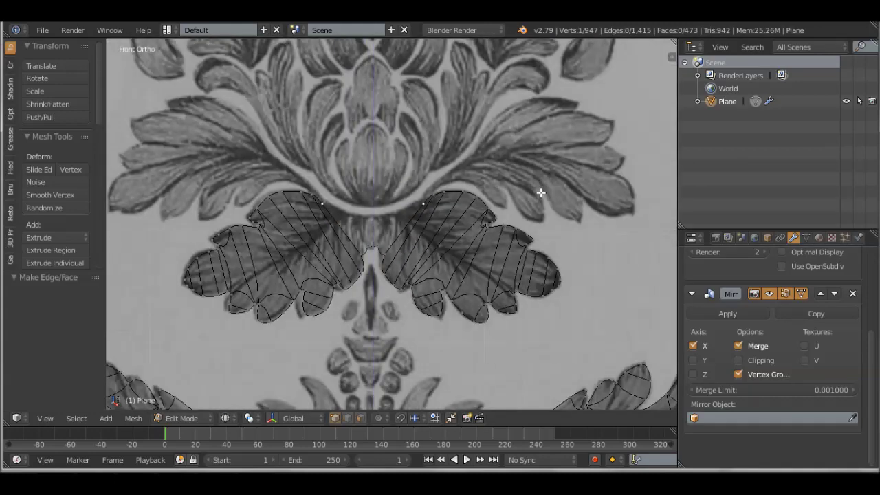
scroll(509, 130, "up", 5)
Step: Reposition the leaf's top corner vertex and extrude a first vertex along the upper curve in wireframe
right_click(479, 158)
key("g")
left_click(485, 169)
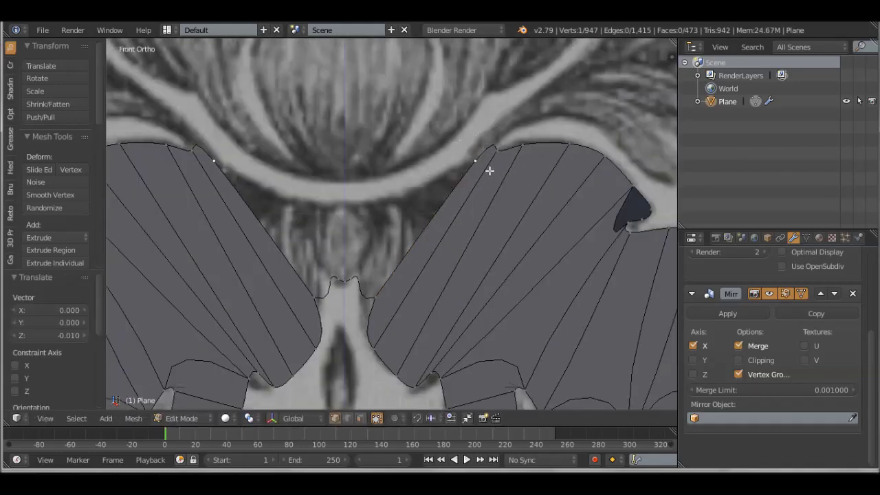
key("z")
left_click(495, 126, "ctrl")
key("g")
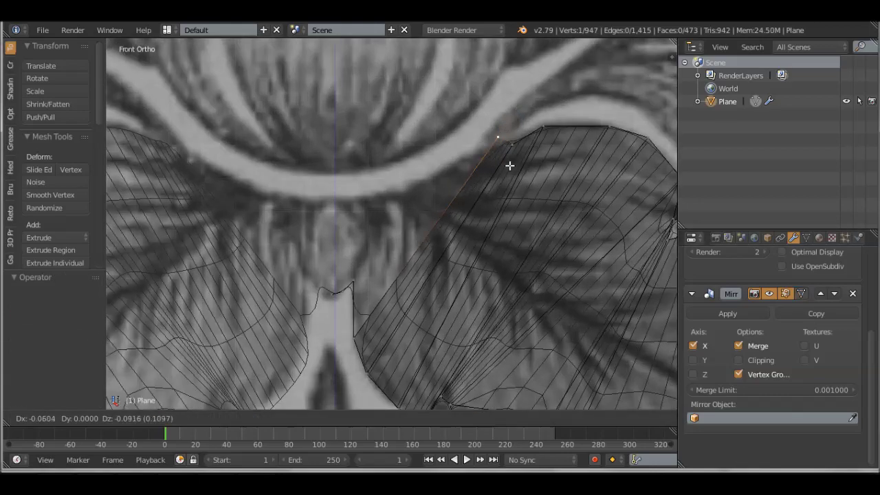
left_click(487, 174)
Step: Extrude outline vertices along the top curve and on along the next leaf's curve
middle_click_drag(442, 265, 499, 222, "shift")
left_click(528, 144, "ctrl")
left_click(551, 136, "ctrl")
left_click(582, 144, "ctrl")
left_click(599, 164, "ctrl")
left_click(616, 177, "ctrl")
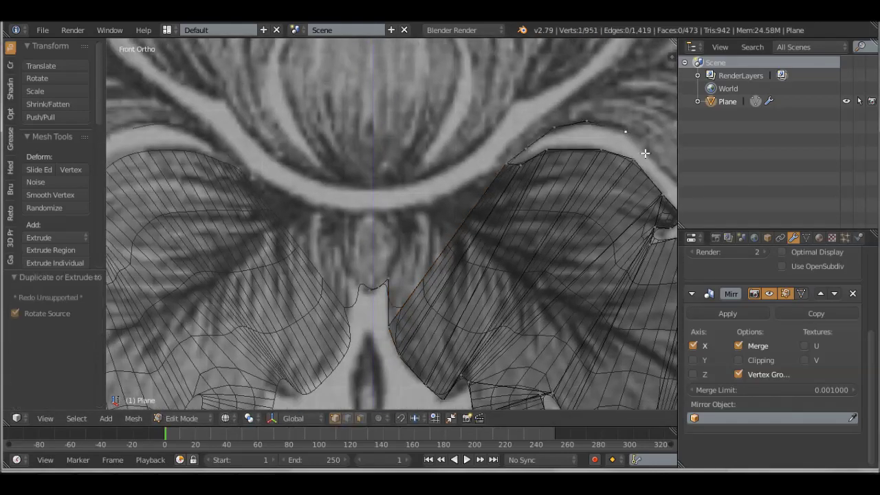
middle_click_drag(639, 191, 589, 184, "shift")
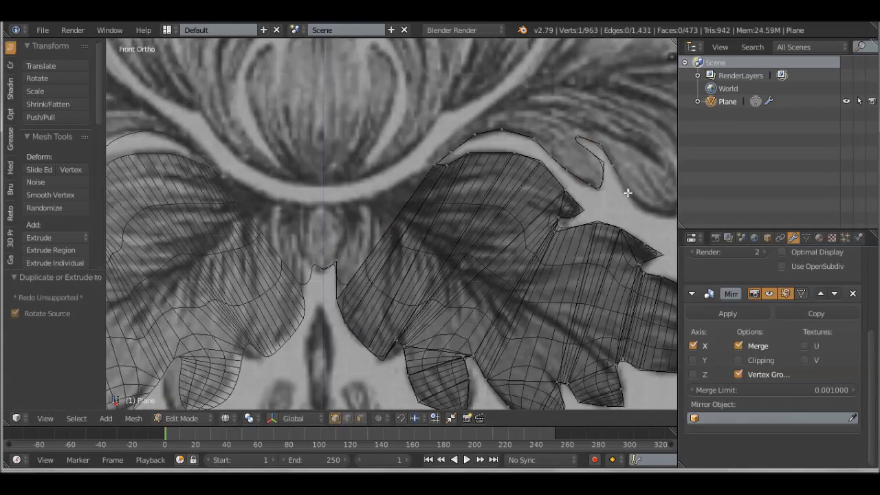
scroll(629, 191, "down", 1)
left_click(549, 184, "ctrl")
left_click(569, 196, "ctrl")
left_click(589, 200, "ctrl")
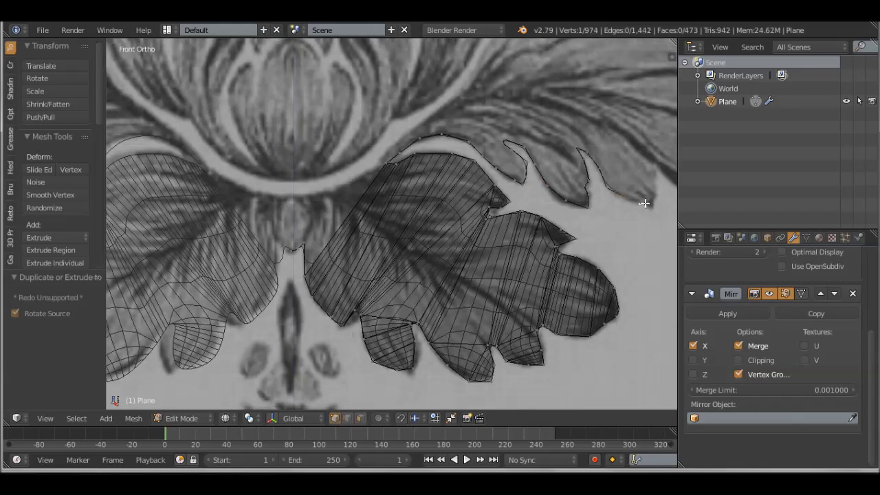
Step: Continue extruding outline vertices along the leaf edge
scroll(535, 212, "down", 2)
scroll(531, 213, "up", 3)
left_click(550, 227, "ctrl")
left_click(571, 237, "ctrl")
left_click(582, 245, "ctrl")
scroll(551, 249, "down", 1)
scroll(550, 249, "down", 1, "ctrl")
left_click(520, 232, "ctrl")
left_click(541, 232, "ctrl")
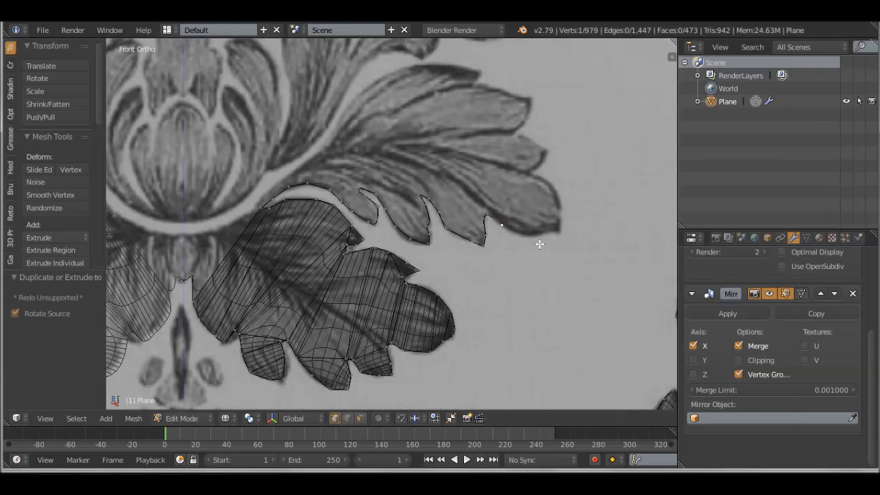
Step: Extend the outline up the leaf tip and add a vertex closing the small lobe
left_click(542, 161, "ctrl")
left_click(547, 150, "ctrl")
left_click(531, 140, "ctrl")
left_click(513, 133, "ctrl")
left_click(525, 93, "ctrl")
Step: Fill faces on the leaf-tip vertex chain and the neighbouring lobe
scroll(413, 265, "down", 3)
scroll(403, 181, "up", 5)
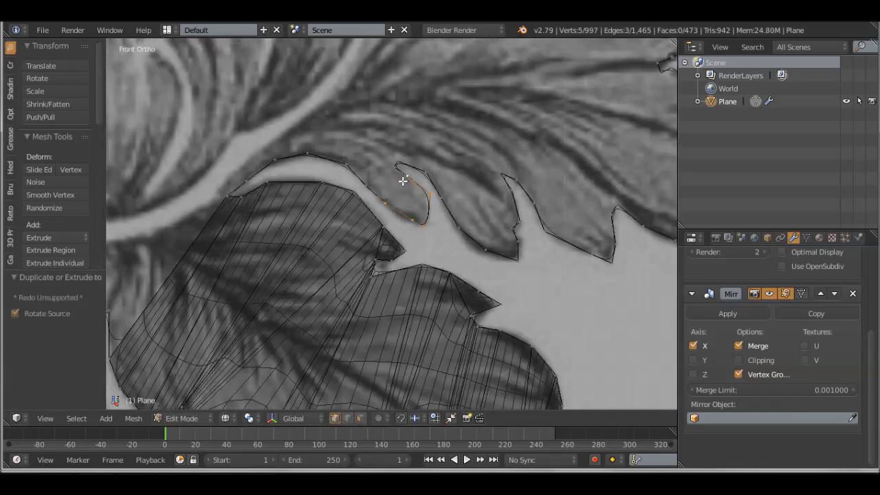
scroll(375, 188, "down", 5, "ctrl")
right_click(418, 213)
key("f")
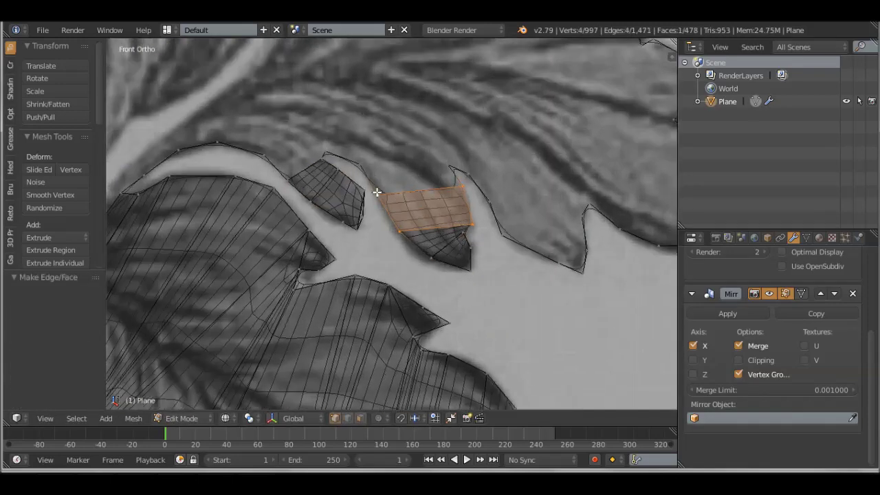
scroll(440, 265, "down", 3)
scroll(440, 265, "up", 3)
right_click(370, 219)
key("f")
Step: Fill more faces across the leaf tip and along the leaf edge
scroll(499, 230, "up", 2)
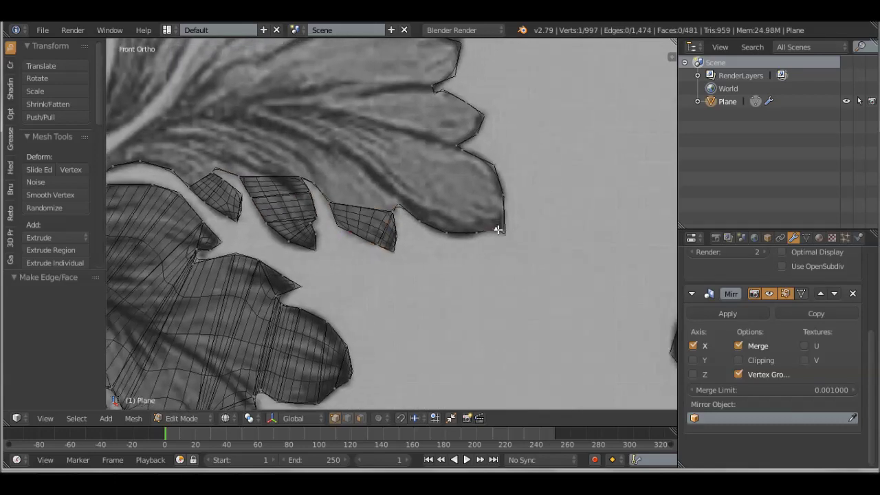
key("f")
scroll(440, 207, "up", 3, "shift")
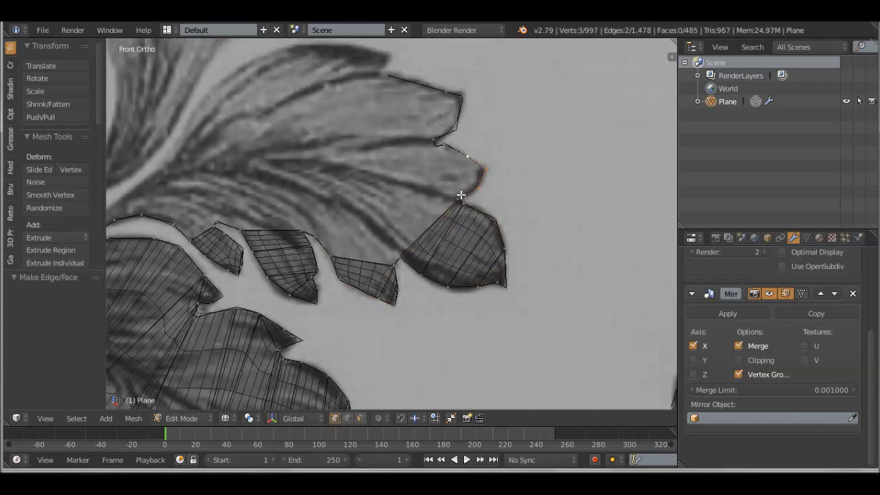
key("f")
scroll(467, 295, "down", 1)
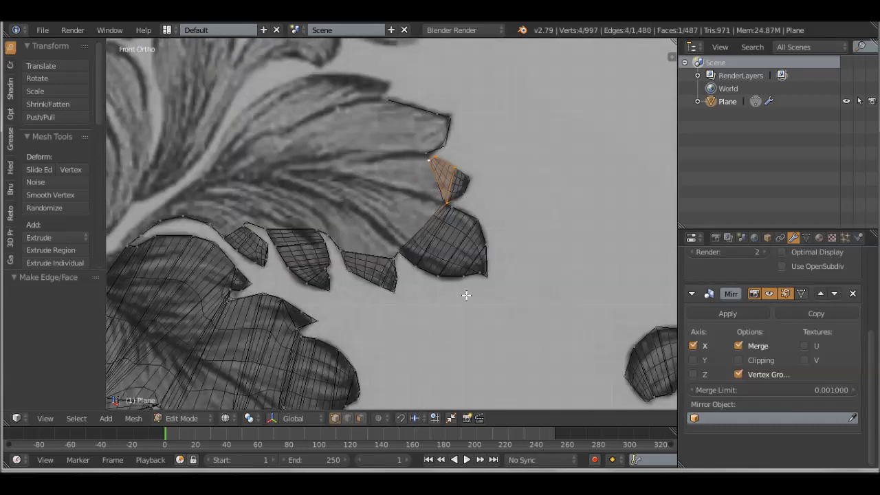
scroll(466, 229, "up", 2)
key("f")
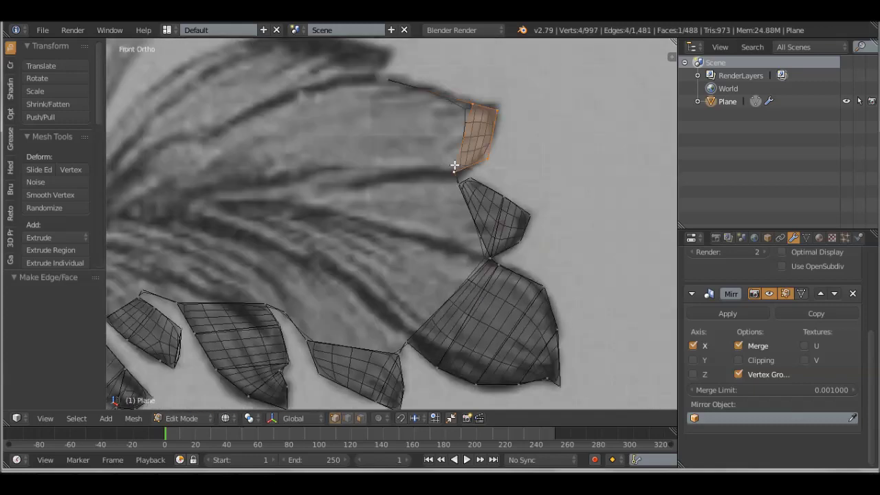
scroll(412, 250, "down", 2)
scroll(489, 267, "up", 2)
right_click(489, 267)
key("f")
key("f")
key("f")
key("f")
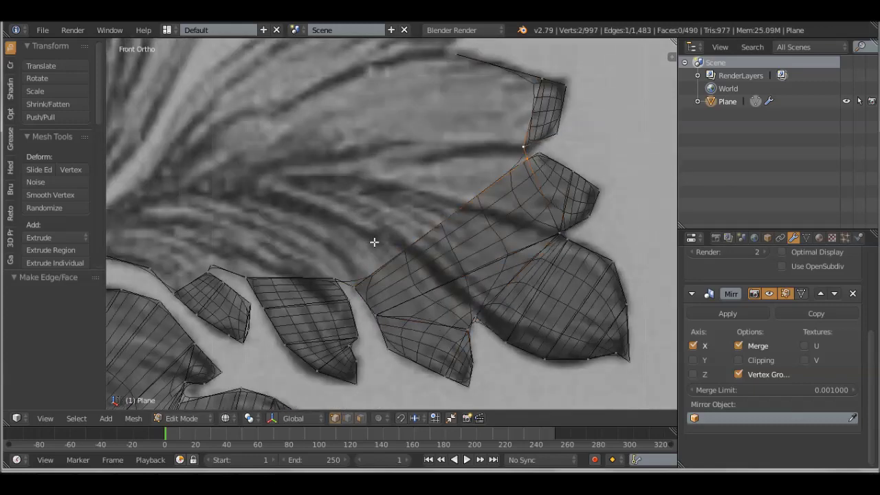
Step: Adjust one leaf vertex, extrude toward the flower curve, and fill faces along the leaf
scroll(373, 242, "up", 2)
scroll(486, 113, "up", 2)
key("g")
left_click(486, 113)
scroll(507, 275, "down", 4)
scroll(364, 379, "down", 3)
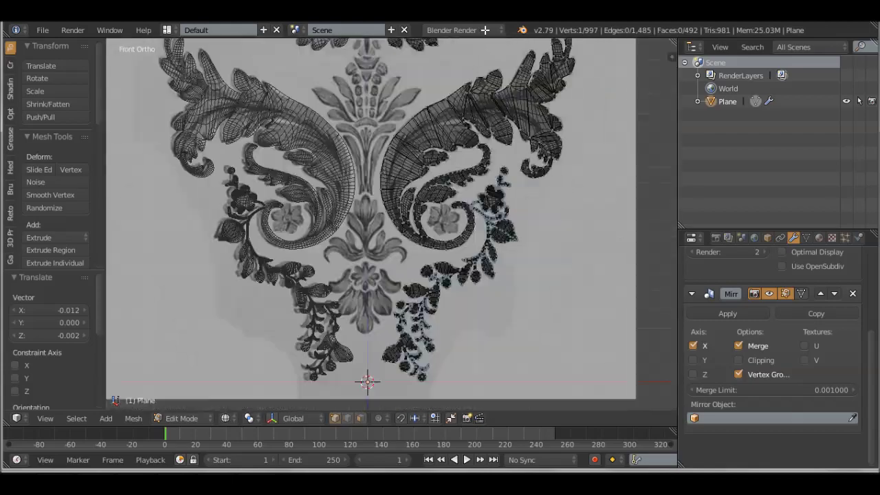
scroll(385, 309, "up", 3)
scroll(459, 178, "up", 3)
scroll(530, 141, "up", 2)
scroll(555, 238, "up", 2)
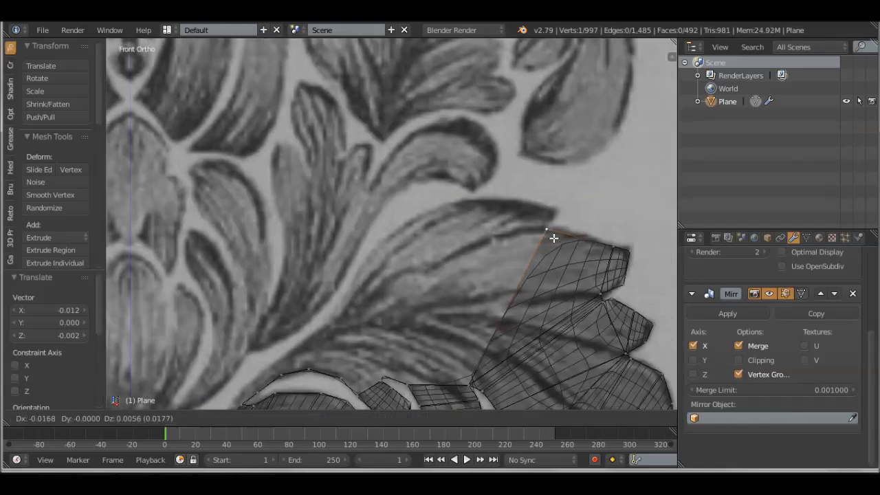
right_click(533, 201, "ctrl")
key("f")
Step: Fill further faces along the leaf's inner edge
key("f")
middle_click_drag(476, 261, 513, 221, "shift")
key("f")
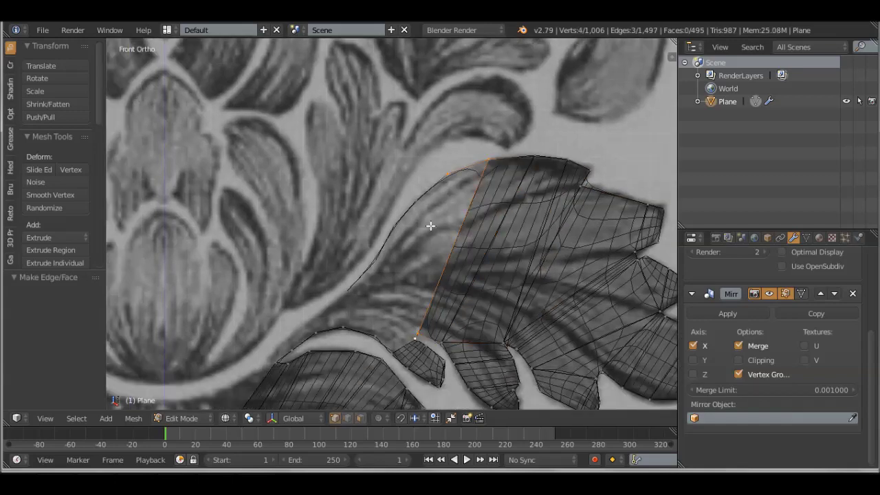
key("f")
scroll(413, 271, "up", 2)
key("f")
key("f")
scroll(361, 323, "down", 3)
scroll(478, 249, "up", 2)
right_click(479, 248)
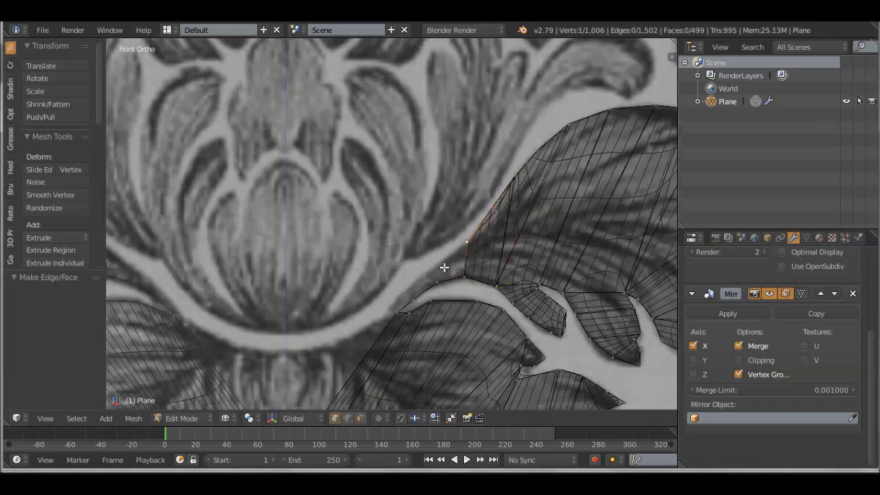
Step: Extrude vertices down the centre line and fill the face joining both mirrored halves, back in solid shading
middle_click_drag(392, 299, 450, 292, "shift")
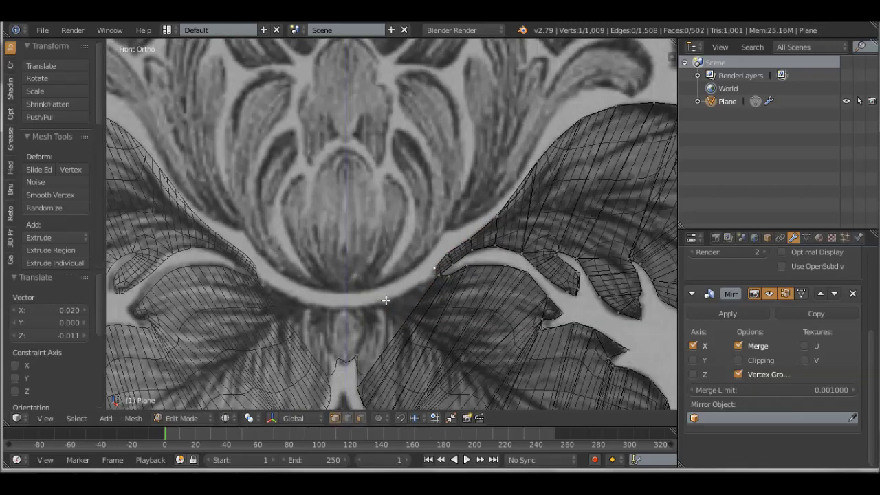
right_click(350, 309, "ctrl")
key("e")
left_click(365, 309)
key("e")
left_click(360, 356)
key("f")
key("z")
scroll(372, 316, "up", 3)
Step: Merge duplicate vertices, inspect a leaf face strip, and release vertices from the mirror line
key("w")
left_click(355, 289)
key("3")
right_click(615, 210, "alt")
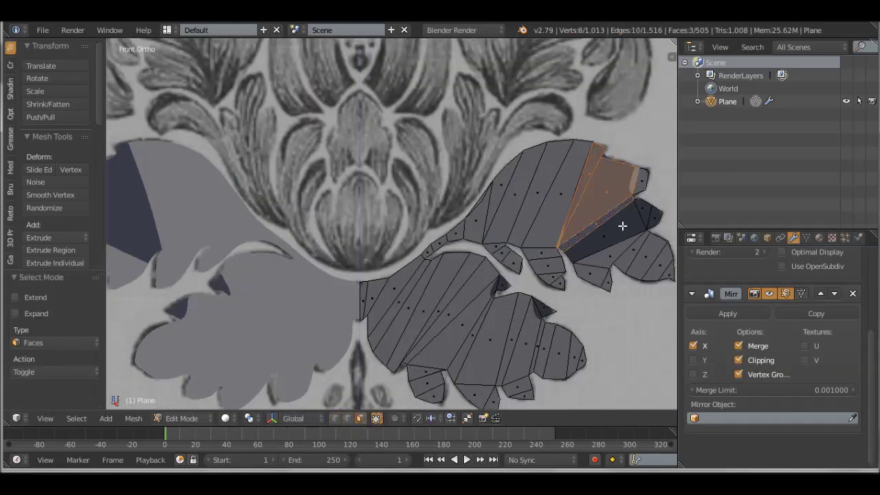
scroll(501, 285, "up", 4)
scroll(477, 305, "down", 6)
scroll(344, 308, "up", 5)
key("1")
key("a")
left_click(366, 290, "ctrl")
Step: Add new vertices near the flower and position them on the curled leaf's outline
left_click(739, 360)
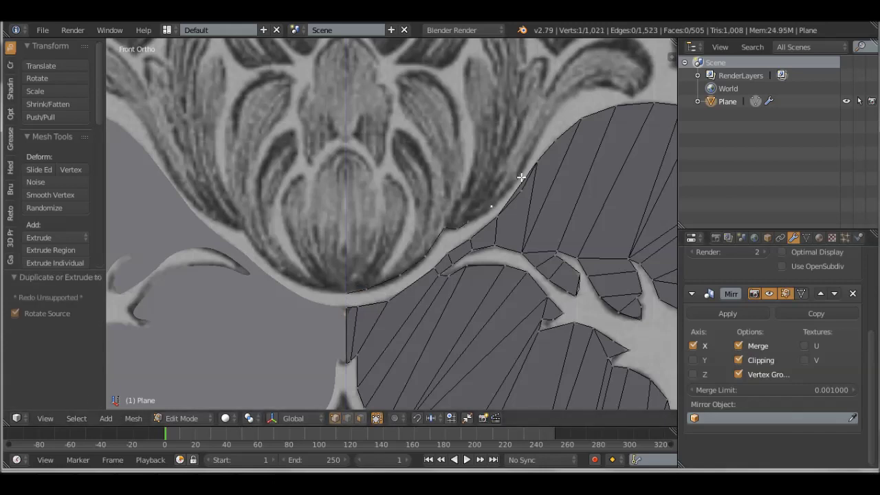
left_click(651, 84, "ctrl")
middle_click_drag(652, 58, 620, 100, "shift")
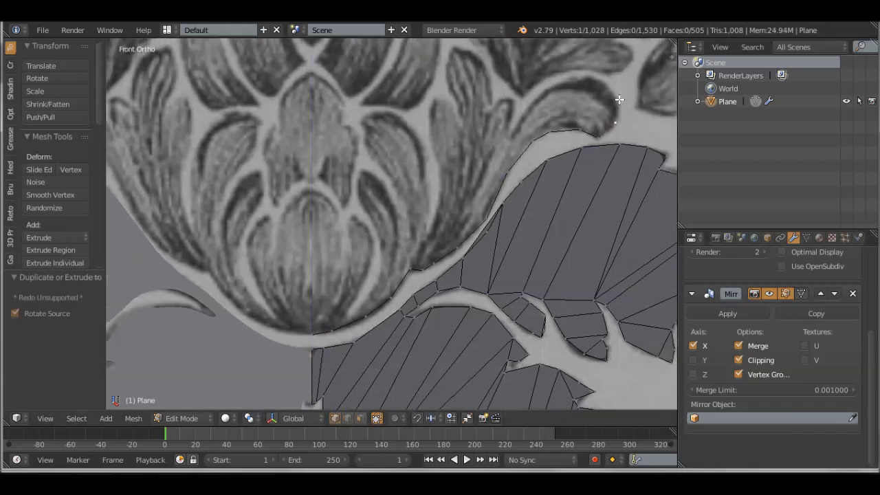
key("g")
left_click(529, 139)
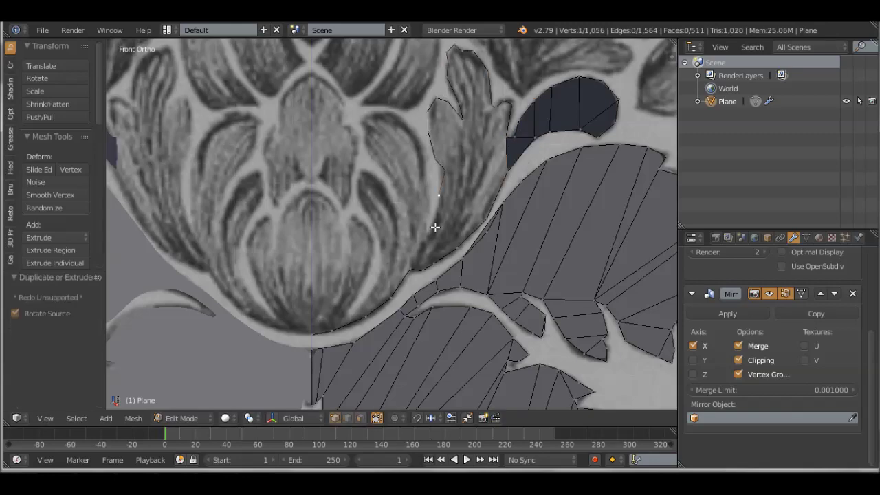
scroll(435, 227, "up", 3)
Step: Fill quad faces from the leaf top downward until the curled leaf is closed
key("f")
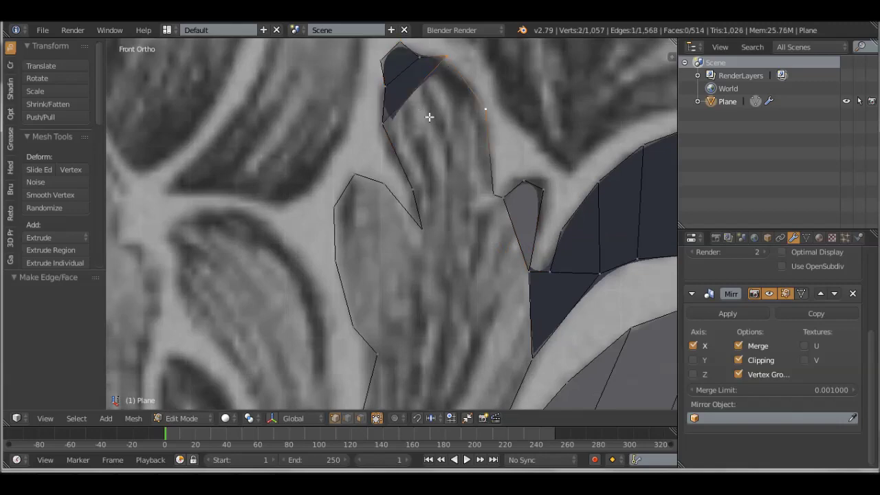
key("f")
key("f")
key("f")
key("f")
scroll(360, 230, "down", 1)
key("f")
scroll(490, 224, "down", 1)
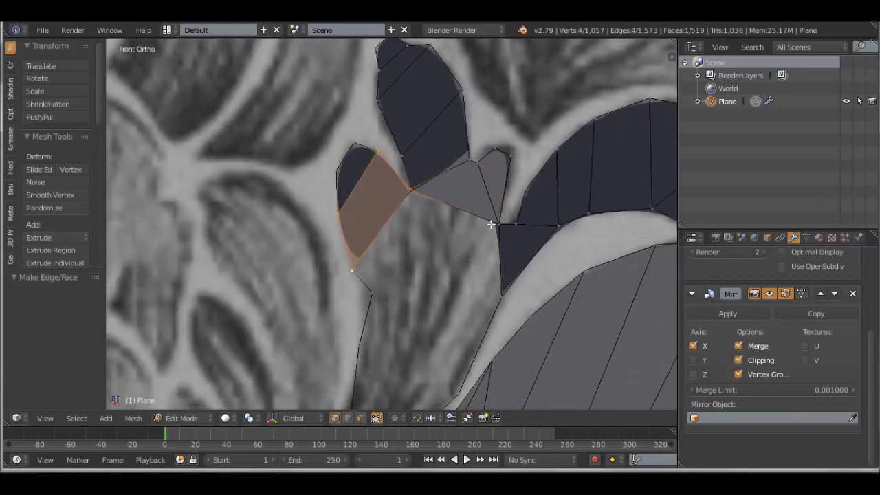
key("f")
key("f")
scroll(425, 301, "down", 1)
scroll(385, 241, "up", 2)
key("f")
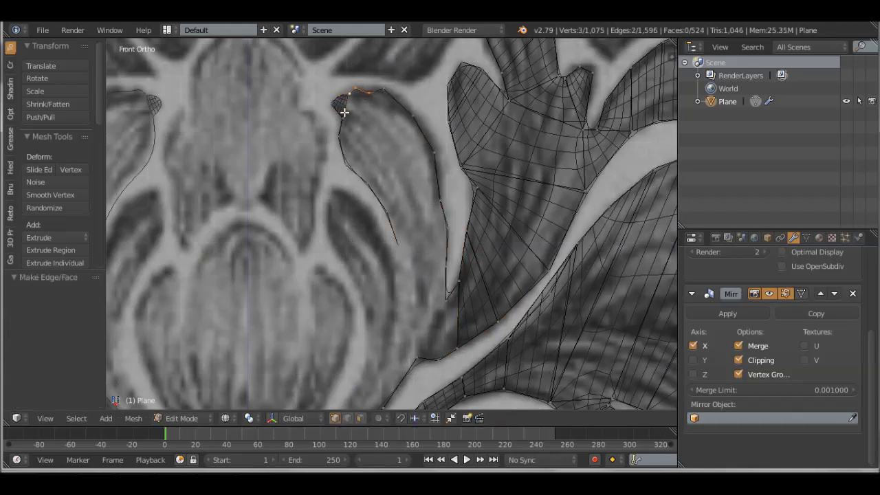
Step: Fill faces down the upper petal and below its tip into the lower petal
key("f")
key("f")
key("f")
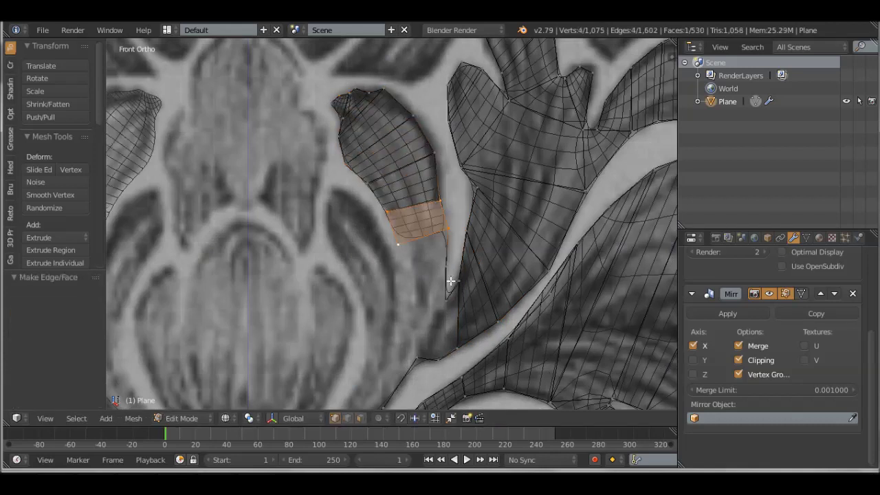
left_click(399, 245, "ctrl")
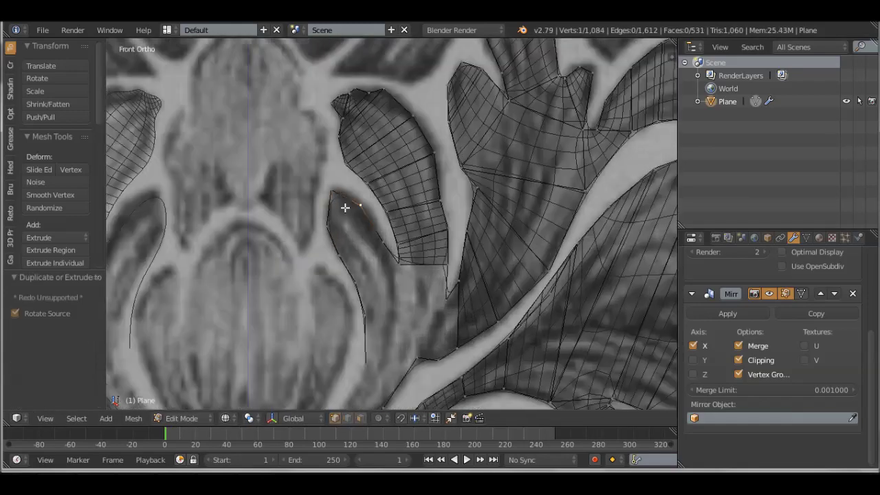
left_click(334, 198, "ctrl")
key("f")
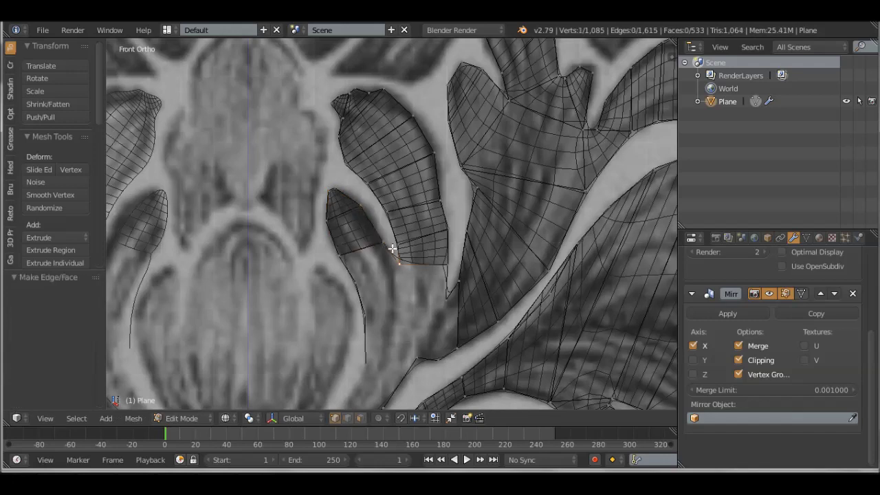
key("f")
key("f")
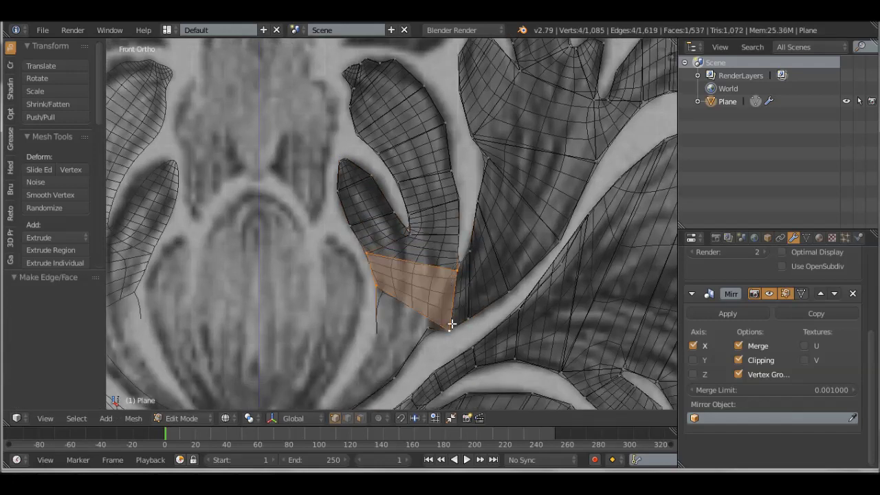
middle_click_drag(452, 324, 452, 305, "shift")
key("f")
key("f")
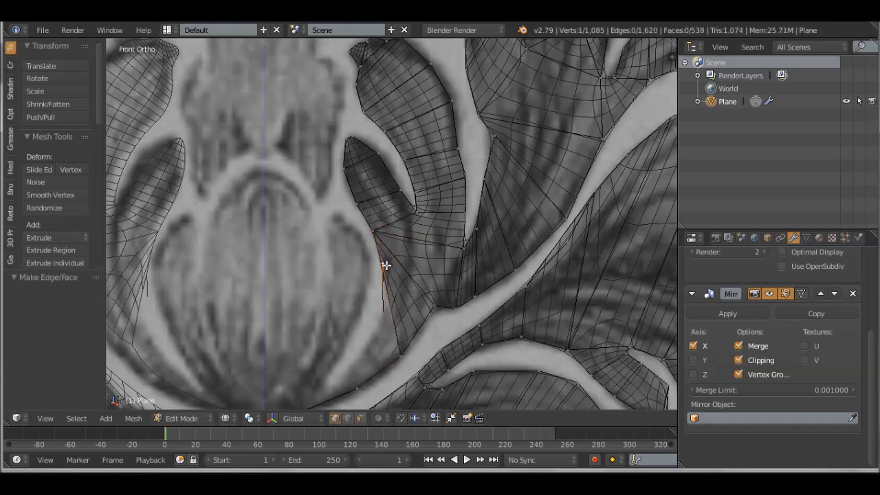
Step: Move a petal-edge vertex to the lower tip and extrude a new point along the outline
key("g")
left_click(383, 275)
key("g")
left_click(387, 291)
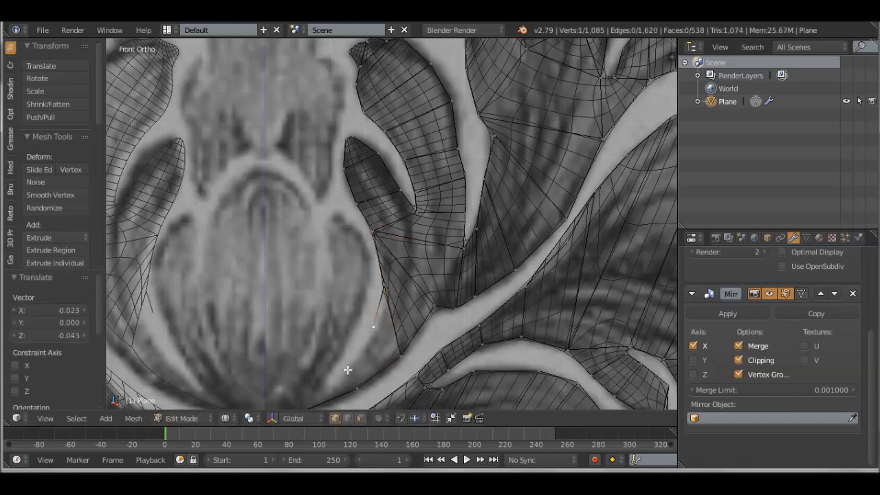
right_click(400, 354, "ctrl")
middle_click_drag(400, 354, 405, 303, "shift")
Step: In vertex selection, fill two petal faces and extrude points down the curved band edge
key("ctrl+Tab")
left_click(432, 271)
key("f")
right_click(345, 335, "ctrl")
right_click(361, 306, "ctrl")
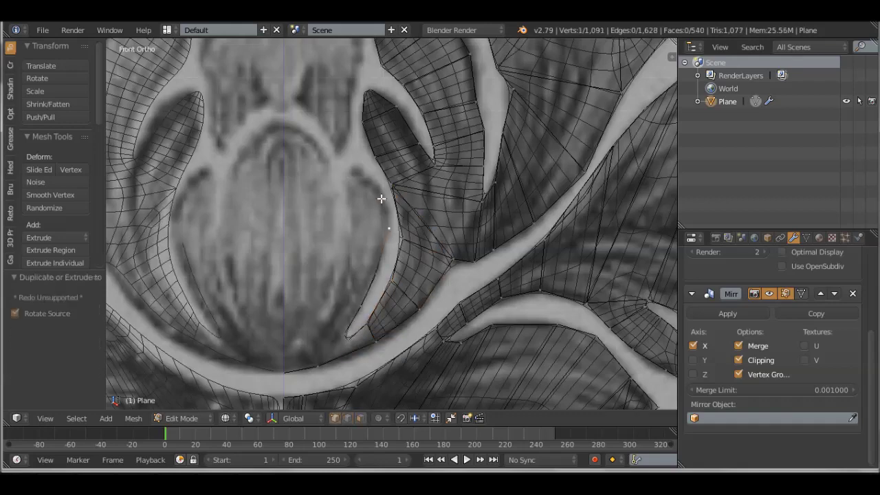
middle_click_drag(342, 357, 328, 329, "shift")
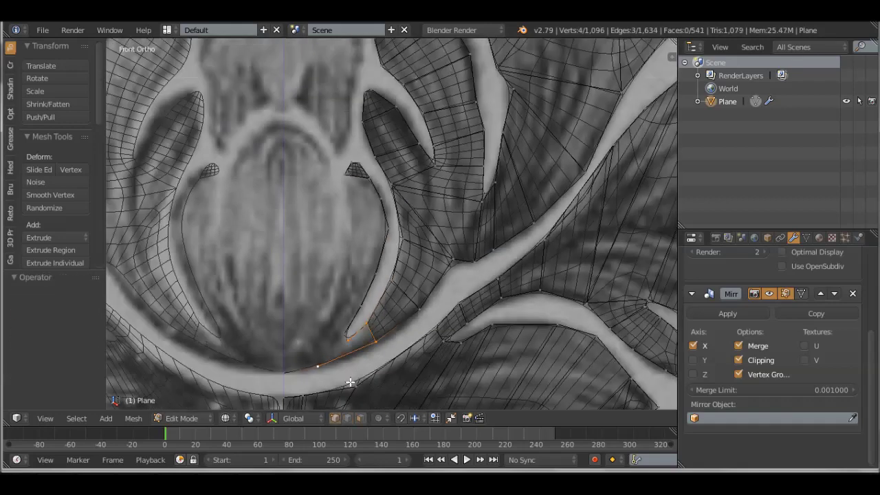
Step: Fill the remaining face at the petal base and bring the central bulb into view
key("w")
key("f")
scroll(363, 326, "down", 3)
mouse_move(363, 308)
middle_mouse_down("shift")
mouse_move(399, 244)
mouse_move(472, 206)
middle_mouse_up("shift")
scroll(399, 244, "up", 3)
Step: Extrude points up the bulb outline, setting the top point on the centre line
right_click(373, 191, "ctrl")
right_click(337, 148, "ctrl")
key("g")
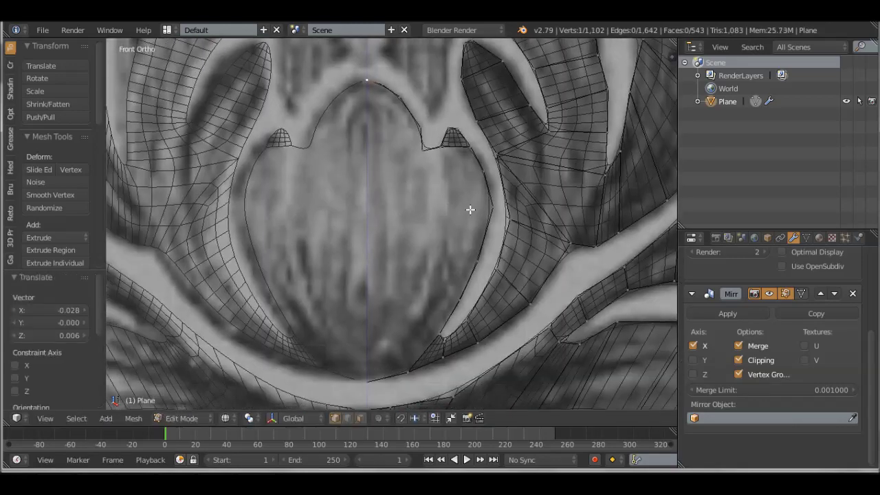
scroll(392, 176, "up", 1)
key("e")
left_click(393, 176)
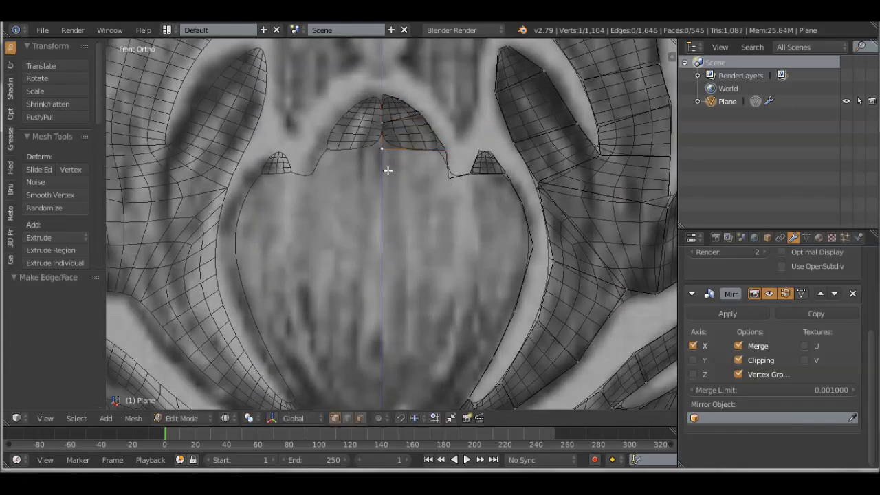
Step: Extrude a point along the bulb's top lobe and fill faces across the lobe
scroll(387, 171, "down", 2)
scroll(440, 233, "up", 3)
right_click(513, 191, "ctrl")
key("f")
key("g")
left_click(487, 172)
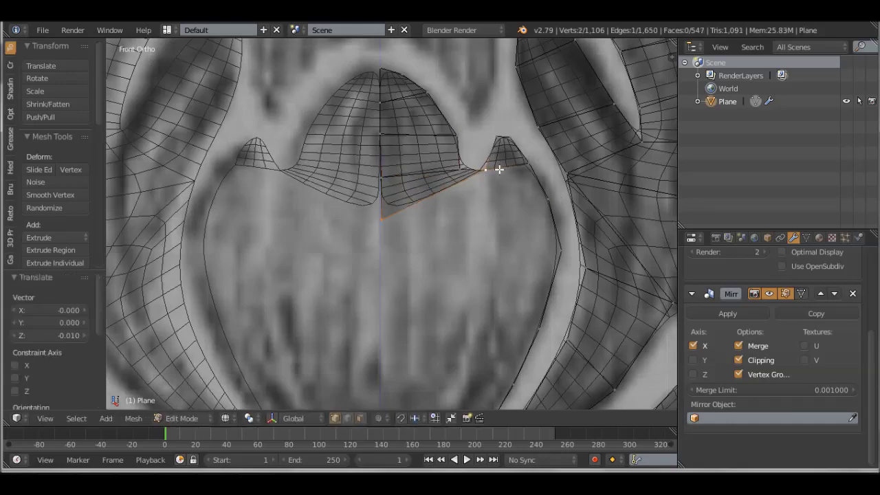
key("f")
Step: Extrude a point down the bulb's side and fill the last faces of its upper half
scroll(385, 248, "down", 2)
right_click(392, 202, "ctrl")
key("f")
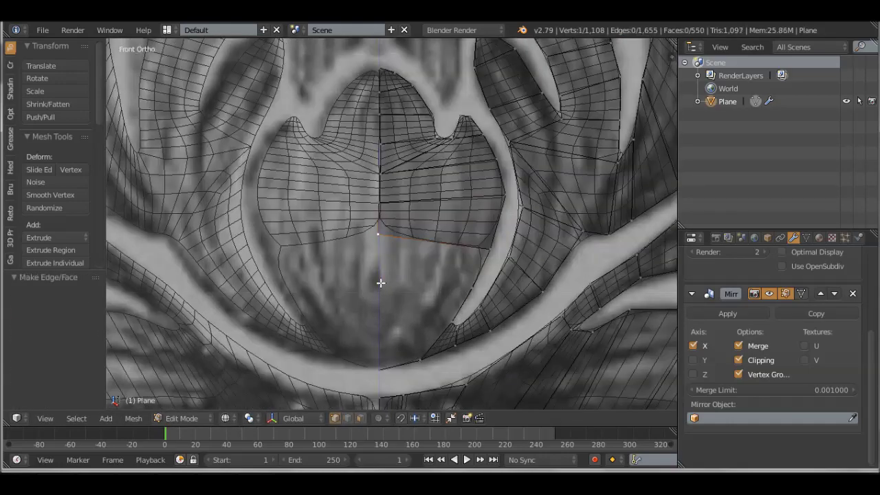
scroll(379, 275, "up", 2)
scroll(413, 295, "up", 1)
key("g")
left_click(475, 284)
key("f")
scroll(474, 284, "down", 2)
scroll(482, 275, "down", 2)
key("3")
scroll(505, 259, "up", 2)
Step: Select the new bulb faces, make their normals consistent, and save over the file
key("c")
mouse_move(505, 260)
left_mouse_down()
mouse_move(472, 334)
mouse_move(387, 303)
left_mouse_up()
key("ctrl+shift+n")
scroll(371, 285, "down", 1)
key("ctrl+s")
left_click(356, 270)
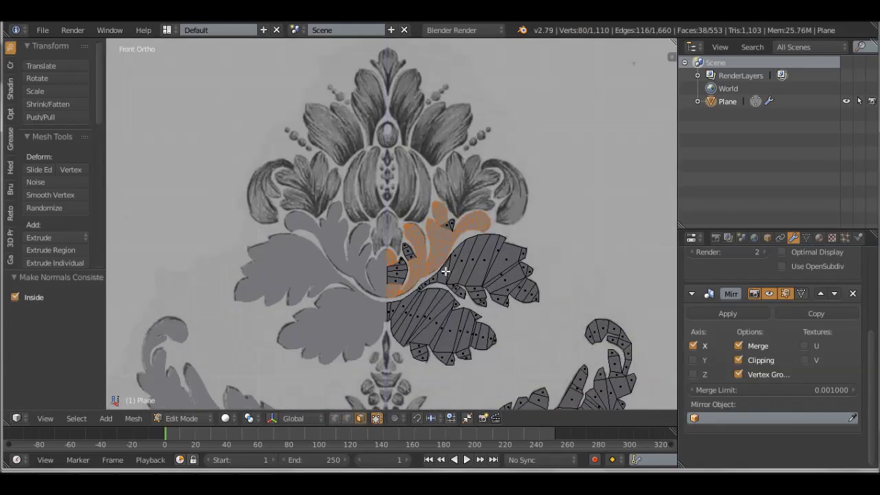
Step: Duplicate a centre-line vertex to start a new piece and extend its outline with a filled face
key("1")
scroll(458, 277, "up", 4)
right_click(399, 311)
key("shift+d")
left_click(392, 323)
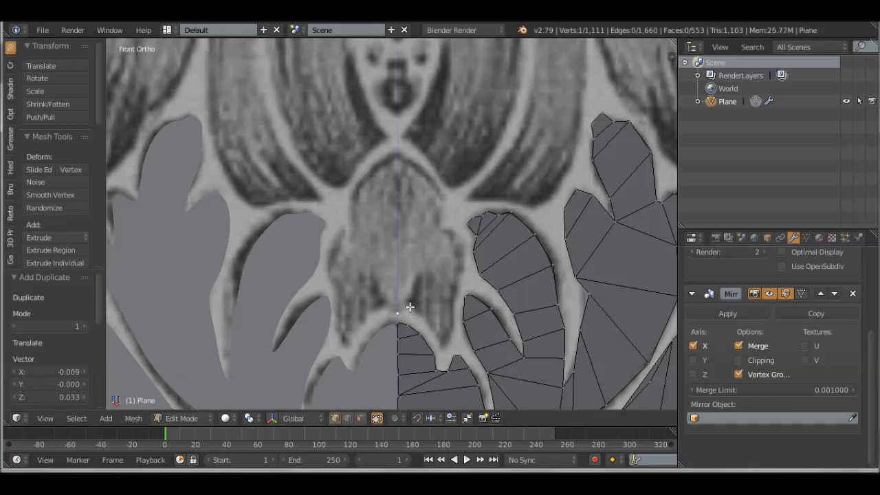
key("g")
left_click(456, 273)
key("f")
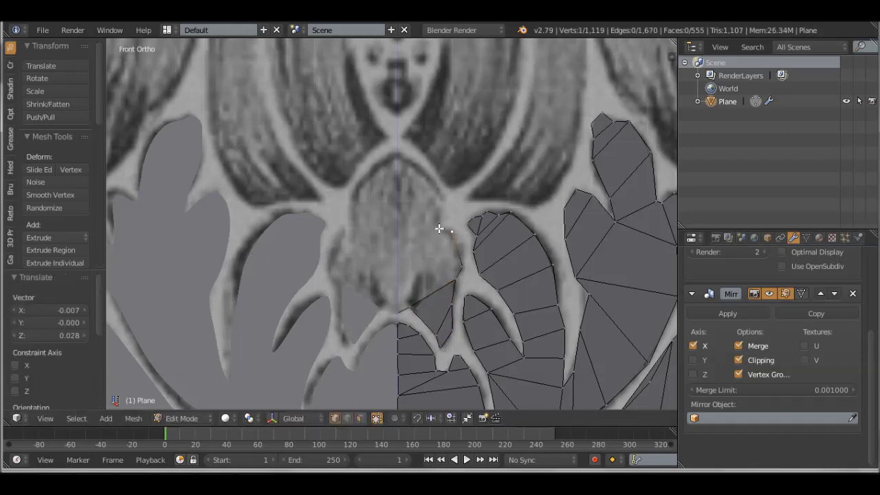
key("e")
left_click(429, 192)
left_click(398, 187, "ctrl")
Step: Extrude rows down the new piece along the reference and fill its base face
key("e")
left_click(398, 251)
key("g")
left_click(423, 251)
left_click(443, 230, "ctrl")
key("g")
left_click(398, 265)
left_click(406, 279, "ctrl")
key("f")
Step: Make the whole new piece's normals consistent and save over the file
key("l")
key("ctrl+n")
key("ctrl+s")
left_click(419, 263)
Step: Clear the selection and start tracing a new outline above the flower
scroll(511, 262, "down", 5)
scroll(513, 259, "down", 4)
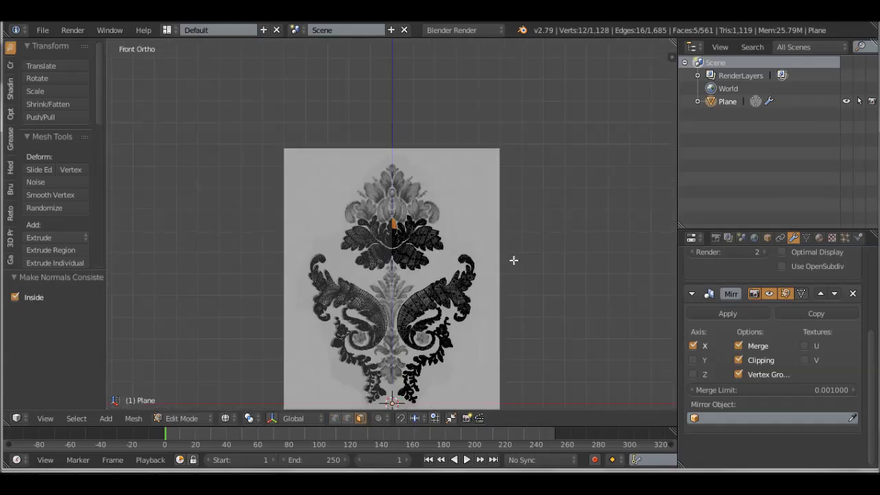
scroll(513, 259, "up", 7)
left_click(335, 418)
key("a")
left_click(422, 181, "ctrl")
left_click(428, 196, "ctrl")
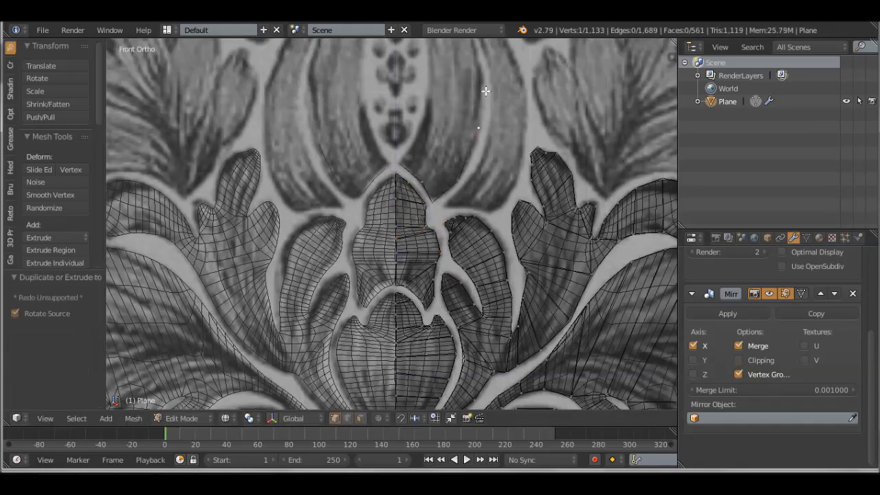
Step: Trace the tall petal up to its tip and fill faces down toward its base
scroll(485, 91, "up", 3, "shift")
left_click(460, 114, "ctrl")
scroll(409, 236, "up", 2, "shift")
left_click(413, 141, "ctrl")
key("f")
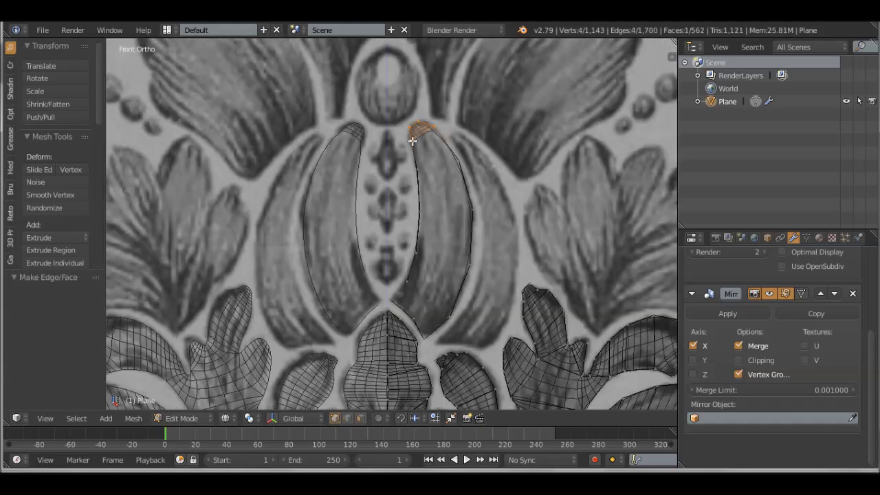
key("f")
key("f")
key("f")
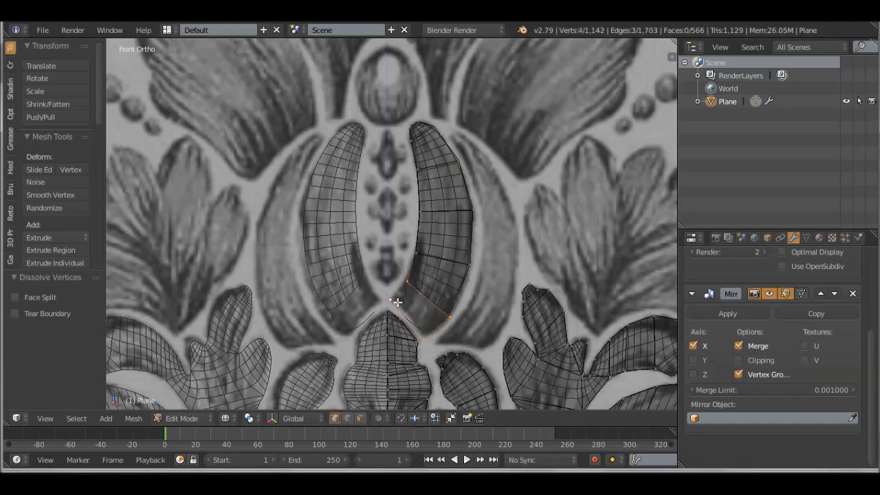
key("f")
Step: Trace the outer petal's edge and fill its faces
scroll(397, 301, "down", 3)
scroll(415, 314, "up", 2)
left_click(440, 220, "ctrl")
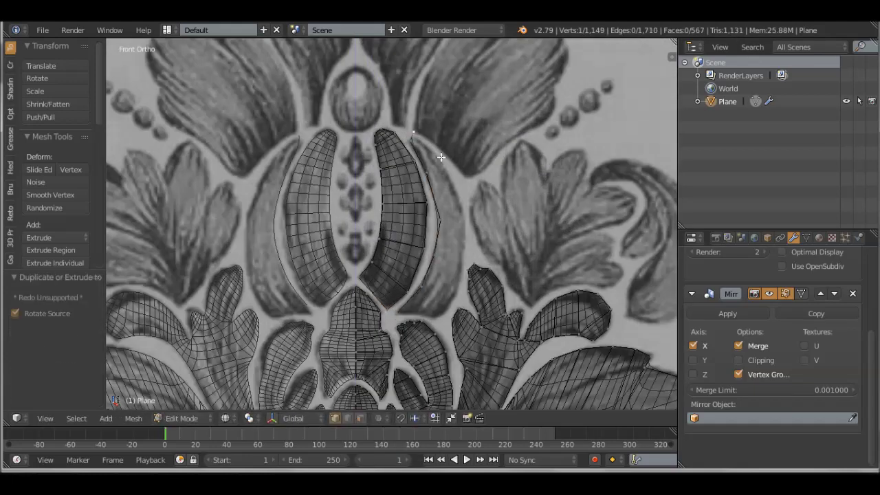
key("f")
key("f")
key("f")
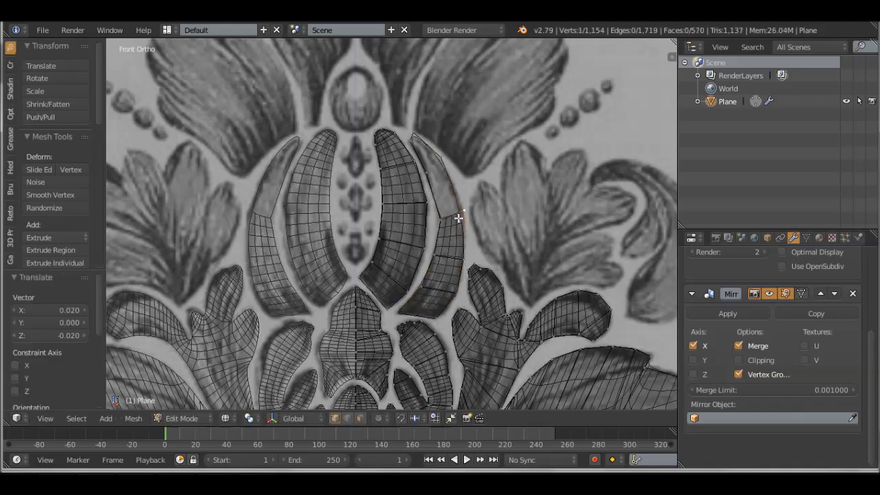
key("f")
key("f")
Step: Outline the side leaf with points up to its top edge near the scroll
scroll(416, 142, "down", 4)
scroll(447, 193, "up", 5)
left_click(423, 276, "ctrl")
left_click(405, 257, "ctrl")
left_click(387, 227, "ctrl")
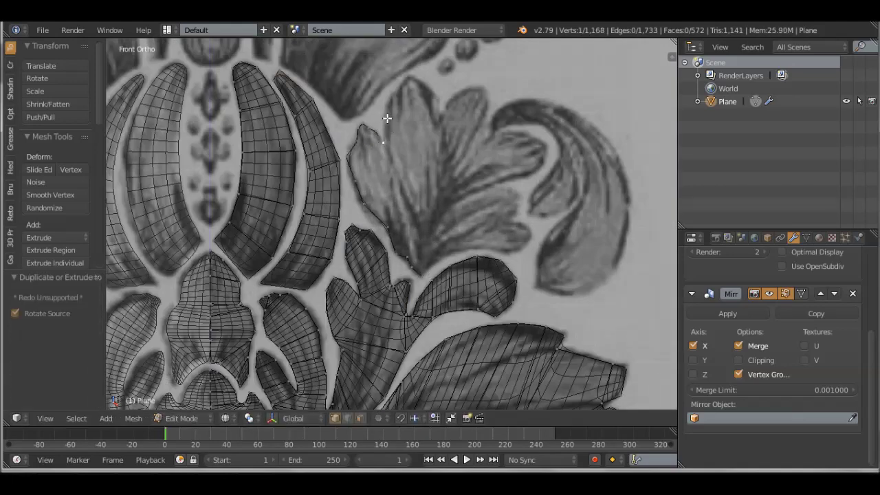
scroll(464, 200, "down", 2)
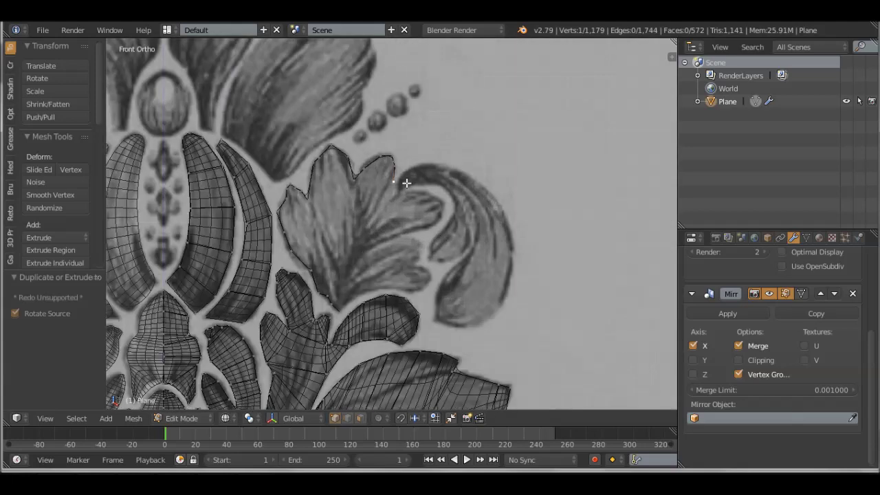
scroll(422, 193, "up", 2)
left_click(412, 147, "ctrl")
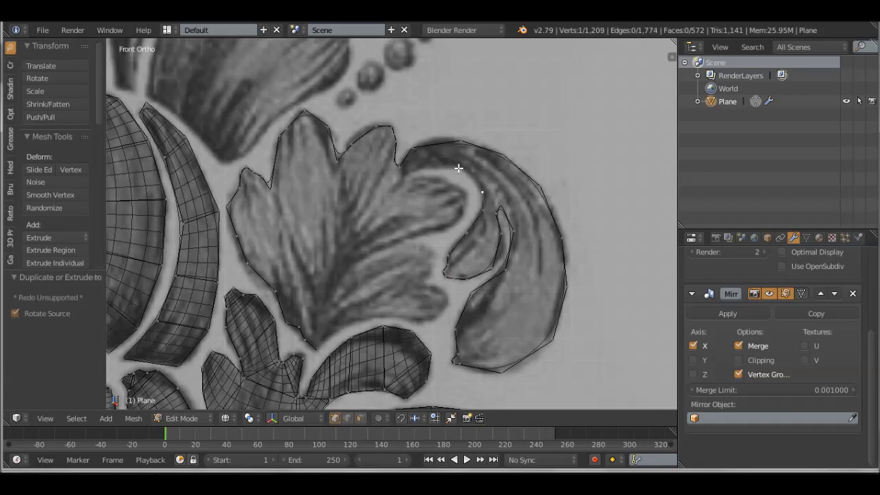
Step: Fill faces along the scroll's arch and crescent, adjusting a vertex to the outline
key("f")
right_click_drag(454, 359, 457, 365)
key("f")
key("f")
key("f")
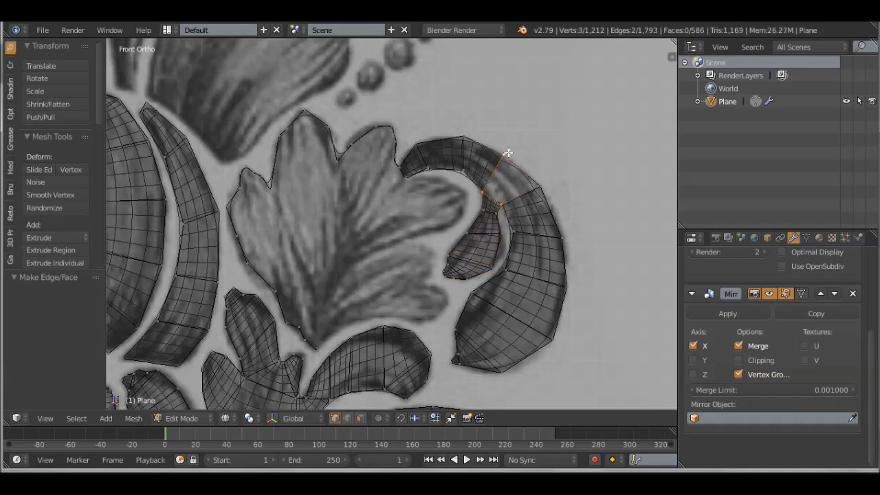
key("f")
scroll(478, 288, "up", 2)
right_click(375, 349, "ctrl")
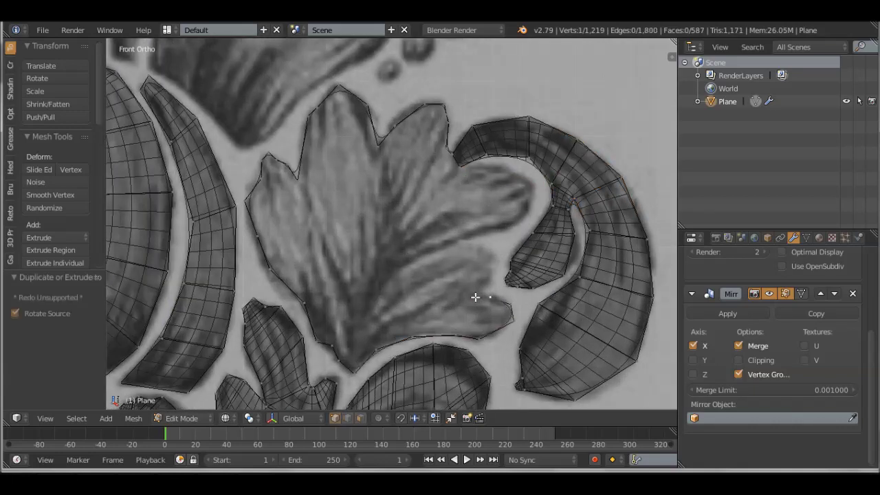
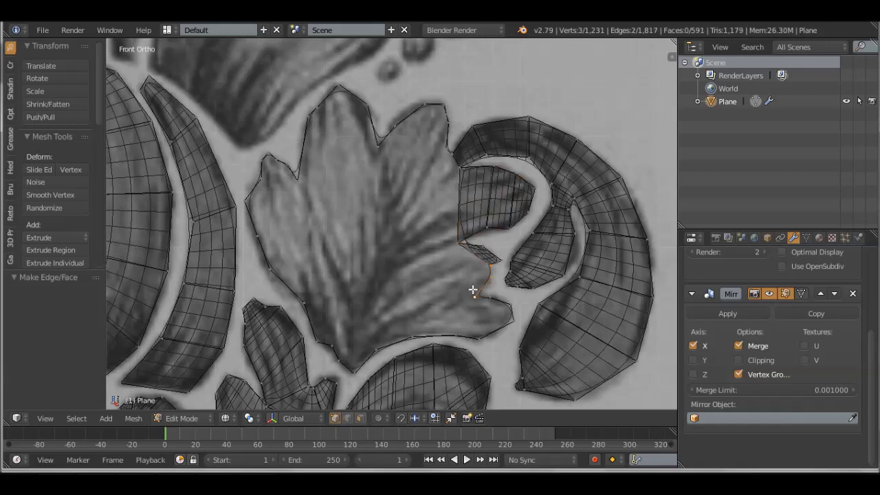
Step: Fill new faces across the selected open edge chains on the leaf patch
key("f")
scroll(484, 337, "up", 2)
scroll(505, 207, "up", 1)
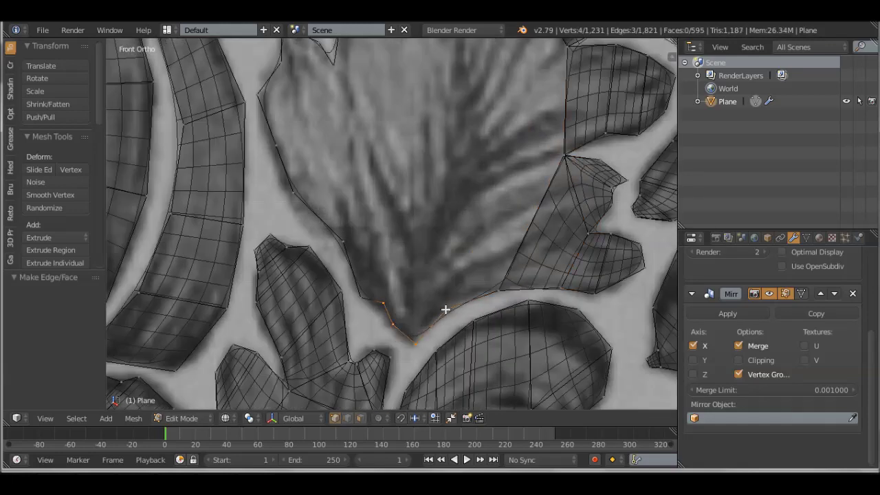
key("f")
scroll(551, 157, "down", 2)
scroll(572, 181, "up", 1)
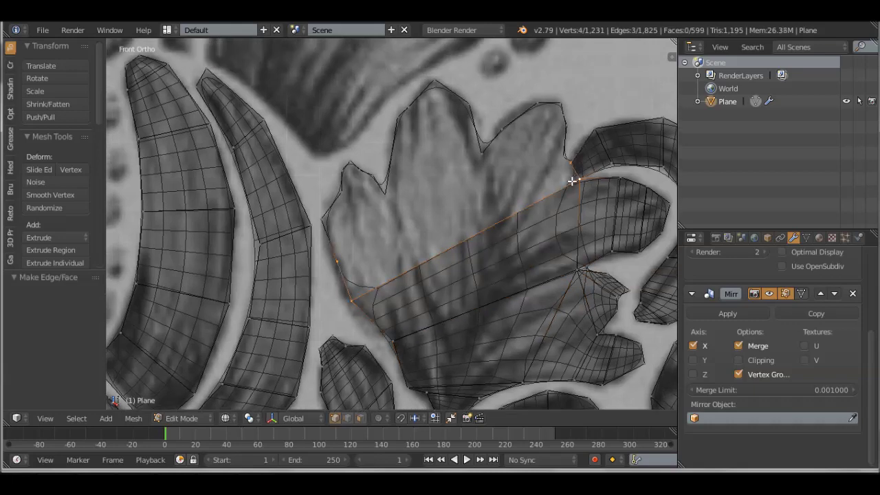
scroll(616, 170, "up", 1)
scroll(616, 170, "up", 2)
Step: Select two patch-edge vertices and fill faces between them up to the leaf peak
left_click(644, 207, "shift")
left_click(505, 203, "shift")
key("f")
key("f")
scroll(501, 285, "down", 1)
scroll(350, 216, "up", 1)
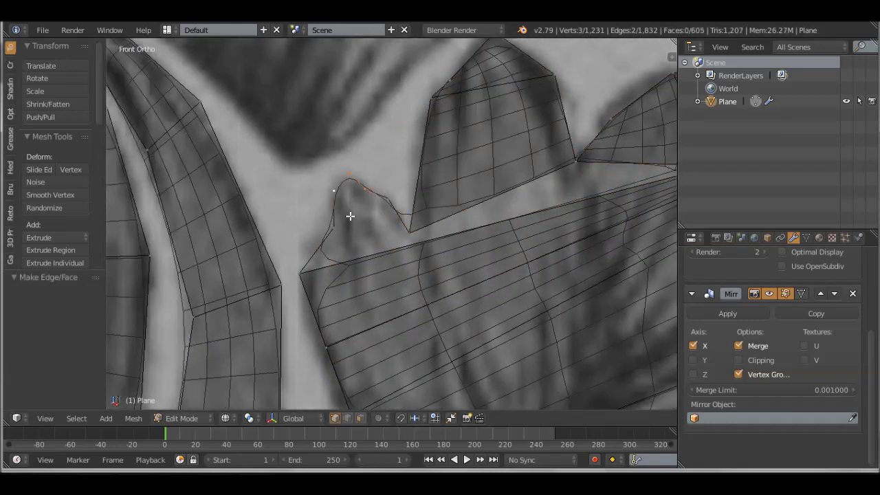
key("f")
scroll(410, 229, "down", 1)
scroll(526, 202, "up", 1)
Step: Add a loop cut at the leaf peak and move a stray vertex onto the leaf outline
key("ctrl+r")
left_click(438, 226)
scroll(438, 225, "down", 2)
scroll(399, 234, "up", 2)
key("g")
left_click(399, 233)
middle_click_drag(399, 234, 411, 323)
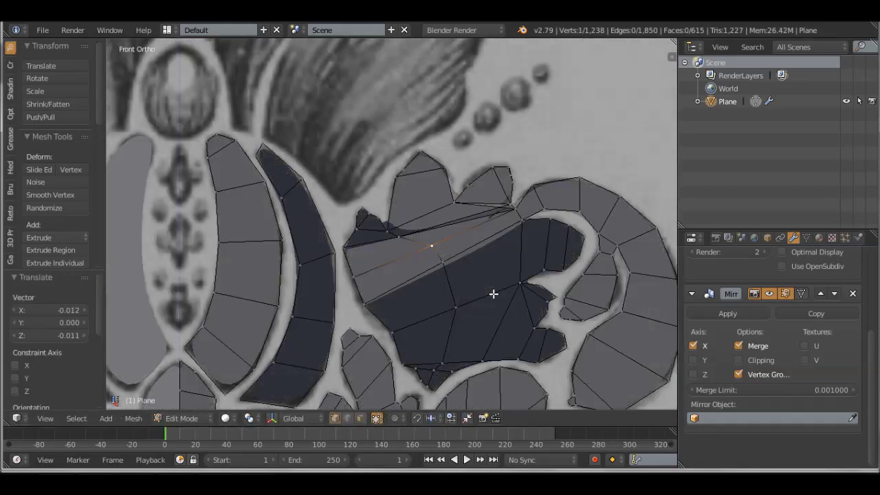
Step: Select the linked leaf pieces, make their normals consistent, and check the result in Object Mode
key("KP_1")
key("l")
key("l")
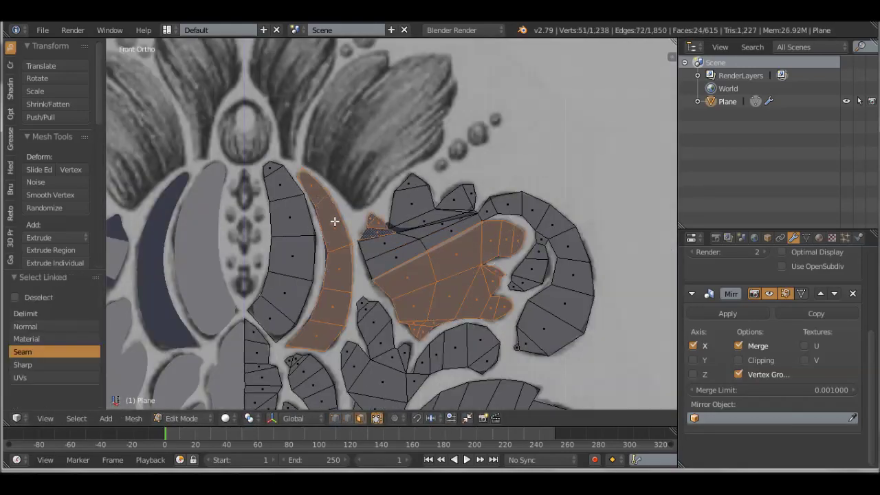
key("ctrl+shift+n")
key("Tab")
scroll(496, 170, "down", 3)
key("Tab")
scroll(526, 105, "up", 4)
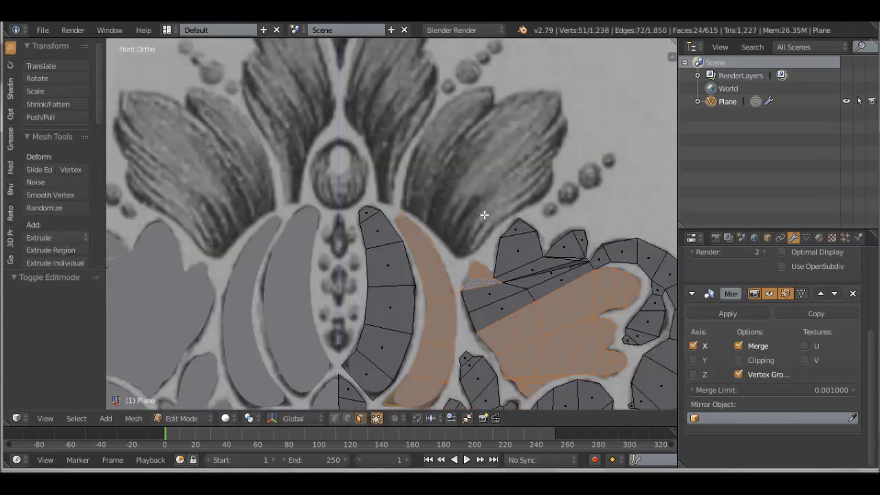
scroll(497, 232, "up", 1)
Step: In vertex mode, select points on the upper petal outline and fill faces across the petal
key("1")
right_click(454, 258)
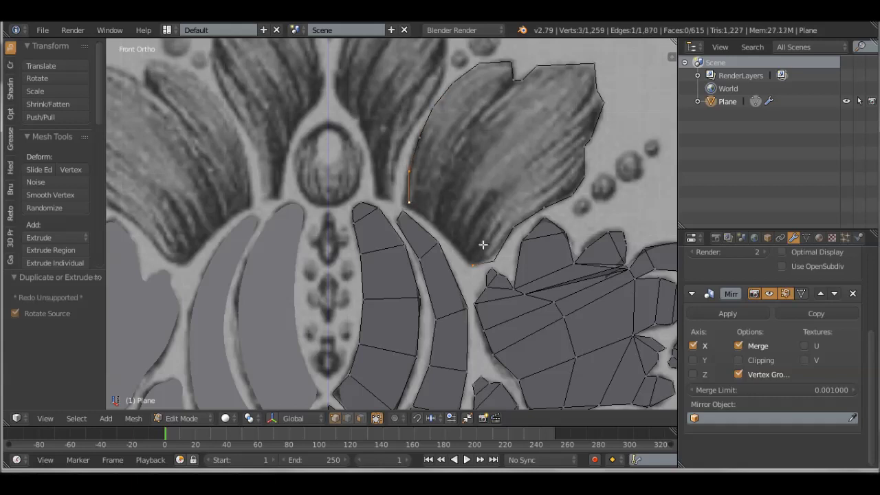
key("f")
key("f")
scroll(440, 91, "up", 1)
key("f")
scroll(413, 133, "up", 1)
key("f")
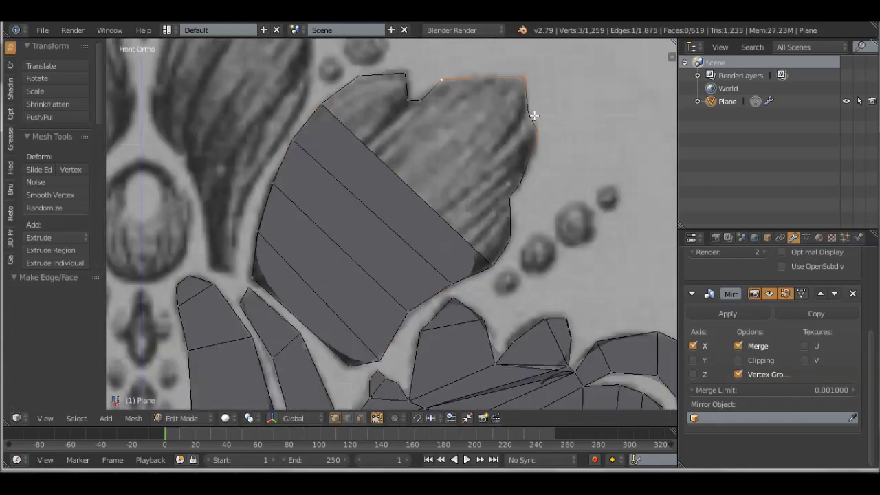
key("f")
key("f")
scroll(502, 262, "down", 1)
Step: In edge mode, delete unwanted geometry, add a loop cut across the petal, and fill a new face
key("f")
scroll(446, 255, "down", 1)
key("2")
key("x")
left_click(434, 189)
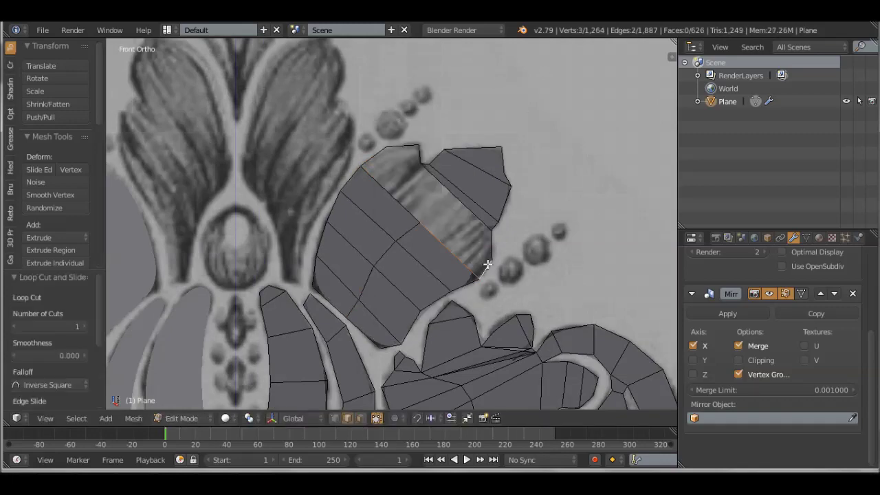
scroll(481, 275, "up", 1)
scroll(482, 275, "up", 1)
key("f")
key("f")
scroll(507, 321, "down", 3)
Step: Select the petal's faces and recalculate their normals with Ctrl+Shift+N
key("ctrl+Tab")
left_click(386, 264)
key("ctrl+shift+n")
key("ctrl+Tab")
key("1")
scroll(412, 300, "up", 2)
Step: Duplicate a vertex to start a new outline, then fill faces along the petal and fit vertices to its edge
key("shift+d")
left_click(413, 300)
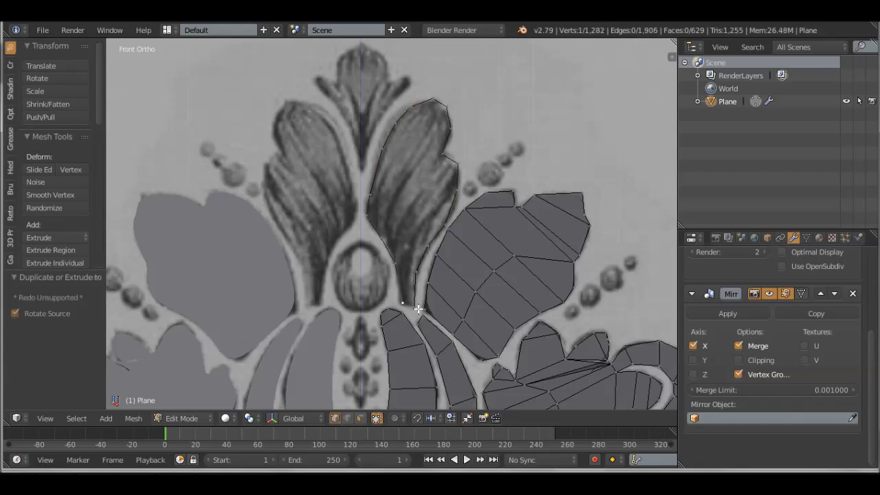
key("f")
key("f")
key("f")
scroll(412, 220, "up", 2, "shift")
key("g")
left_click(370, 194)
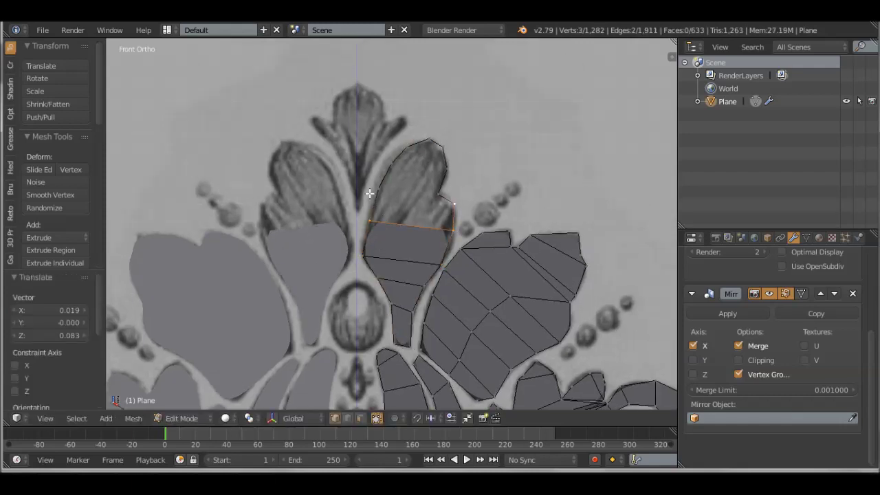
key("f")
scroll(412, 183, "up", 2)
key("f")
key("f")
key("f")
scroll(419, 210, "down", 3)
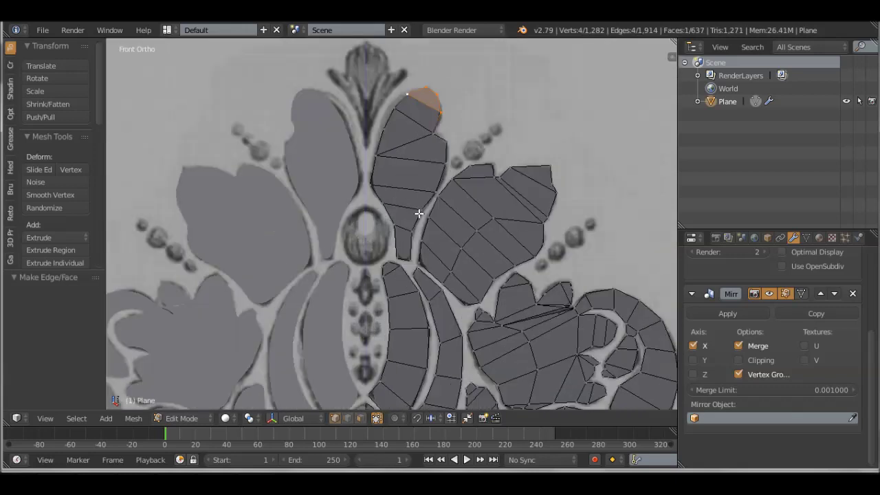
scroll(399, 234, "up", 3)
Step: Extrude a new vertex out to the petal tip and fill faces there
key("shift+d")
left_click(378, 259)
left_click(376, 215, "ctrl")
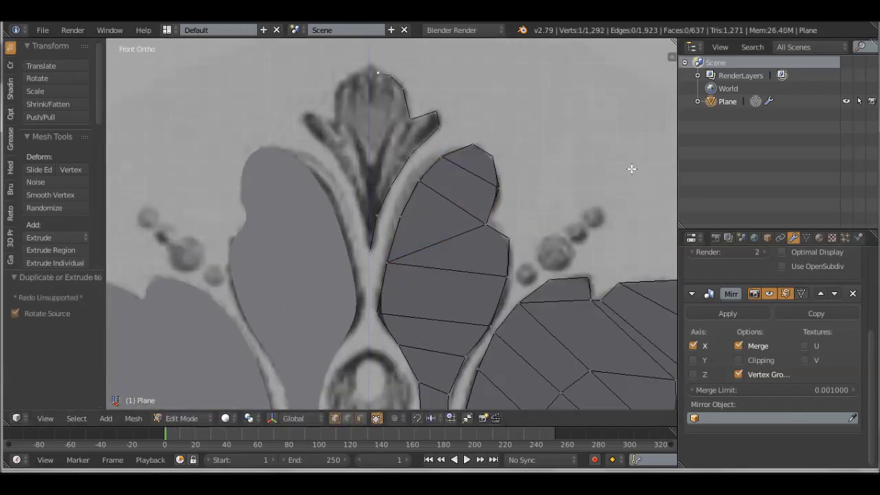
key("e")
left_click(325, 55)
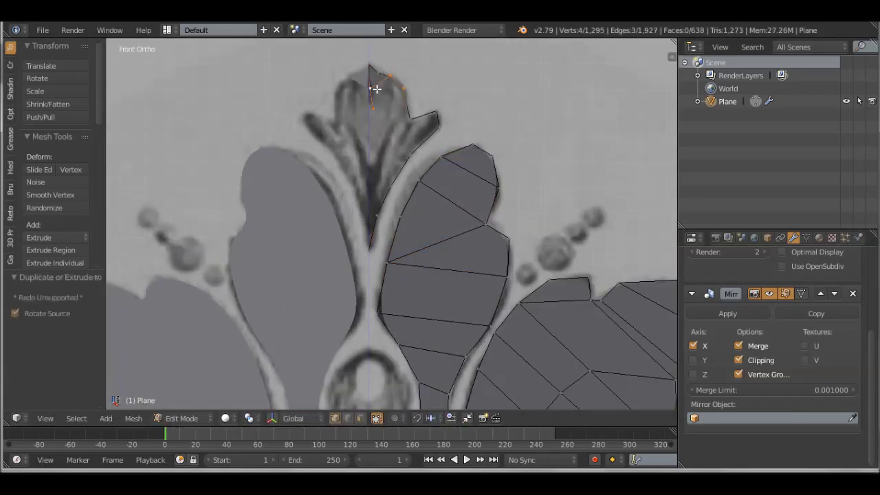
key("f")
Step: Fill faces at the top bud's tip, extruding a vertex down to the bud's point and onto its outline
left_click(370, 153, "ctrl")
key("f")
key("f")
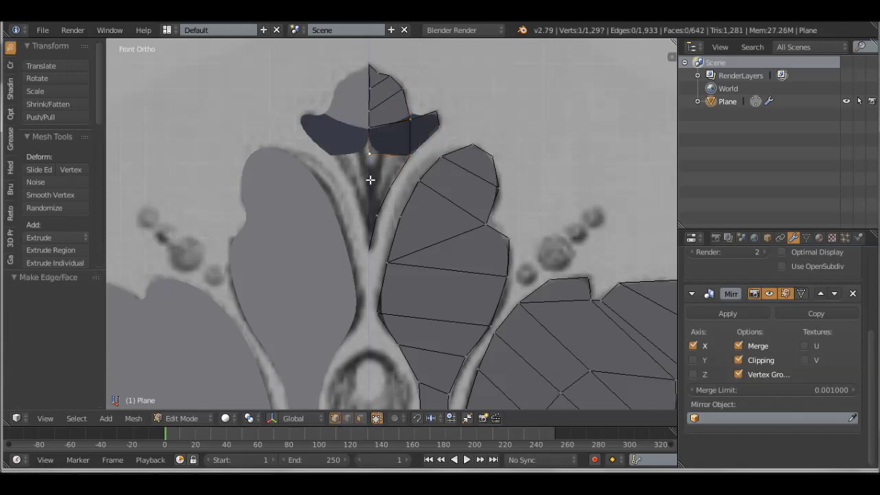
key("f")
left_click(373, 212)
key("e")
left_click(369, 211)
right_click_drag(368, 211, 372, 251)
key("1")
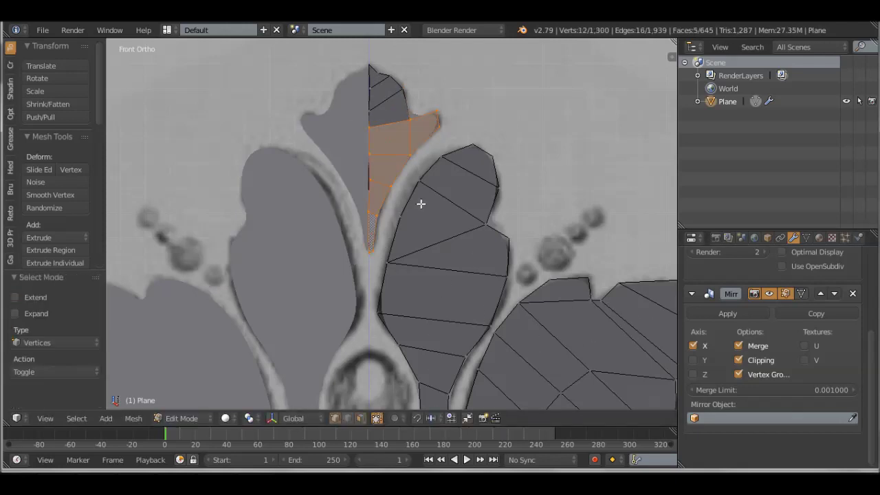
right_click_drag(412, 203, 387, 208)
Step: Switch the view to wireframe and duplicate a vertex to start the next outline
scroll(387, 209, "down", 4)
scroll(407, 177, "up", 2)
scroll(466, 204, "up", 3)
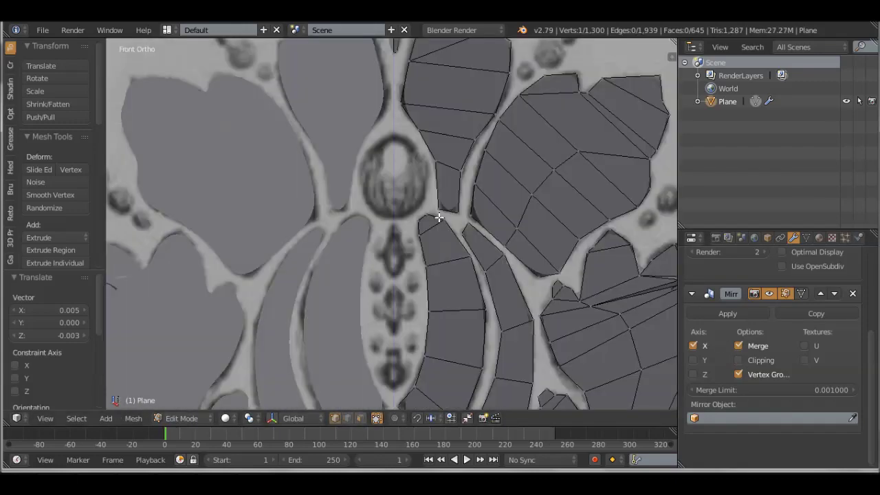
key("z")
key("shift+d")
left_click(409, 238)
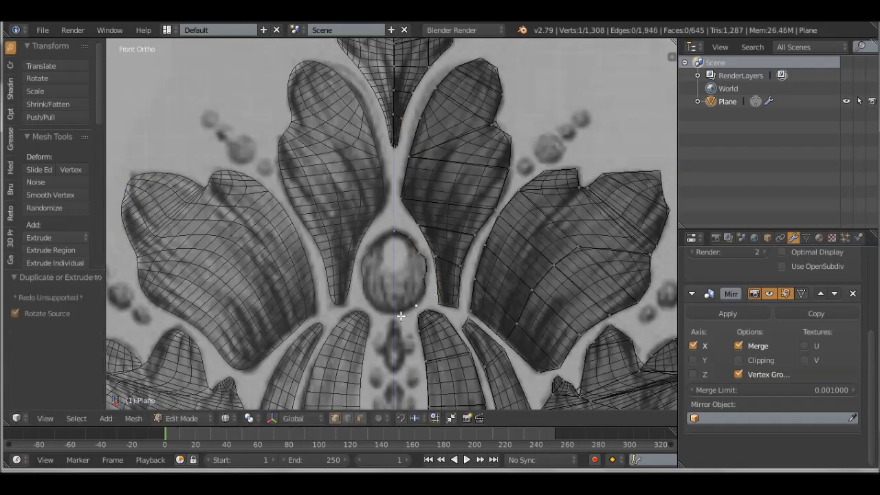
Step: Extend the outline around the central dome and fill faces inside it
scroll(391, 315, "up", 2)
right_click(399, 246, "ctrl")
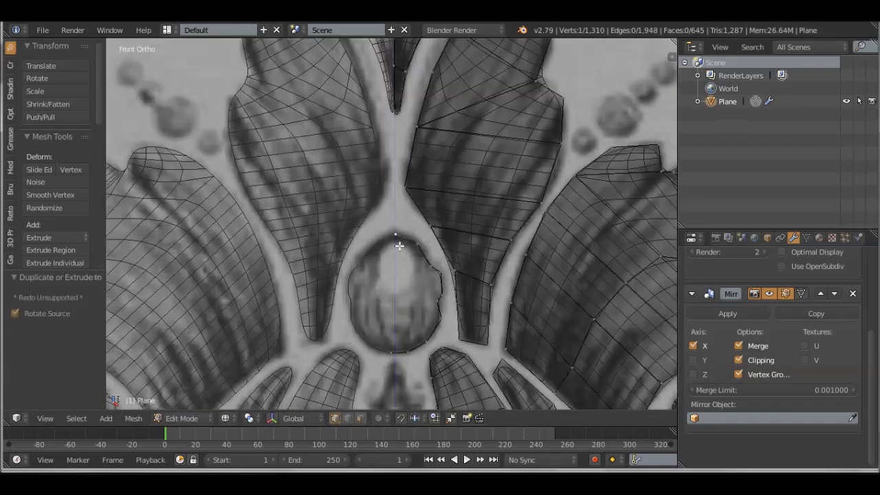
right_click(397, 290, "ctrl")
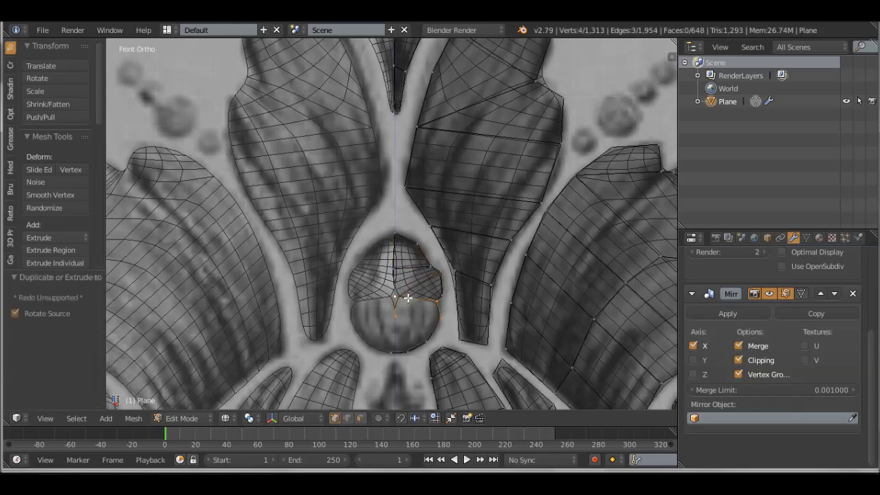
key("f")
scroll(468, 314, "down", 3)
scroll(436, 291, "up", 2)
scroll(532, 277, "up", 1)
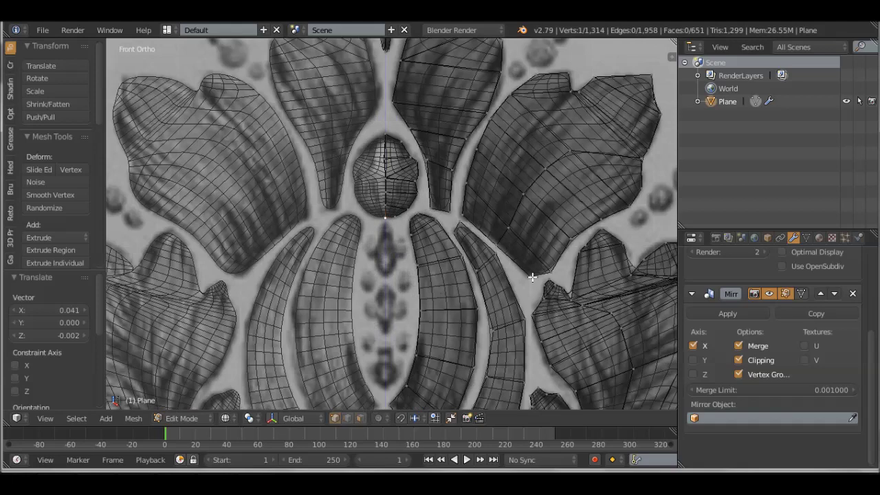
left_click(383, 223)
Step: Add another dome vertex, enable mirror clipping at the centre line, and fill a face on the dome
right_click(399, 241, "ctrl")
left_click(740, 360)
scroll(396, 259, "up", 2)
key("f")
scroll(381, 243, "up", 1)
scroll(412, 295, "up", 1)
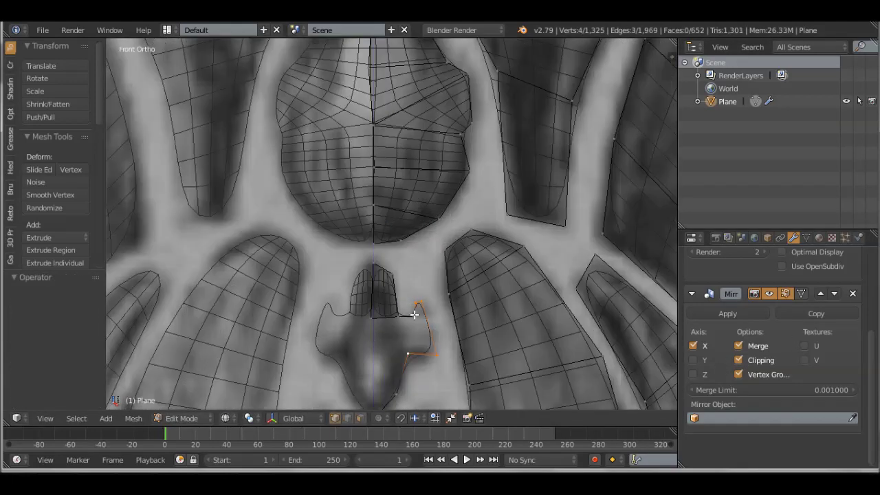
scroll(412, 317, "down", 2, "shift")
Step: Extrude a vertex on the small bud and fill its faces
key("e")
left_click(420, 261)
key("f")
scroll(401, 345, "up", 1)
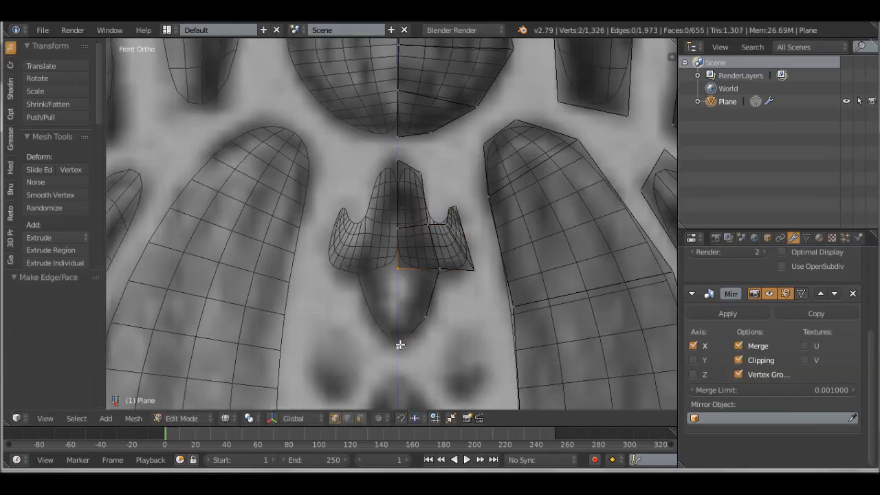
scroll(401, 291, "down", 3)
scroll(392, 286, "up", 2)
Step: Move the linked lower piece into place, then adjust a single vertex's position
key("l")
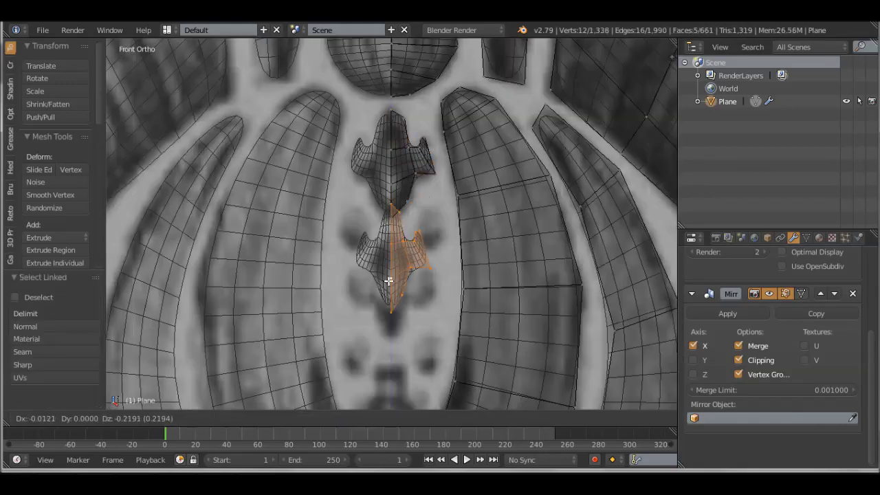
left_click(391, 304)
right_click(439, 270)
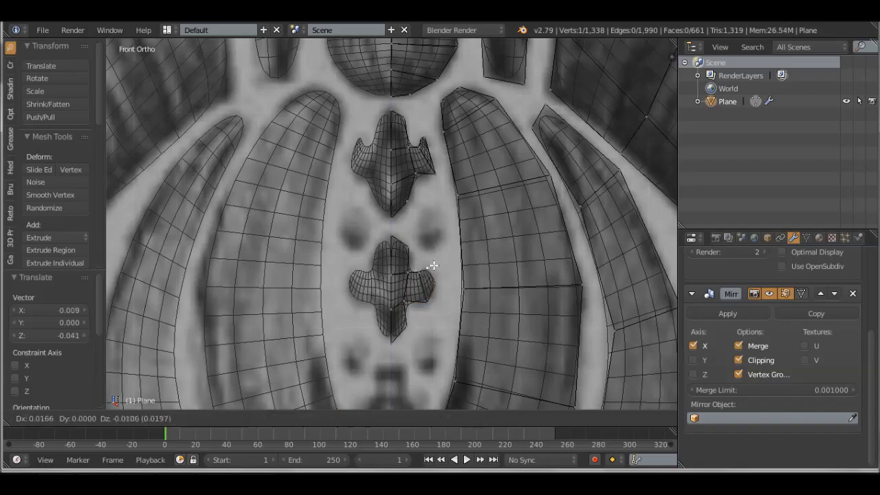
left_click(408, 287)
scroll(409, 287, "down", 2)
scroll(413, 275, "down", 3)
scroll(428, 196, "up", 2)
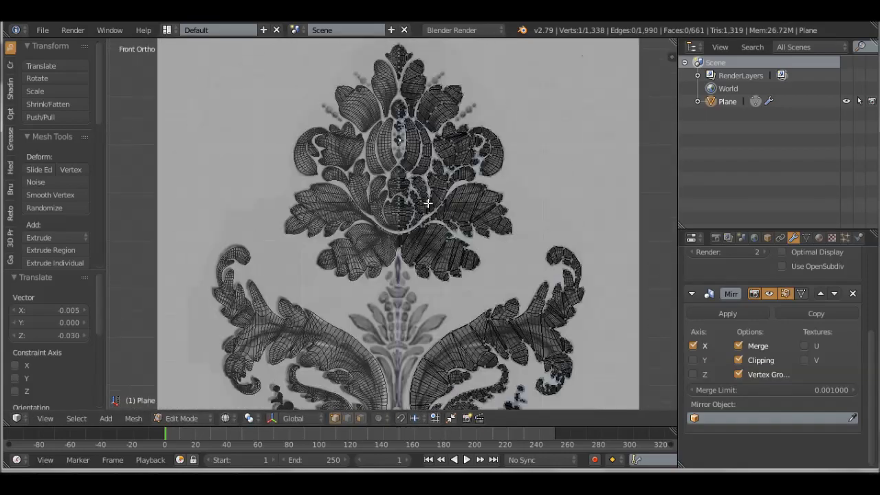
scroll(457, 337, "up", 2)
scroll(457, 337, "up", 3)
Step: Outline the lower shape with four vertices, extrude it, and move the new face upward
right_click(423, 208, "ctrl")
right_click(425, 234, "ctrl")
right_click(428, 246, "ctrl")
right_click(435, 236, "ctrl")
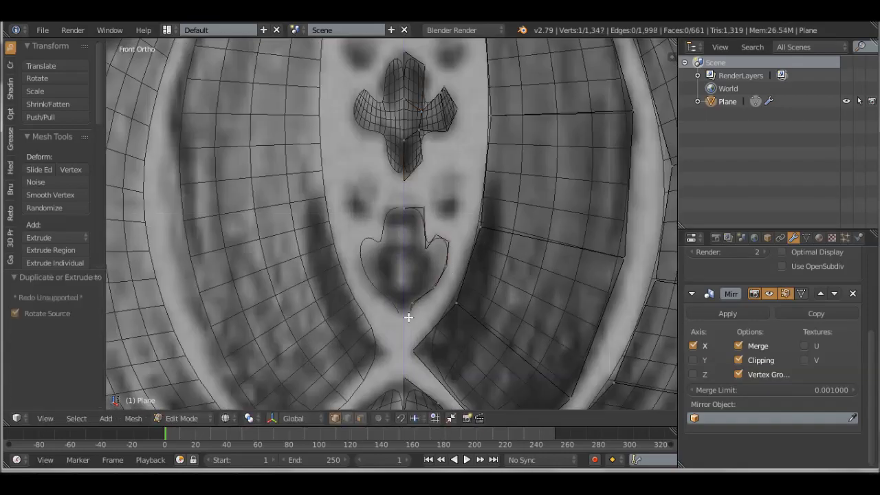
scroll(408, 317, "up", 2)
key("e")
left_click(412, 335)
key("e")
left_click(417, 287)
Step: Subdivide the selected edge on the lower shape
scroll(417, 295, "up", 2, "shift")
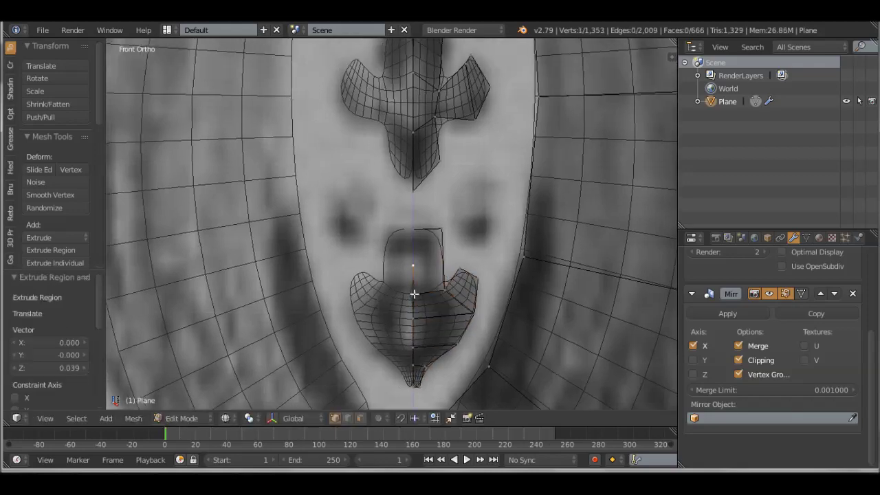
key("w")
left_click(414, 270)
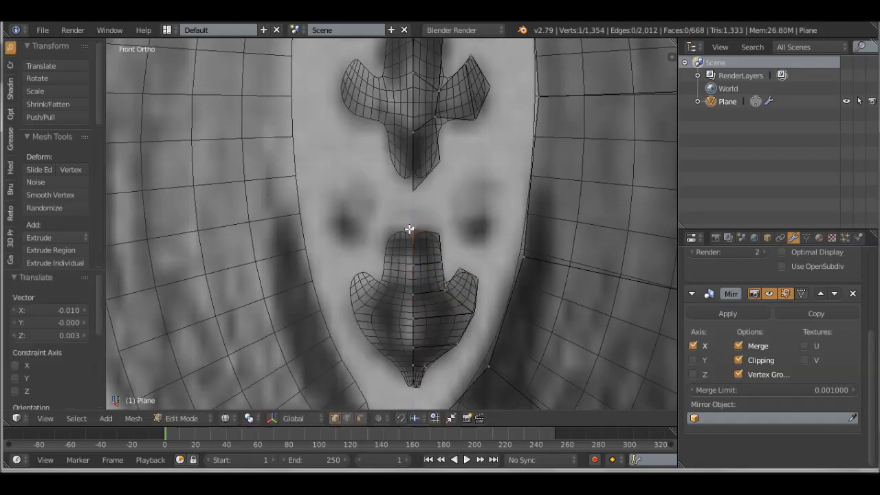
scroll(409, 229, "down", 5)
scroll(415, 252, "up", 4)
Step: Duplicate the small bud piece and place the copies beside the central stem
key("shift+d")
left_click(419, 236)
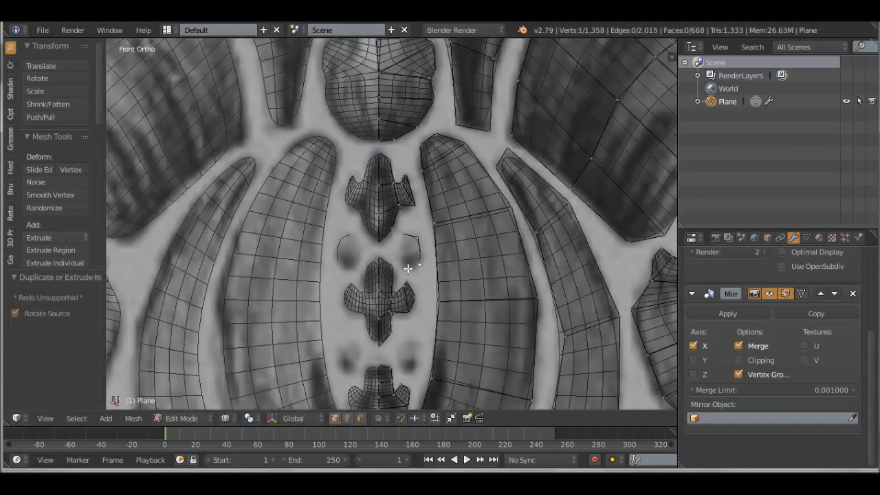
scroll(407, 259, "up", 2)
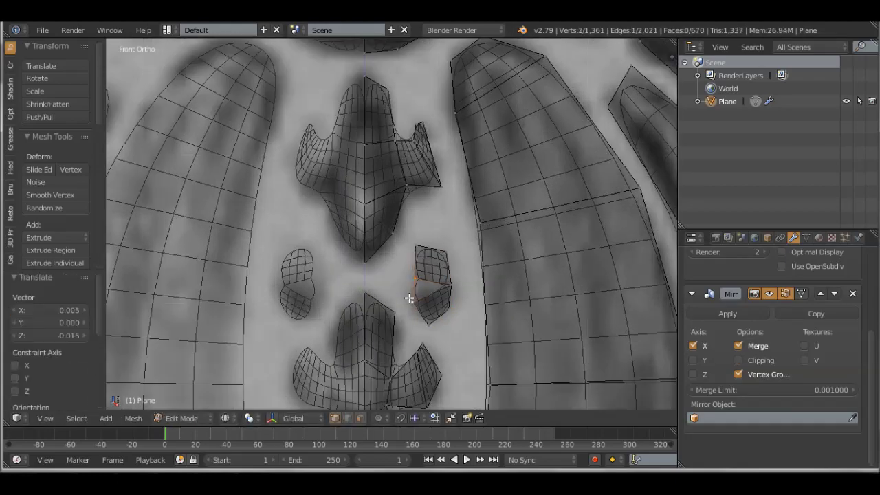
scroll(403, 305, "down", 3)
key("shift+d")
Step: Duplicate the small bead pieces and place the copies along the curling stem and beside the leaf
left_click(444, 348)
middle_click_drag(444, 348, 336, 370, "shift")
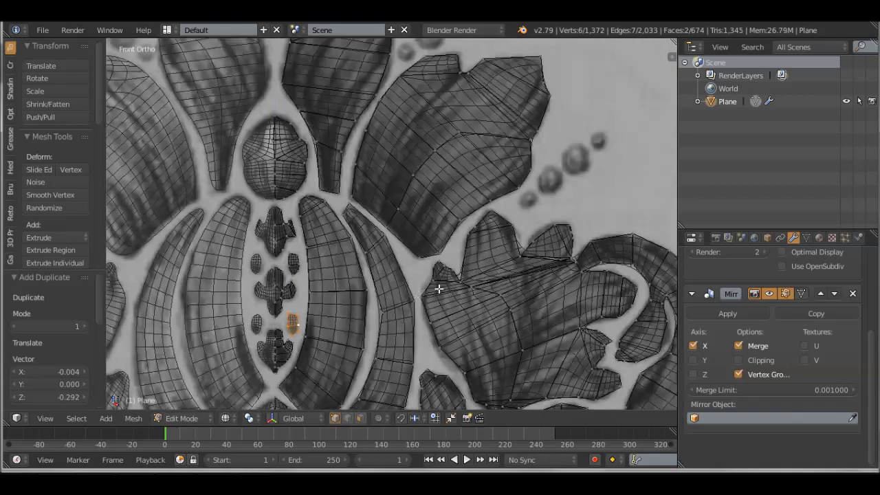
scroll(613, 200, "down", 3)
scroll(413, 190, "up", 8)
right_click_drag(405, 192, 413, 191)
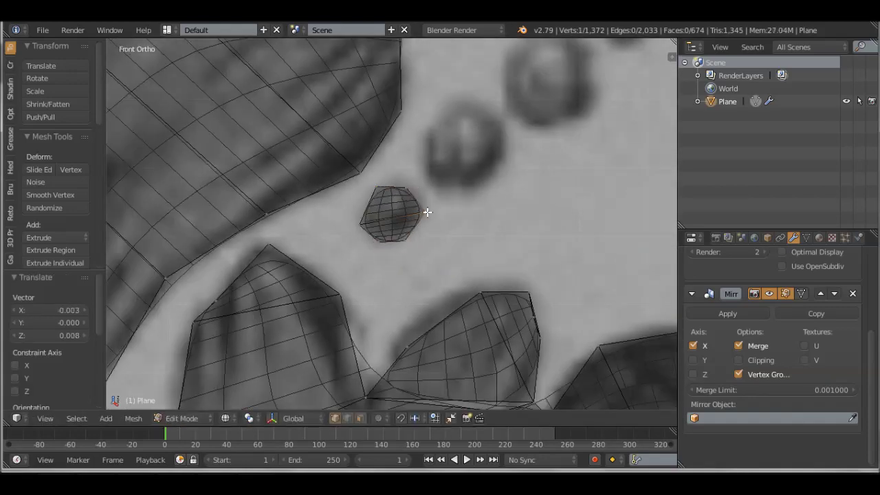
left_click(372, 188)
scroll(412, 186, "down", 2)
key("shift+v")
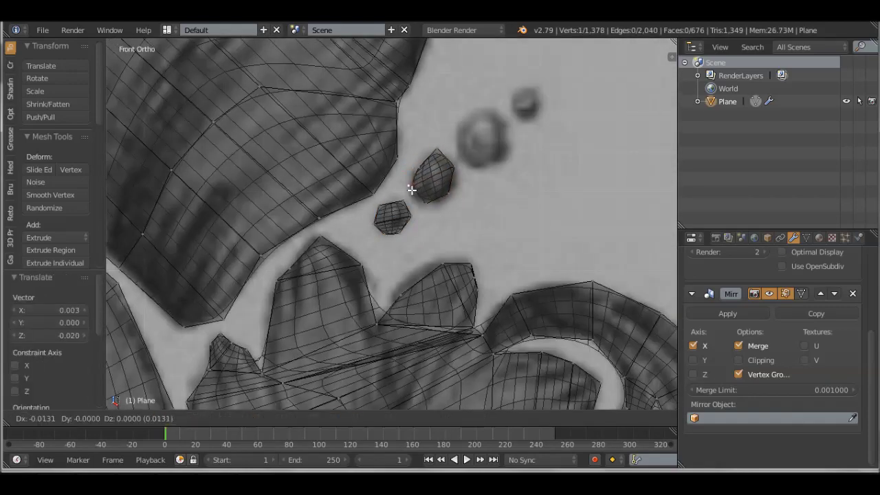
left_click(442, 207)
key("shift+d")
left_click(544, 130)
scroll(551, 138, "down", 5)
scroll(488, 279, "up", 3)
key("shift+d")
scroll(364, 190, "up", 2)
left_click(390, 229)
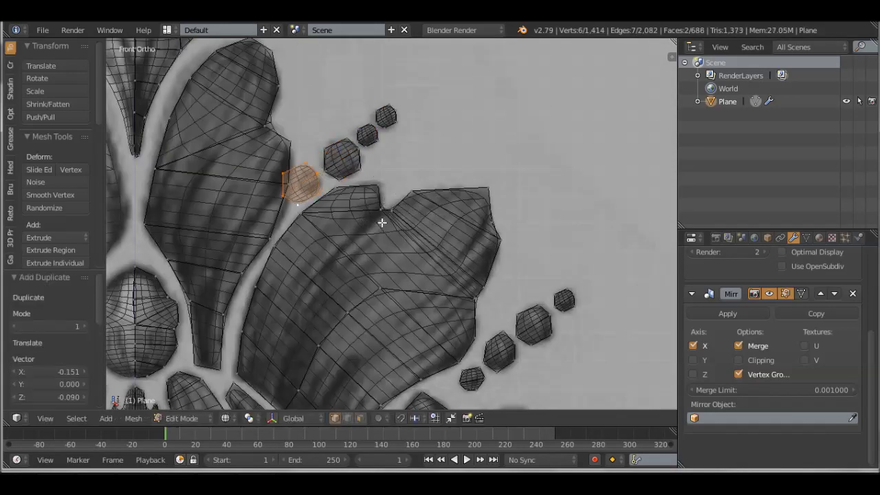
scroll(390, 229, "down", 4)
Step: Trace the outline of the flower inside the scroll and fill the first face on its right edge
middle_click_drag(385, 206, 413, 138, "shift")
scroll(465, 260, "up", 4)
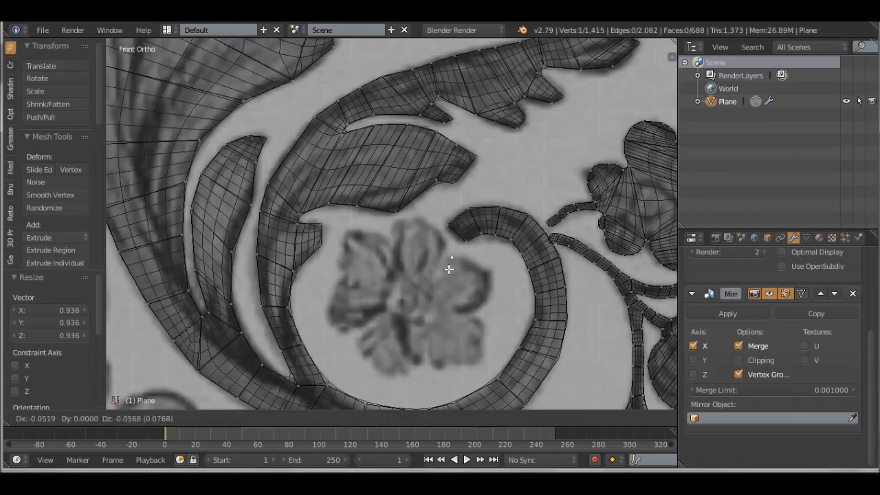
right_click(467, 260, "ctrl")
right_click(483, 270, "ctrl")
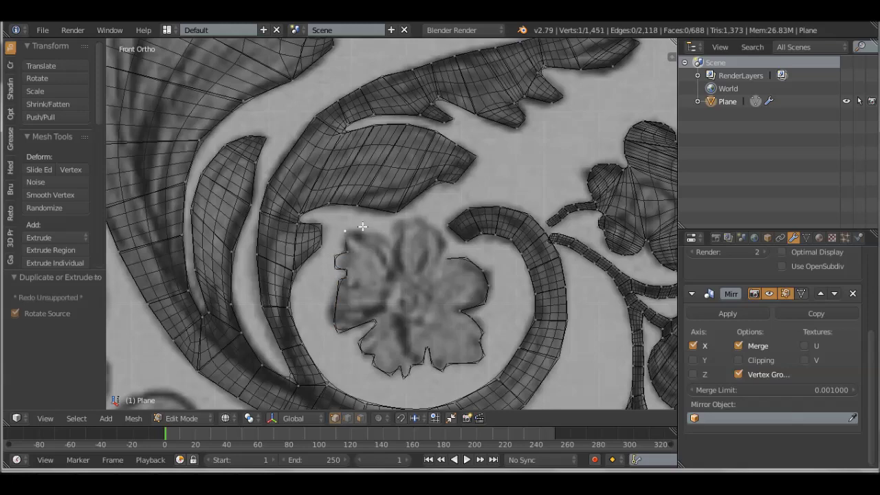
scroll(441, 273, "down", 3)
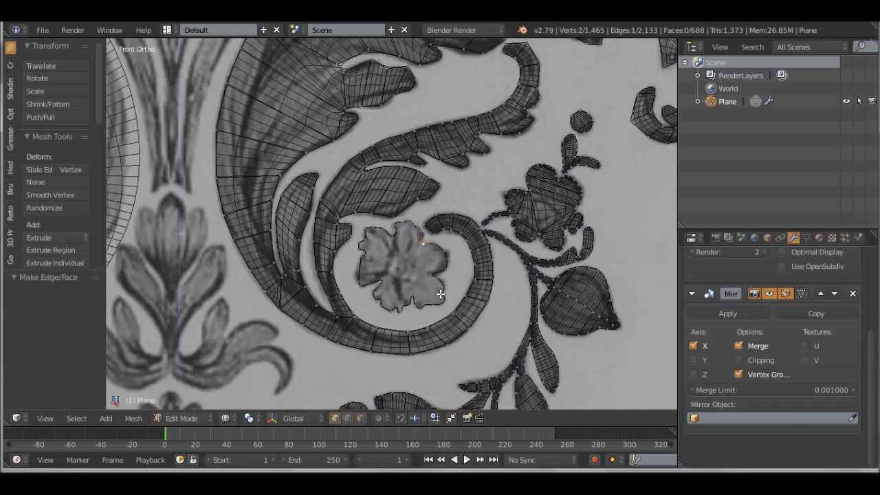
scroll(440, 295, "up", 2)
right_click(483, 272, "ctrl")
right_click(489, 287, "ctrl")
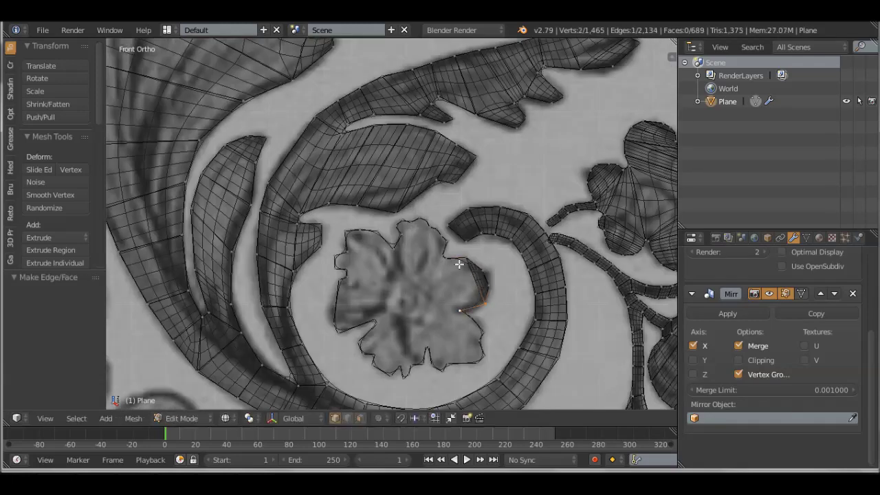
key("f")
Step: Fill faces around the flower's lower edge, rim and top until the mesh reaches 713 faces
scroll(506, 352, "up", 2)
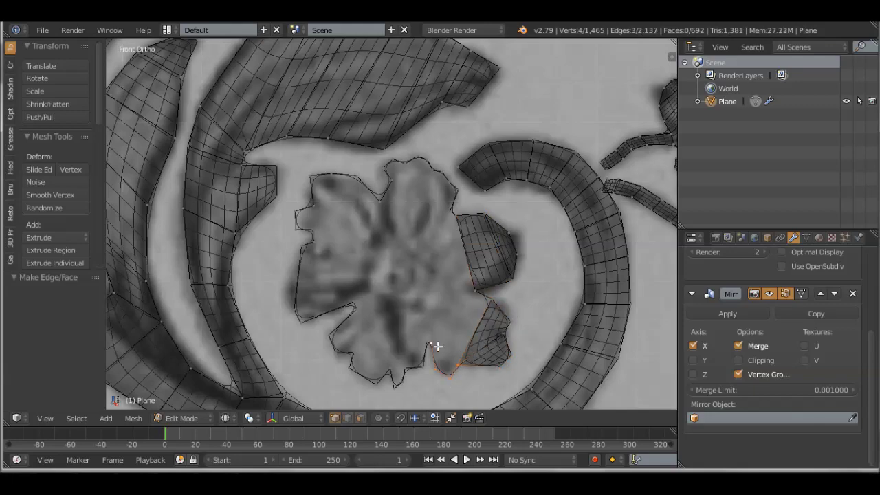
scroll(476, 294, "up", 1)
scroll(447, 337, "up", 1)
key("f")
scroll(515, 304, "up", 1)
key("f")
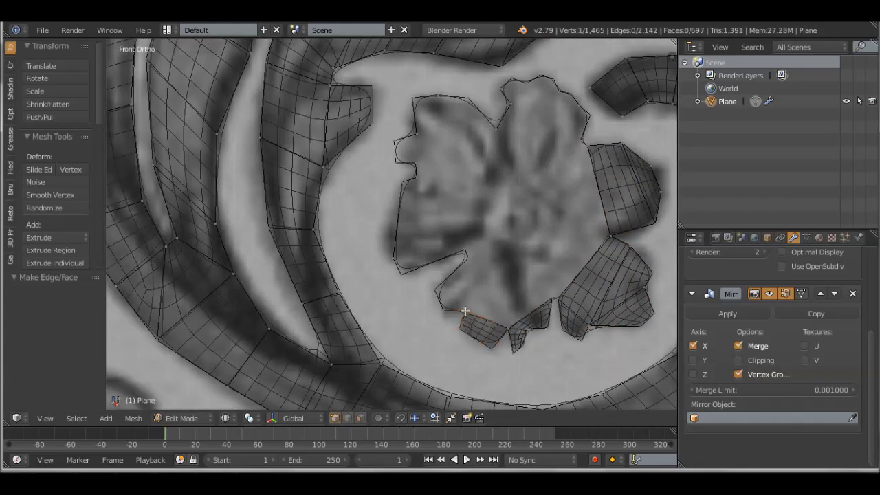
scroll(554, 341, "up", 1)
key("f")
scroll(554, 340, "up", 1)
key("f")
scroll(564, 252, "up", 1)
key("f")
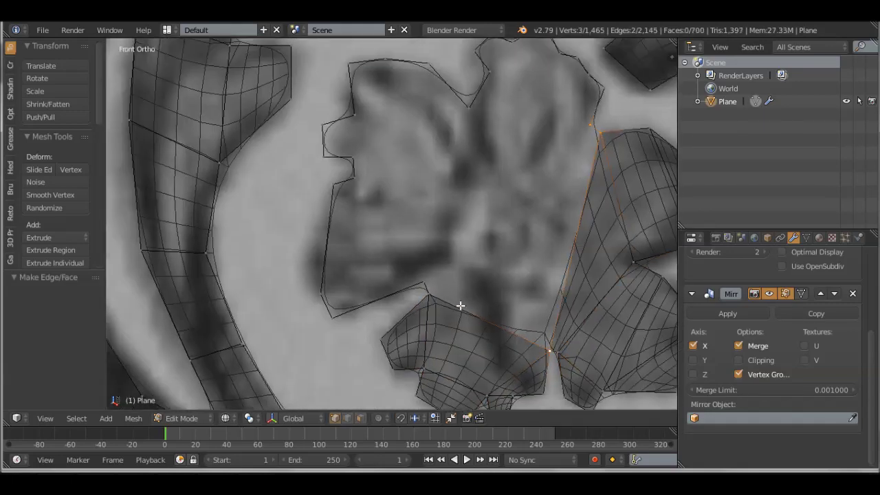
scroll(460, 304, "up", 2)
key("f")
key("f")
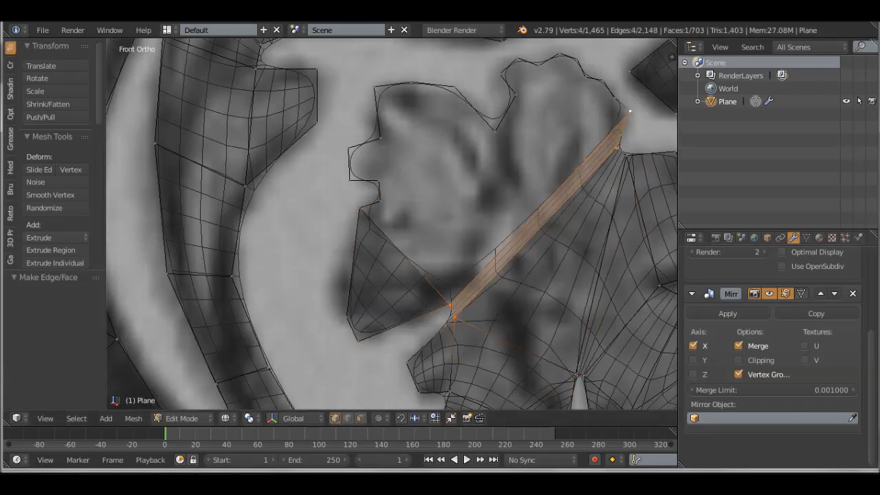
scroll(530, 201, "up", 1)
key("f")
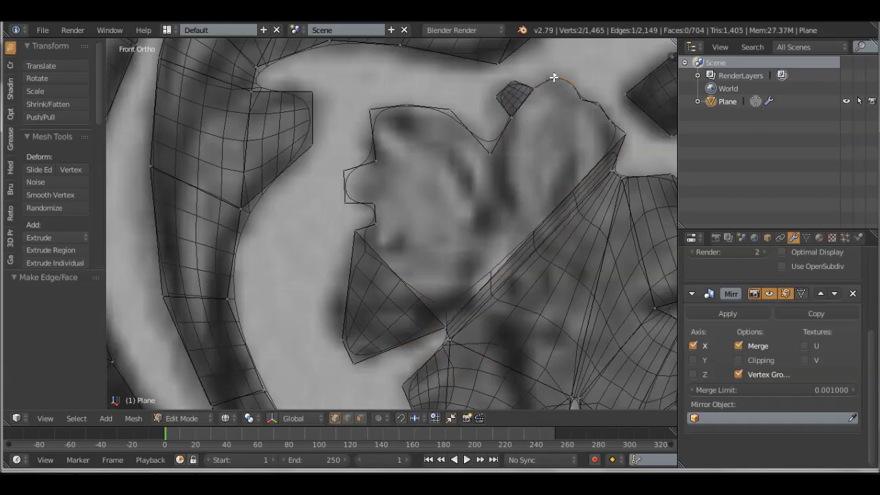
key("f")
scroll(454, 177, "down", 1)
scroll(455, 176, "up", 1)
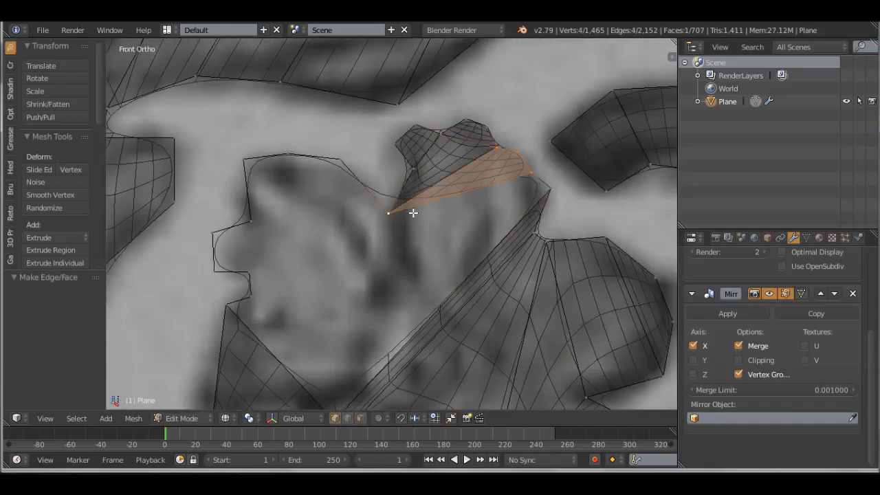
key("f")
scroll(381, 318, "up", 2)
key("f")
key("f")
scroll(360, 309, "down", 1)
scroll(450, 191, "down", 1)
key("f")
key("f")
scroll(422, 299, "down", 1)
key("f")
key("f")
scroll(460, 302, "down", 4)
Step: Set the background image X offset to 0.02 in the view properties panel
mouse_move(460, 302)
middle_mouse_down("shift")
mouse_move(441, 172)
mouse_move(440, 275)
middle_mouse_up("shift")
key("n")
scroll(618, 230, "down", 5)
scroll(618, 230, "up", 3)
scroll(618, 231, "down", 4)
scroll(617, 231, "down", 4)
scroll(473, 230, "up", 3)
scroll(472, 230, "down", 3)
scroll(449, 261, "down", 2)
scroll(403, 211, "up", 5)
middle_click_drag(403, 211, 420, 205, "shift")
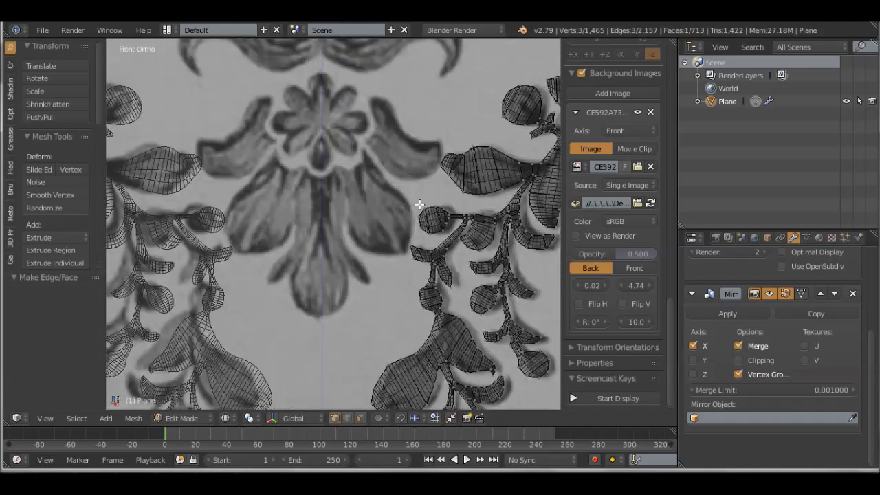
Step: Enable Clipping on the Mirror modifier so vertices stay on the mirror seam
scroll(419, 204, "up", 3)
scroll(398, 195, "down", 3)
scroll(411, 302, "down", 3, "shift")
right_click(350, 320, "ctrl")
key("g")
left_click(359, 317)
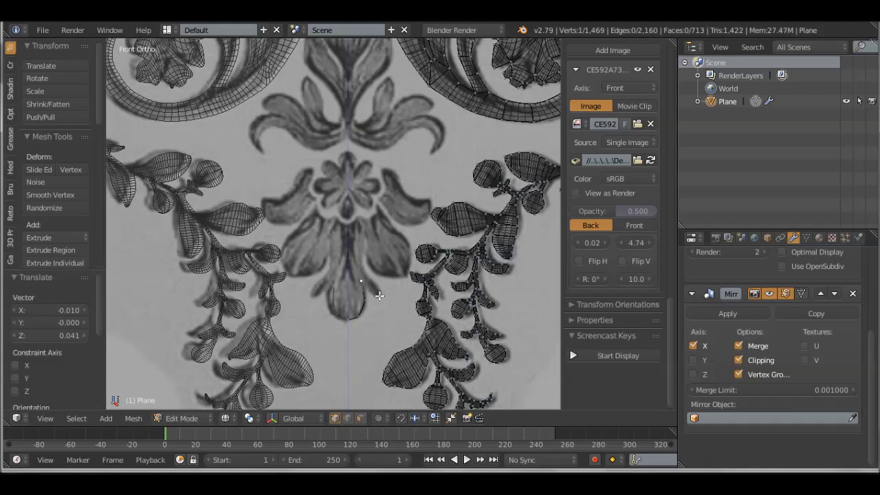
Step: Fill faces over the lower central leaf out to the mirror seam
right_click(359, 265, "ctrl")
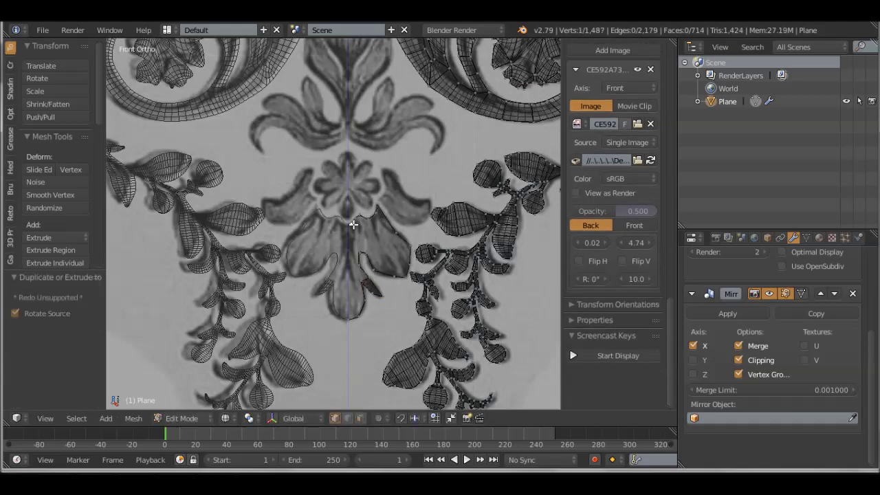
scroll(353, 224, "up", 2)
key("f")
scroll(408, 239, "up", 2, "shift")
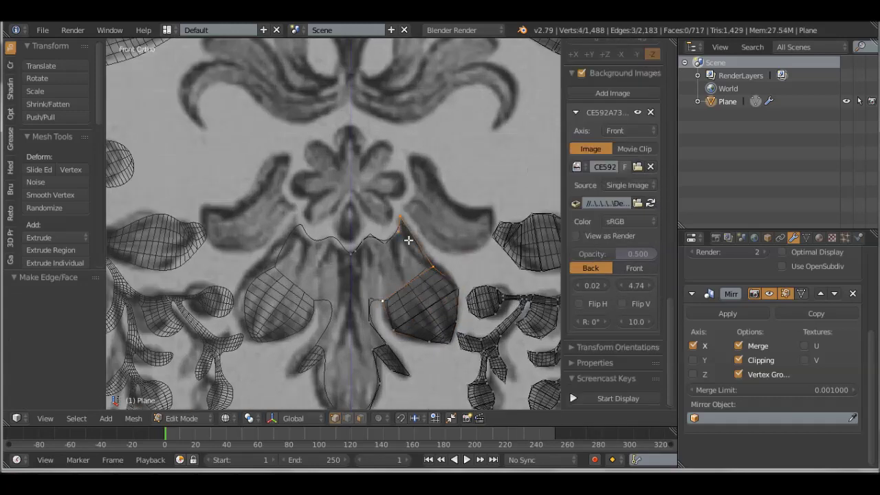
right_click(364, 257, "shift")
key("f")
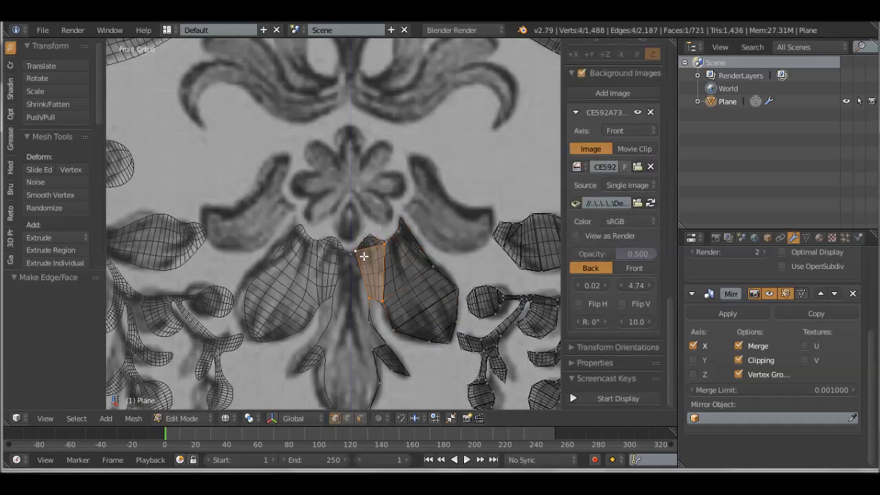
scroll(364, 256, "up", 2)
right_click(354, 259)
key("e")
scroll(348, 213, "down", 2, "shift")
key("f")
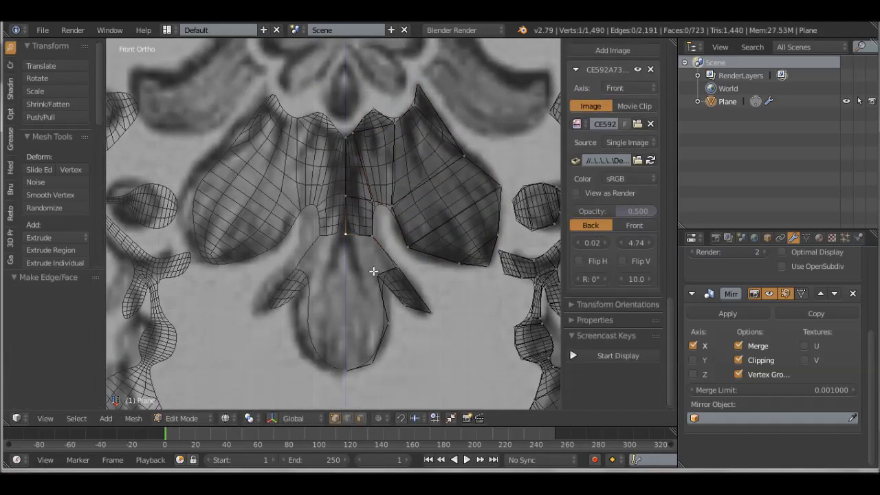
key("e")
left_click(358, 334)
scroll(363, 289, "down", 2)
scroll(364, 286, "down", 2)
scroll(364, 286, "down", 1)
scroll(406, 320, "up", 3, "shift")
scroll(449, 354, "up", 2)
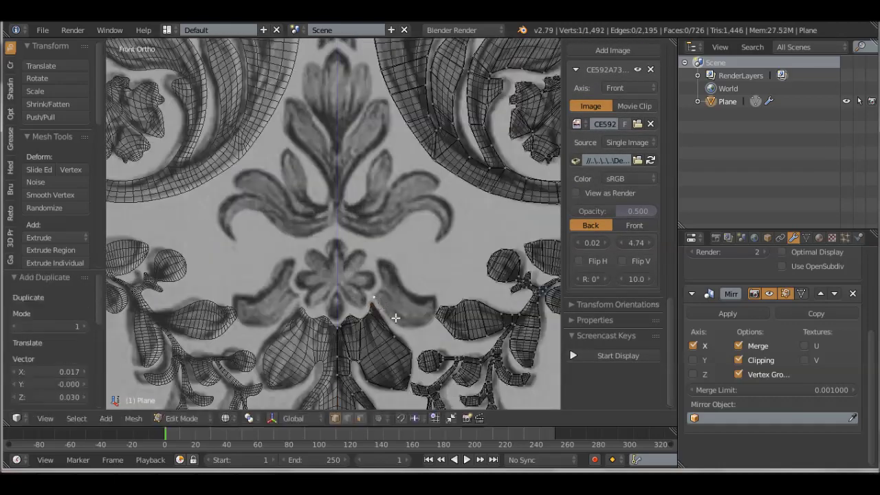
Step: Fill a face on the small side leaf and start outlining the central small flower
right_click(392, 267, "ctrl")
key("f")
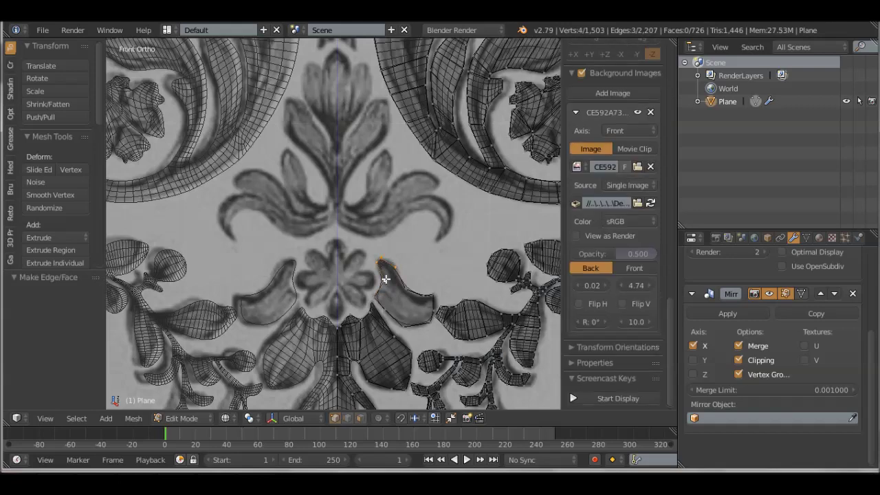
right_click(410, 292, "ctrl")
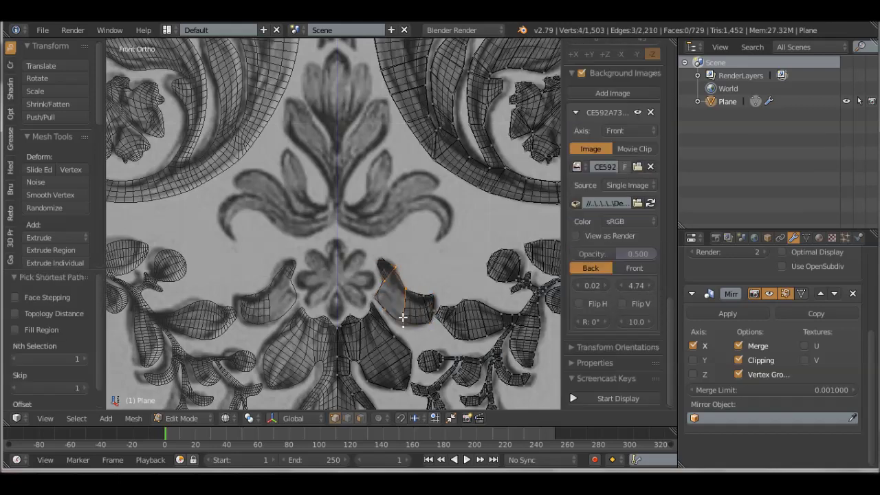
key("f")
right_click(372, 273, "ctrl")
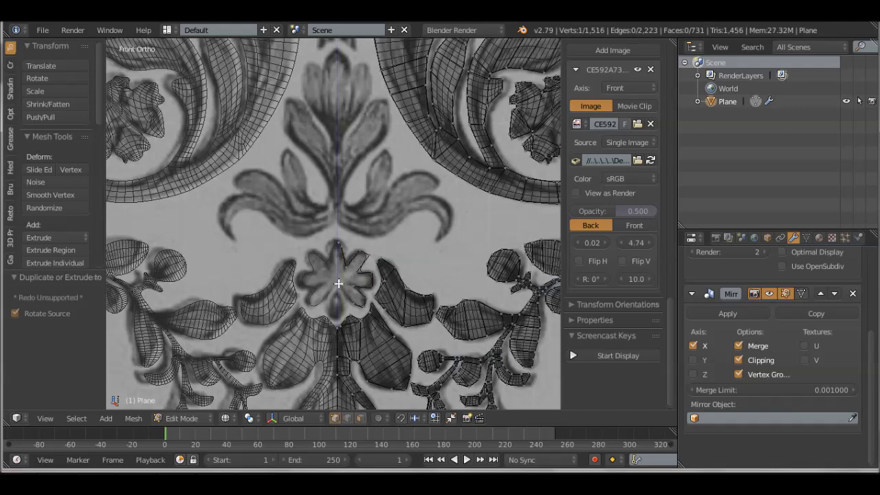
Step: Extrude vertices around the small central flower, fill its faces and adjust vertices onto the petal edges
scroll(339, 283, "up", 2)
key("e")
left_click(367, 304)
right_click(344, 286, "shift")
key("f")
key("f")
right_click_drag(343, 315, 338, 314)
scroll(338, 275, "down", 4)
scroll(371, 315, "up", 4)
left_click(376, 381)
scroll(350, 374, "up", 1)
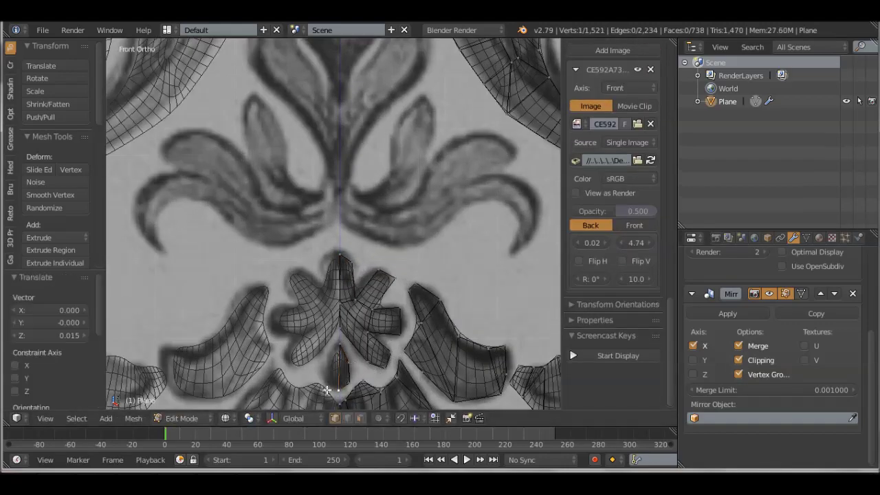
left_click(340, 337)
scroll(340, 336, "down", 2)
Step: Extend the mesh along the flower stem and begin tracing the curled leaf above
right_click(377, 289, "ctrl")
right_click(431, 275, "ctrl")
key("f")
key("e")
right_click(426, 242, "ctrl")
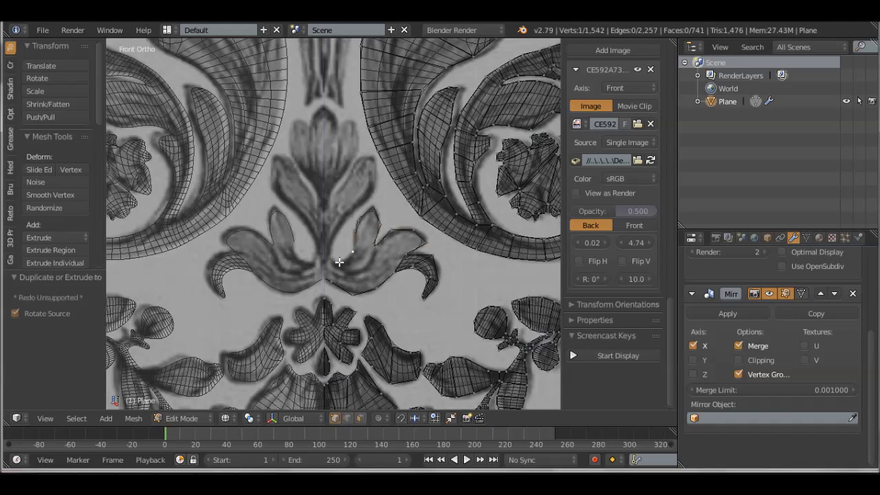
Step: Fill two quads on the upper leaf and slide a vertex along its edge
key("g")
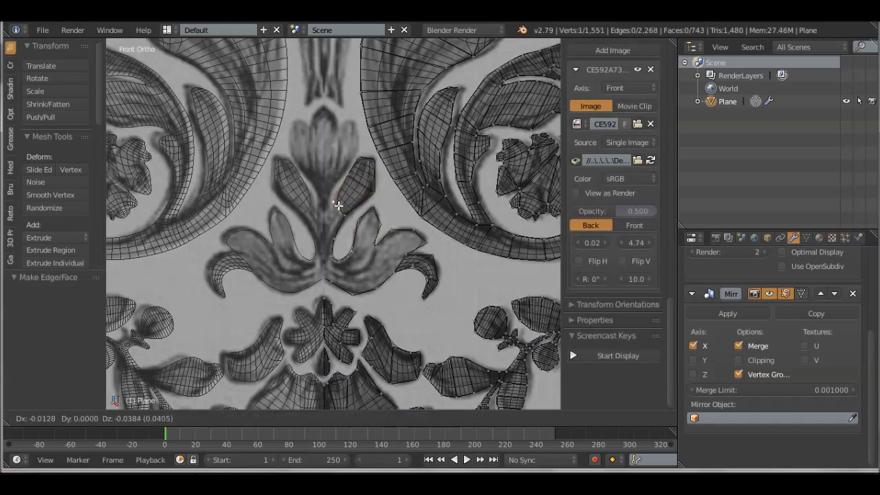
left_click(342, 204)
scroll(401, 308, "up", 2)
key("f")
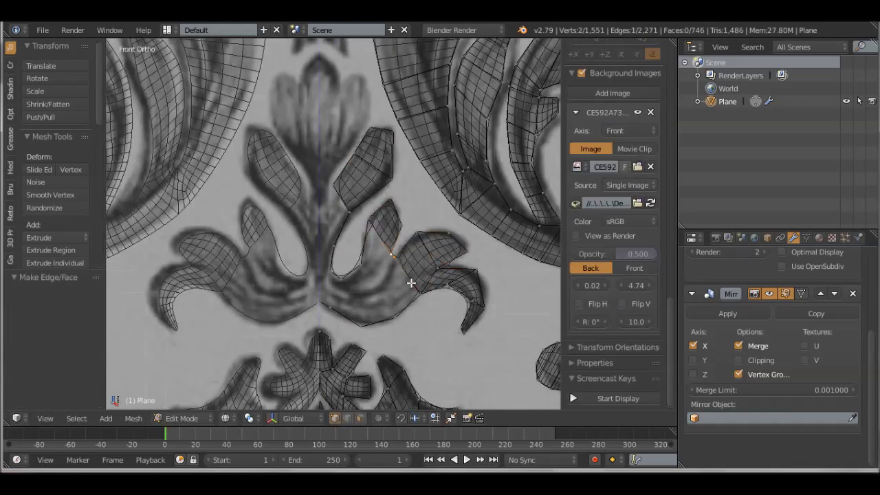
key("f")
right_click(355, 319)
key("g")
left_click(319, 304)
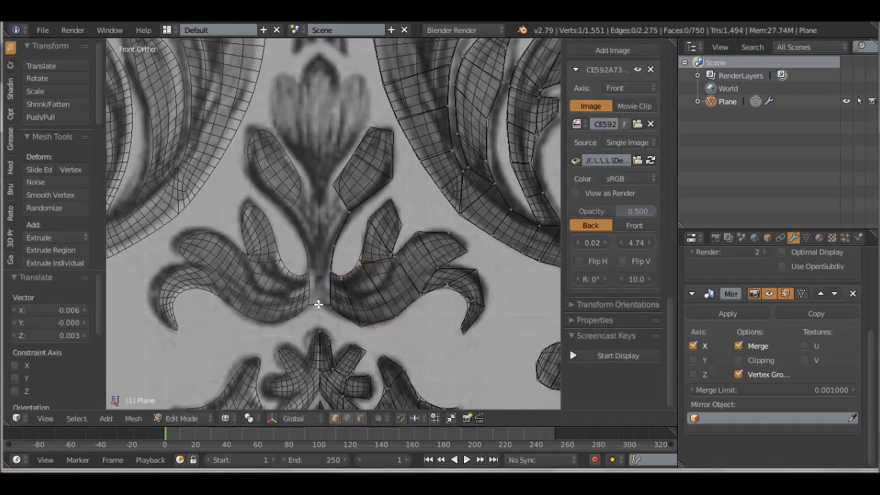
left_click(383, 304)
scroll(383, 304, "up", 2)
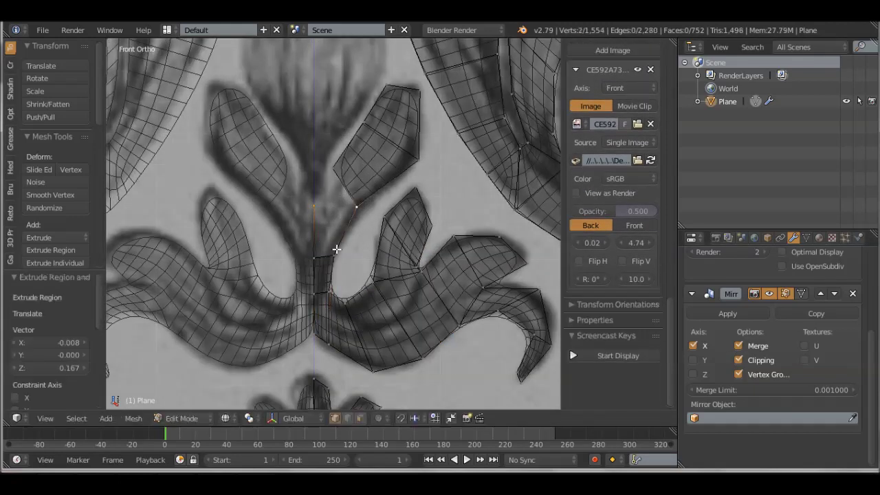
Step: Extrude vertices up the top petal outline and fill the petals and flower base with faces
key("e")
left_click(340, 186)
key("e")
left_click(326, 170)
scroll(326, 169, "down", 3)
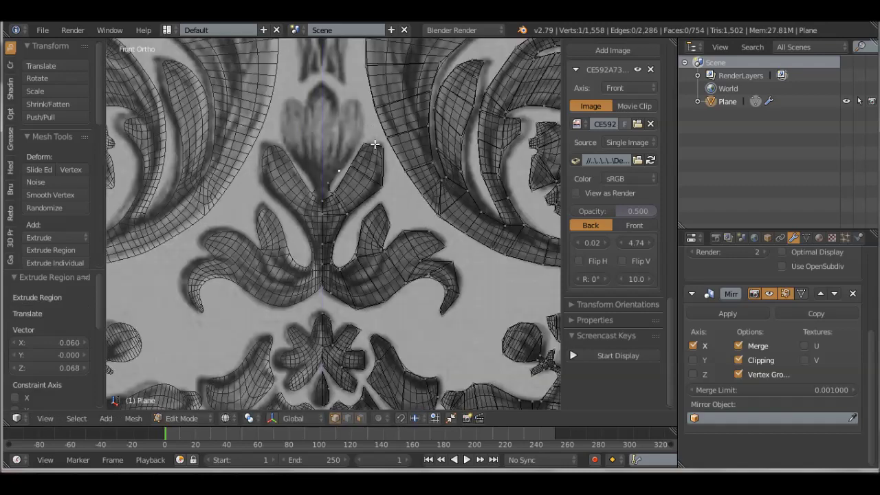
scroll(384, 57, "up", 4)
key("e")
left_click(292, 88)
scroll(292, 88, "up", 1)
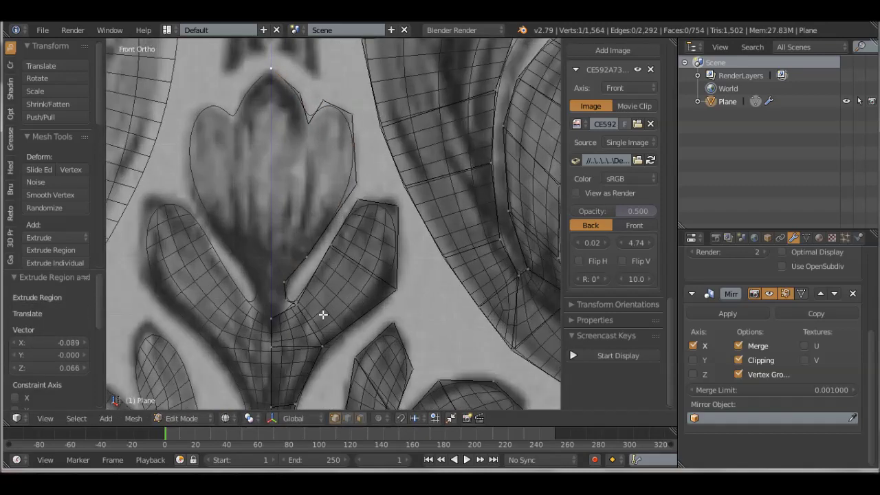
key("f")
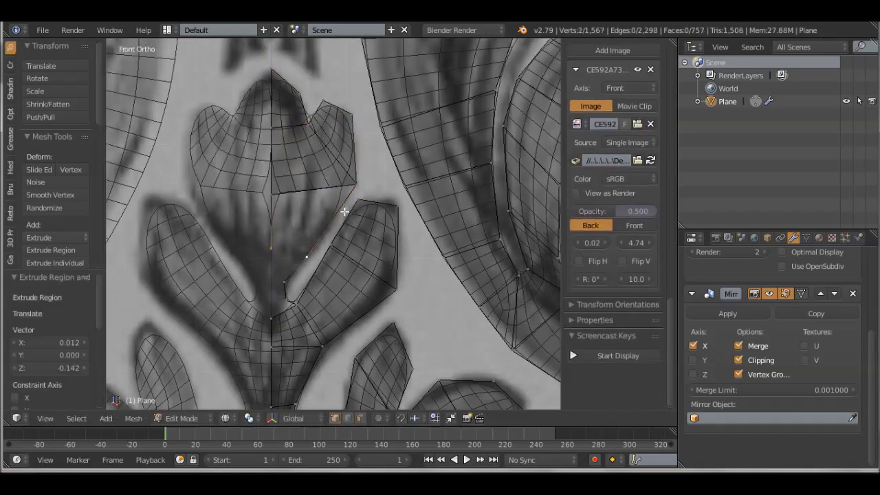
scroll(281, 291, "up", 2)
key("f")
scroll(319, 268, "down", 4)
Step: Start a new vertex chain running up the inner leaf edge
middle_click_drag(331, 240, 385, 232, "shift")
scroll(334, 305, "up", 3)
scroll(370, 290, "up", 1)
scroll(370, 290, "down", 1)
key("e")
left_click(356, 282)
right_click(356, 282, "ctrl")
right_click(381, 184, "ctrl")
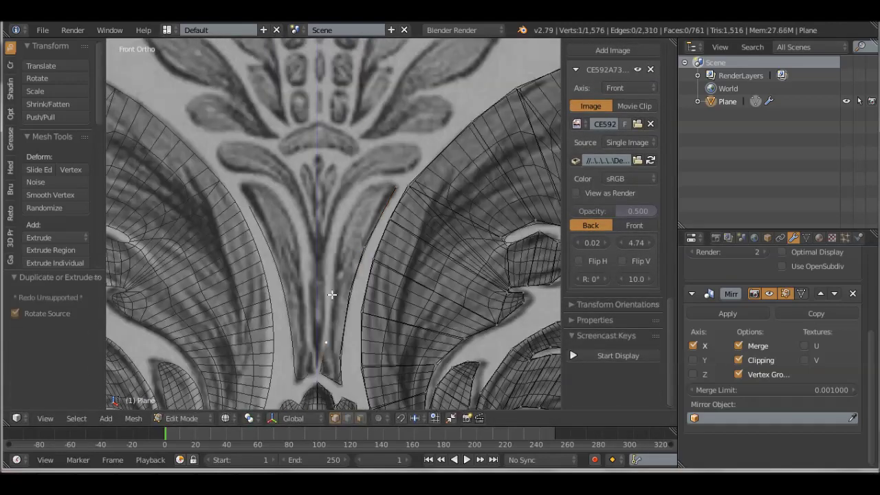
Step: Extend the leaf strip with another vertex and add a loop cut across it
right_click(368, 186, "ctrl")
key("g")
left_click(397, 141)
key("ctrl+r")
left_click(364, 200)
scroll(366, 261, "down", 2)
scroll(366, 262, "up", 2)
scroll(374, 309, "down", 2)
scroll(406, 236, "down", 2)
scroll(390, 238, "up", 5)
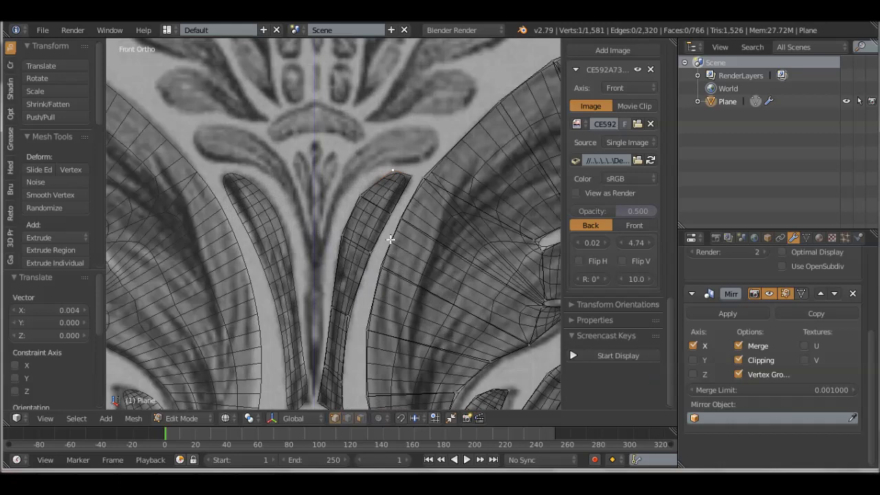
left_click(429, 197)
Step: Extrude vertices up the thin stalk leaf outline and fill its strip with a face
right_click(340, 201, "ctrl")
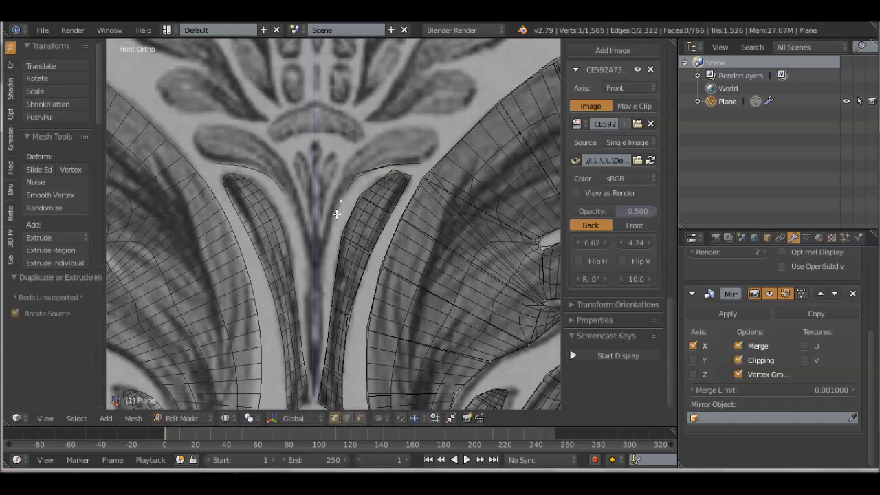
left_click(322, 392)
scroll(324, 335, "up", 2)
key("e")
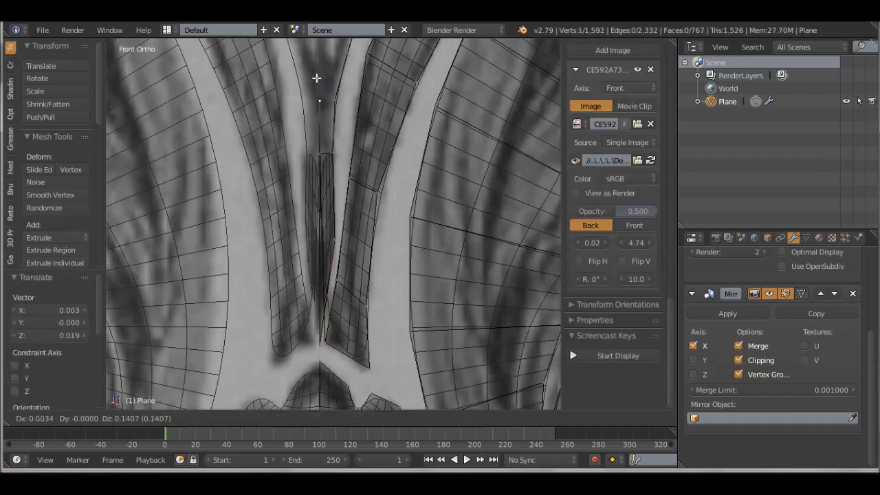
left_click(317, 79)
scroll(306, 206, "down", 3)
key("f")
key("e")
left_click(448, 135)
Step: Extend the curled petal outline down toward the stem
right_click(403, 138, "ctrl")
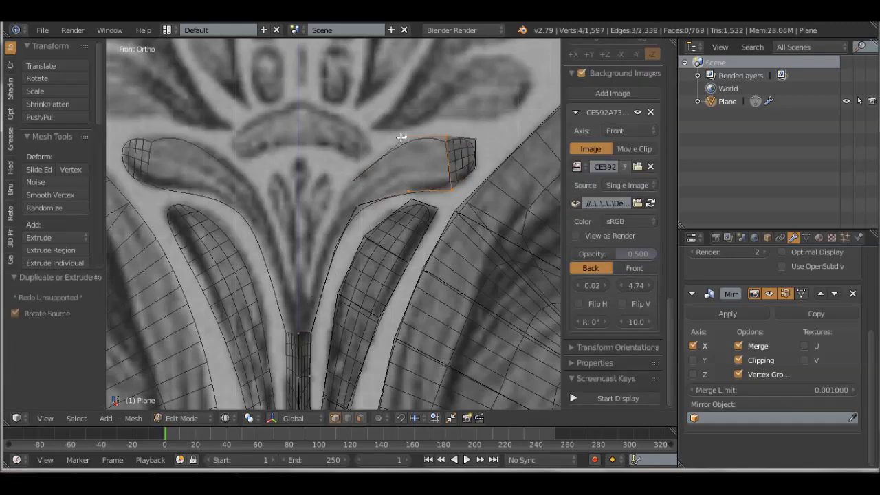
right_click(318, 259, "ctrl")
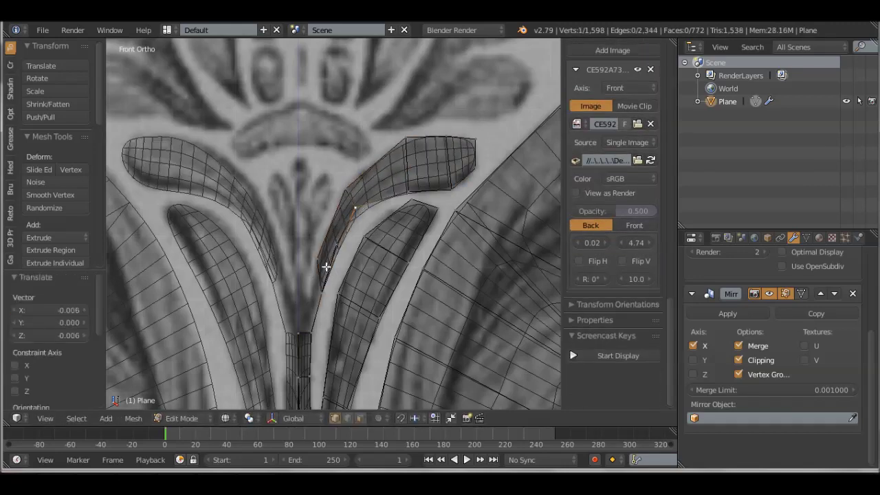
key("e")
left_click(321, 291)
scroll(323, 302, "up", 1)
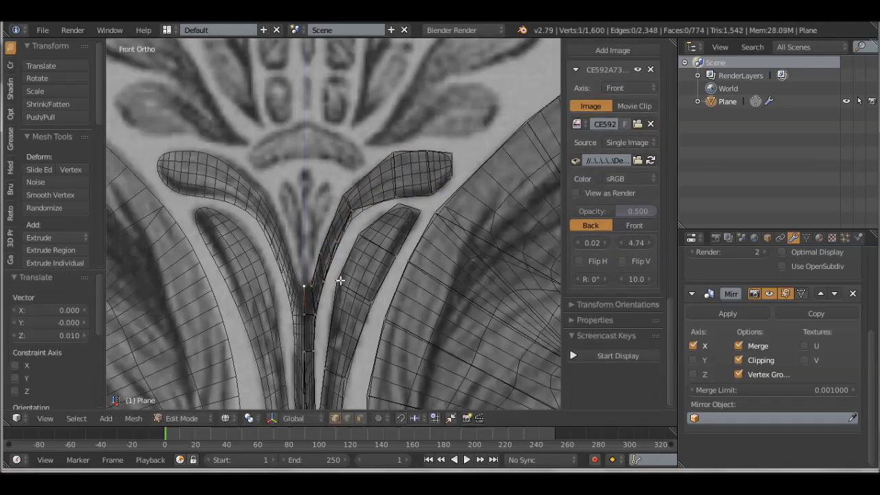
Step: Fill the stem faces beneath the bud and extrude a vertex at the bud tip
right_click(327, 202, "ctrl")
scroll(298, 140, "up", 3)
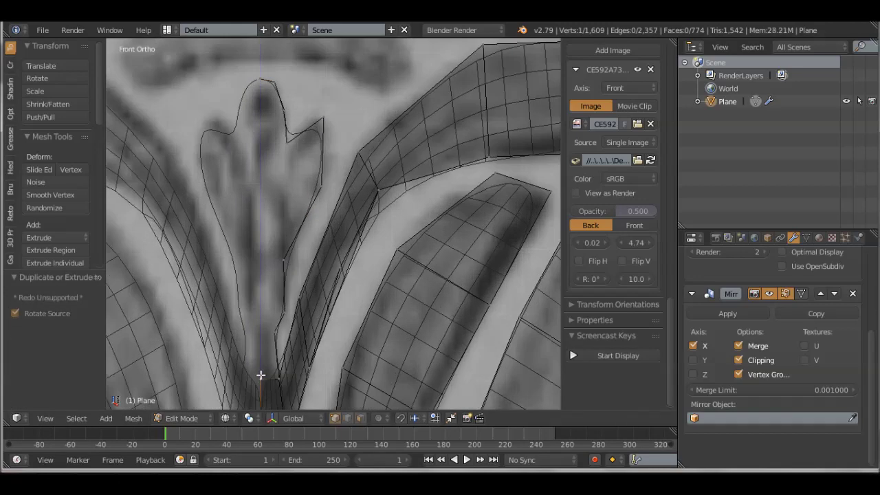
key("e")
left_click(281, 309)
key("f")
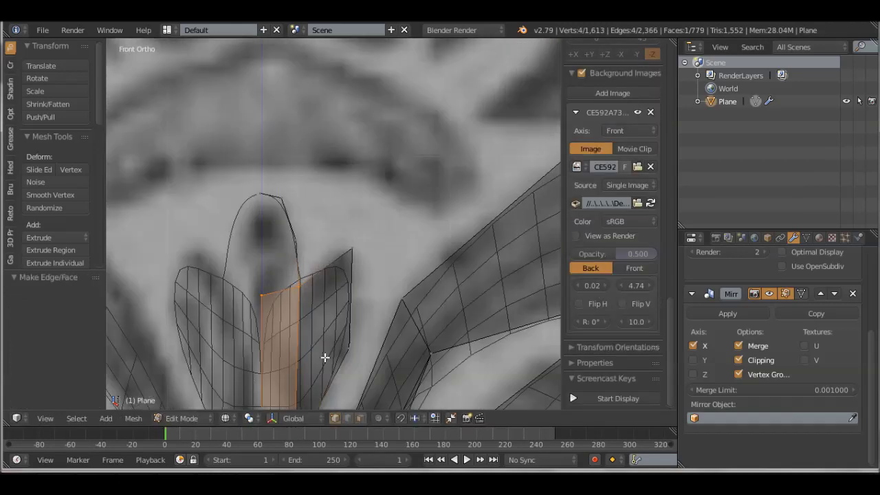
right_click(262, 223)
key("e")
left_click(284, 233)
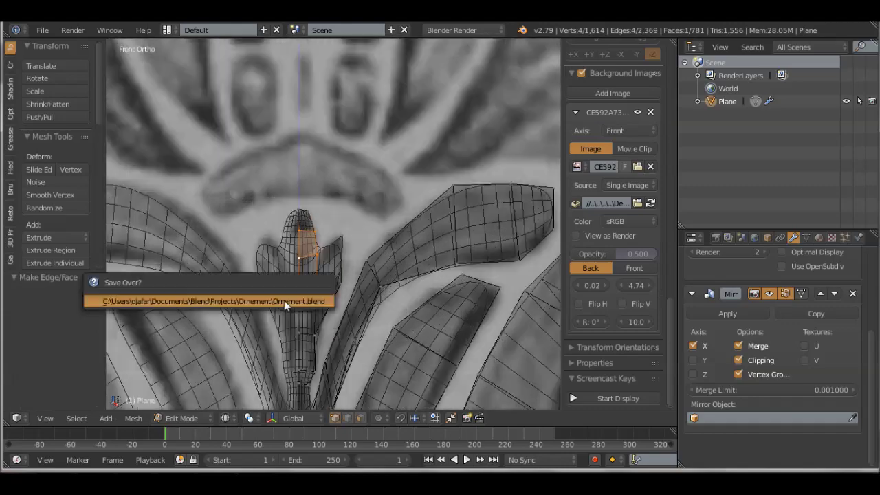
Step: Place vertices along the side leaf outline and fill it with a face
scroll(284, 300, "down", 3)
scroll(330, 310, "up", 1)
scroll(360, 325, "up", 2)
left_click(360, 326)
left_click(383, 258, "ctrl")
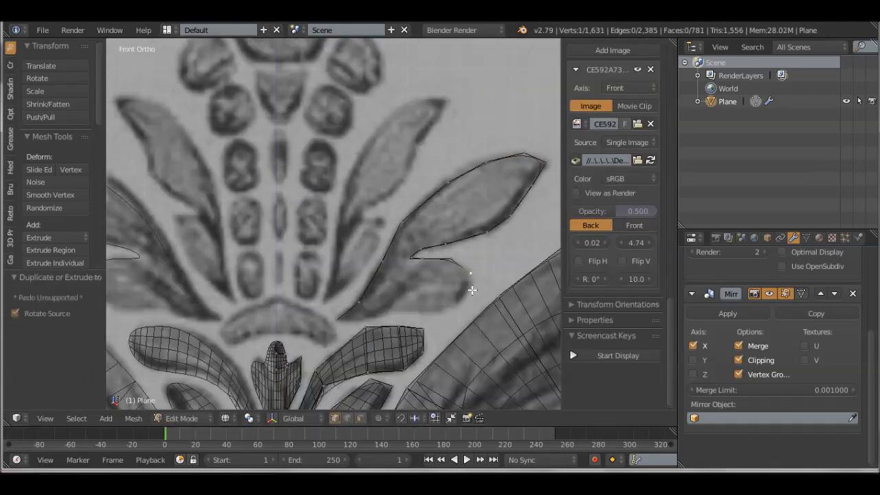
right_click(407, 260, "shift")
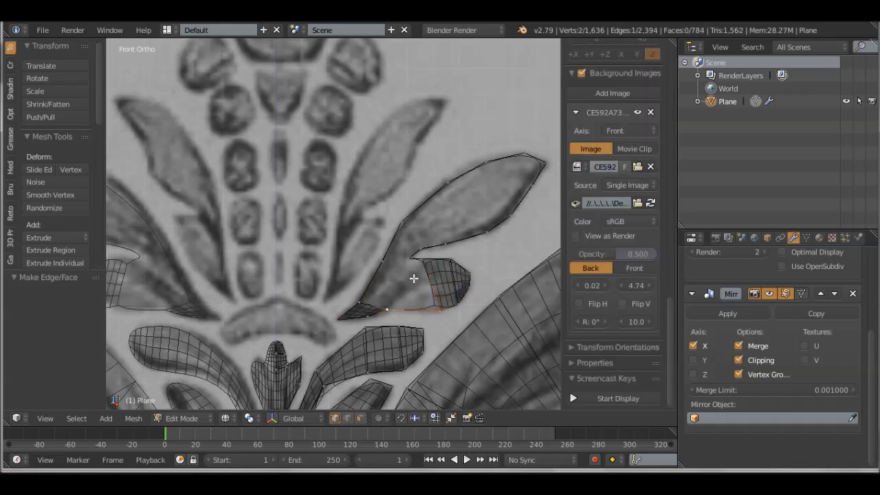
key("f")
Step: Reshape the leaf with a moved vertex, extrude its outline and fill the upper leaf quads
key("f")
key("f")
key("f")
key("f")
key("g")
left_click(505, 170)
key("e")
left_click(530, 185)
key("f")
key("f")
key("f")
scroll(537, 172, "down", 3)
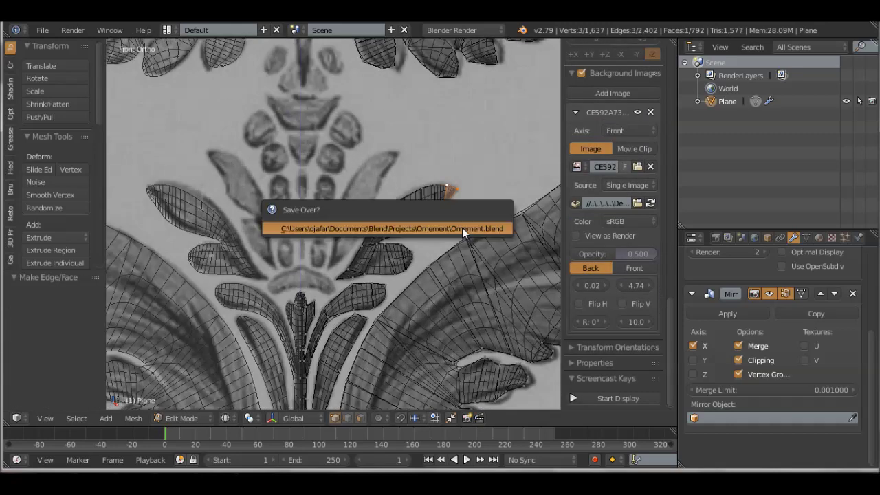
scroll(344, 301, "up", 3)
Step: Save over the project file, then fill faces in the next leaf outline
key("shift+d")
left_click(332, 288)
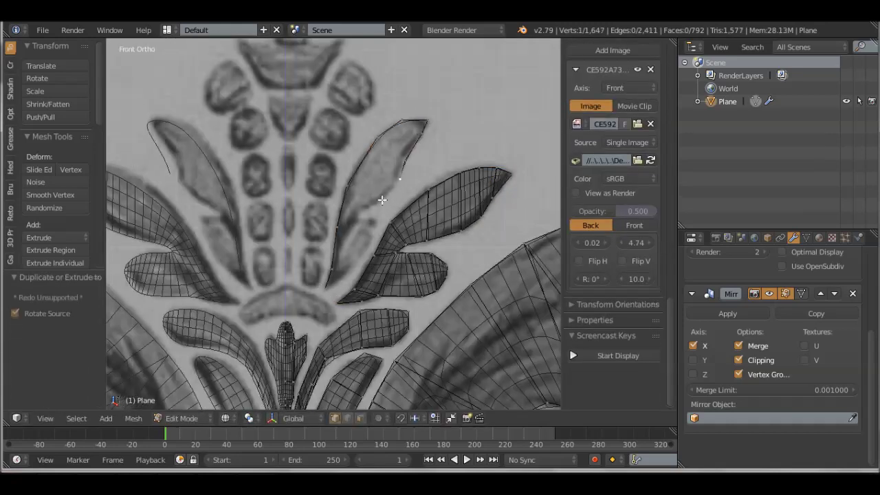
key("f")
key("f")
key("f")
key("f")
scroll(364, 224, "up", 1)
scroll(343, 280, "up", 1)
Step: Subdivide two leaf edges and fill the leaf's remaining face
key("f")
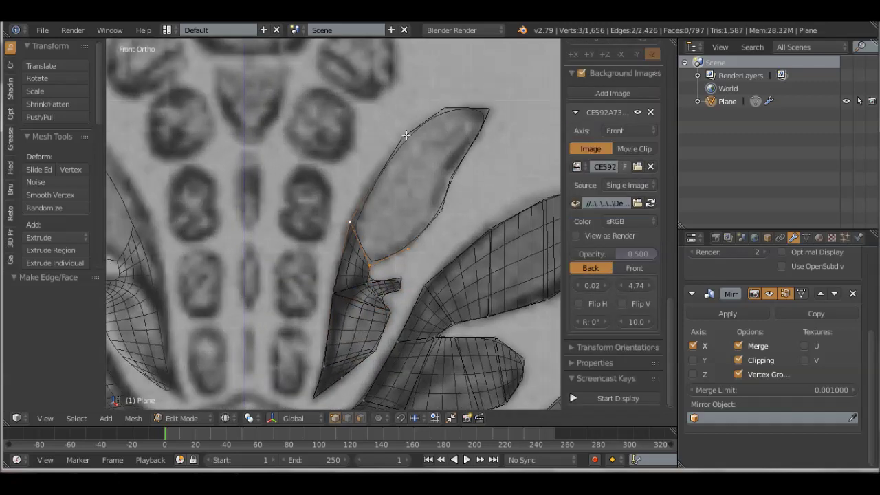
left_click(403, 137)
left_click(440, 210, "shift")
key("w")
left_click(377, 174)
key("f")
scroll(378, 174, "down", 3)
scroll(393, 252, "down", 2)
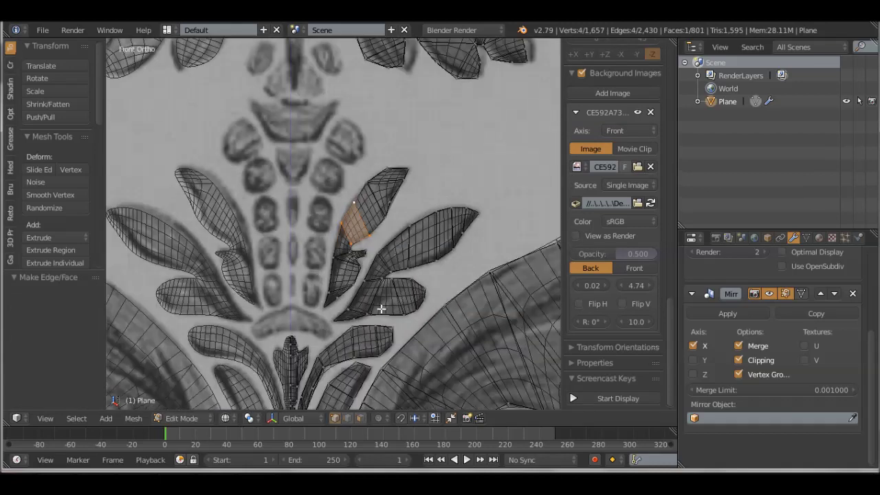
scroll(383, 309, "up", 4)
Step: Extrude and fill quads along the arched base outline
key("e")
left_click(341, 355)
right_click(311, 330, "ctrl")
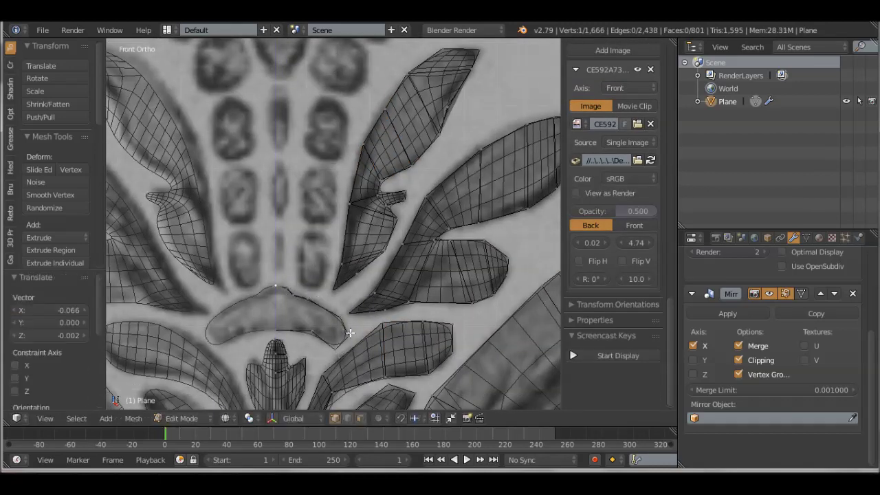
right_click(342, 318, "shift")
key("f")
key("e")
left_click(295, 300)
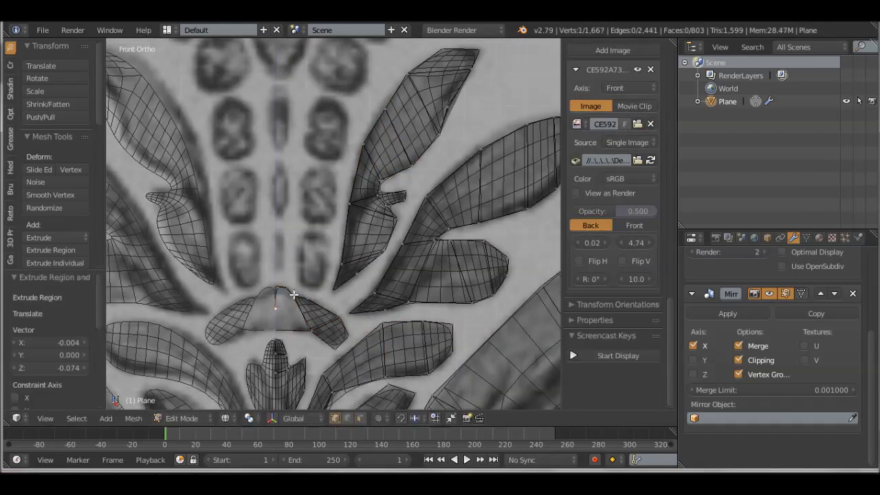
key("f")
scroll(348, 331, "down", 2)
scroll(348, 331, "up", 2)
scroll(354, 294, "up", 1)
Step: Duplicate a quad for the oval beads and place copies up the bead column
key("shift+d")
left_click(326, 338)
scroll(336, 301, "up", 1)
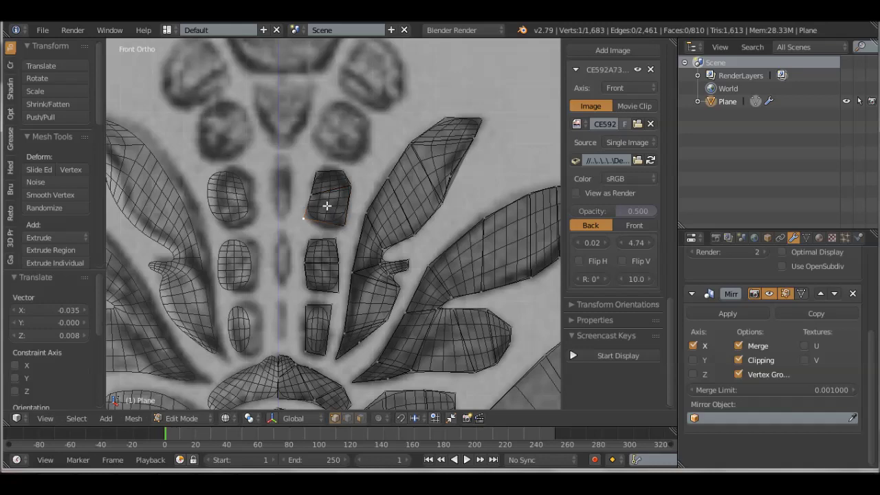
right_click_drag(305, 215, 307, 217)
key("shift+d")
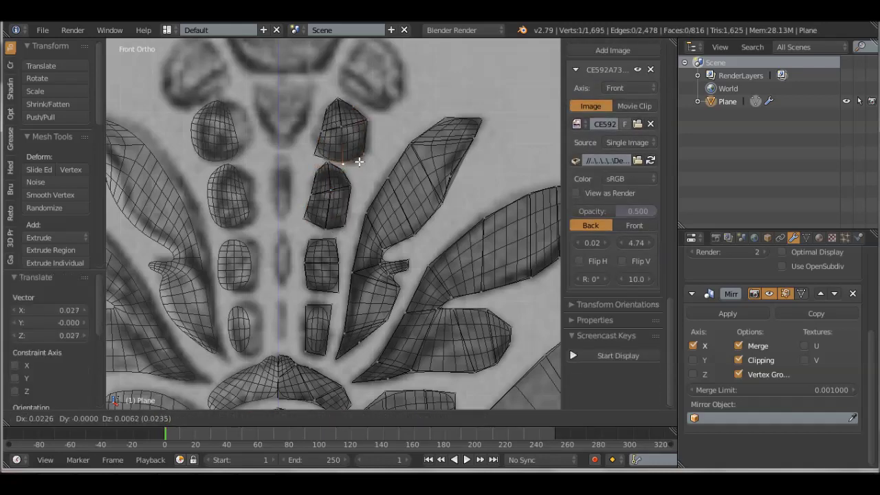
left_click(355, 113)
scroll(355, 114, "up", 2)
key("g")
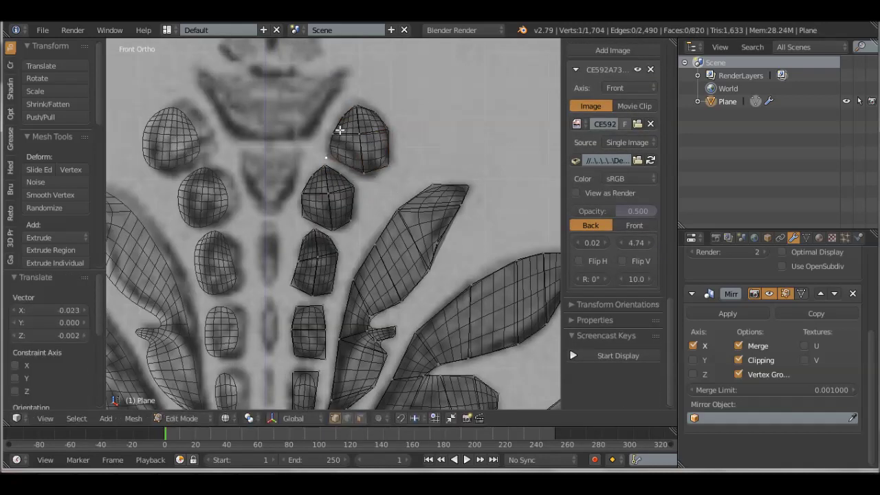
left_click(393, 151)
Step: Extrude a new outline from the ornament piece and switch to edge selection
scroll(376, 186, "down", 2)
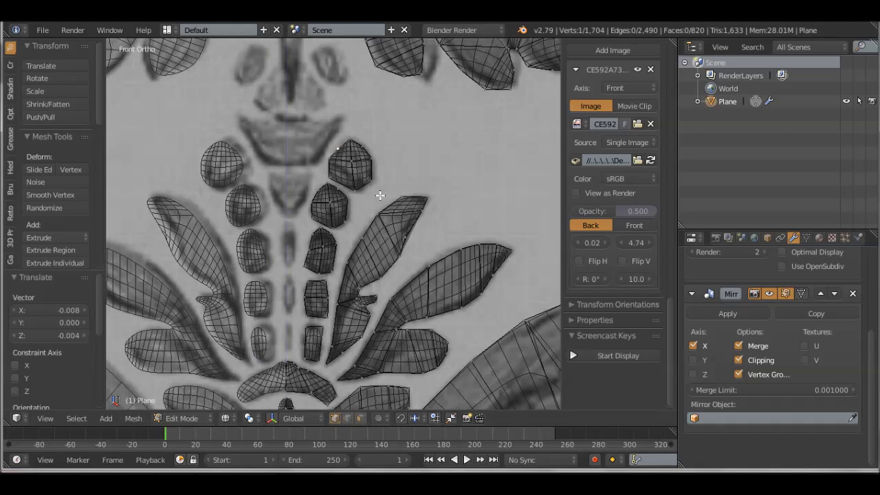
scroll(381, 195, "down", 1)
key("n")
key("e")
left_click(401, 194)
left_click(401, 194, "ctrl")
scroll(398, 192, "up", 2)
key("e")
left_click(393, 161)
key("ctrl+Tab")
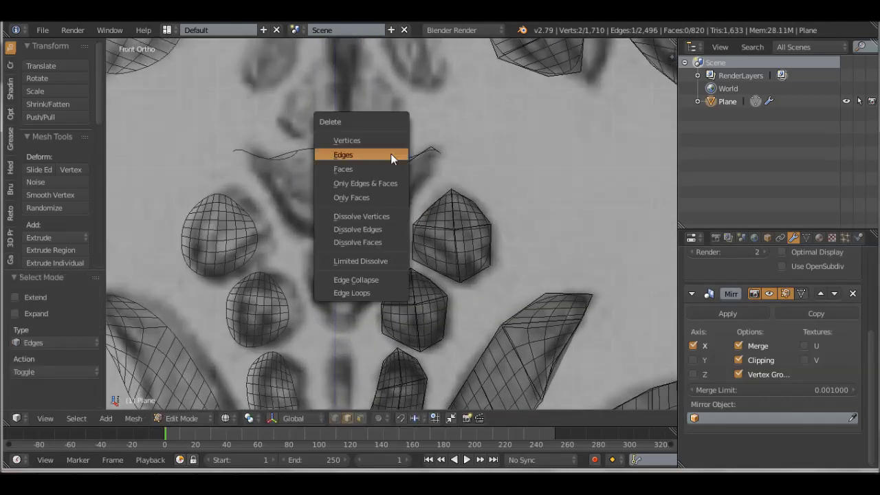
Step: Extrude edges down the centre piece and fill its faces
key("e")
left_click(321, 281)
scroll(478, 204, "down", 2)
scroll(395, 223, "up", 2)
key("f")
key("e")
left_click(349, 167)
key("e")
left_click(355, 234)
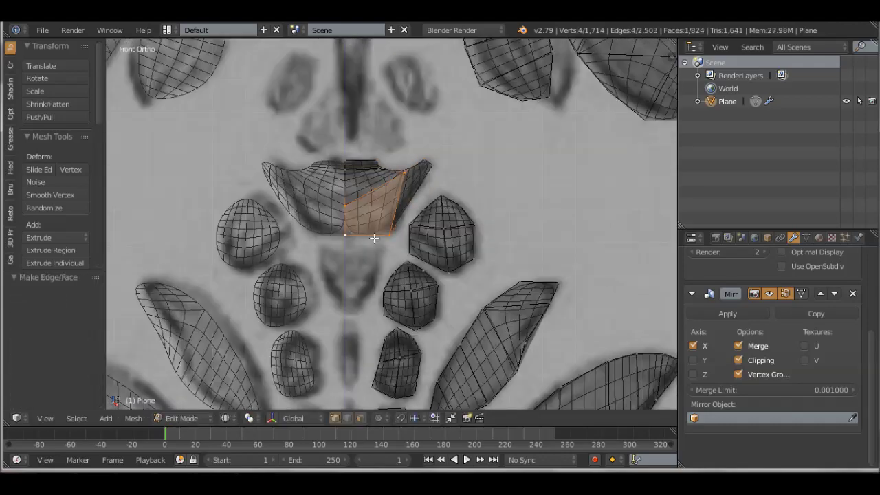
key("f")
scroll(355, 233, "down", 3)
scroll(372, 255, "down", 2)
Step: Build a narrow bead face and duplicate it twice up the centre column
left_click(384, 266)
scroll(386, 268, "up", 1)
scroll(392, 273, "up", 2)
scroll(392, 273, "up", 2)
key("e")
scroll(344, 255, "up", 2)
key("f")
key("g")
left_click(342, 244)
key("shift+d")
left_click(341, 194)
key("shift+d")
left_click(339, 138)
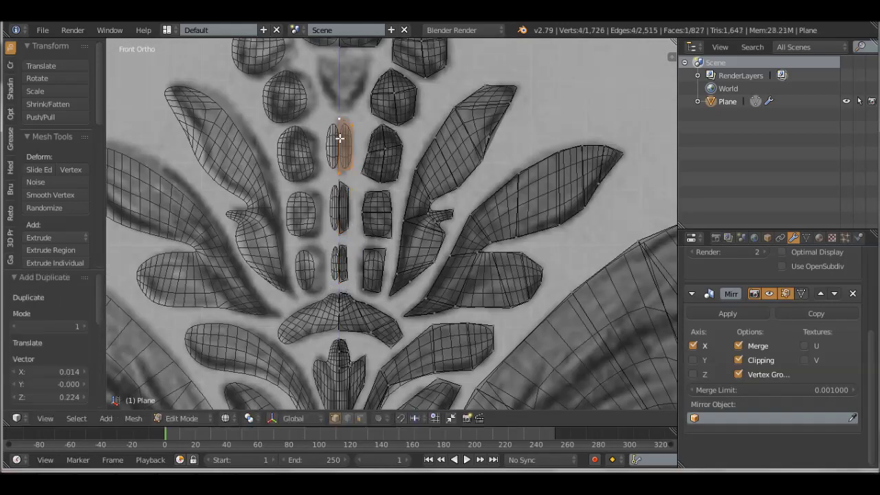
Step: Extrude vertices to outline the top of the heart shape and fill it
right_click(339, 137)
scroll(339, 137, "down", 2)
scroll(337, 179, "down", 2)
scroll(333, 206, "up", 1)
scroll(333, 226, "up", 3)
key("e")
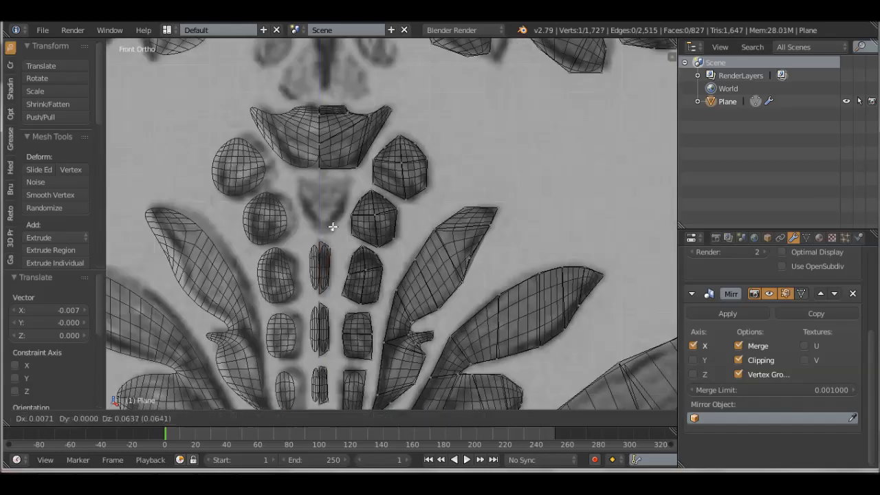
left_click(333, 226)
key("e")
left_click(348, 177)
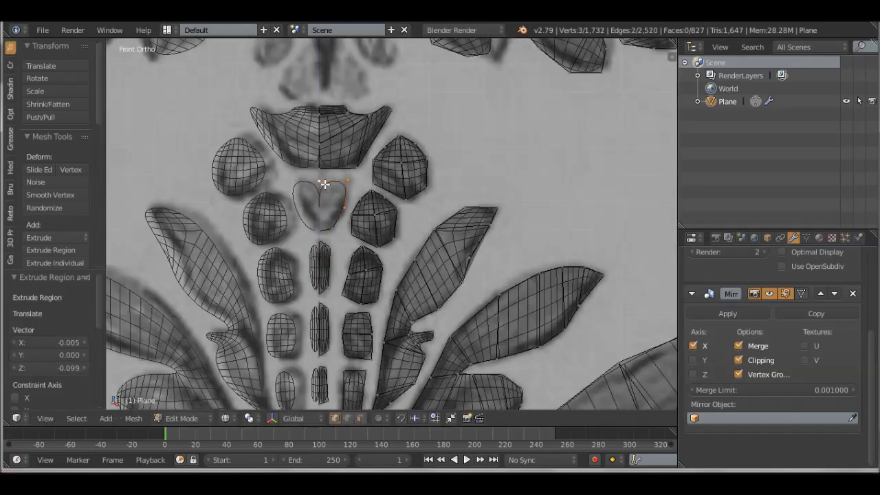
key("f")
Step: Extrude the tall bud upward from the heart's bottom vertex and fill it with a face
right_click(332, 229)
scroll(379, 273, "up", 2)
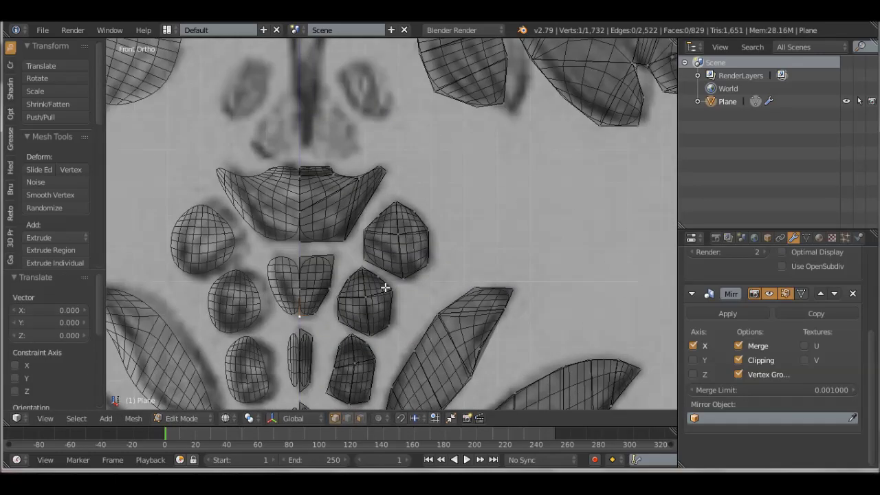
scroll(392, 223, "down", 3)
scroll(392, 224, "up", 2)
key("e")
left_click(323, 243)
key("e")
left_click(337, 226)
key("e")
left_click(341, 53)
key("e")
left_click(330, 100)
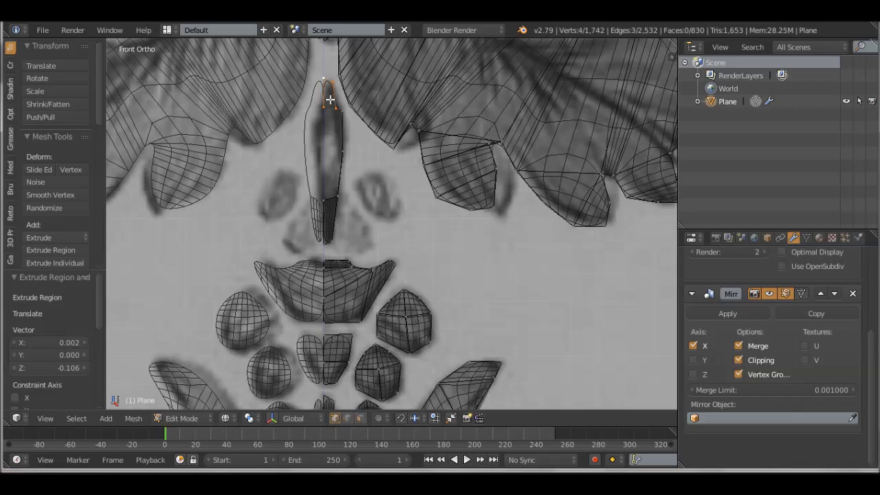
key("f")
Step: Extrude the start of a small curl outline beside the bud and join its vertices
key("e")
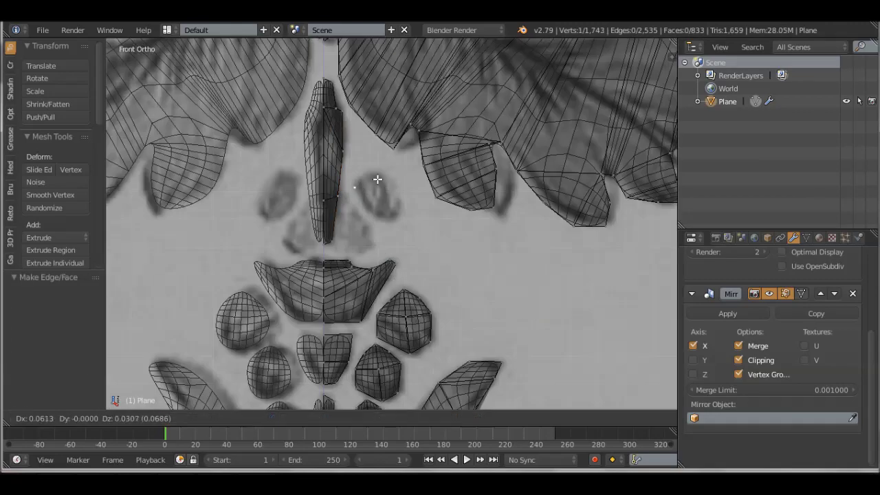
left_click(423, 222)
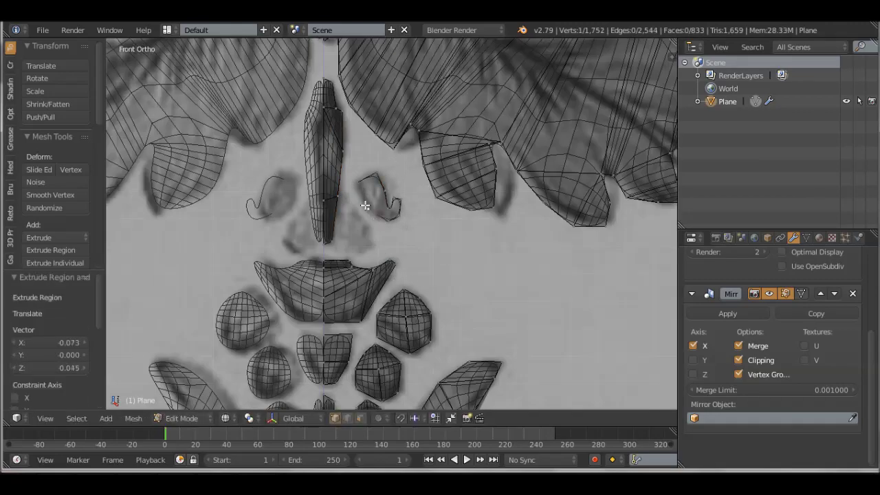
key("e")
left_click(368, 206)
scroll(367, 206, "up", 4)
key("f")
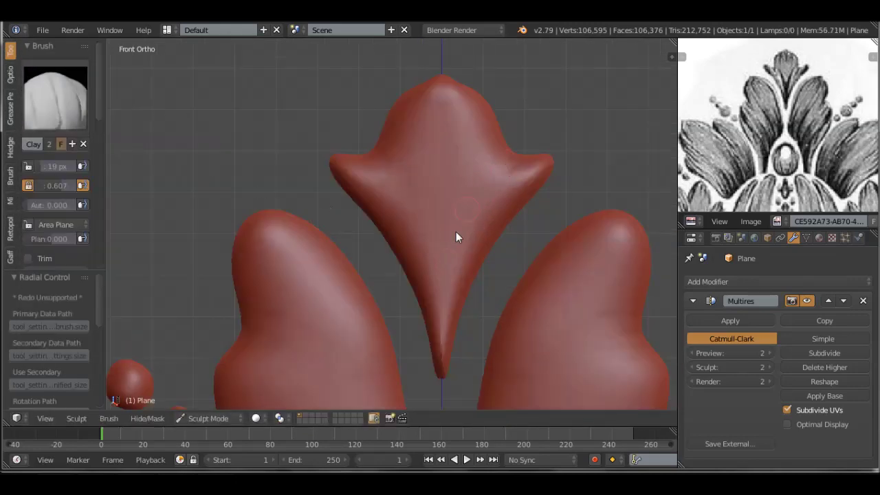
Step: Pick the Crease brush, set its radius and strength, and subdivide Multires to level 3
key("shift+c")
key("shift+f")
key("f")
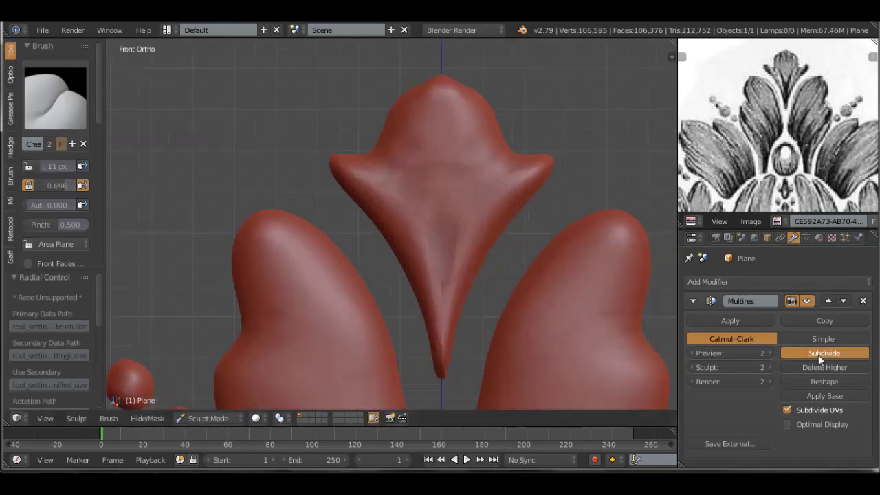
left_click(819, 354)
scroll(492, 210, "up", 1)
scroll(491, 189, "down", 2)
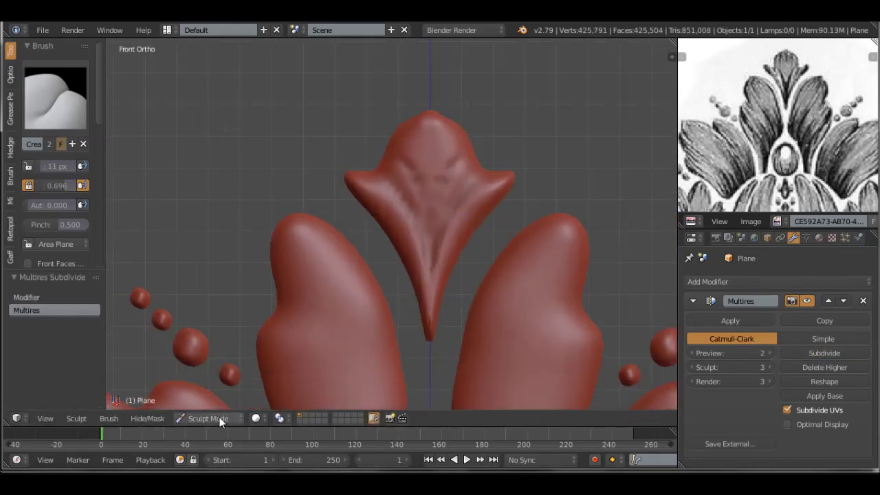
Step: Merge the leaf tip vertices At Center, then return to Sculpt Mode and resize the brush
key("Tab")
scroll(470, 337, "up", 3)
key("alt+m")
left_click(402, 278)
scroll(421, 352, "down", 2)
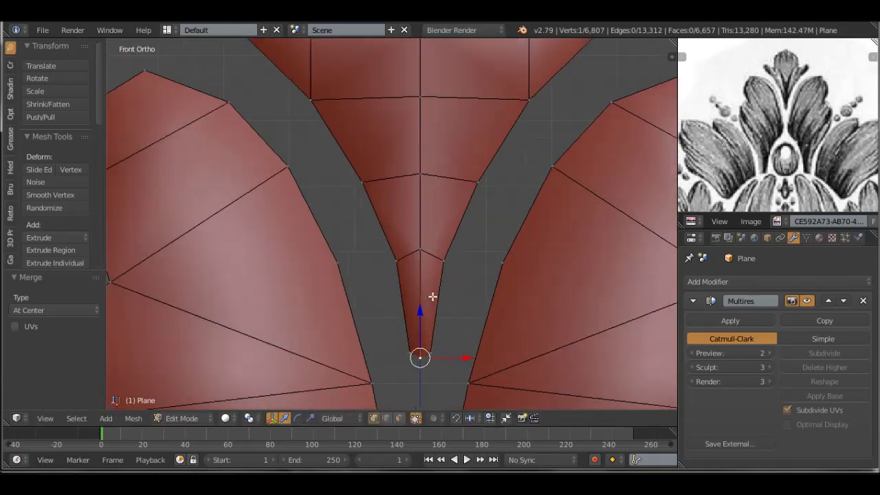
key("Tab")
scroll(454, 237, "up", 1)
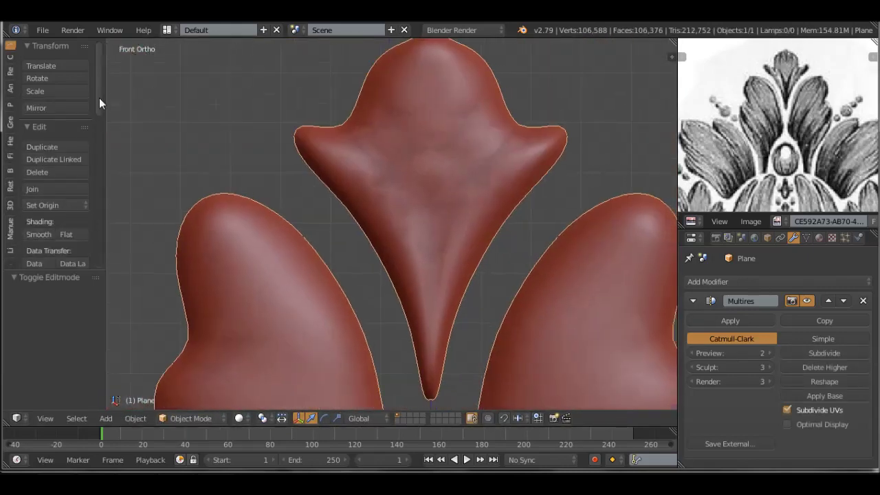
key("ctrl+Tab")
key("f")
left_click(469, 217)
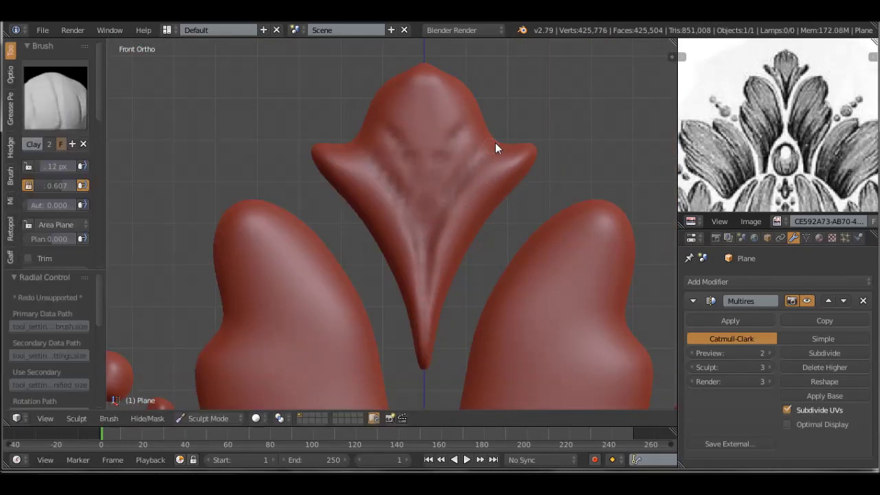
Step: Sculpt creased veins and clay dents into the leaves and side petals, alternating Crease and Clay brushes
key("shift+c")
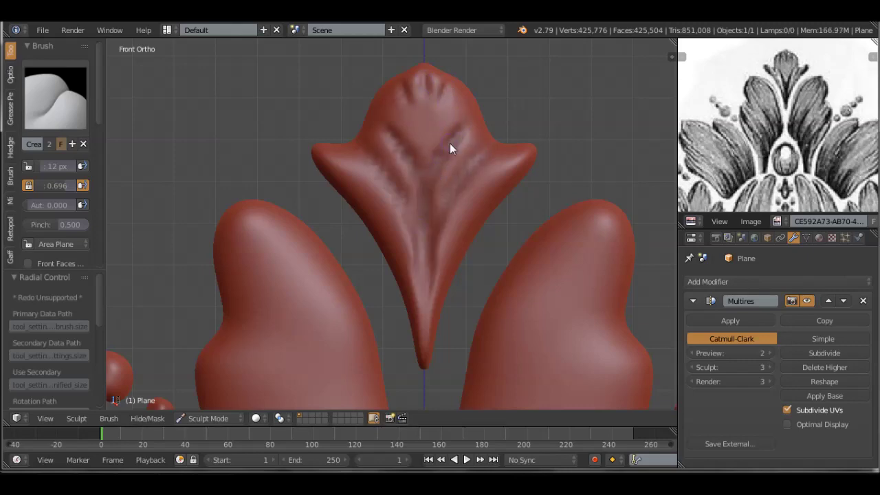
scroll(447, 254, "down", 3)
scroll(455, 223, "up", 3)
key("c")
scroll(465, 254, "down", 2)
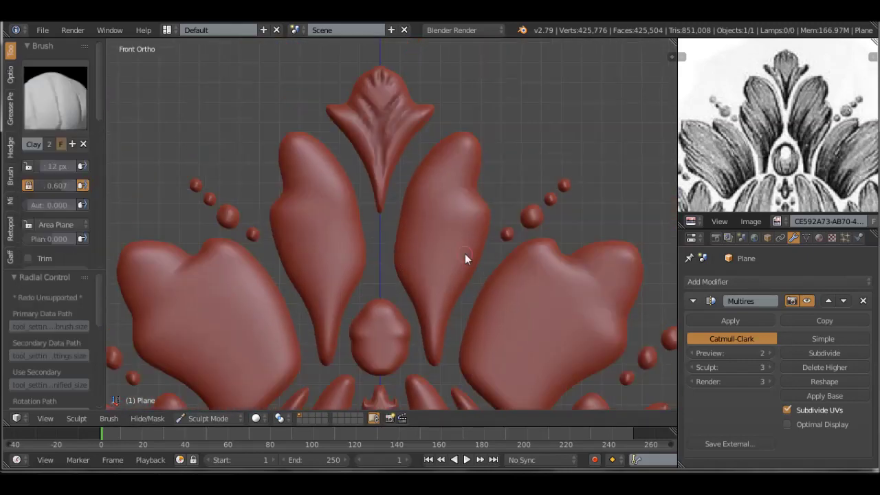
scroll(413, 265, "up", 2)
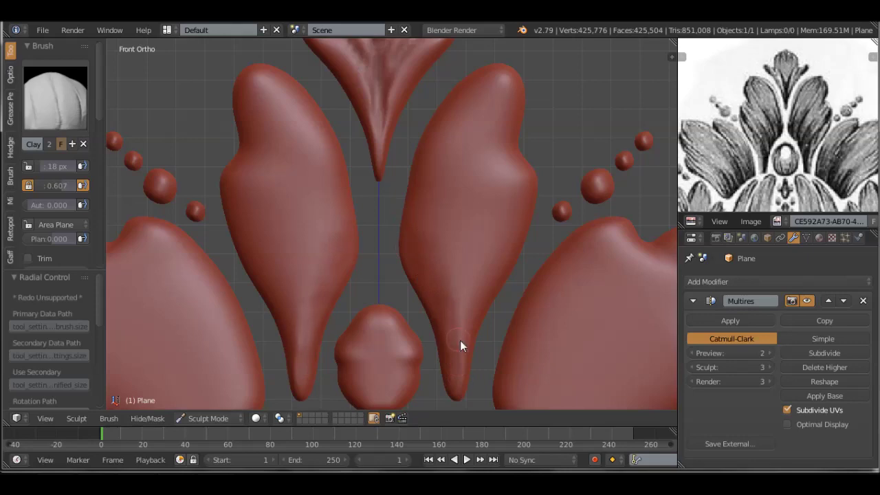
key("shift+c")
scroll(448, 307, "up", 1)
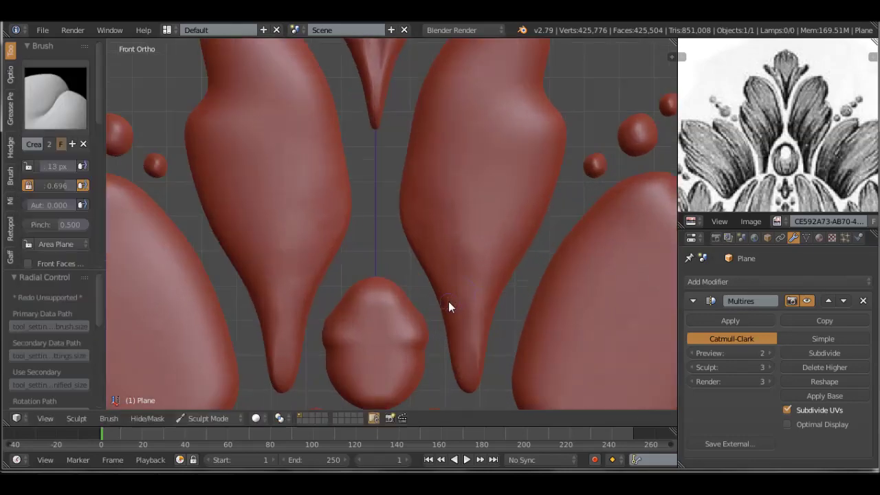
scroll(468, 247, "down", 3)
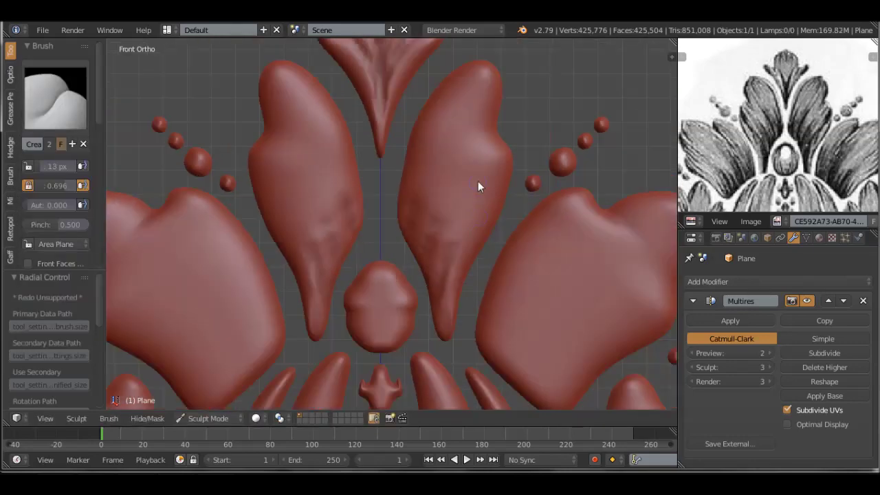
scroll(474, 220, "up", 2)
key("c")
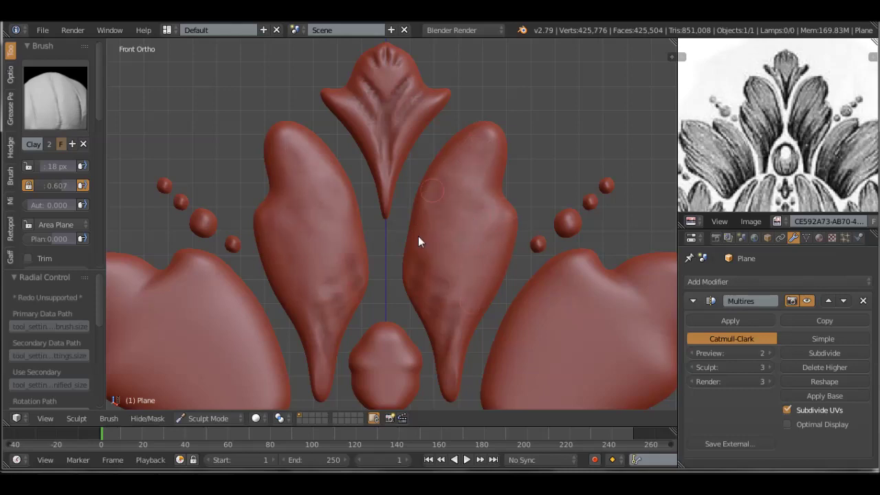
scroll(777, 124, "up", 3)
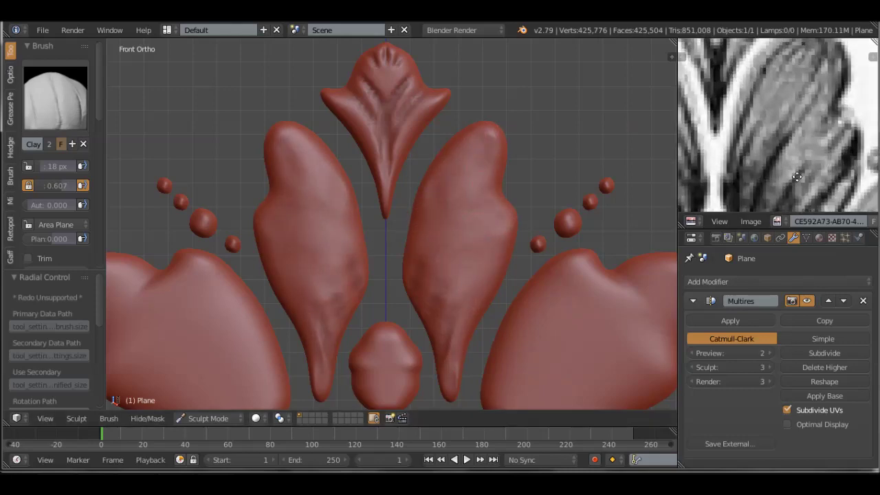
scroll(516, 138, "up", 2)
Step: Pull a leaf's right edge outward with Snake Hook, adjust brush strength and radius, and subdivide Multires to level 4
key("k")
scroll(545, 181, "up", 2)
left_click_drag(545, 181, 558, 230)
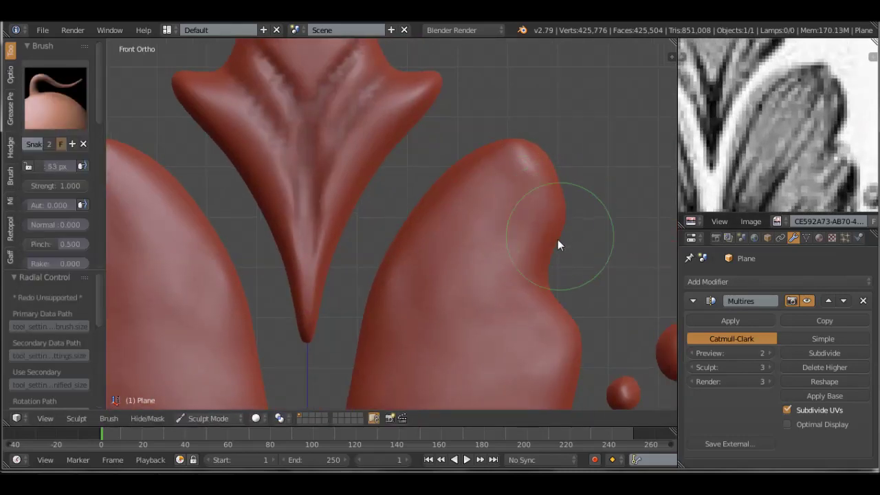
middle_click_drag(554, 160, 541, 172)
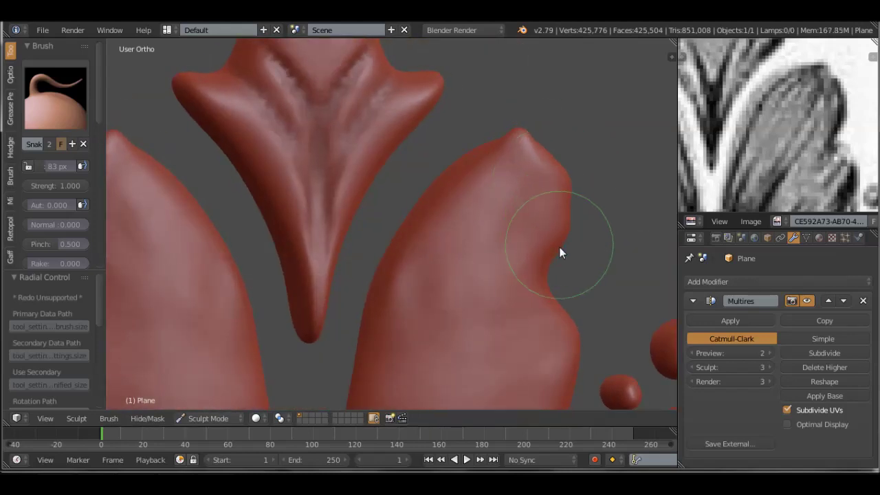
key("shift+f")
left_click(489, 153)
key("f")
left_click(543, 156)
scroll(540, 131, "up", 2)
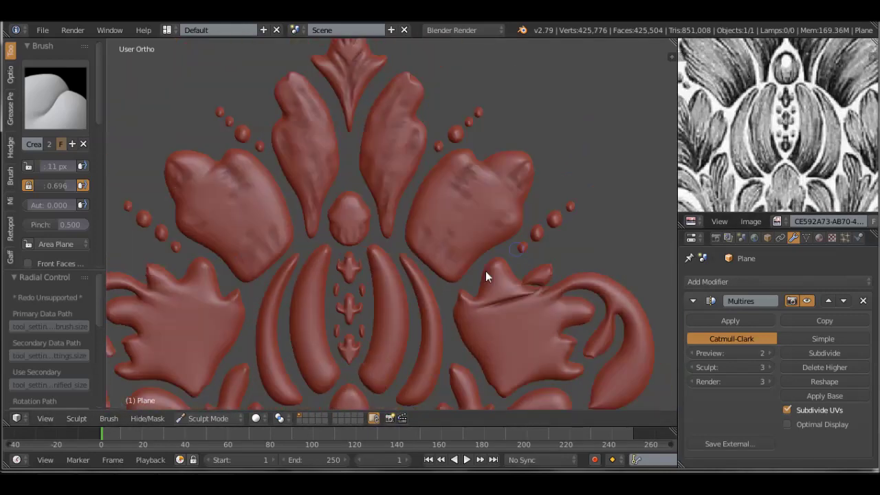
left_click(825, 353)
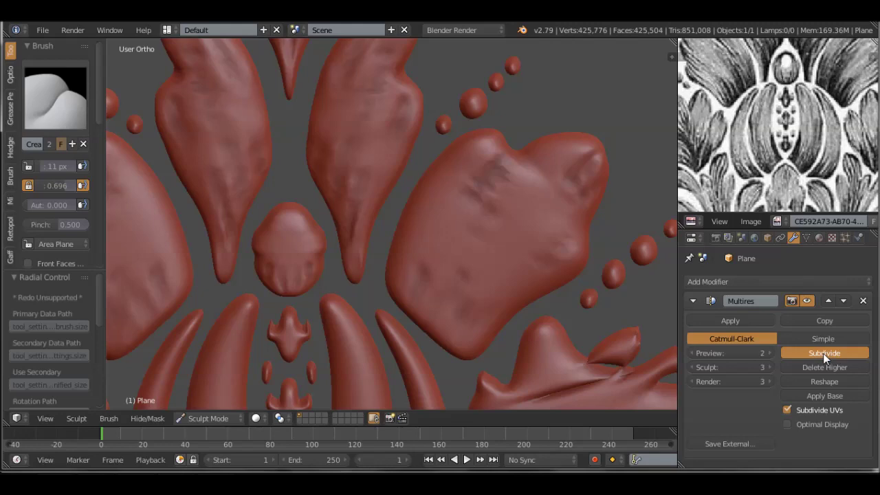
Step: Resize the Clay brush and sculpt the right flower with X-mirrored detail, smoothing it
key("f")
left_click(473, 254)
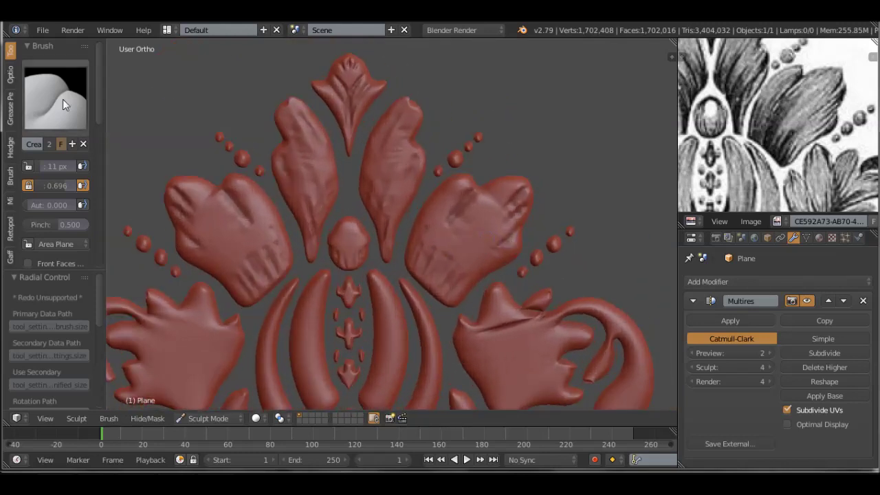
mouse_move(506, 193)
left_mouse_down()
mouse_move(426, 245)
mouse_move(484, 235)
mouse_move(443, 262)
left_mouse_up()
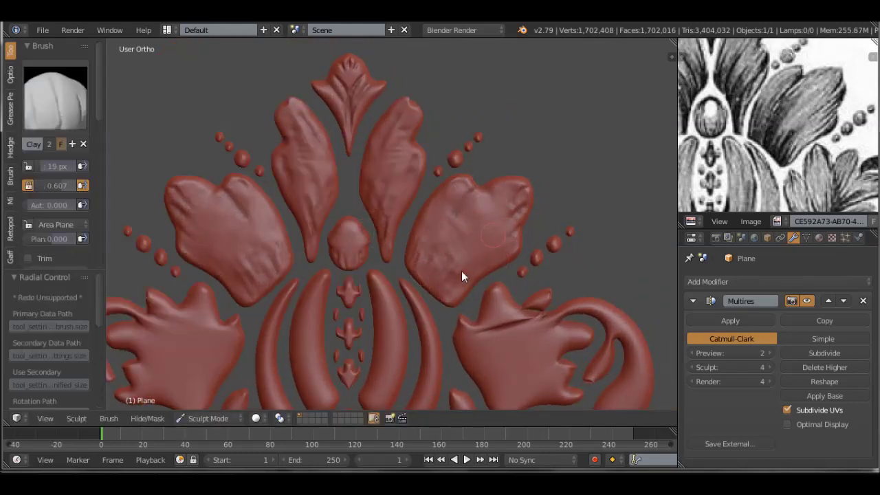
key("s")
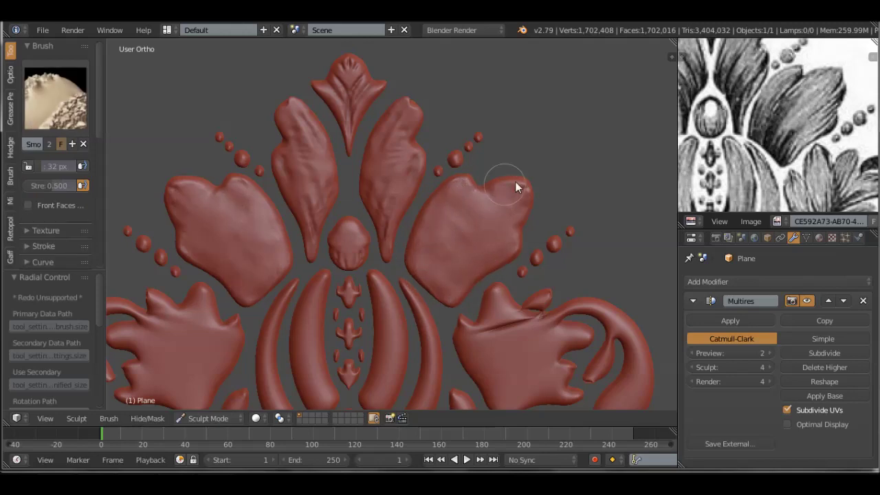
key("c")
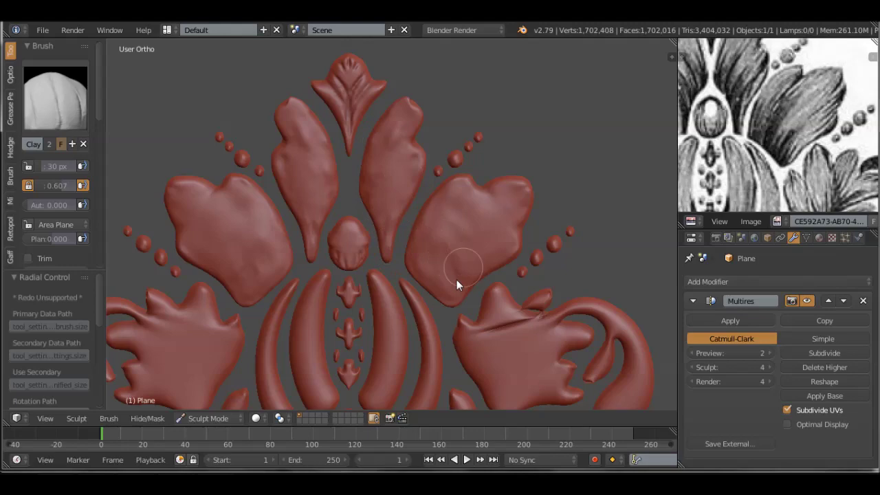
scroll(414, 175, "up", 3)
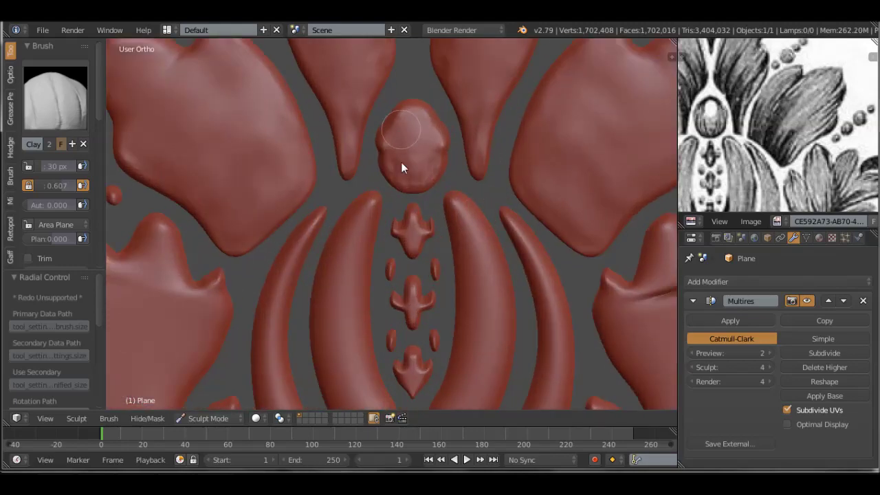
scroll(420, 144, "down", 2)
scroll(412, 206, "down", 4)
mouse_move(433, 245)
middle_mouse_down()
mouse_move(428, 284)
mouse_move(518, 275)
middle_mouse_up()
Step: In Edit Mode, delete the thin sliver faces from the base mesh
left_click(209, 418)
left_click(211, 386)
scroll(450, 271, "up", 3)
scroll(493, 236, "up", 3)
right_click(467, 243)
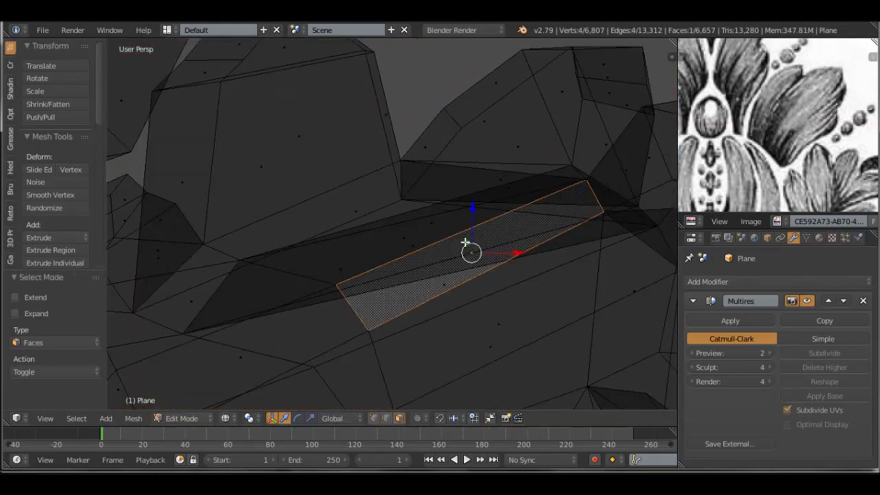
key("x")
left_click(456, 309)
key("z")
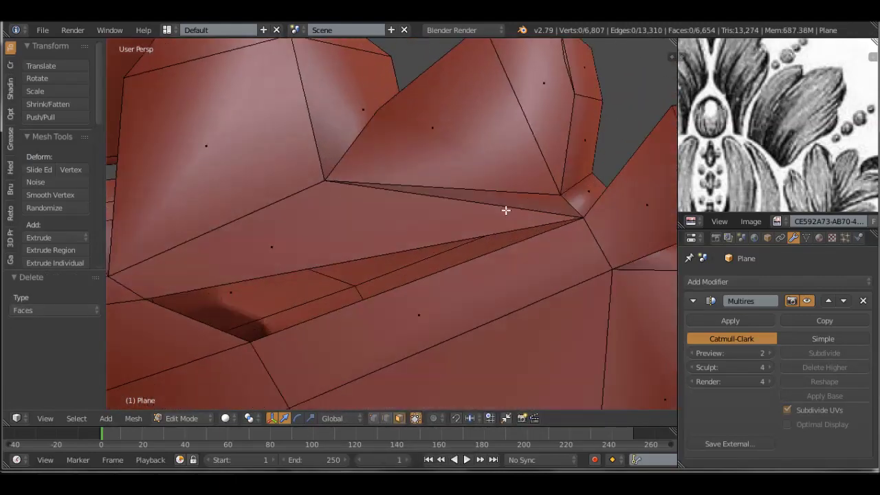
key("x")
left_click(482, 147)
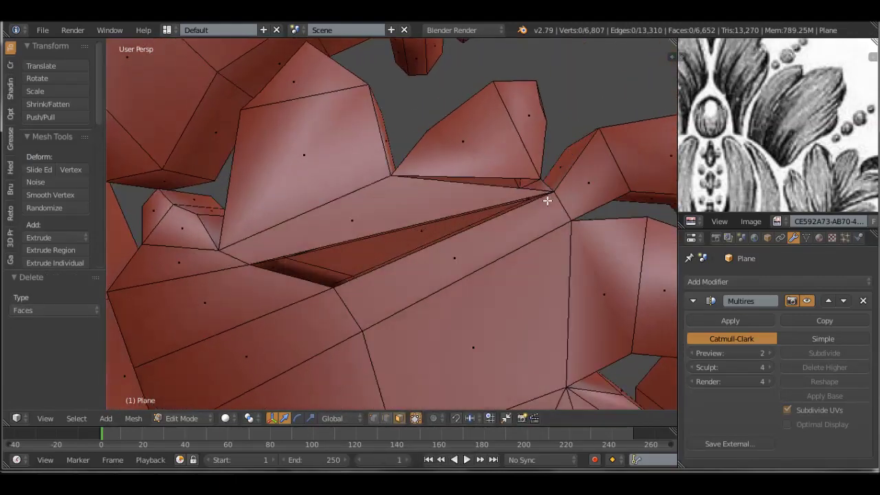
Step: Select the vertices bordering the gap and fill it with a new face
scroll(548, 200, "down", 5)
scroll(420, 227, "up", 5)
middle_click_drag(419, 227, 537, 202)
right_click(365, 265)
right_click(536, 203, "shift")
key("f")
key("f")
scroll(421, 195, "down", 5)
scroll(392, 227, "up", 2)
Step: Switch between Sculpt and Edit Mode, ending back in Sculpt Mode on the relief
left_click(182, 418)
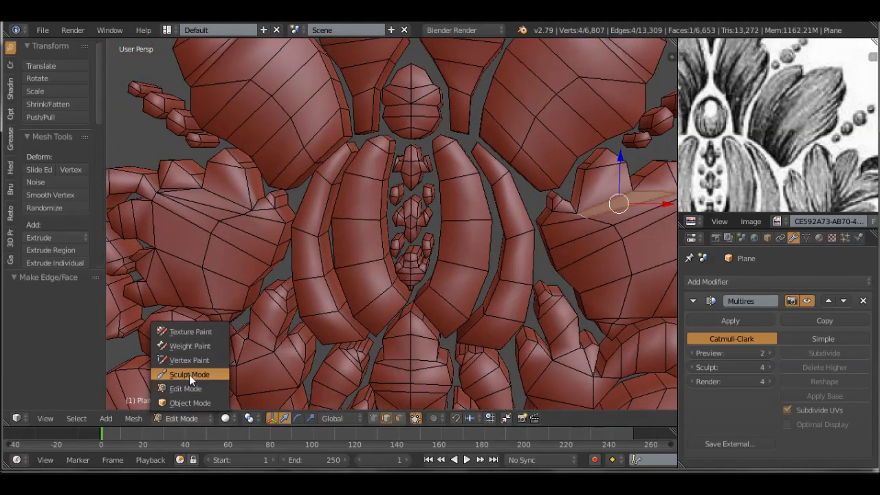
left_click(189, 375)
left_click(182, 418)
left_click(186, 389)
scroll(303, 308, "up", 4)
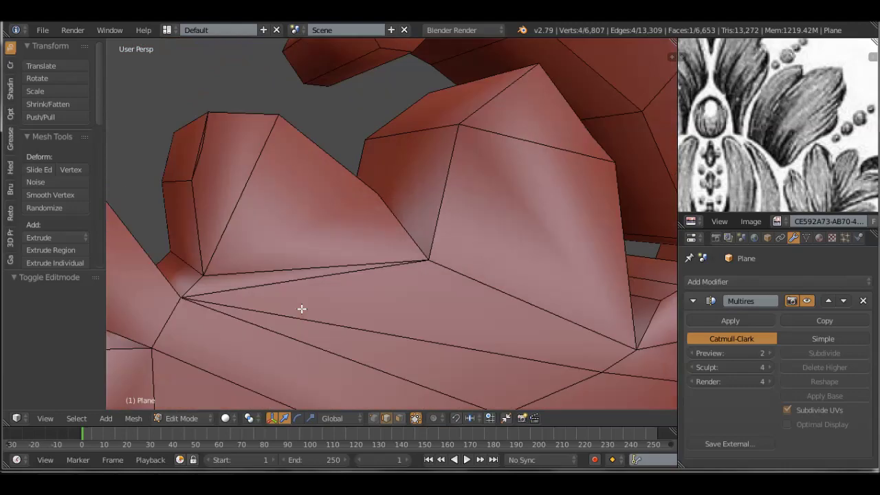
scroll(301, 308, "down", 5)
scroll(387, 356, "down", 3)
left_click(181, 418)
left_click(193, 375)
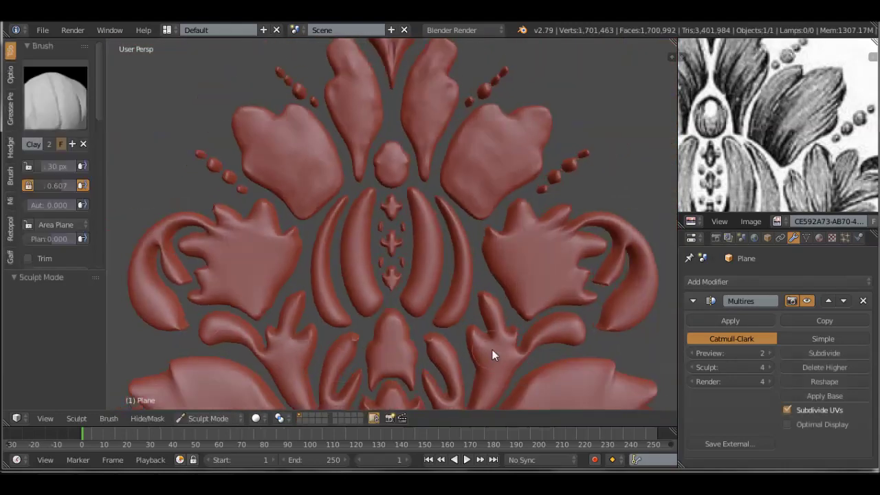
Step: Shrink the brush to 25 px and orbit around the ornament, ending on a front-on view
scroll(475, 303, "up", 2)
key("f")
left_click(436, 232)
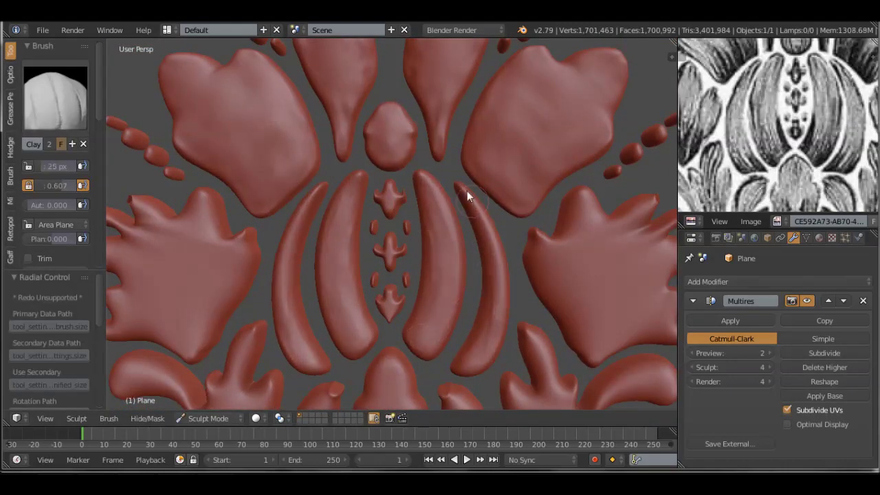
scroll(425, 281, "down", 2)
mouse_move(475, 328)
middle_mouse_down()
mouse_move(550, 279)
mouse_move(513, 243)
middle_mouse_up()
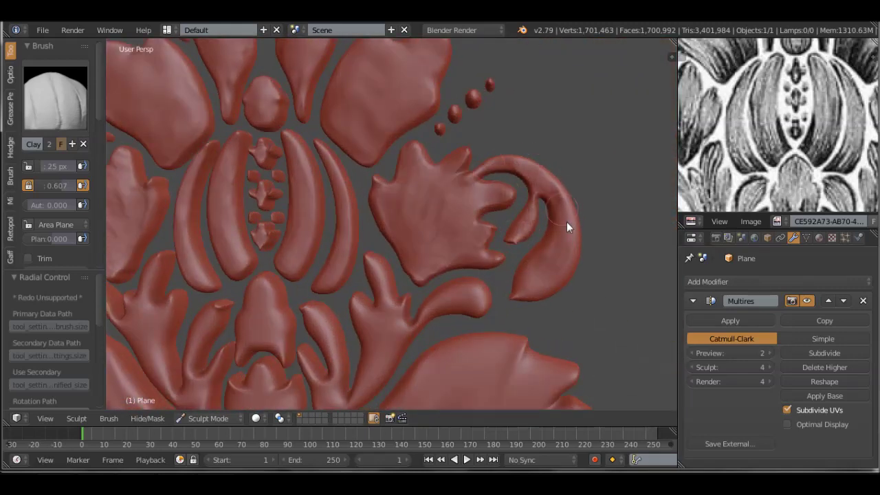
middle_click_drag(547, 283, 412, 284)
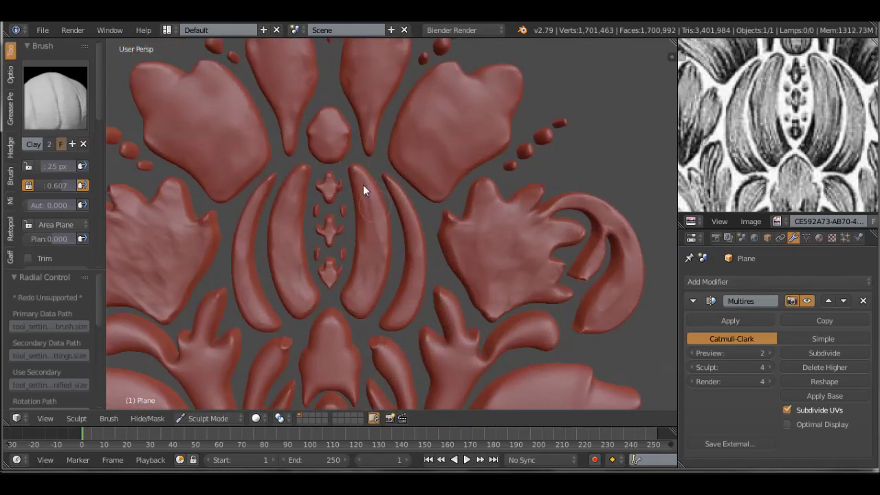
Step: Paint Clay streaks across the central upper leaf
scroll(292, 197, "up", 2)
scroll(363, 212, "up", 2)
scroll(363, 212, "down", 3)
scroll(481, 224, "up", 4)
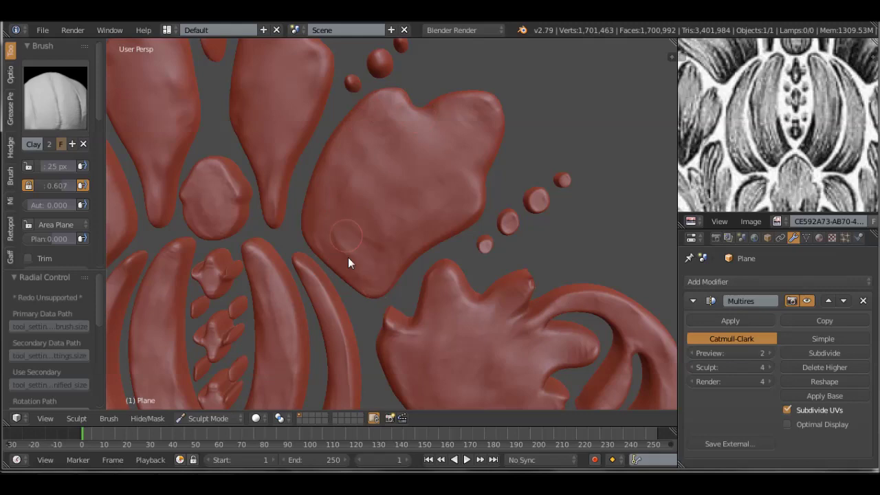
left_click_drag(450, 161, 436, 208)
scroll(324, 206, "up", 3, "shift")
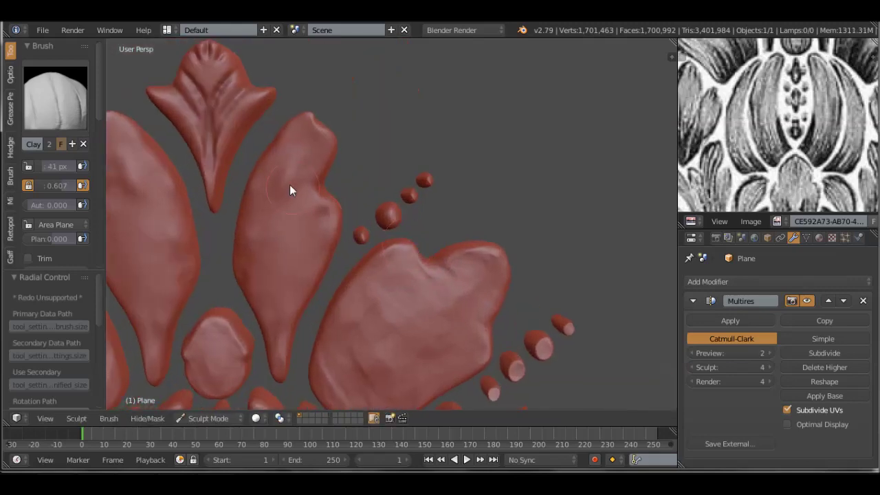
scroll(374, 234, "down", 2)
mouse_move(373, 234)
middle_mouse_down()
mouse_move(491, 201)
mouse_move(451, 272)
middle_mouse_up()
Step: Save over the project file and return to Object Mode
key("ctrl+s")
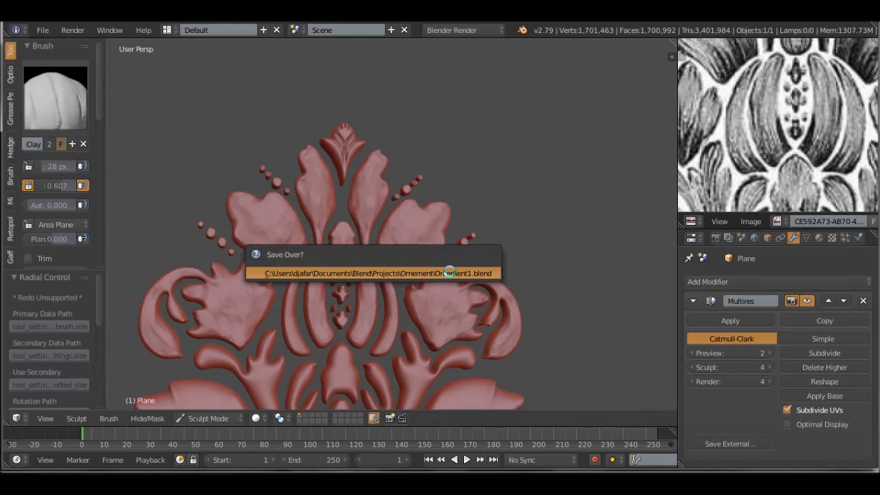
left_click(448, 273)
key("ctrl+Tab")
scroll(347, 342, "down", 5)
Step: Add a cube and move it up along Z
key("shift+a")
left_click(393, 48)
left_click_drag(375, 296, 384, 292)
mouse_move(383, 293)
middle_mouse_down()
mouse_move(401, 227)
mouse_move(418, 254)
middle_mouse_up()
scroll(401, 227, "up", 2)
Step: Scale the cube uniformly, then stretch it along Z and X into a flat backing panel
key("s")
left_click(429, 303)
key("s")
key("z")
left_click(435, 293)
key("s")
key("x")
left_click(465, 264)
Step: Select the ornament plane and switch it back to Sculpt Mode
scroll(482, 270, "up", 2)
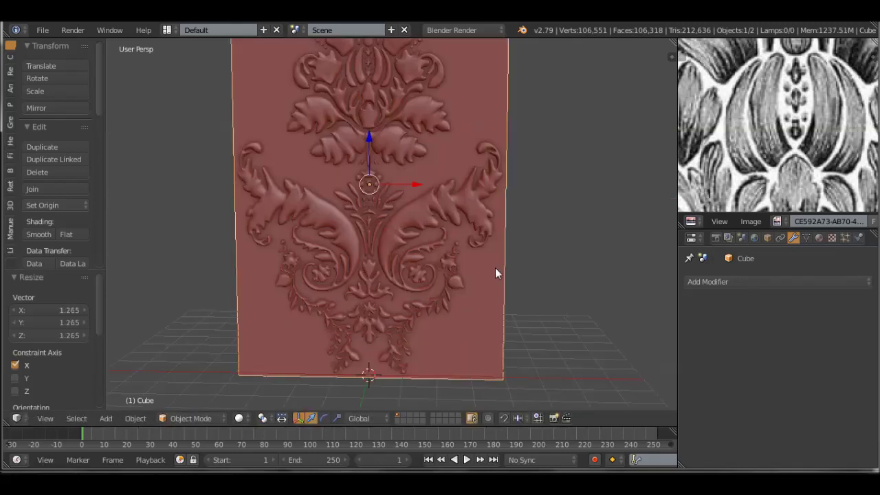
scroll(495, 273, "up", 2)
right_click(464, 270)
scroll(463, 270, "up", 2)
left_click(190, 418)
left_click(199, 373)
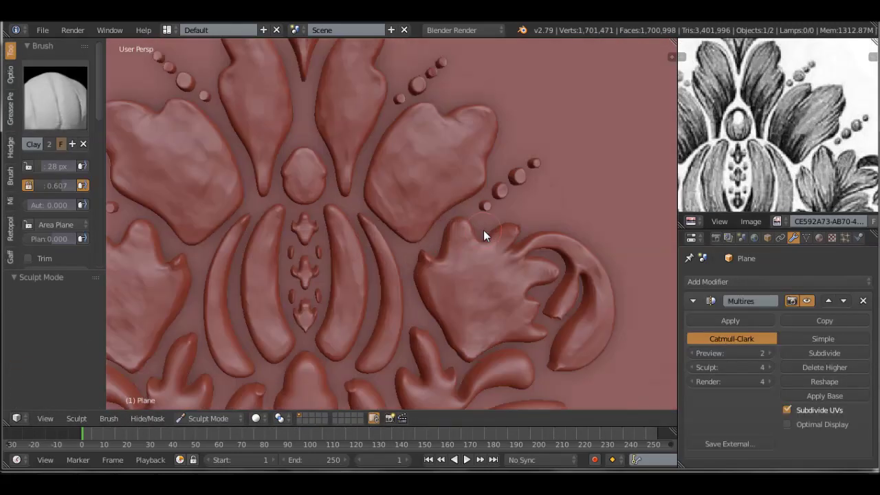
Step: Bring the top of the ornament into view and set up the Crease brush at 11 px
key("s")
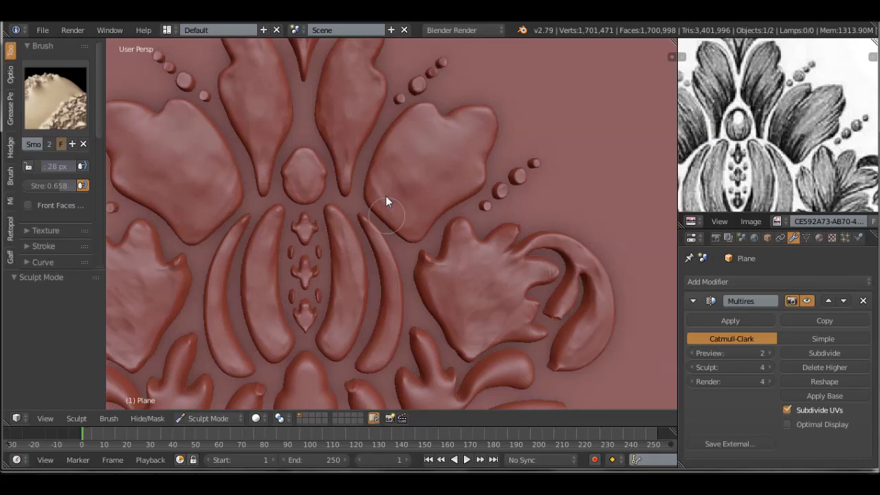
mouse_move(467, 197)
middle_mouse_down("shift")
mouse_move(401, 244)
mouse_move(431, 196)
middle_mouse_up("shift")
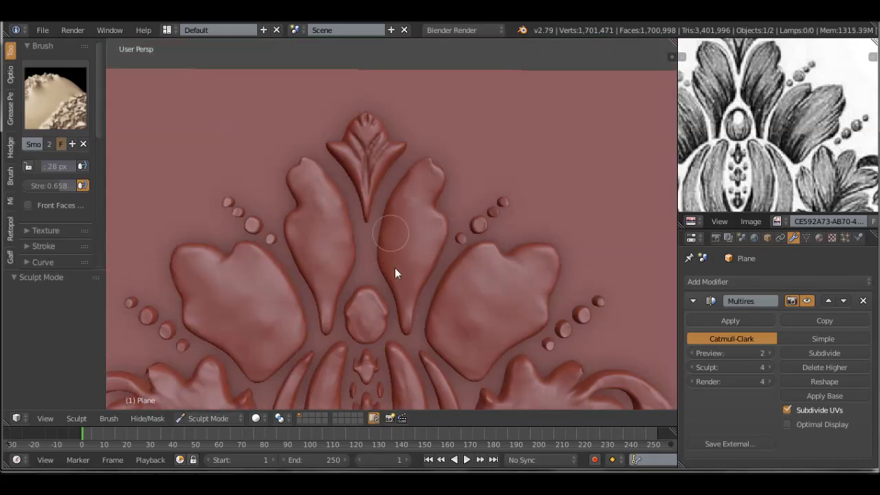
key("shift+c")
scroll(476, 252, "up", 2)
scroll(343, 221, "up", 2)
key("f")
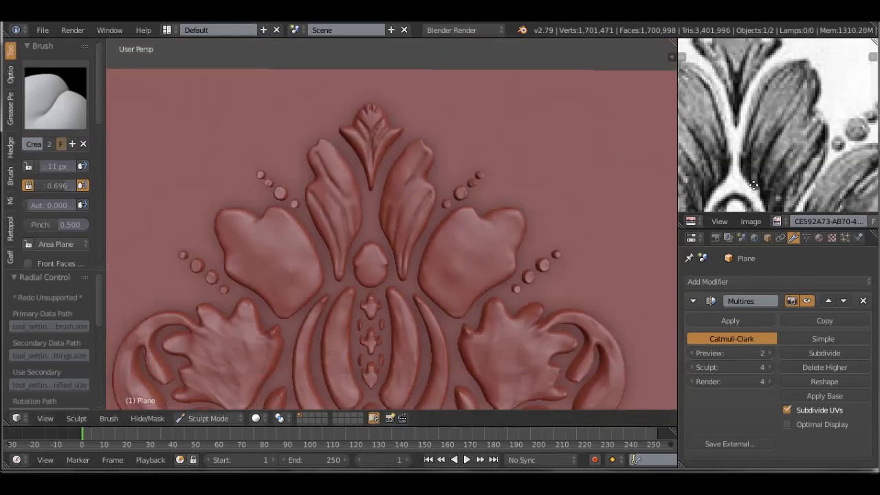
Step: Crease fine vein lines into the two petals flanking the top bud
scroll(495, 194, "up", 2)
scroll(425, 146, "up", 2)
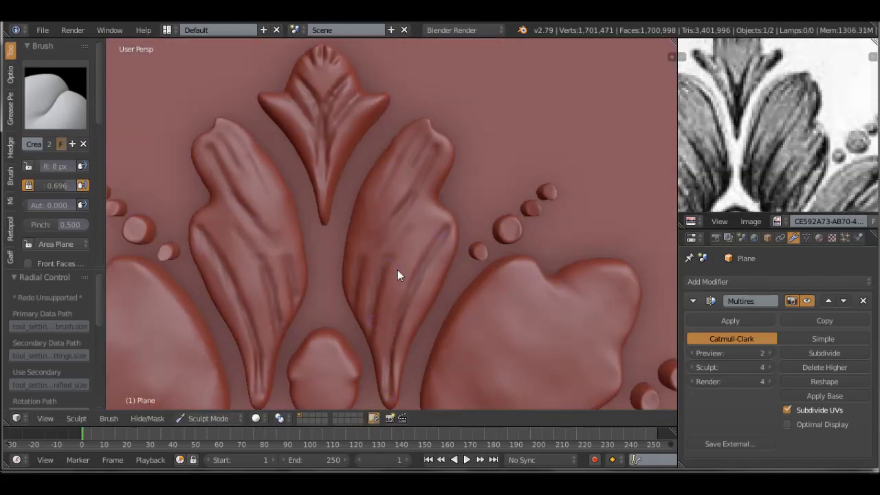
scroll(358, 233, "up", 1)
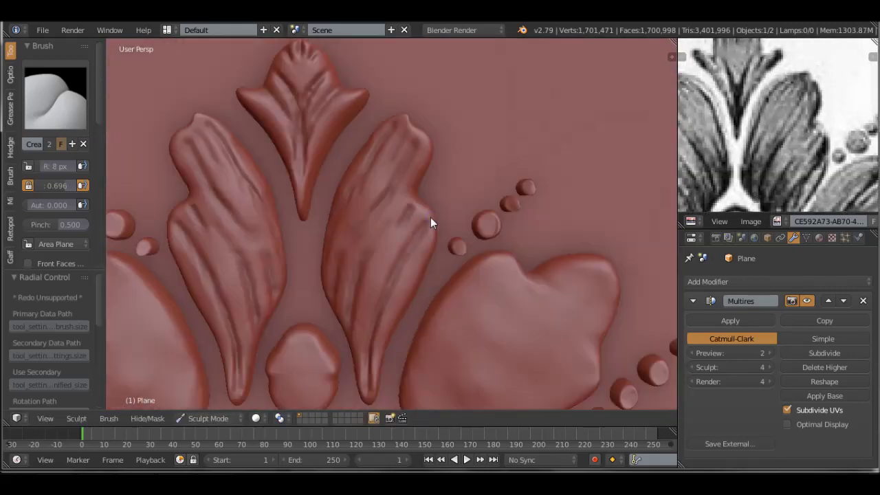
scroll(430, 217, "up", 2)
key("g")
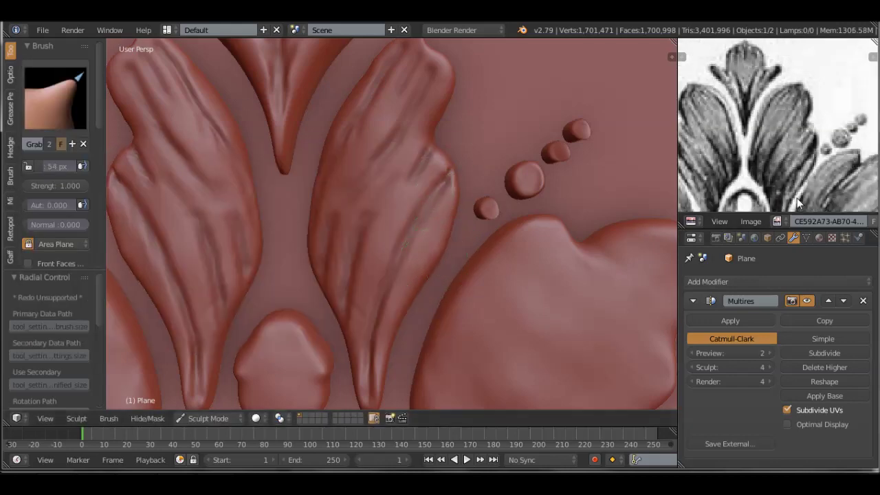
scroll(475, 172, "up", 3)
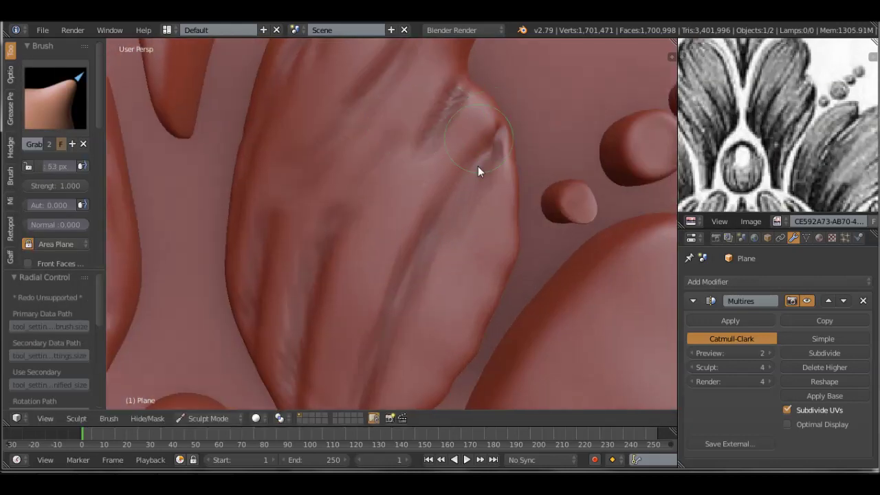
scroll(436, 213, "down", 3)
scroll(448, 211, "down", 2)
scroll(458, 124, "up", 2)
key("space")
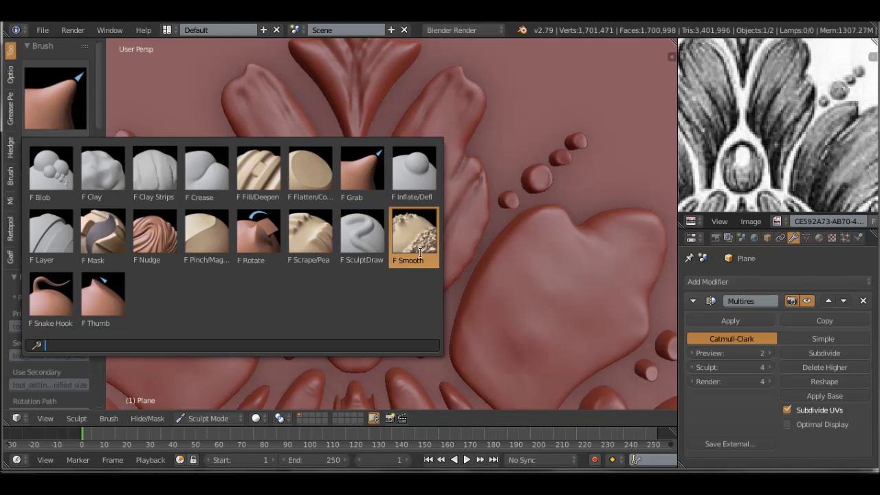
Step: Pick Smooth, then Clay, then Crease, and deepen the notch and groove on the right leaf
left_click(414, 234)
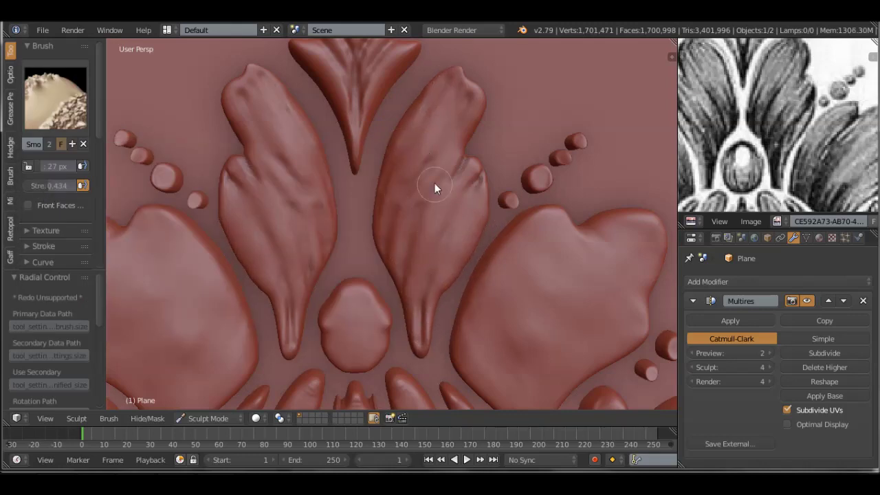
scroll(412, 238, "down", 3)
key("space")
left_click(153, 162)
scroll(520, 228, "up", 3)
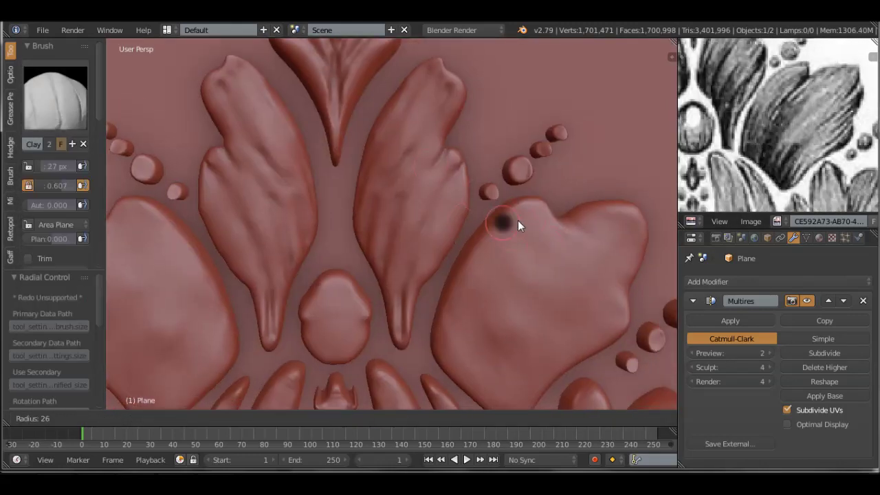
key("shift+c")
mouse_move(550, 229)
left_mouse_down()
mouse_move(624, 244)
mouse_move(607, 307)
left_mouse_up()
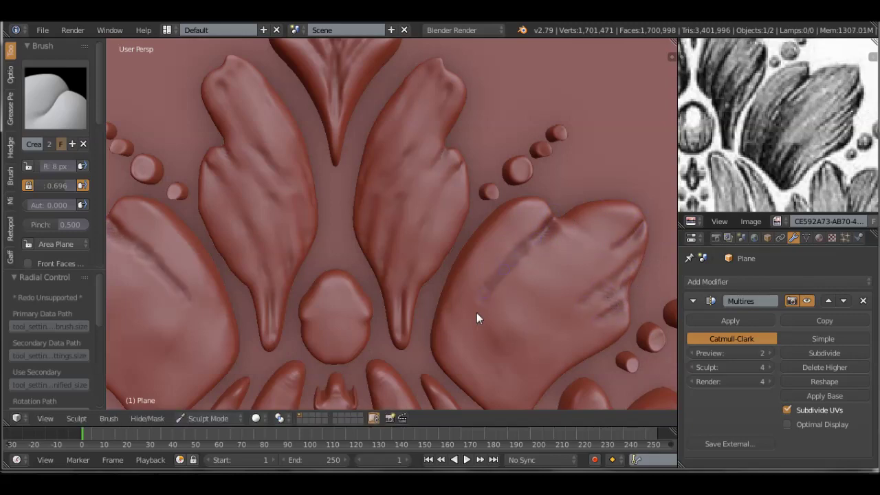
Step: Pull the right leaf's tip out into a point
scroll(464, 386, "down", 3)
scroll(431, 225, "up", 3)
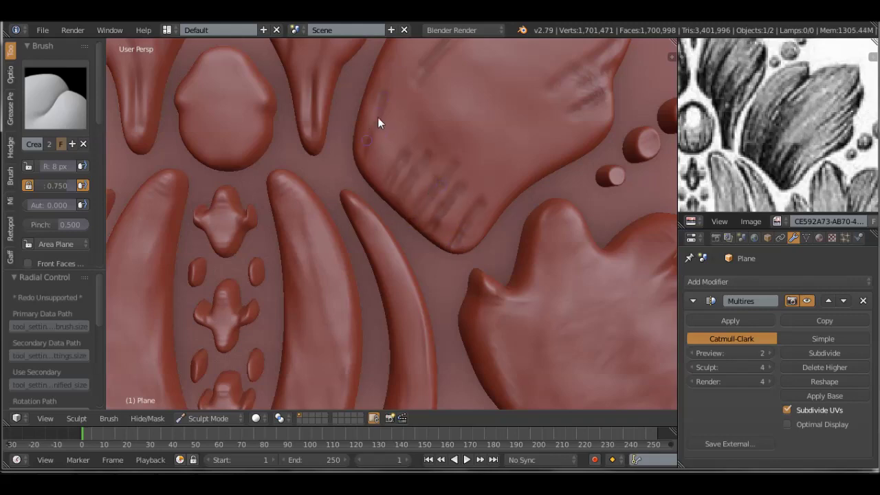
middle_click_drag(378, 122, 389, 221)
scroll(514, 263, "up", 3)
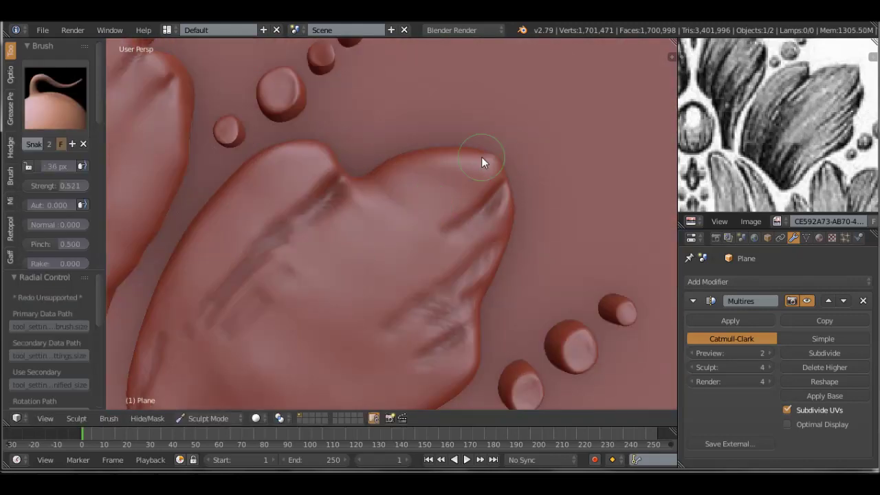
middle_click_drag(477, 151, 390, 226)
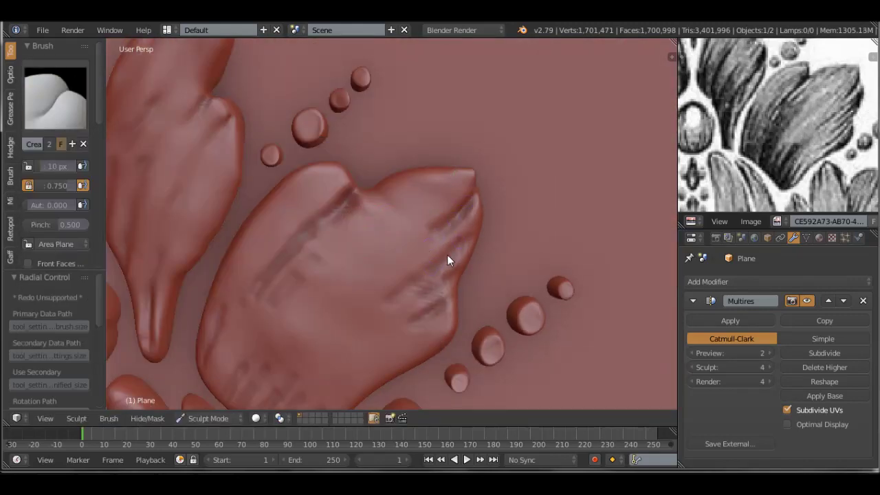
Step: Soften the leaf's streaky strokes with the Clay brush and enlarge it to 25 px
key("c")
scroll(405, 208, "down", 3)
scroll(423, 295, "up", 3)
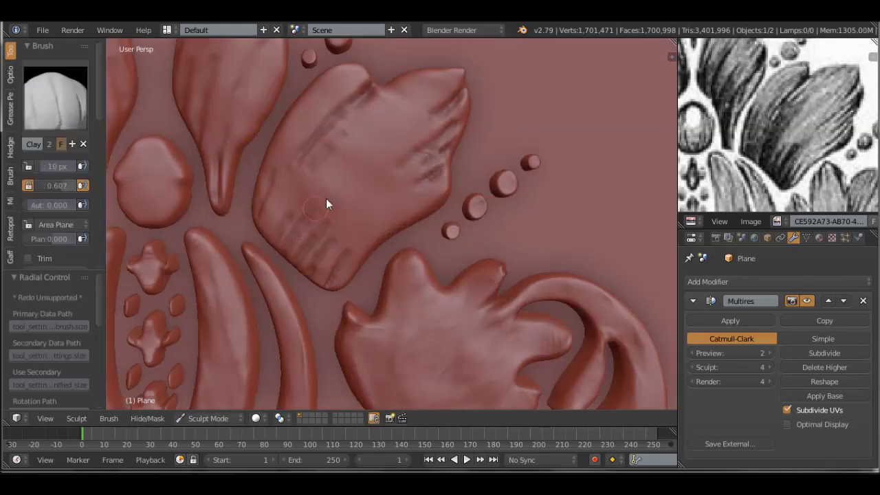
left_click_drag(357, 200, 339, 119, "shift")
key("f")
left_click(430, 139)
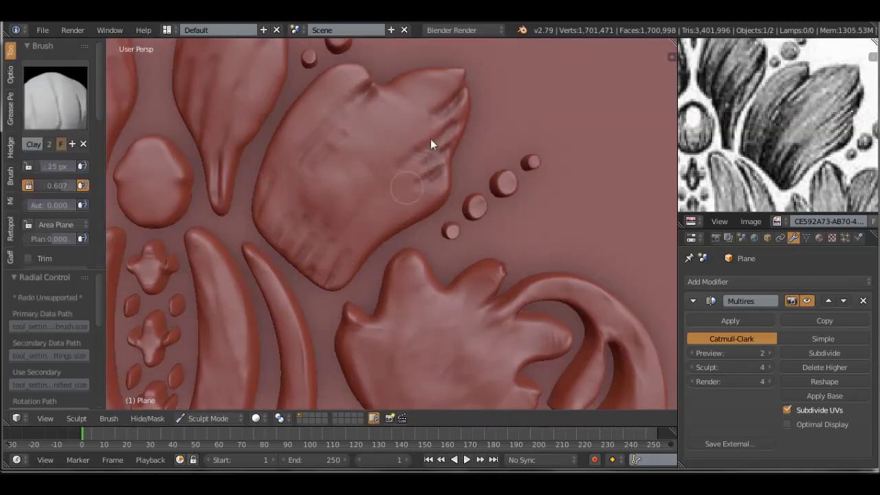
scroll(413, 165, "down", 5)
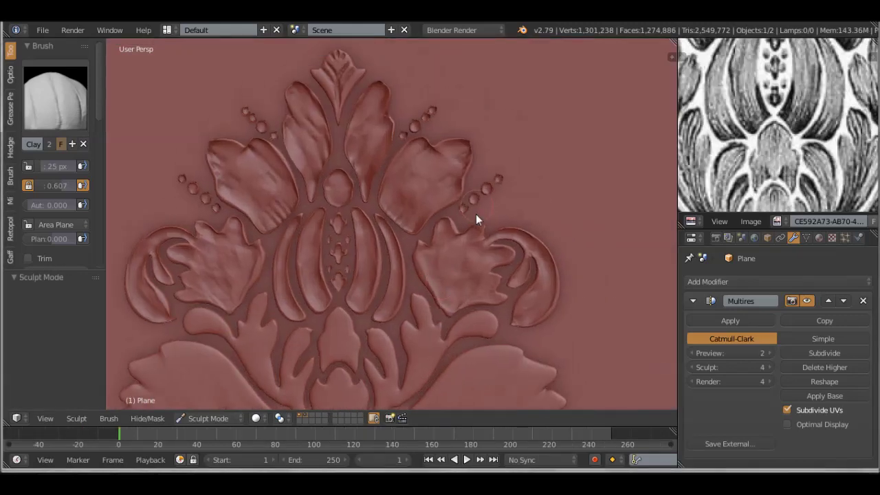
Step: Smooth the upper-left leaf and crease grooves into the left central and right petals
left_click_drag(260, 224, 241, 165, "shift")
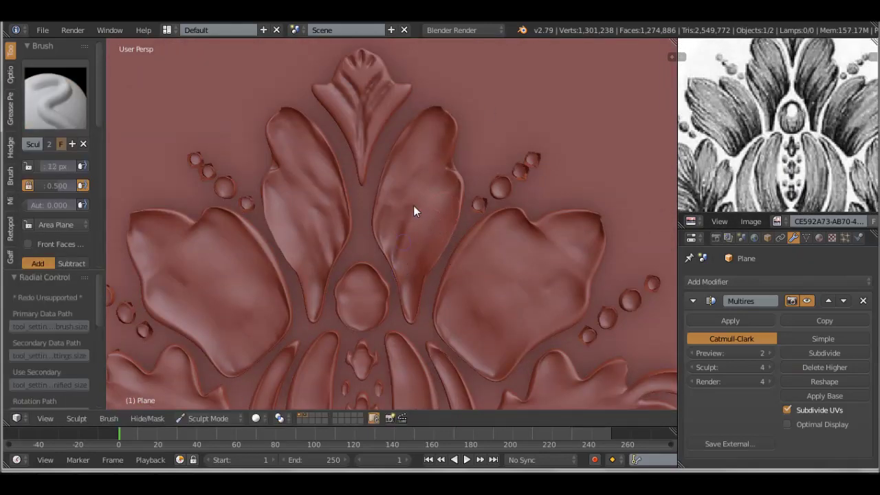
mouse_move(413, 206)
left_mouse_down()
mouse_move(410, 281)
mouse_move(390, 248)
left_mouse_up()
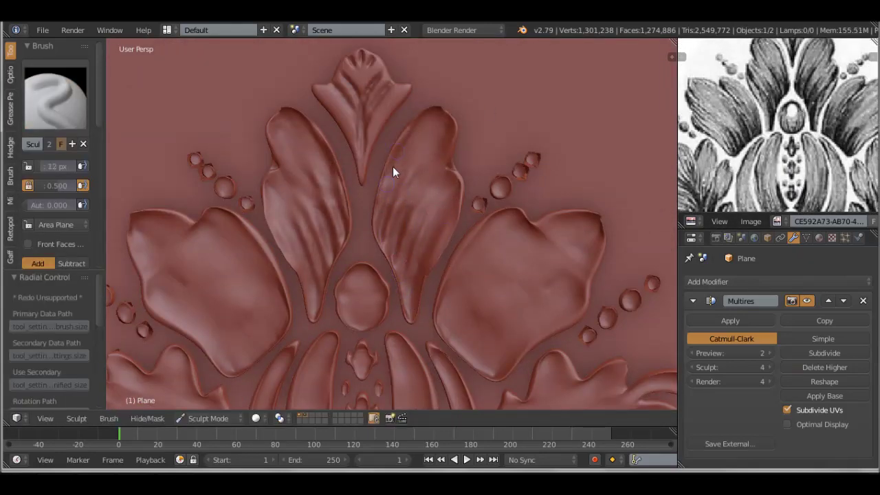
scroll(384, 261, "down", 4)
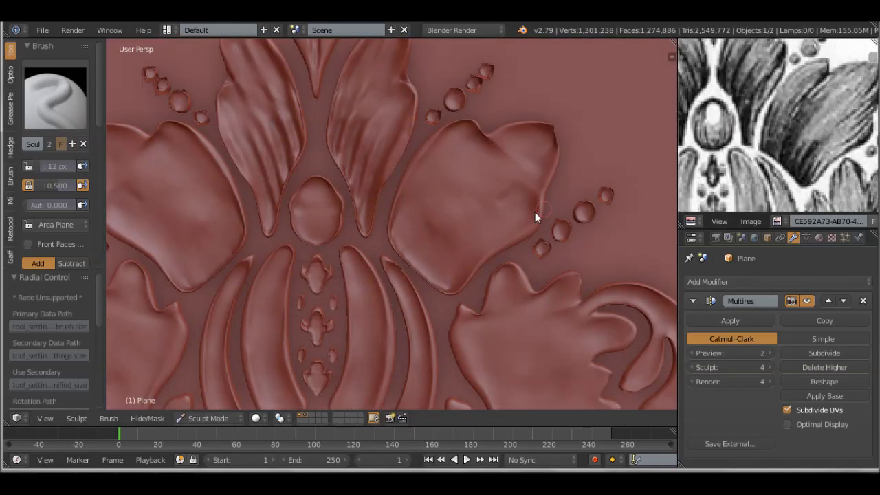
mouse_move(469, 148)
left_mouse_down()
mouse_move(416, 268)
mouse_move(521, 221)
left_mouse_up()
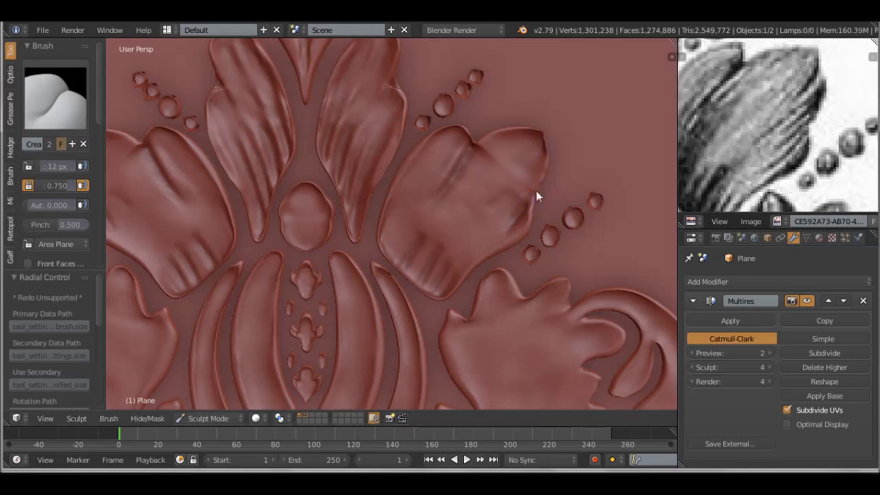
scroll(340, 260, "down", 3)
scroll(495, 150, "up", 2)
scroll(495, 150, "down", 3)
scroll(699, 110, "down", 2)
scroll(504, 234, "up", 2)
scroll(488, 228, "up", 2)
Step: Add more crease grooves and small strokes to the right petal
mouse_move(506, 283)
left_mouse_down()
mouse_move(519, 191)
mouse_move(541, 220)
mouse_move(552, 265)
mouse_move(537, 281)
left_mouse_up()
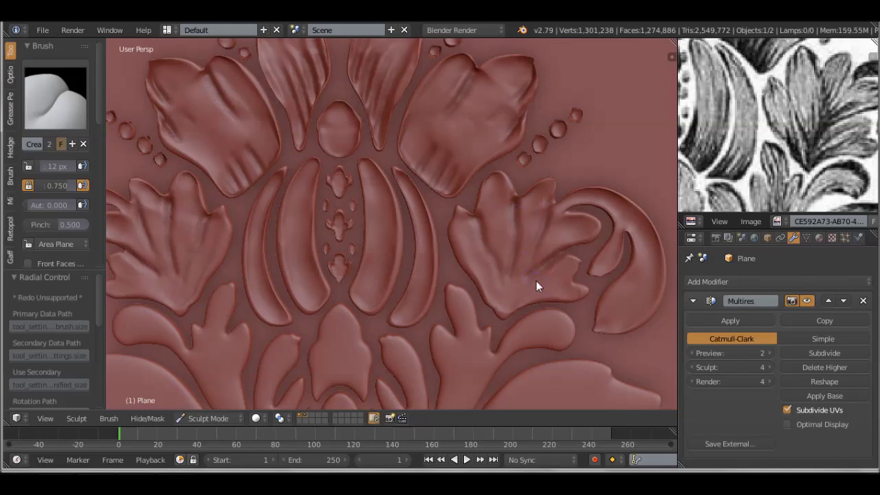
mouse_move(480, 272)
left_mouse_down()
mouse_move(486, 216)
mouse_move(508, 211)
mouse_move(541, 258)
mouse_move(527, 272)
mouse_move(526, 298)
mouse_move(485, 217)
mouse_move(487, 234)
left_mouse_up()
key("x")
scroll(487, 234, "down", 3)
scroll(805, 133, "down", 1)
scroll(805, 134, "up", 1)
scroll(495, 226, "up", 3)
scroll(495, 226, "up", 2)
Step: Sharpen the curled leaf's top edge with Crease and groove along its inner arc
key("shift+c")
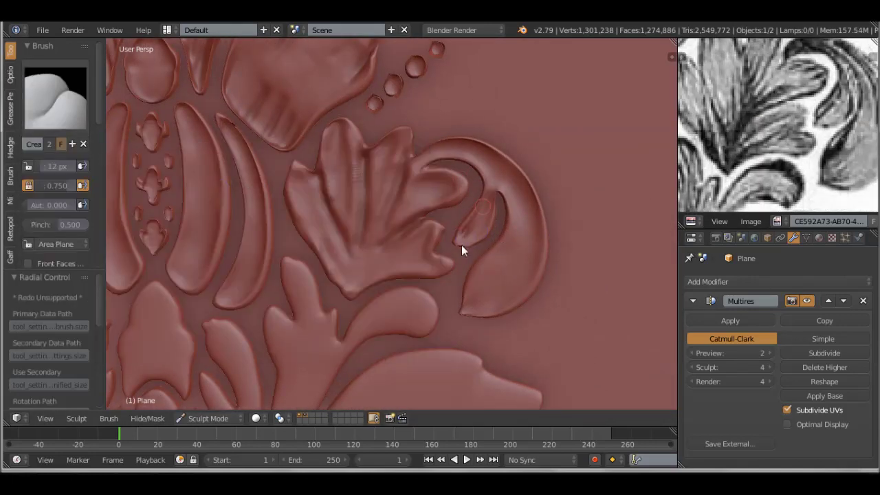
left_click_drag(405, 190, 510, 186)
left_click_drag(460, 161, 466, 300)
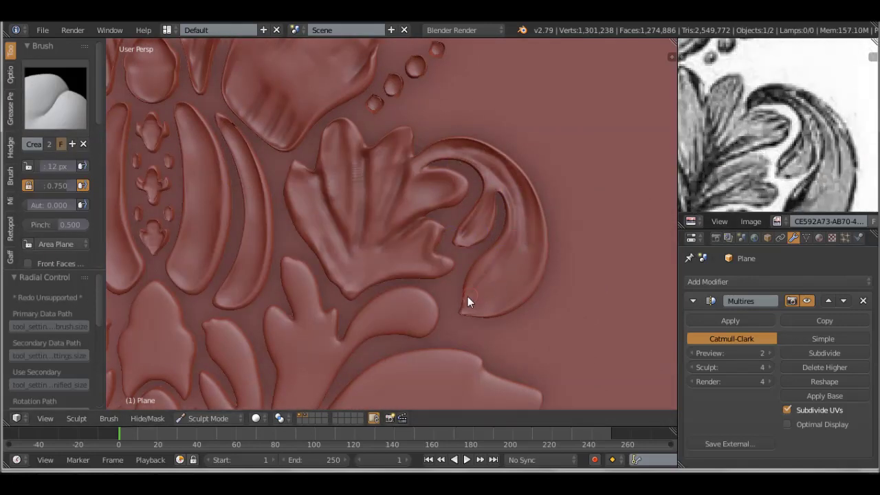
scroll(407, 270, "down", 3)
scroll(407, 270, "up", 1)
scroll(777, 131, "down", 1)
scroll(481, 242, "up", 1)
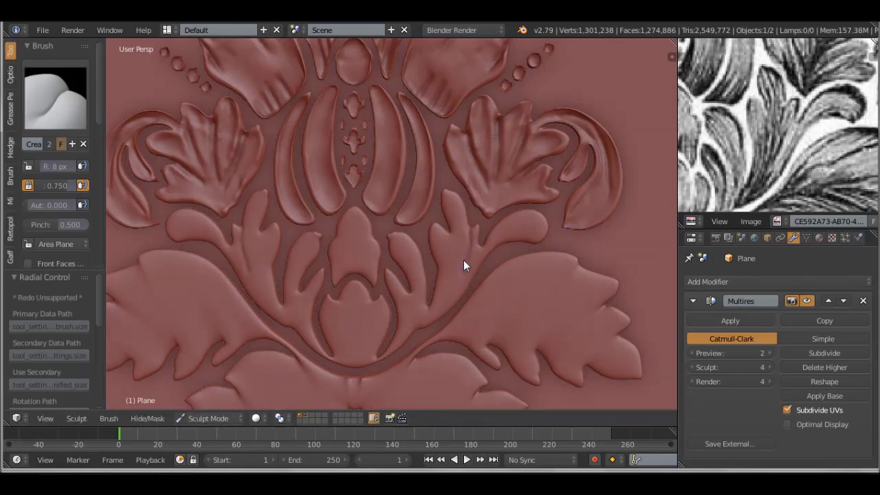
Step: Pan the view up to the flower and switch to the SculptDraw brush
scroll(846, 143, "up", 2)
scroll(462, 251, "up", 2)
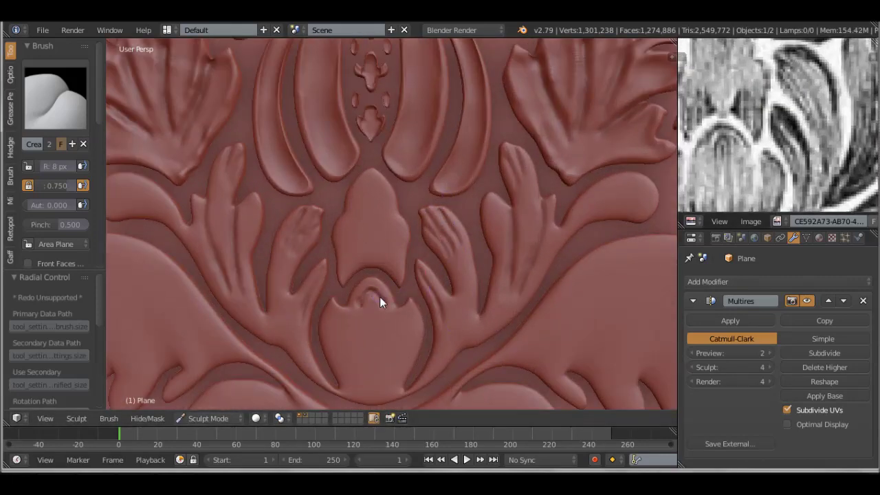
scroll(777, 131, "down", 2)
scroll(395, 238, "up", 2)
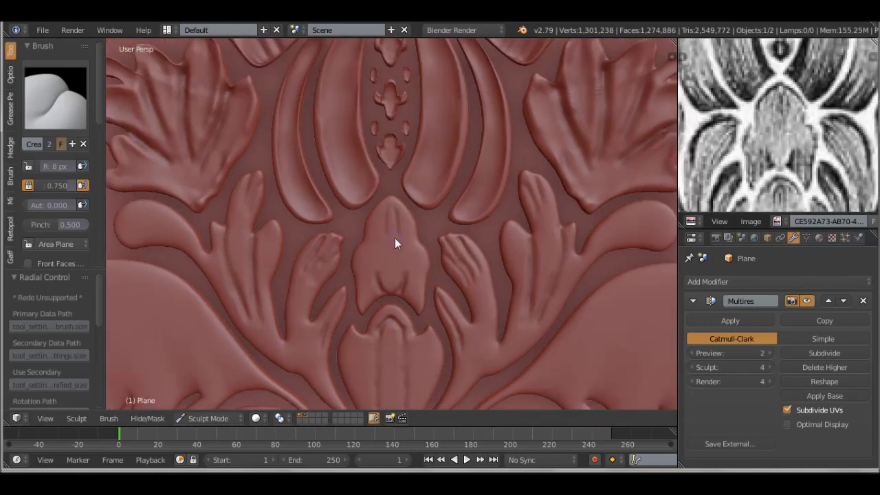
scroll(777, 131, "up", 2)
middle_click_drag(429, 331, 429, 255, "shift")
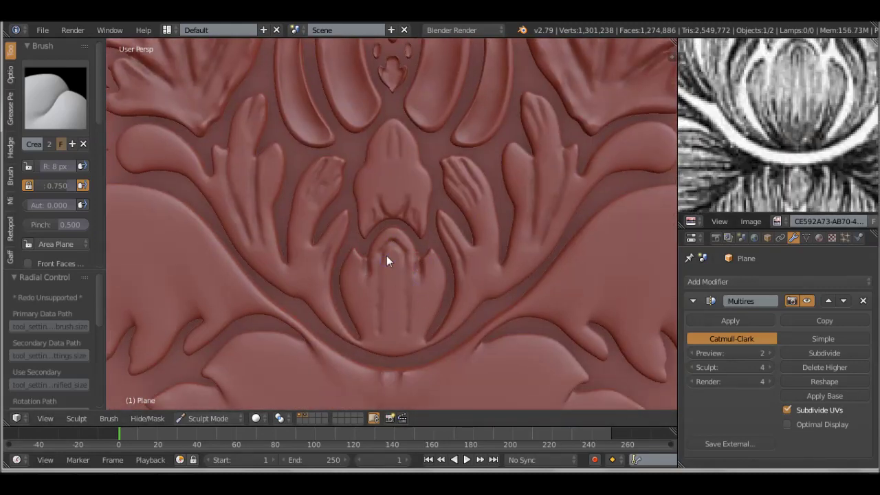
scroll(444, 291, "down", 3)
scroll(777, 131, "down", 2)
scroll(454, 264, "up", 3)
key("x")
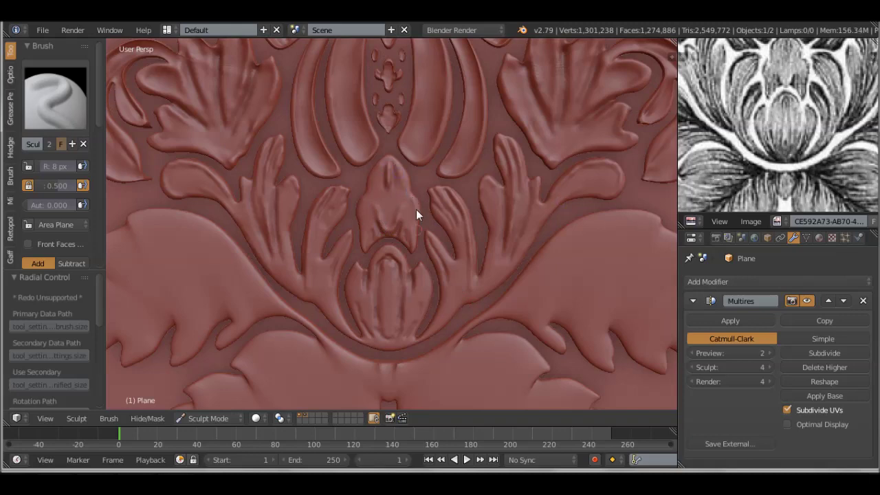
Step: Resize the SculptDraw brush to 14 px, then 7 px, then 21 px
key("f")
left_click(396, 290)
key("f")
left_click(460, 202)
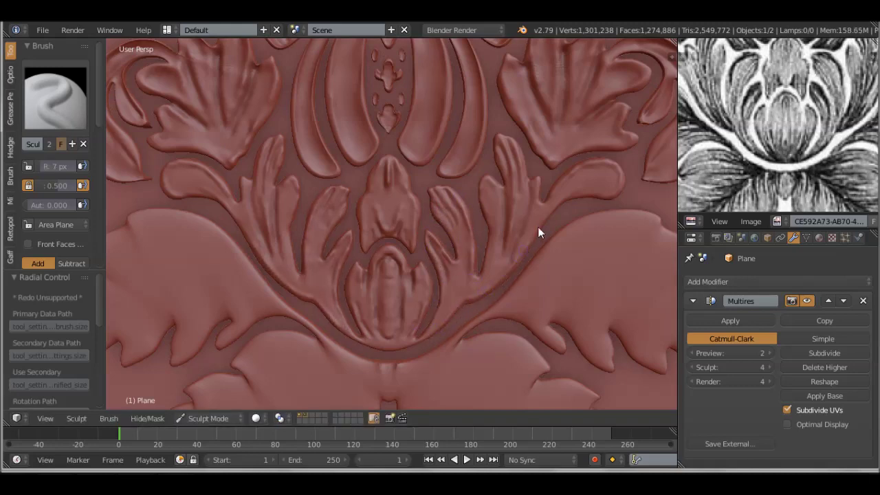
scroll(595, 174, "down", 3)
key("f")
left_click(456, 269)
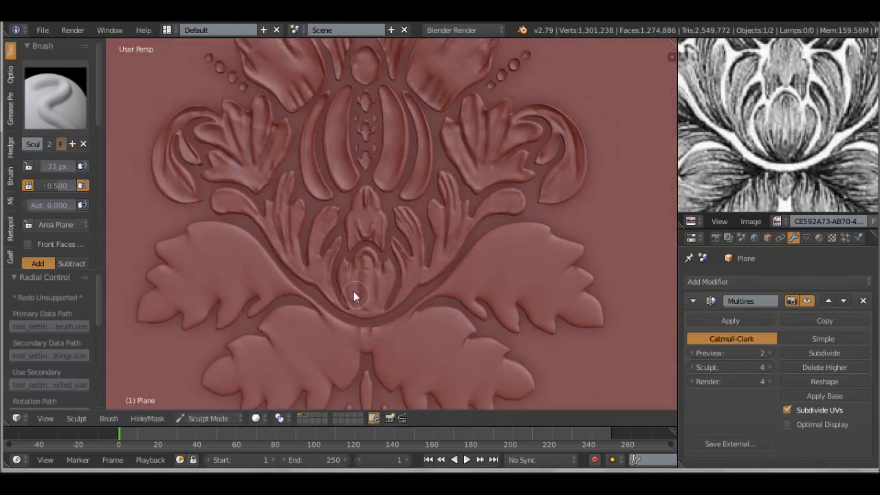
scroll(354, 291, "up", 2)
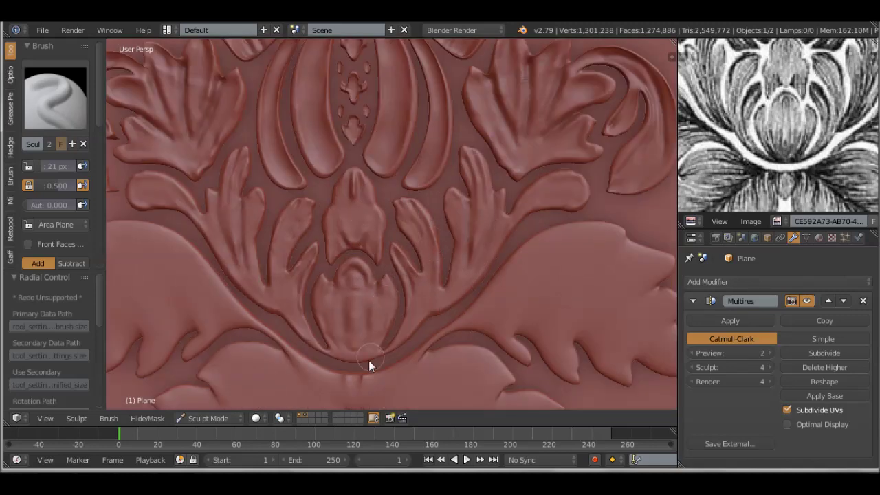
scroll(368, 361, "down", 4)
scroll(388, 223, "up", 4)
scroll(375, 211, "up", 1)
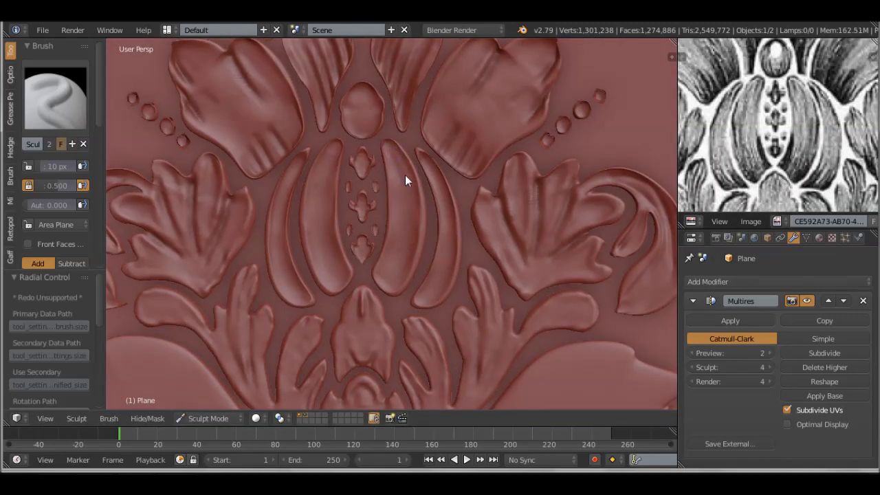
Step: Pick the Crease brush and crease grooves across the right leaf
key("shift+c")
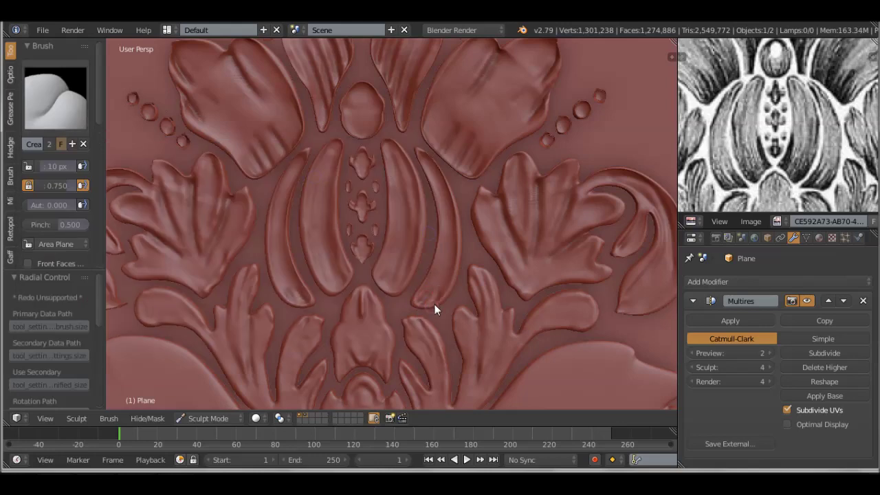
key("x")
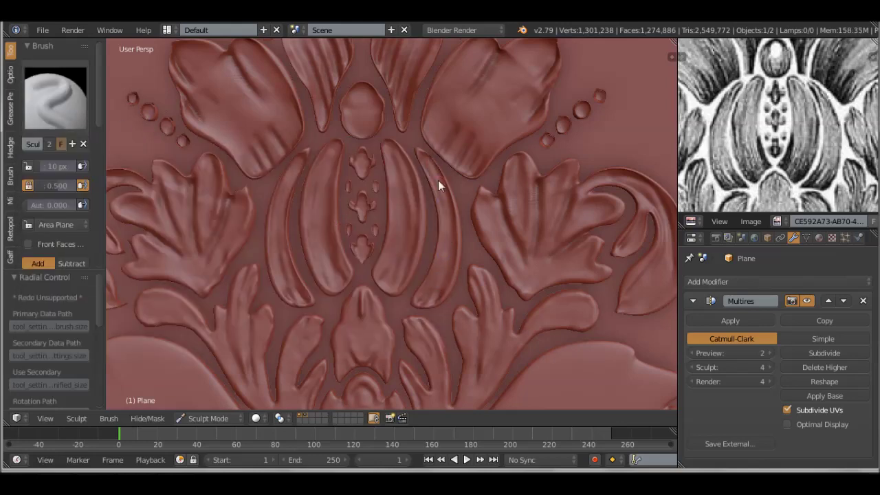
scroll(444, 210, "down", 5)
scroll(728, 75, "up", 3)
left_click(310, 165)
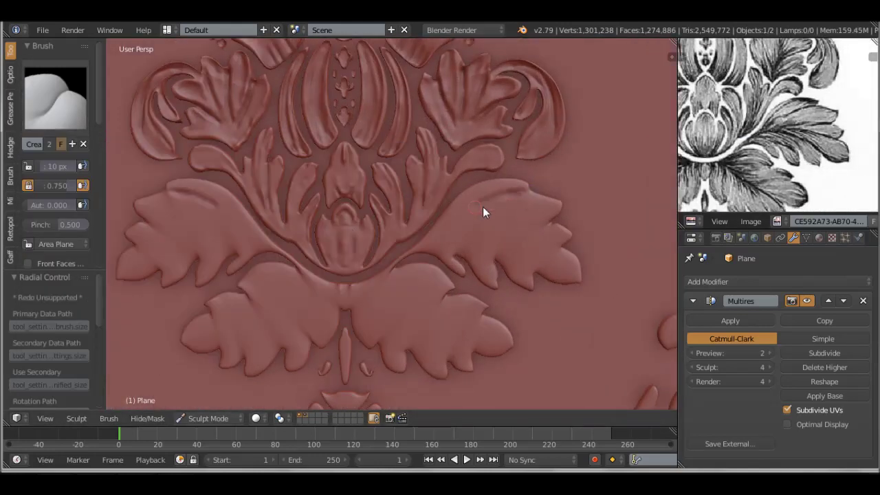
mouse_move(417, 255)
left_mouse_down()
mouse_move(539, 255)
mouse_move(516, 255)
left_mouse_up()
Step: Define the right leaf's outline along its edges with SculptDraw
scroll(440, 206, "down", 2)
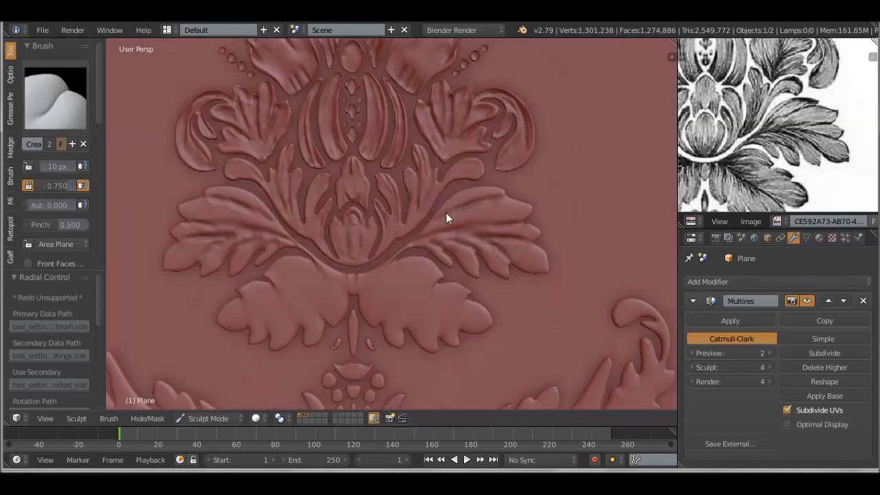
scroll(481, 179, "up", 4)
key("x")
mouse_move(500, 159)
left_mouse_down()
mouse_move(511, 191)
mouse_move(594, 227)
mouse_move(570, 291)
mouse_move(506, 290)
left_mouse_up()
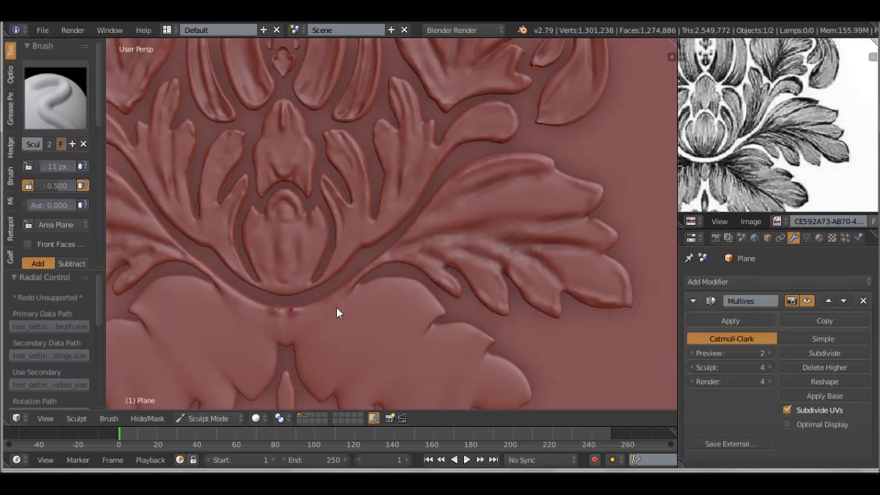
scroll(471, 220, "down", 3)
scroll(467, 215, "up", 3)
Step: Try an arched crease across the leaves, undo it, and reselect the SculptDraw brush
key("shift+c")
mouse_move(110, 227)
left_mouse_down()
mouse_move(395, 148)
mouse_move(545, 239)
left_mouse_up()
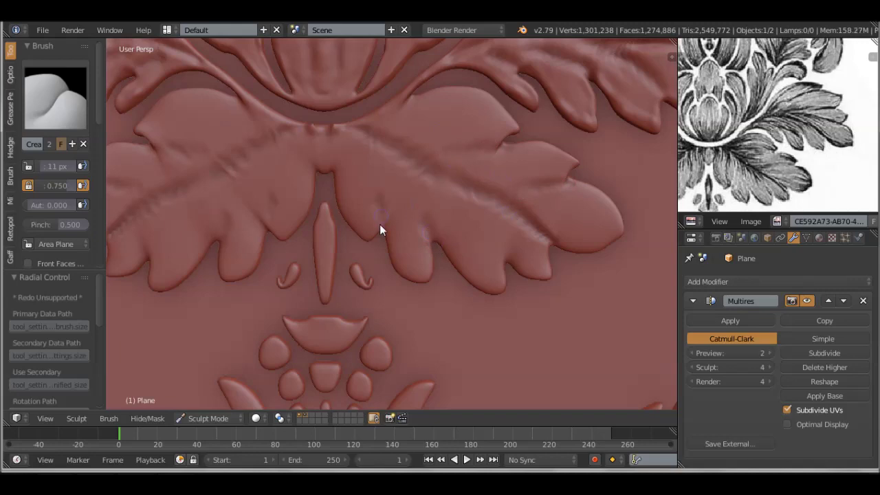
key("ctrl+z")
left_click(55, 97)
left_click(349, 233)
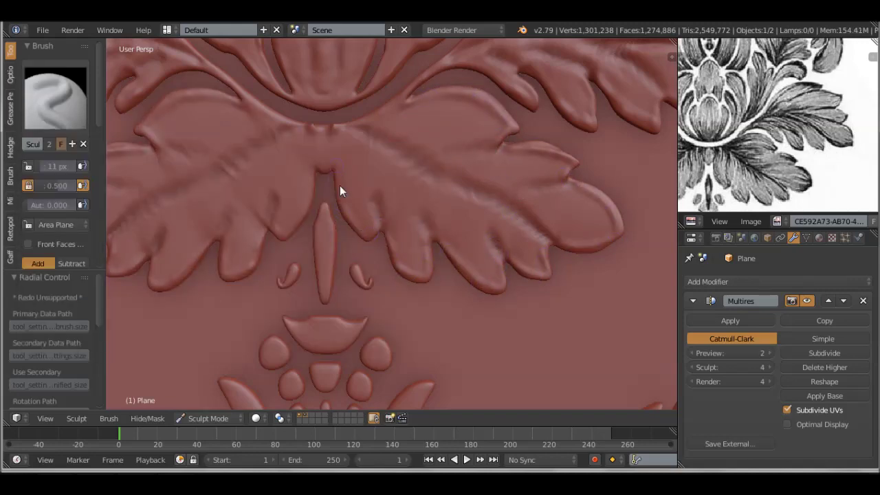
scroll(427, 251, "down", 5)
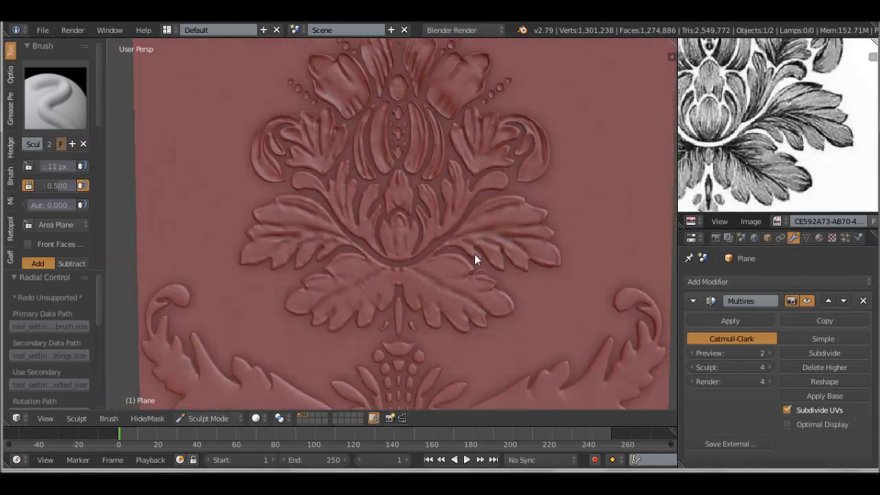
scroll(494, 330, "up", 5)
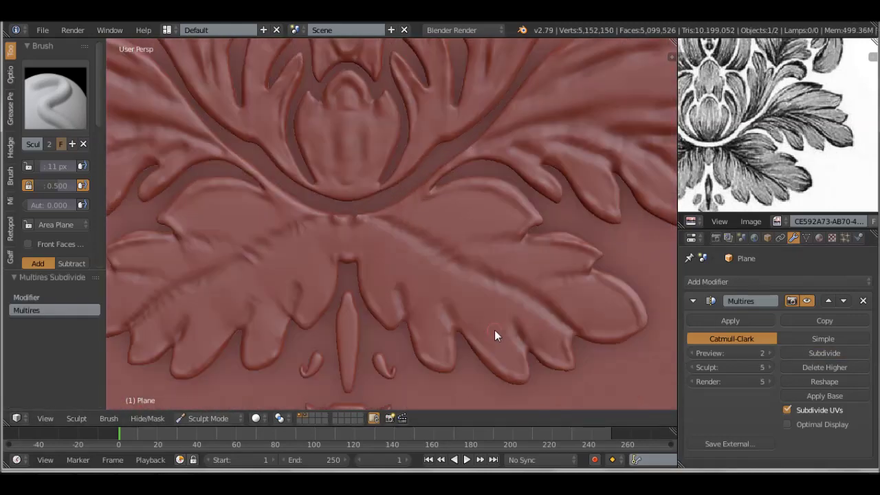
Step: Switch to the SculptDraw brush at 36 px and add a short groove near the lower right leaf's edge
key("shift+c")
left_click(55, 96)
left_click(367, 230)
key("f")
left_click(412, 246)
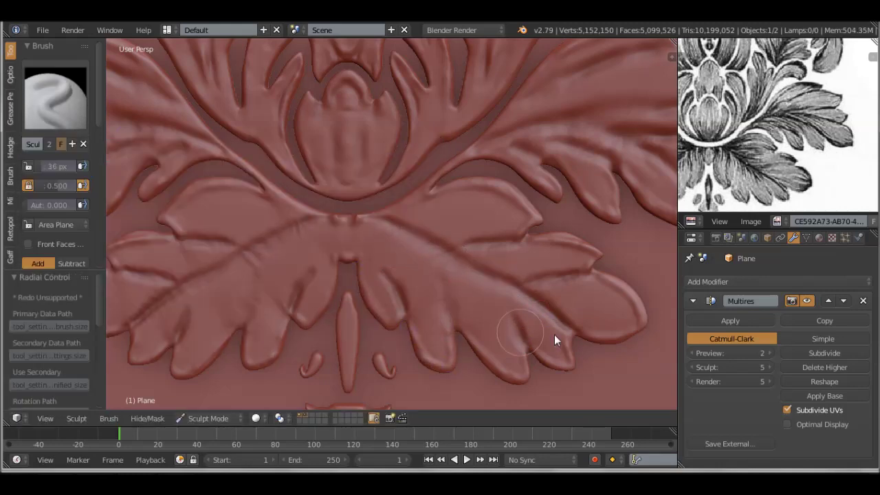
scroll(364, 290, "down", 3)
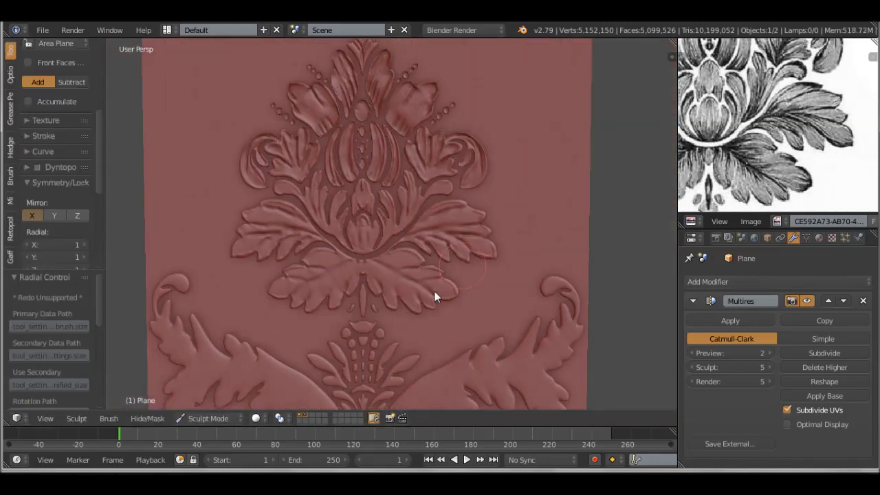
scroll(435, 292, "up", 3)
left_click_drag(496, 267, 560, 322)
mouse_move(509, 183)
middle_mouse_down()
mouse_move(503, 228)
mouse_move(419, 228)
mouse_move(476, 160)
middle_mouse_up()
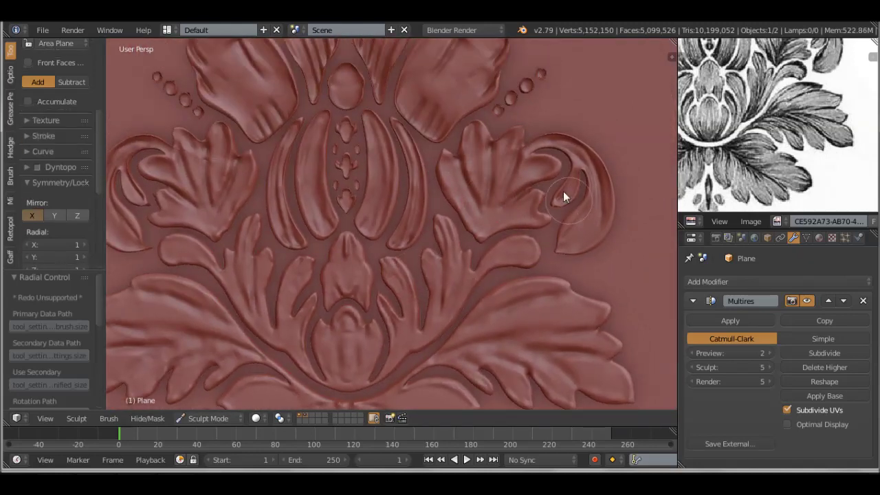
scroll(382, 299, "down", 4)
scroll(379, 299, "up", 3)
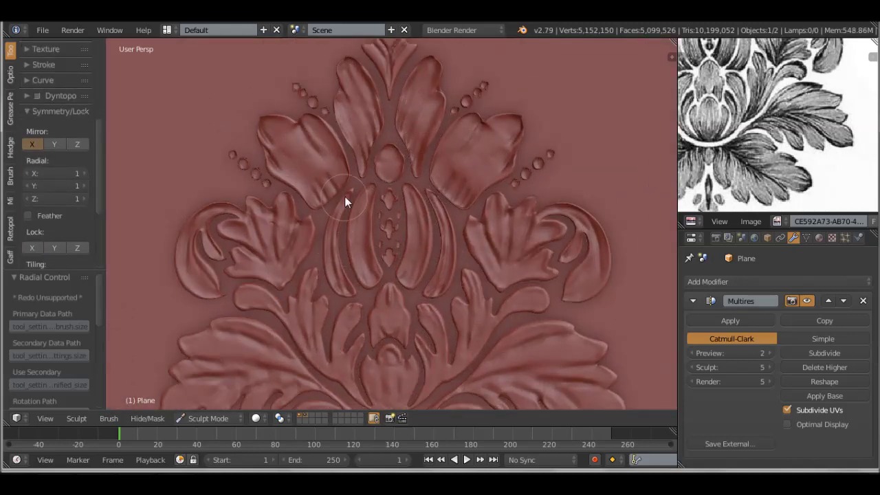
scroll(389, 229, "down", 3)
scroll(344, 207, "up", 2)
scroll(412, 258, "down", 4)
scroll(466, 274, "up", 2)
scroll(509, 321, "down", 3)
scroll(516, 289, "up", 2)
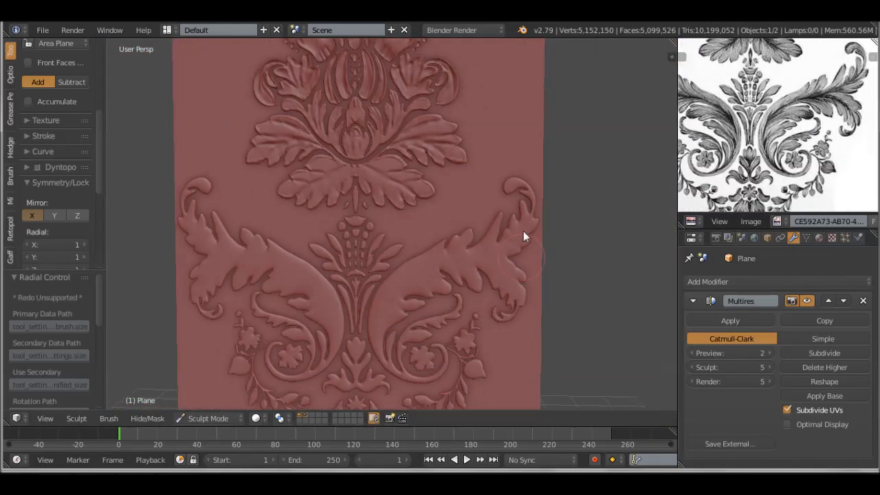
Step: Sculpt mirrored detail into the upper right leaf at 0.500 strength, then add a faint 11 px edge stroke
scroll(523, 257, "up", 1)
scroll(62, 137, "up", 3)
left_click_drag(481, 245, 509, 199)
key("shift+f")
left_click_drag(457, 206, 491, 207)
scroll(385, 309, "up", 2)
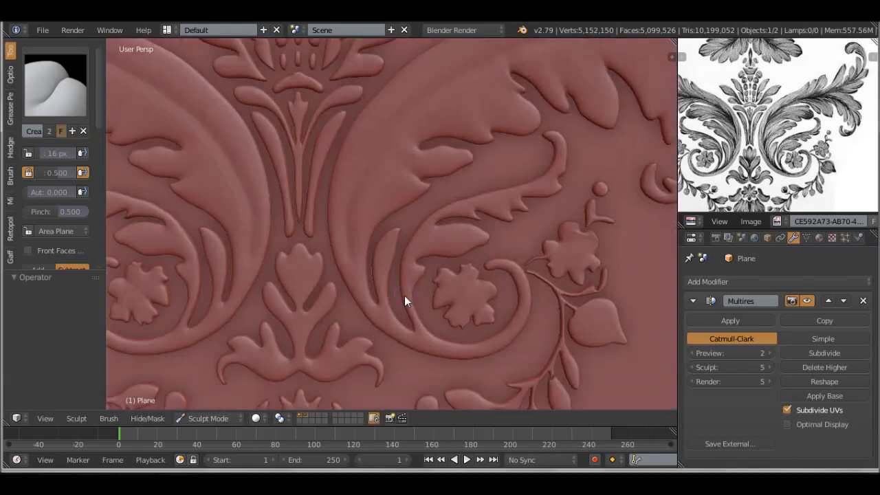
key("f")
left_click(362, 295)
scroll(455, 268, "up", 2)
left_click_drag(481, 135, 545, 124)
Step: Deepen the grooves separating the large leaf's tips beside the scroll curl
middle_click_drag(319, 322, 332, 232, "shift")
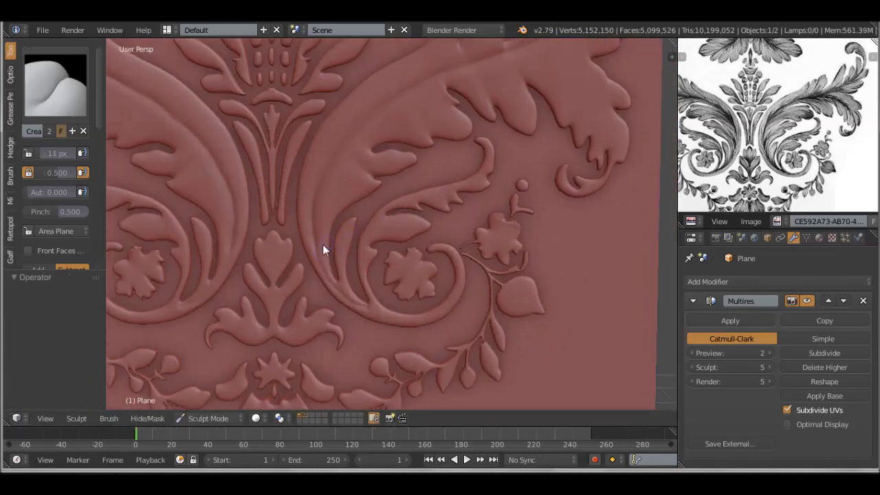
scroll(533, 236, "up", 1)
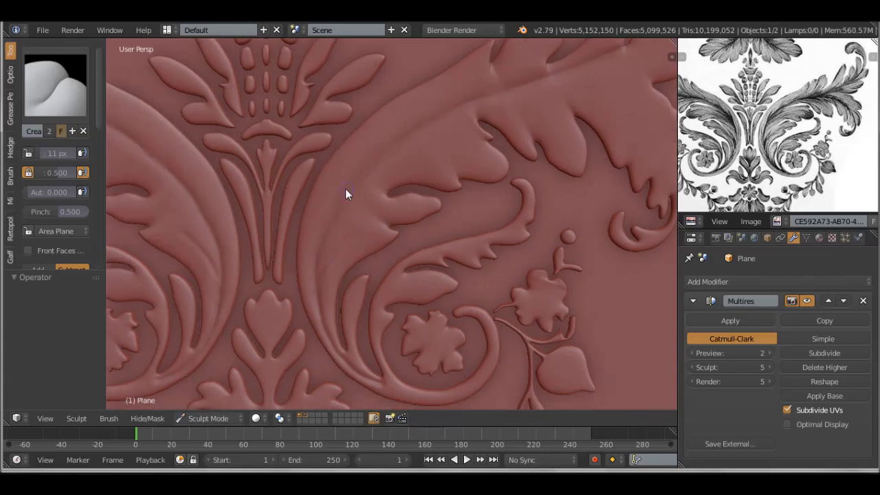
middle_click_drag(438, 136, 439, 218)
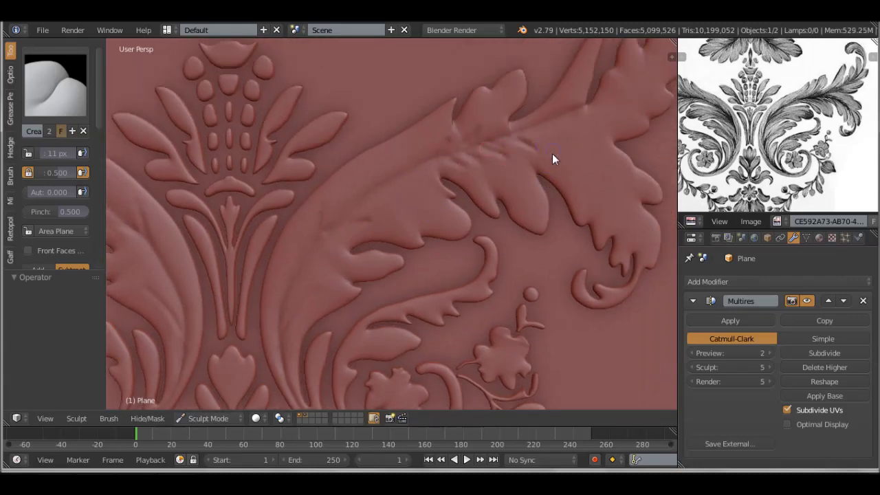
middle_click_drag(569, 177, 460, 245, "ctrl")
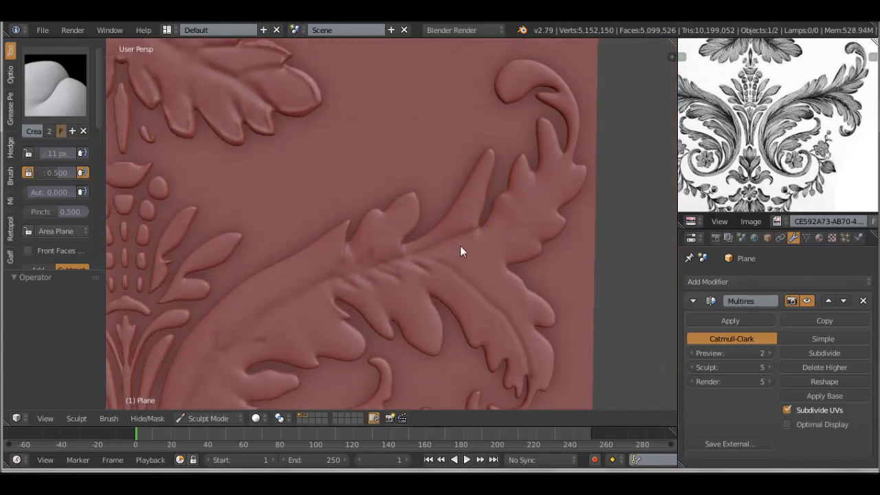
left_click_drag(549, 127, 551, 183)
left_click_drag(549, 152, 575, 191)
scroll(330, 279, "down", 2)
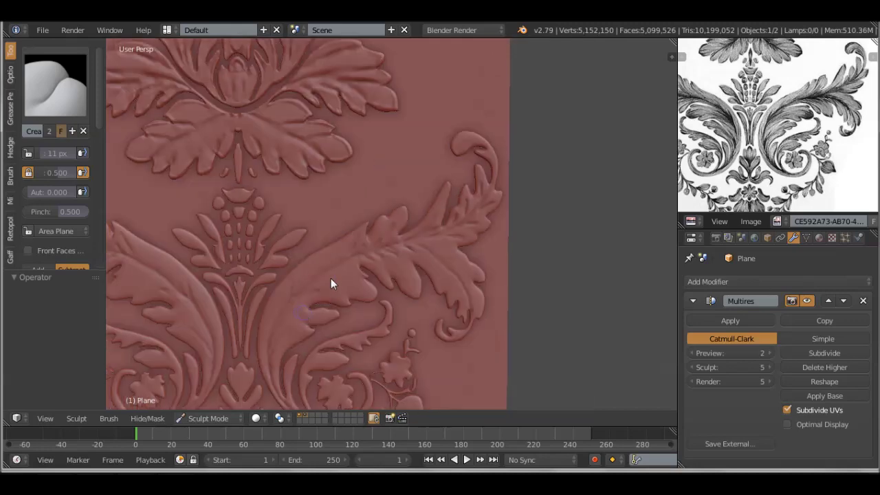
scroll(359, 246, "down", 2)
scroll(409, 278, "up", 2)
Step: With an 18 px brush, carve grooves and relief detail down the large right-hand leaf
key("f")
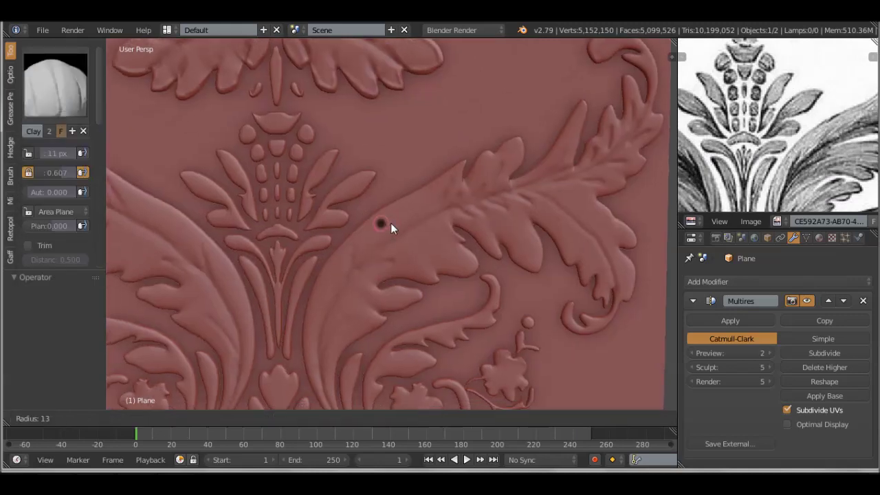
left_click(390, 223)
mouse_move(361, 247)
left_mouse_down()
mouse_move(403, 298)
mouse_move(424, 237)
left_mouse_up()
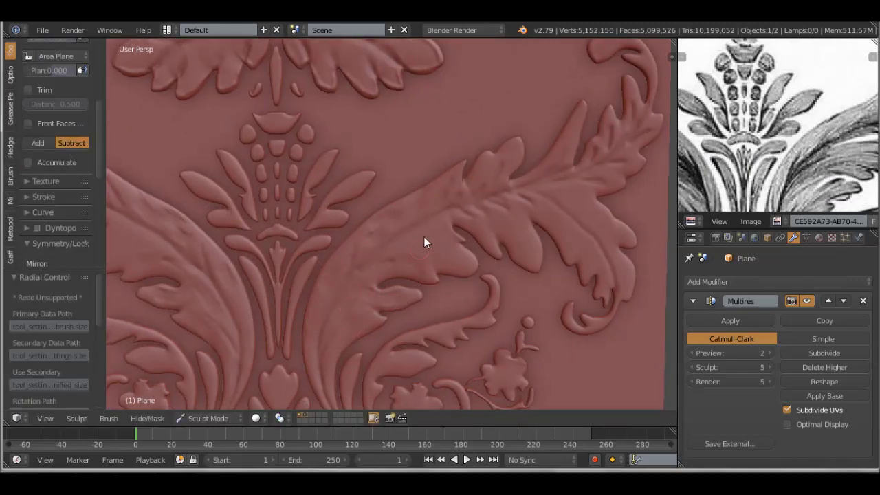
scroll(507, 148, "down", 2)
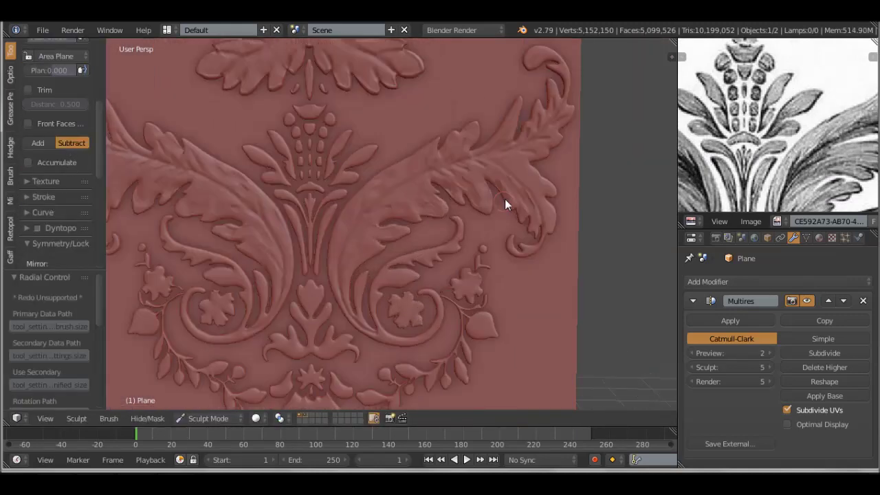
middle_click_drag(504, 199, 487, 214, "shift")
middle_click_drag(546, 175, 496, 232, "shift")
left_click_drag(496, 232, 485, 331)
scroll(413, 179, "down", 2)
scroll(399, 183, "up", 2)
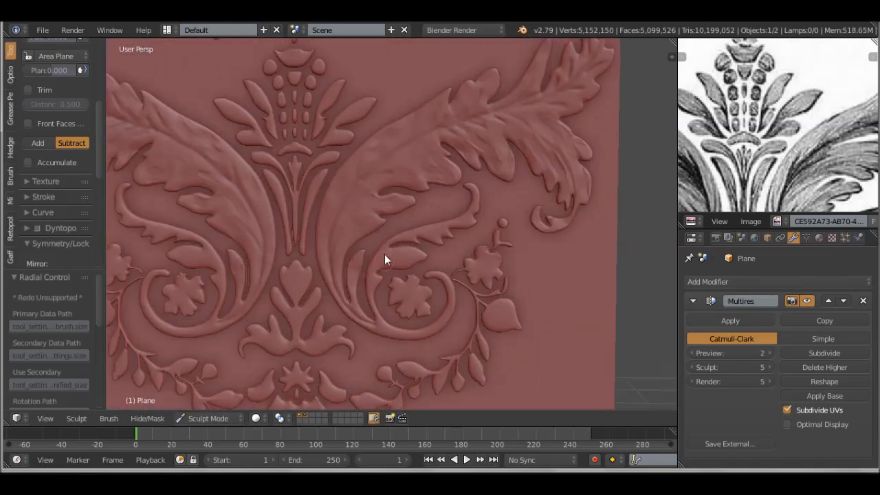
scroll(445, 267, "up", 3, "shift")
scroll(432, 229, "left", 3, "ctrl")
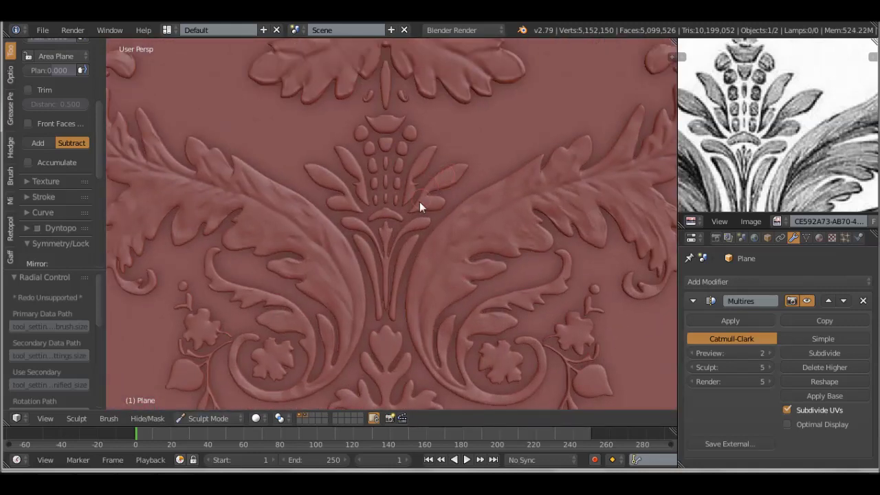
Step: Sculpt extra relief near the top of the central motif
left_click_drag(412, 191, 399, 151)
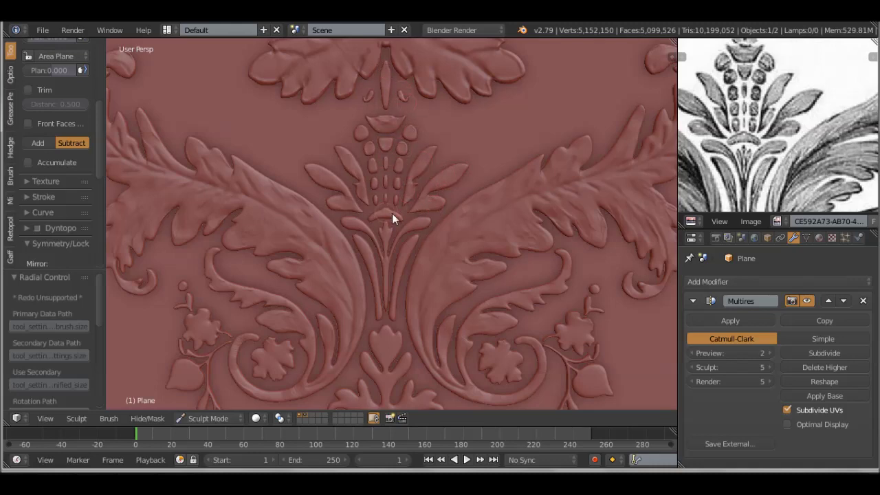
scroll(454, 267, "down", 1)
scroll(469, 244, "down", 1)
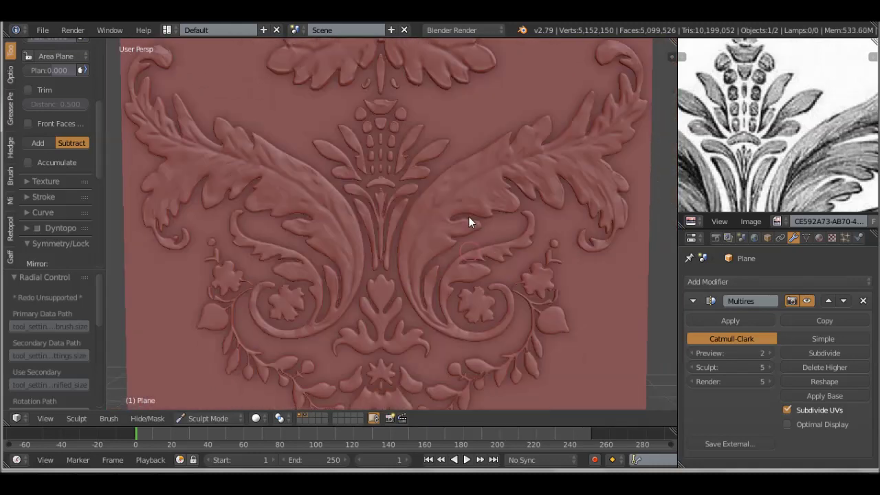
scroll(413, 307, "down", 1)
scroll(413, 307, "up", 1)
scroll(425, 271, "up", 1)
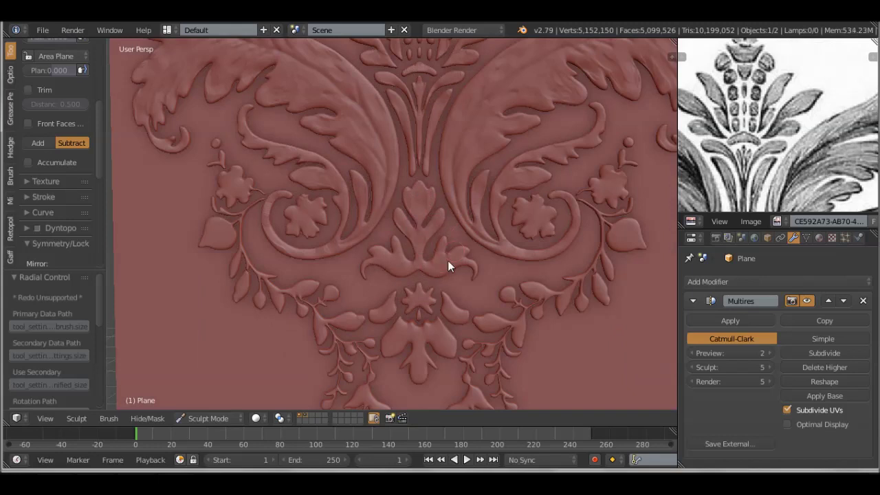
Step: Sculpt a small branch beside the lower stem and zoom out over the whole plane
mouse_move(605, 199)
middle_mouse_down("shift")
mouse_move(557, 206)
mouse_move(508, 238)
middle_mouse_up("shift")
scroll(557, 206, "up", 1)
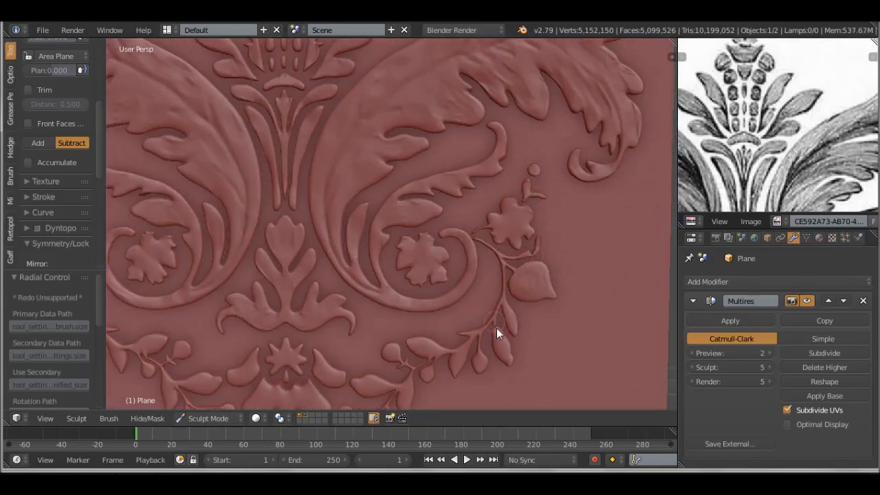
mouse_move(458, 354)
middle_mouse_down("shift")
mouse_move(427, 285)
mouse_move(334, 203)
middle_mouse_up("shift")
scroll(426, 286, "up", 1)
left_click_drag(440, 246, 435, 264)
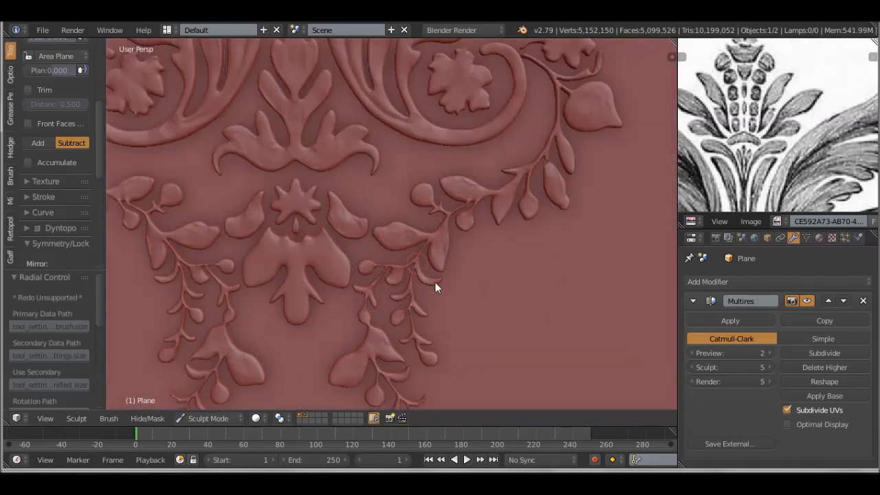
middle_click_drag(435, 282, 443, 233, "shift")
scroll(444, 233, "down", 1)
scroll(443, 233, "up", 2)
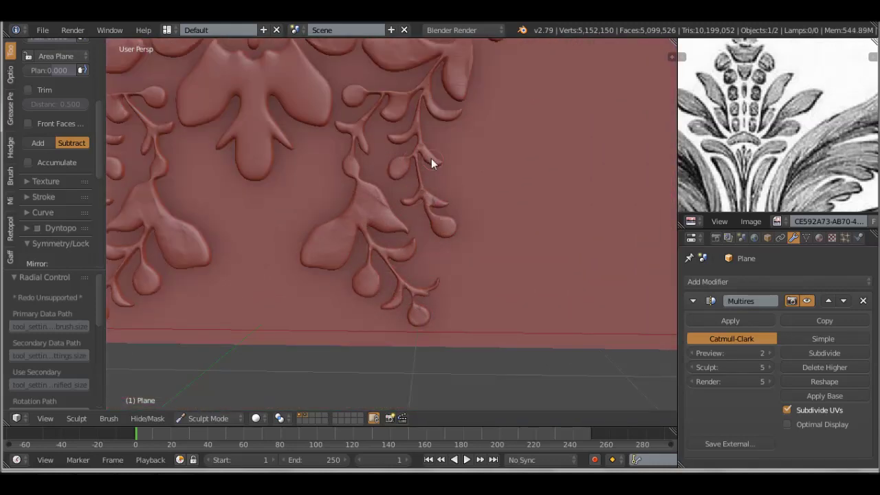
scroll(365, 181, "down", 2)
scroll(446, 296, "down", 2)
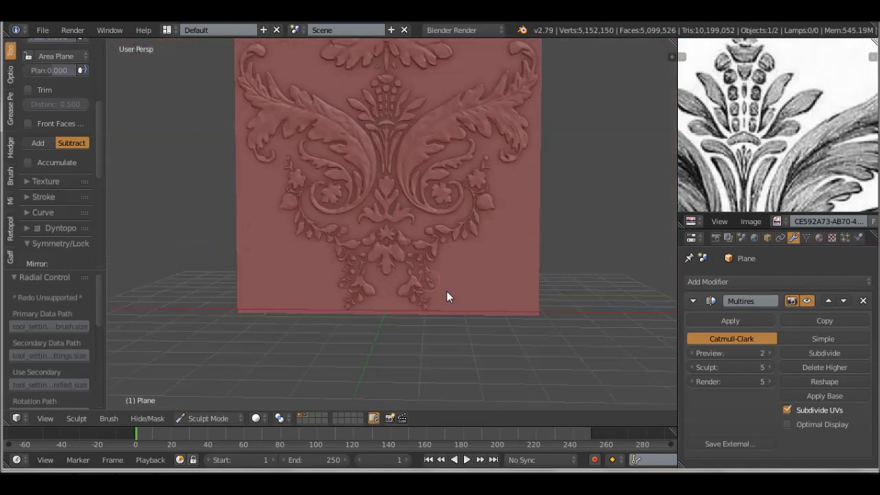
scroll(446, 291, "up", 4)
scroll(404, 114, "up", 2)
scroll(404, 114, "up", 2)
Step: Crease detail lines into the central tulip's petals with a 14 px brush
key("f")
left_click(450, 219)
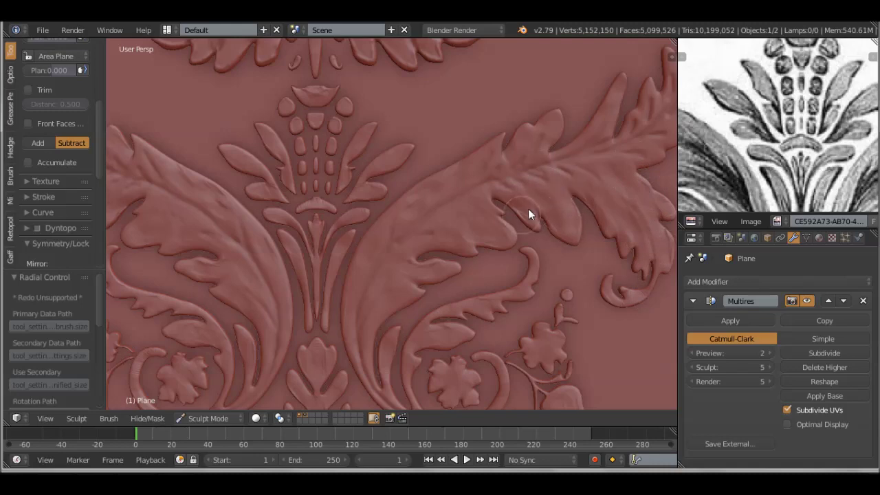
scroll(528, 208, "down", 2)
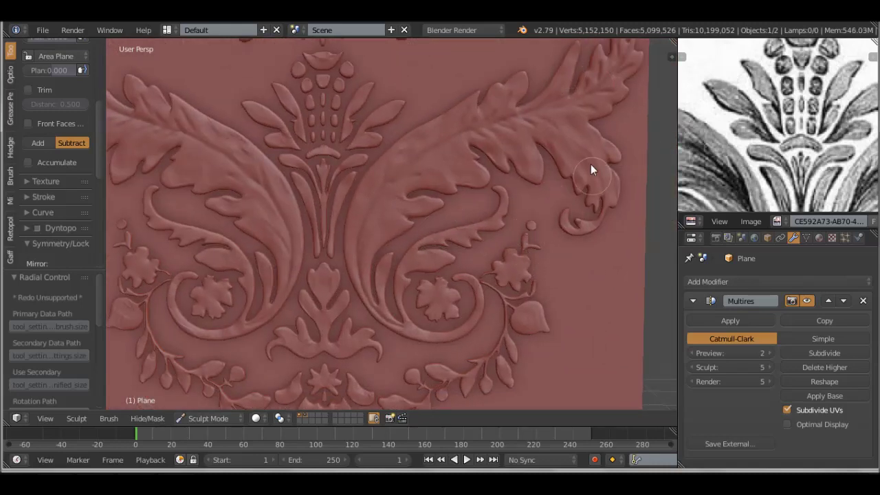
scroll(357, 196, "up", 2)
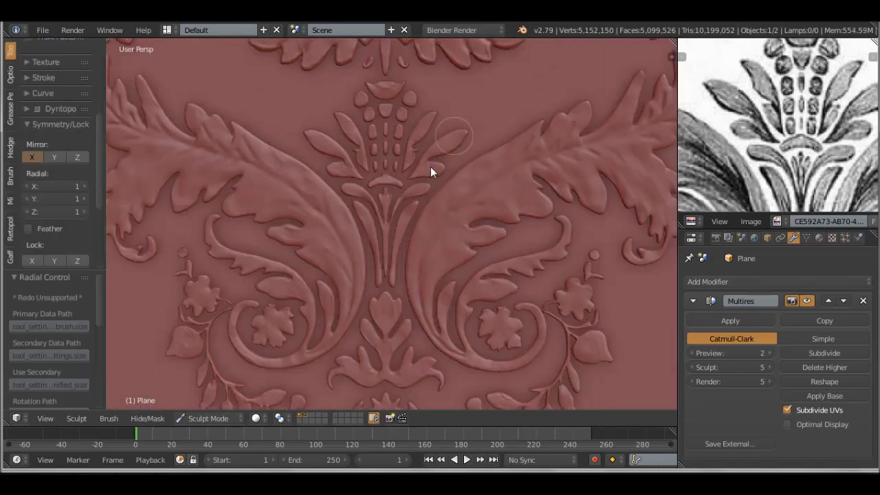
scroll(401, 92, "down", 2, "shift")
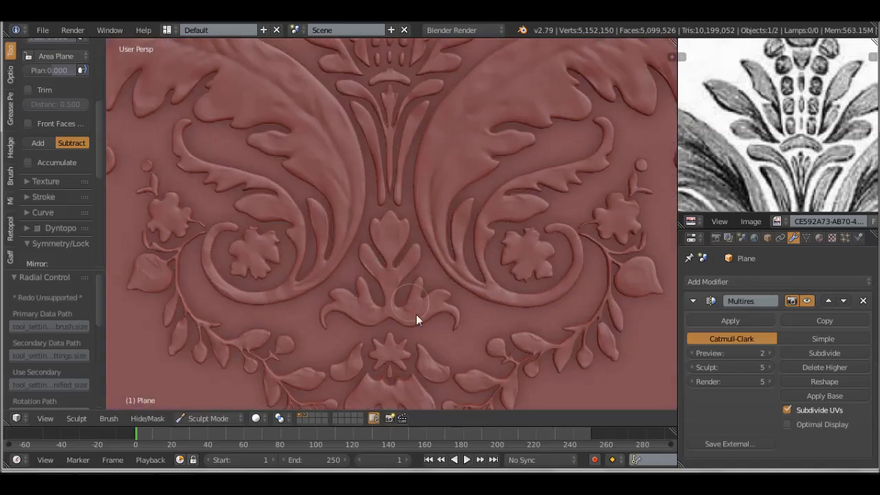
scroll(210, 150, "up", 2)
scroll(385, 272, "up", 1)
key("f")
left_click(385, 275)
left_click_drag(372, 189, 374, 237)
left_click_drag(406, 191, 404, 226)
Step: Switch through the SculptDraw and 19 px Crease brushes, ending on the Smooth brush at 35 px
left_click(55, 96)
left_click(362, 178)
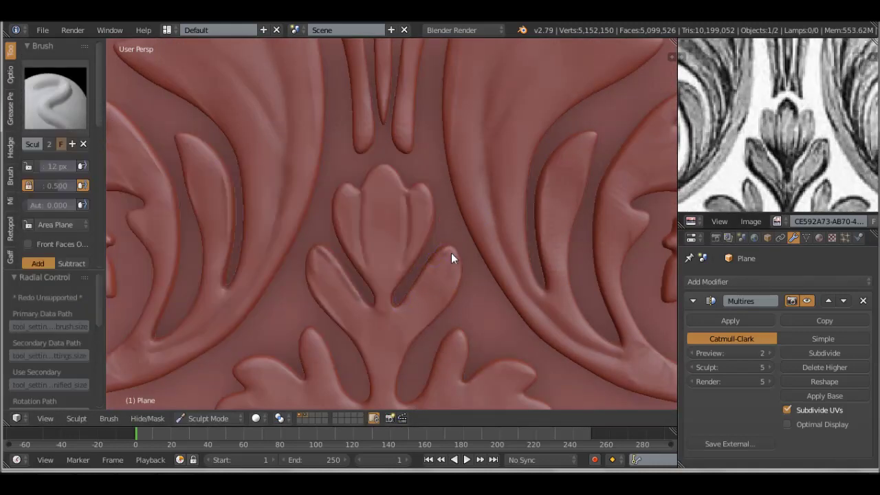
scroll(396, 240, "down", 2)
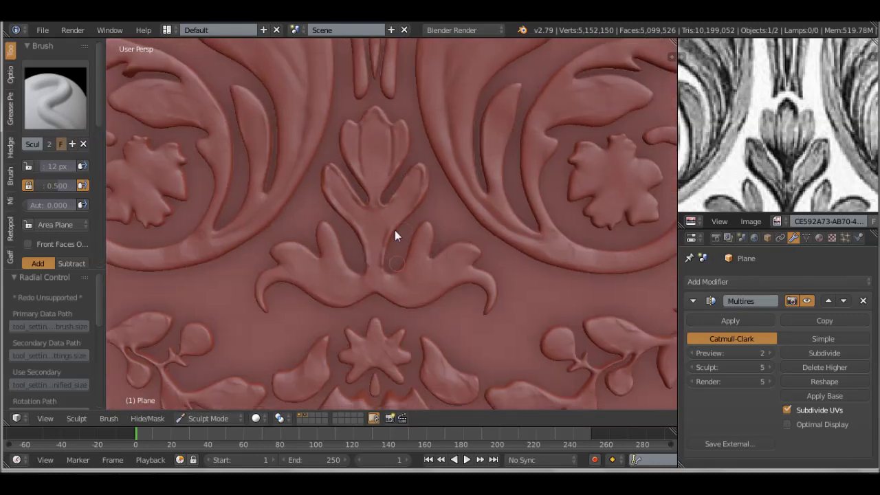
scroll(396, 235, "up", 2)
left_click(55, 97)
left_click(207, 183)
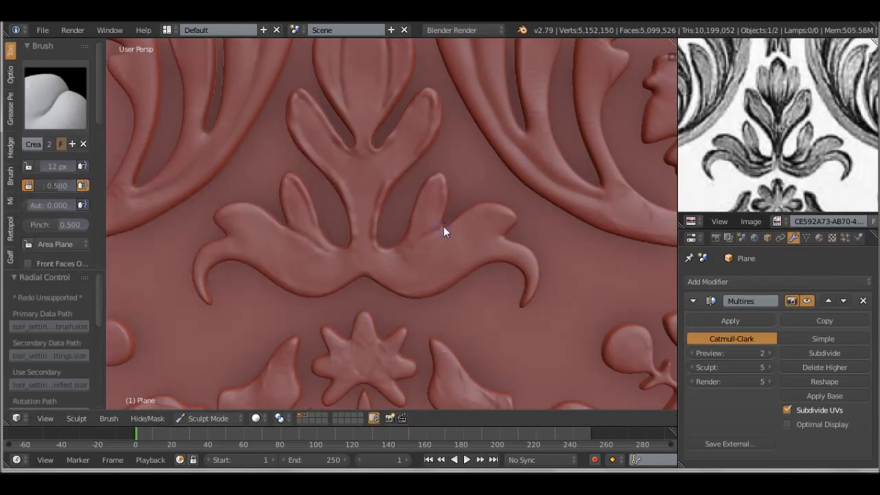
key("f")
left_click(404, 251)
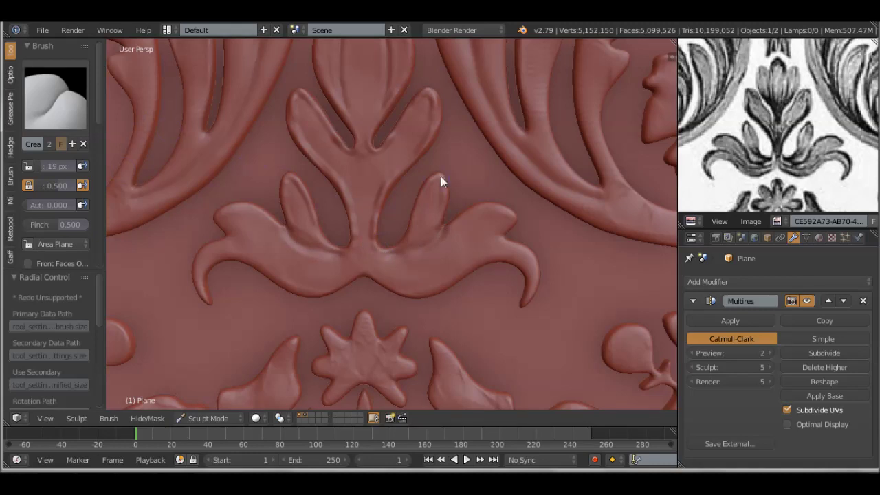
key("x")
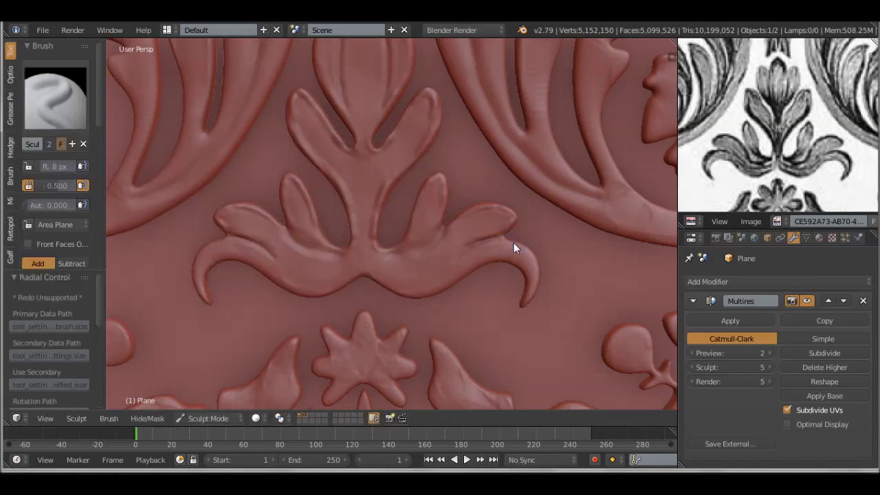
key("f")
left_click(456, 265)
key("s")
left_click(403, 232)
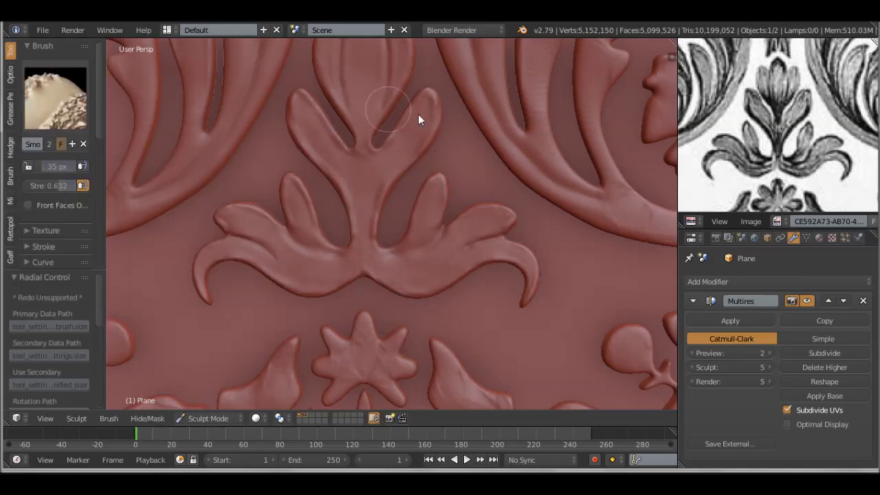
Step: Smooth the lower leaf sprigs beneath the central motif
scroll(419, 144, "down", 3)
scroll(474, 241, "up", 3)
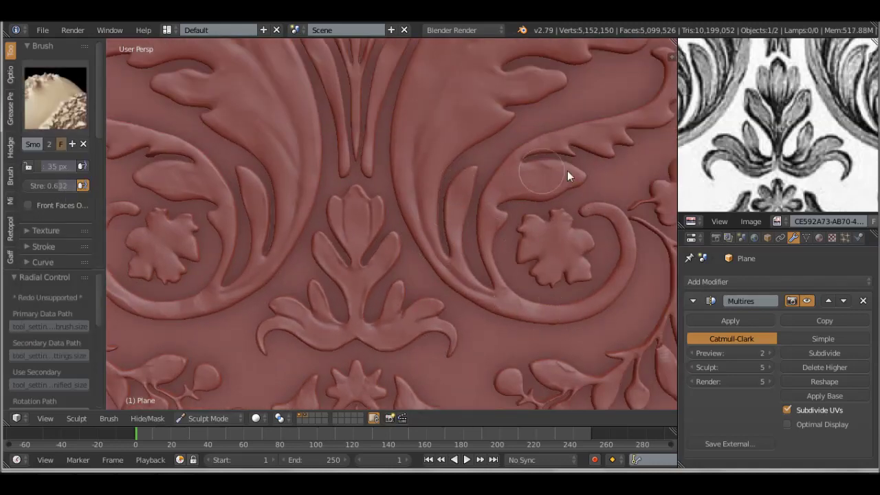
scroll(461, 324, "down", 3)
scroll(586, 344, "up", 3)
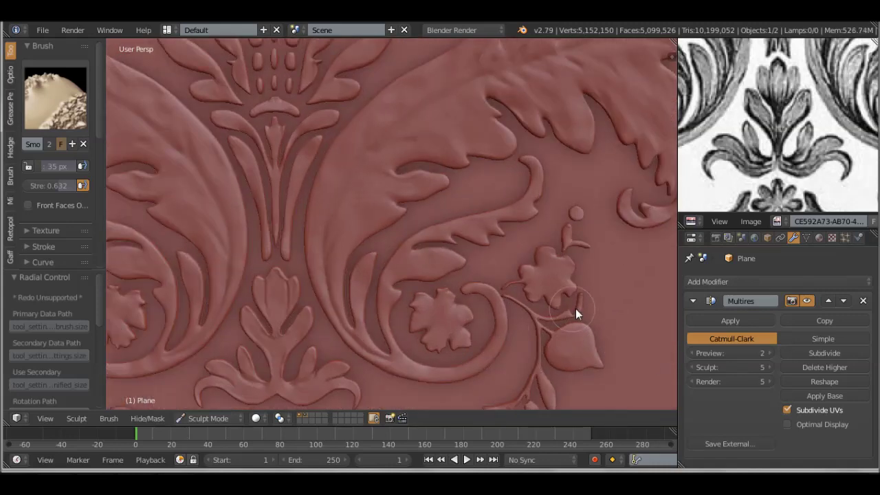
scroll(571, 330, "down", 3)
scroll(481, 227, "up", 3)
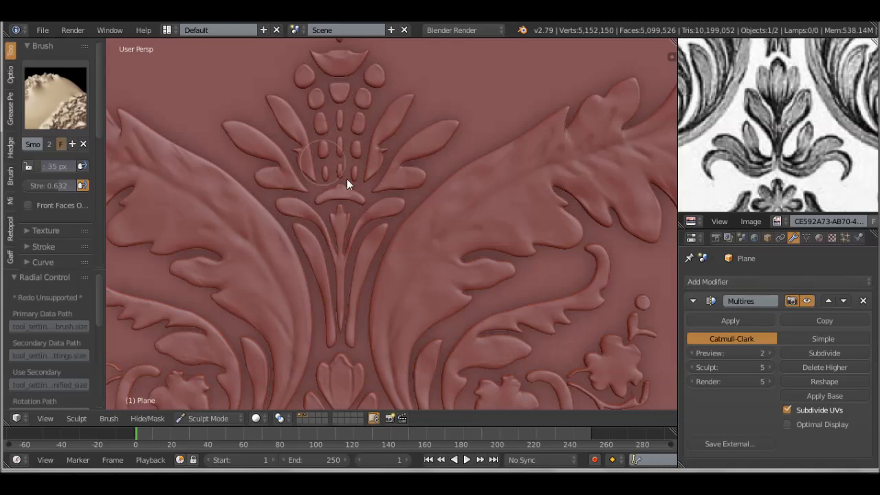
scroll(343, 191, "down", 3)
scroll(316, 302, "up", 3)
mouse_move(330, 295)
left_mouse_down()
mouse_move(340, 242)
mouse_move(393, 266)
mouse_move(408, 255)
mouse_move(471, 269)
left_mouse_up()
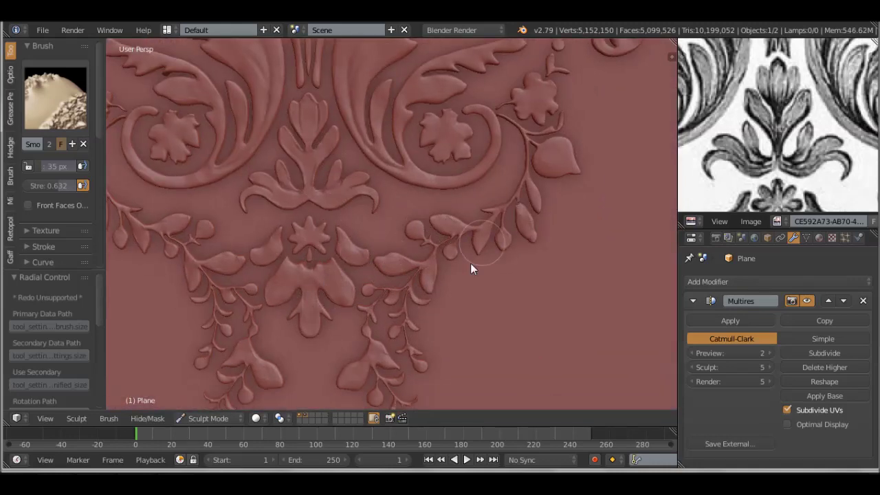
scroll(303, 207, "down", 3)
scroll(303, 207, "up", 2)
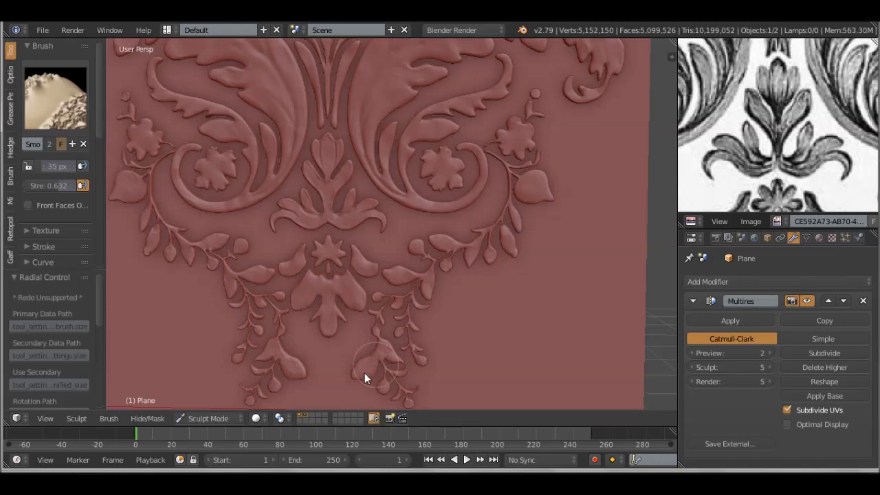
scroll(402, 302, "up", 3)
scroll(450, 158, "up", 1)
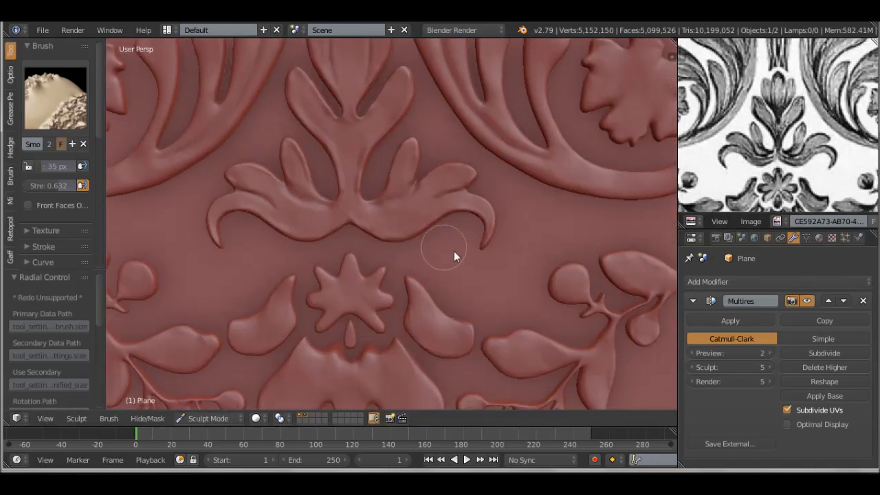
Step: Lightly reshape the curling leaves symmetrically with the SculptDraw brush
scroll(453, 252, "up", 1)
key("g")
scroll(413, 193, "down", 3)
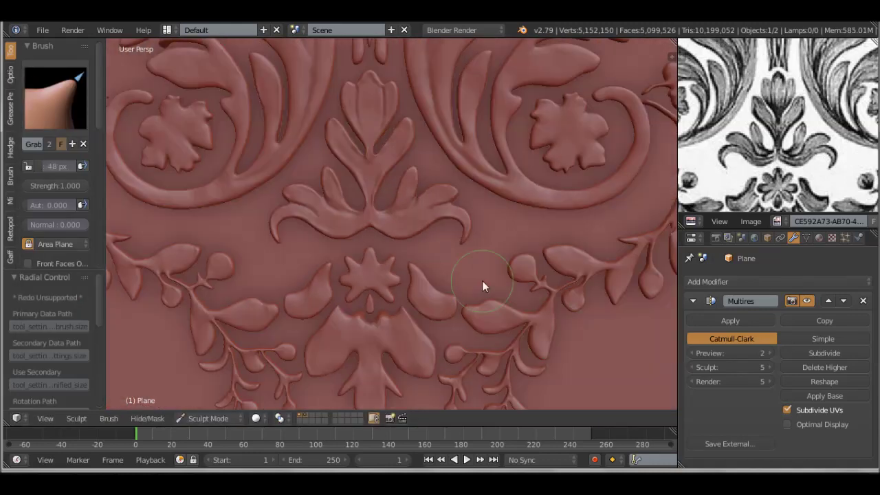
key("d")
scroll(348, 254, "up", 3)
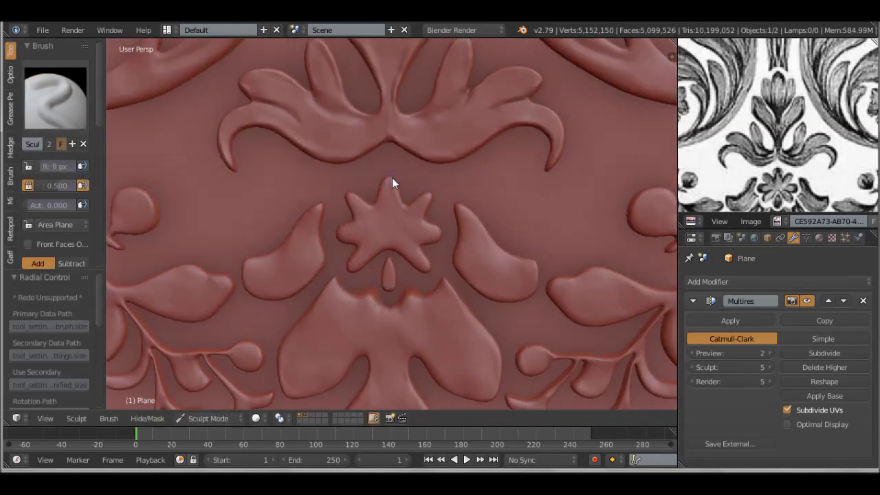
mouse_move(457, 218)
left_mouse_down()
mouse_move(532, 267)
mouse_move(508, 250)
left_mouse_up()
Step: Set the Crease brush to 25 px, then switch to SculptDraw at a 7 px radius
key("shift+c")
key("f")
left_click(483, 239)
scroll(488, 237, "down", 3)
scroll(429, 288, "up", 4)
middle_click_drag(497, 303, 504, 226, "shift")
key("space")
left_click(365, 235)
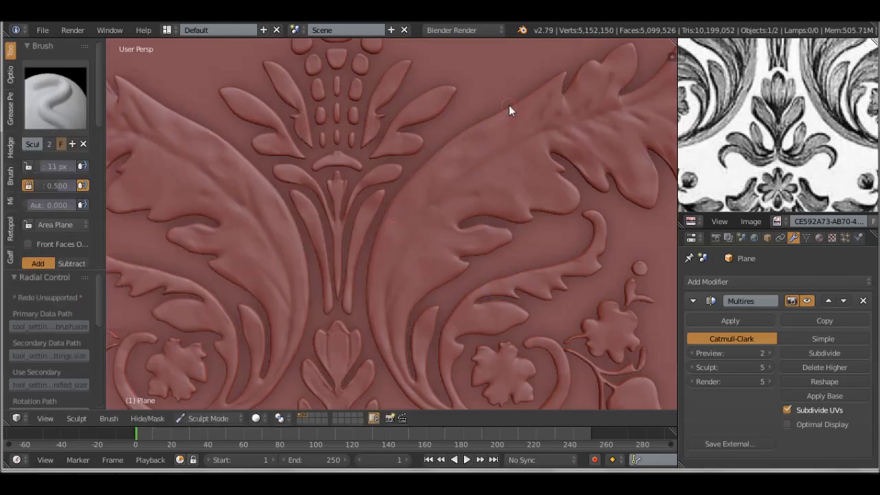
key("f")
left_click(467, 245)
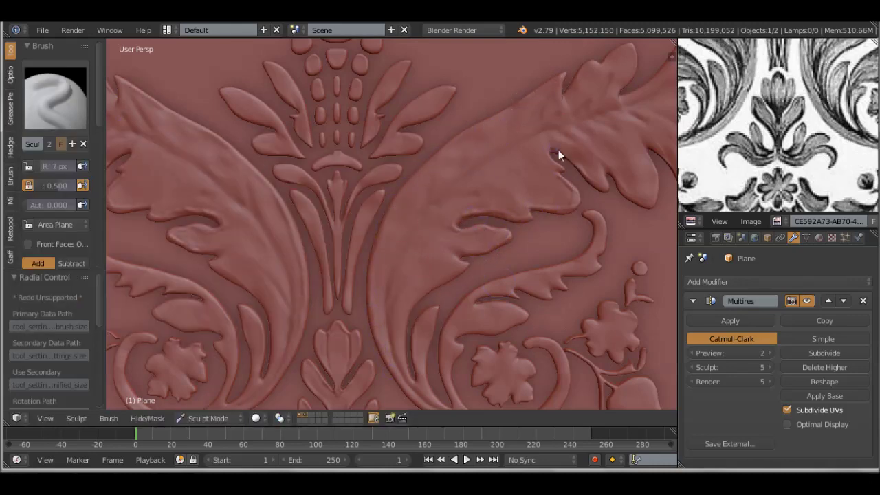
Step: Enlarge the draw brush to 23 px, toggle Smooth and back, and zoom out over the relief
mouse_move(658, 186)
middle_mouse_down()
mouse_move(559, 225)
mouse_move(446, 192)
middle_mouse_up()
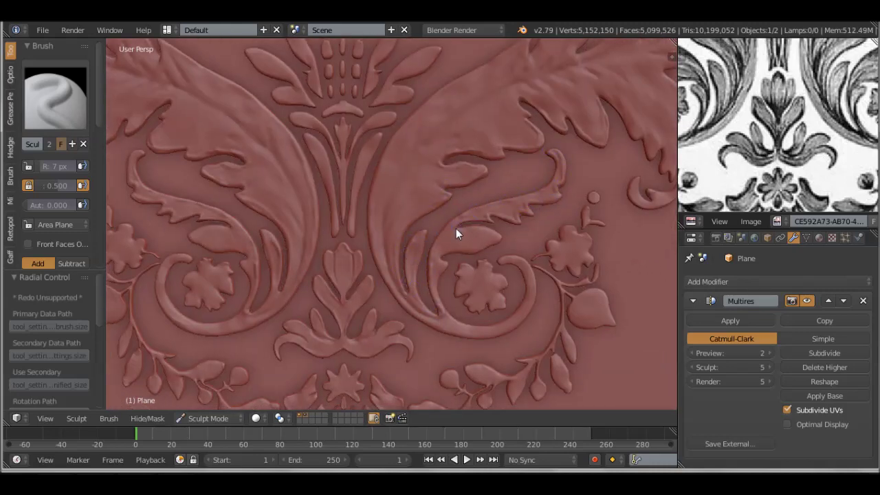
key("f")
left_click(516, 220)
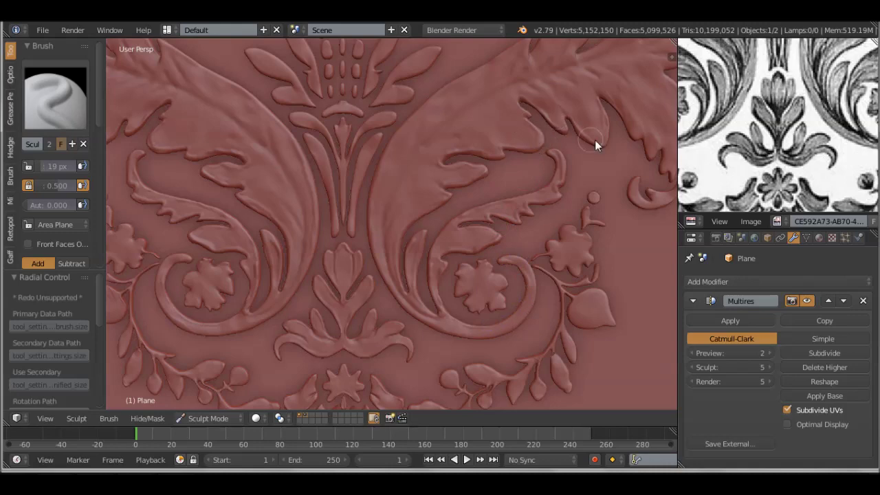
middle_click_drag(595, 139, 483, 195)
scroll(483, 196, "up", 2)
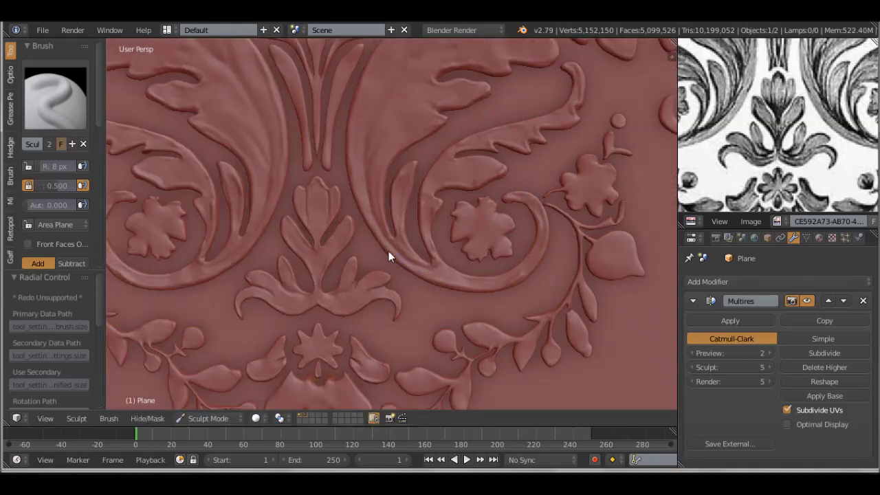
key("f")
left_click(447, 184)
key("s")
key("x")
scroll(522, 250, "down", 2)
scroll(510, 246, "down", 2)
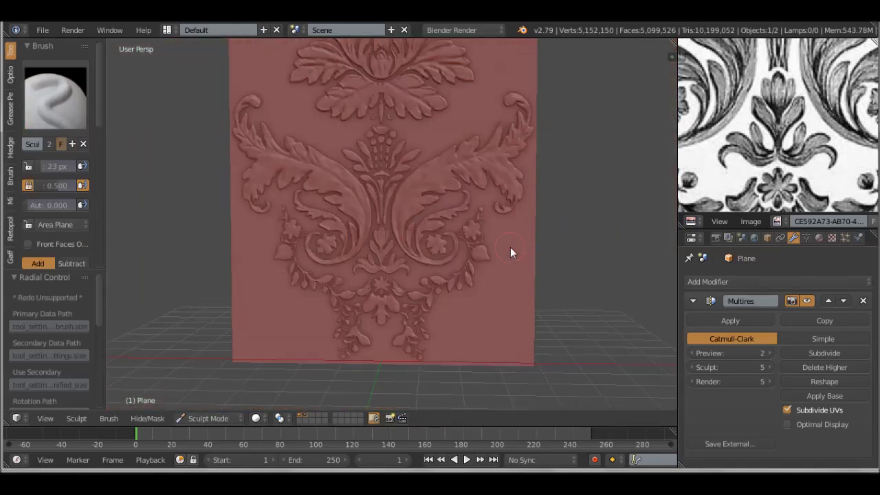
Step: Crease a groove into the small flower's lower petal with the Crease brush
scroll(517, 248, "down", 2)
scroll(517, 248, "up", 3)
scroll(524, 258, "up", 3)
scroll(535, 276, "up", 2)
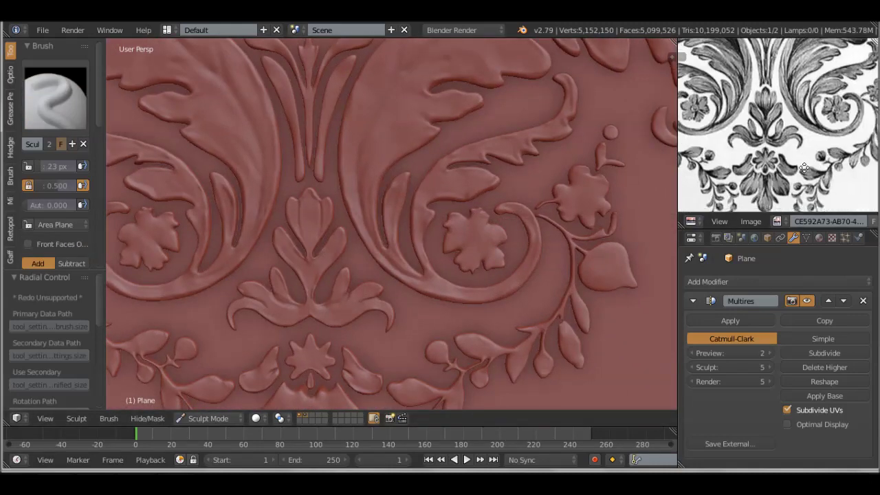
left_click(55, 98)
scroll(514, 240, "up", 2)
scroll(512, 258, "up", 2)
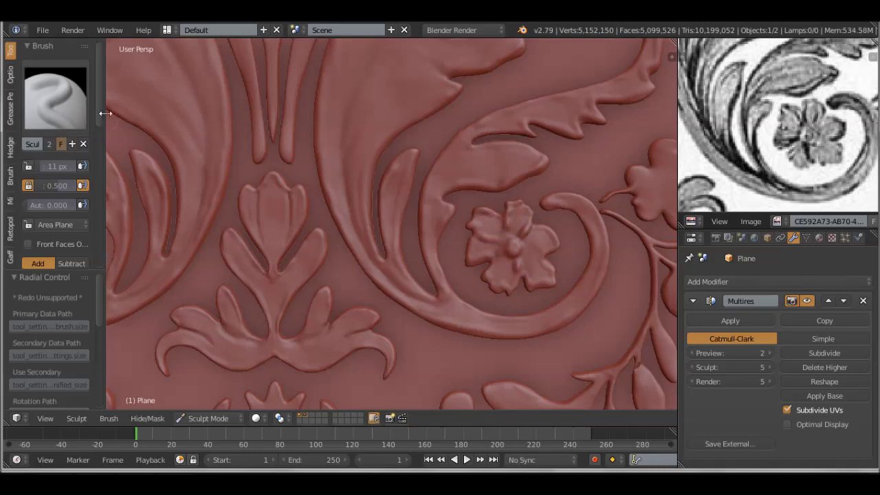
key("shift+c")
left_click_drag(523, 243, 538, 271)
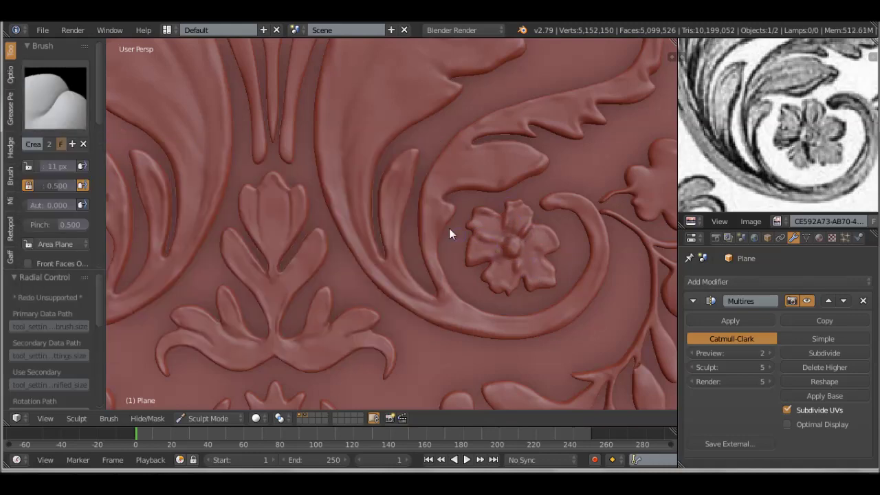
Step: Fill the central leaf's vertical groove using the Clay brush at 16 px radius
key("x")
left_click(55, 96)
left_click(360, 249)
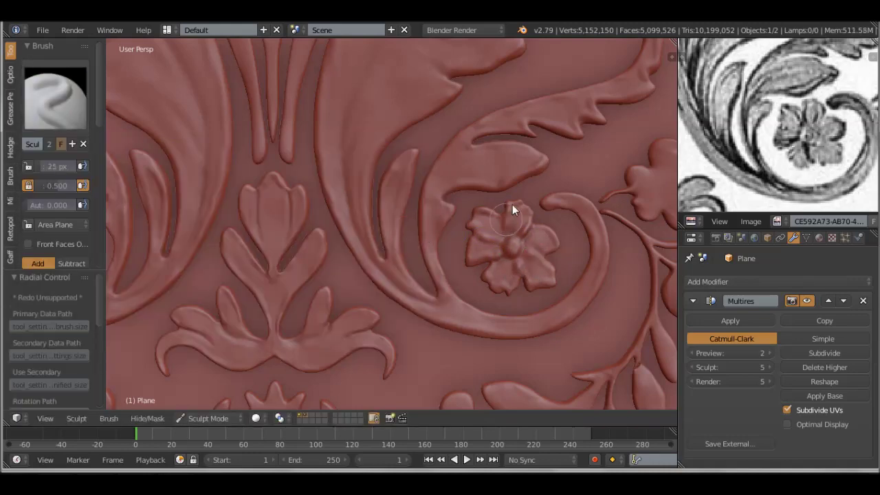
scroll(494, 246, "down", 1)
scroll(494, 246, "down", 2)
scroll(521, 181, "down", 2)
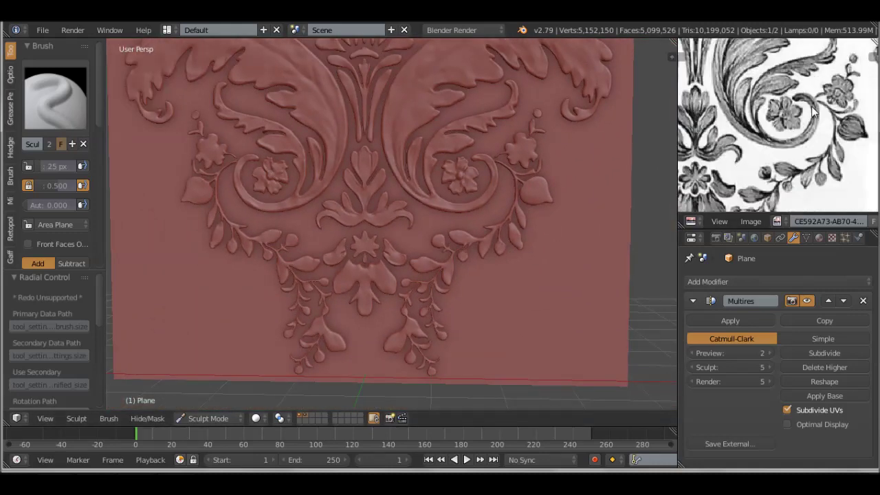
scroll(543, 219, "down", 2)
key("shift+c")
scroll(470, 263, "up", 3)
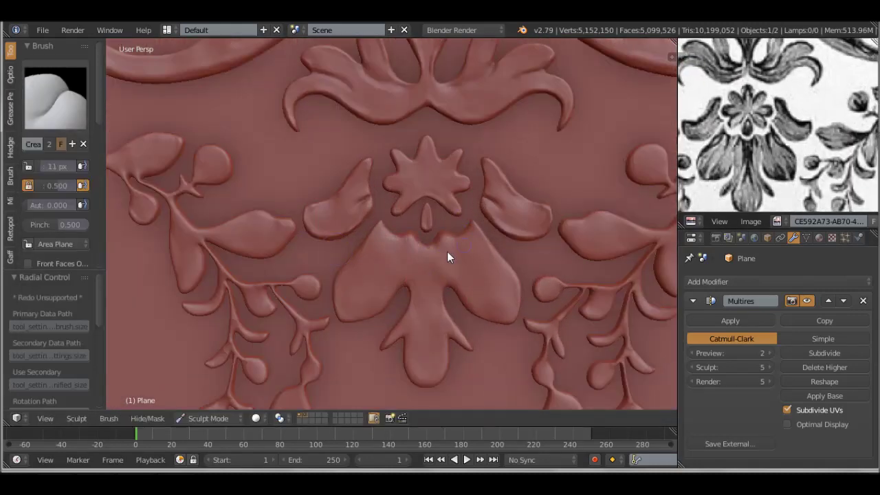
key("c")
key("f")
left_click(406, 265)
mouse_move(426, 317)
left_mouse_down()
mouse_move(452, 266)
mouse_move(424, 280)
mouse_move(435, 361)
left_mouse_up()
Step: Resize the clay brush to 14 px, then 30 px, before switching to Crease for the star
scroll(55, 172, "down", 3)
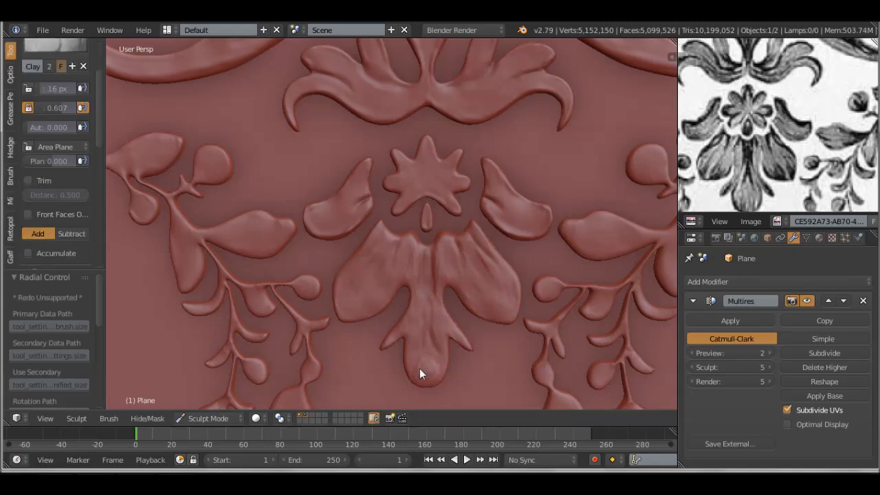
key("s")
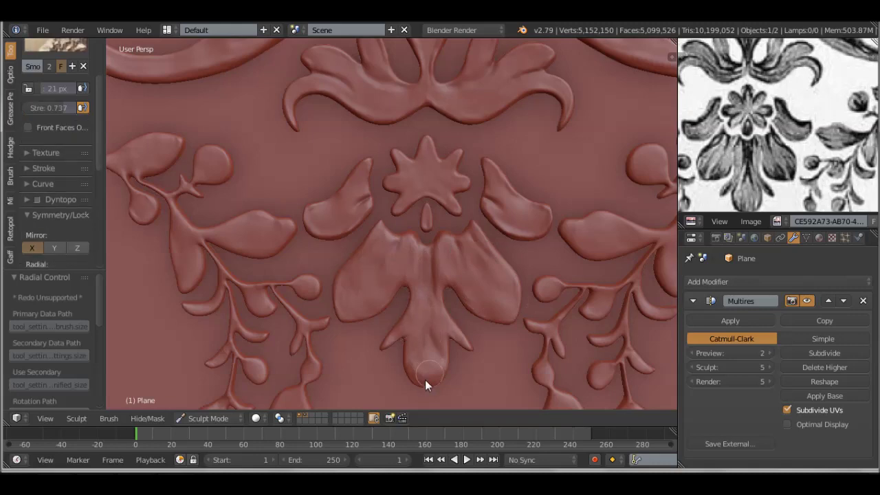
key("c")
scroll(482, 279, "down", 5)
scroll(439, 353, "down", 2)
scroll(464, 233, "up", 4)
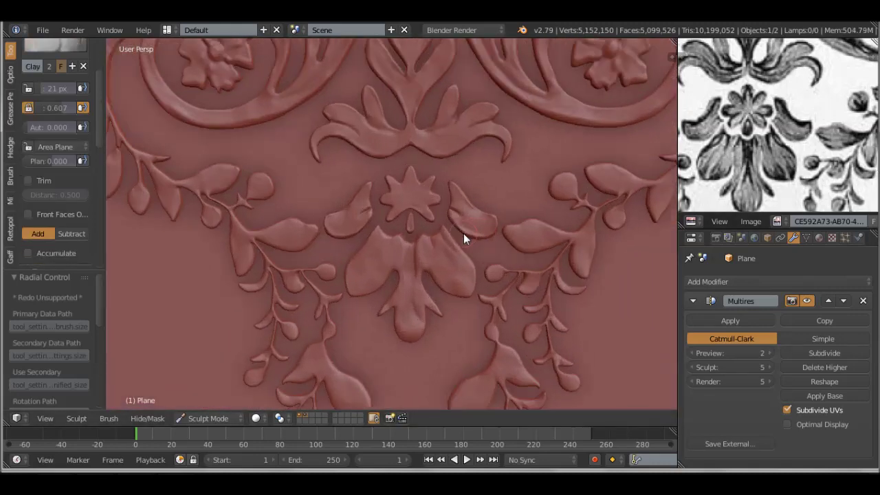
scroll(445, 207, "up", 6)
key("f")
left_click(451, 233)
scroll(440, 89, "down", 2)
key("f")
left_click(460, 181)
key("shift+c")
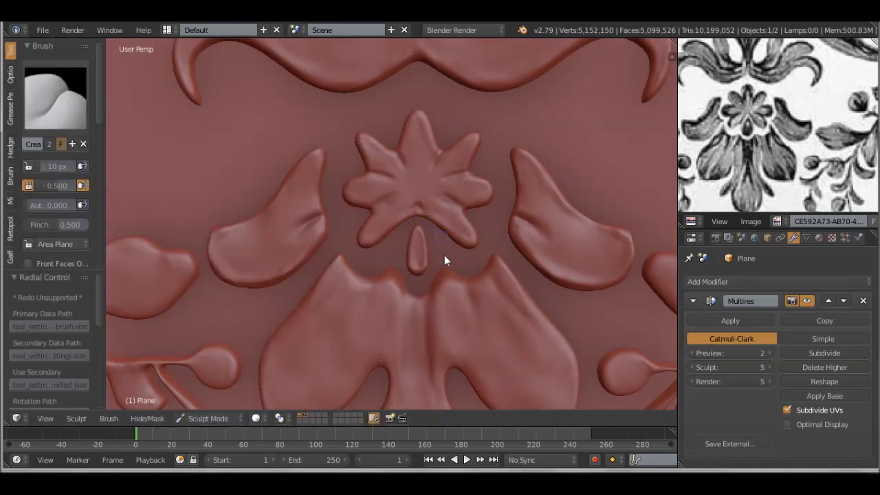
Step: Crease detail into the right flower's petals with a 7 px Crease brush
scroll(545, 183, "up", 4)
scroll(523, 193, "up", 2)
key("x")
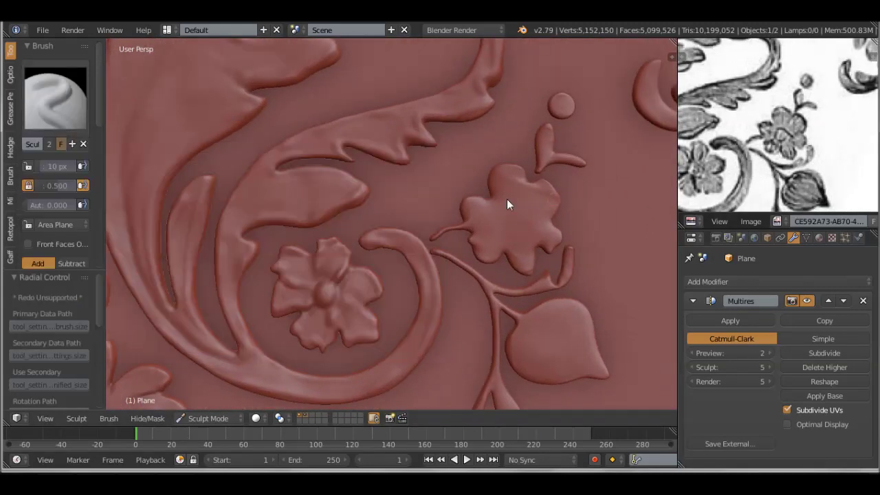
key("f")
key("shift+c")
left_click(496, 217)
left_click_drag(503, 230, 492, 241)
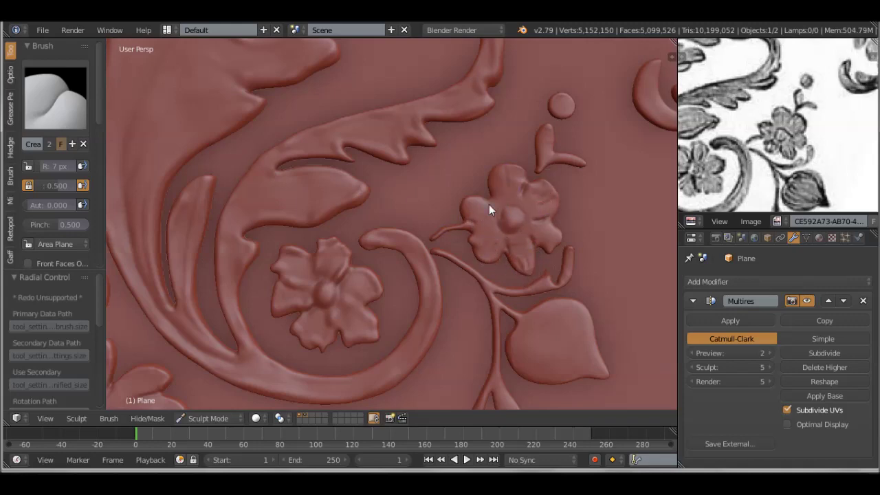
Step: Dent the leaf surface with subtractive Draw brush strokes
scroll(541, 190, "up", 1)
key("x")
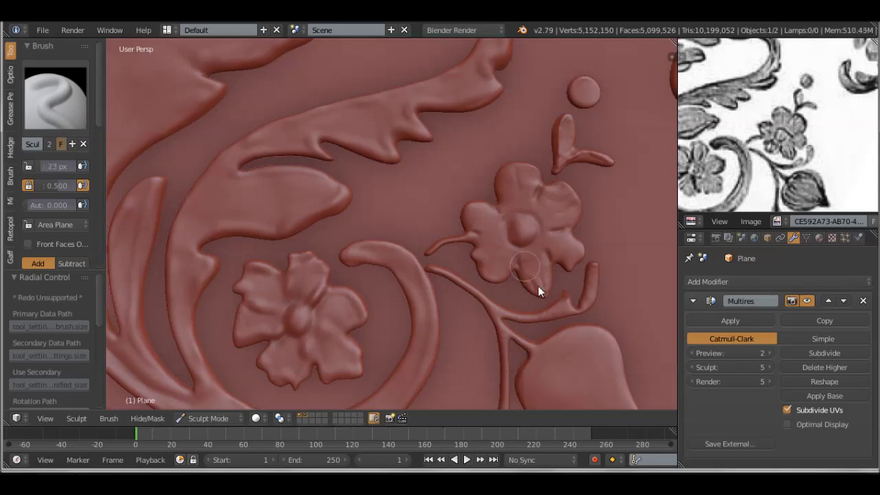
scroll(520, 270, "down", 3)
scroll(423, 235, "down", 3)
scroll(422, 235, "down", 2)
scroll(683, 141, "up", 3)
scroll(452, 229, "up", 5)
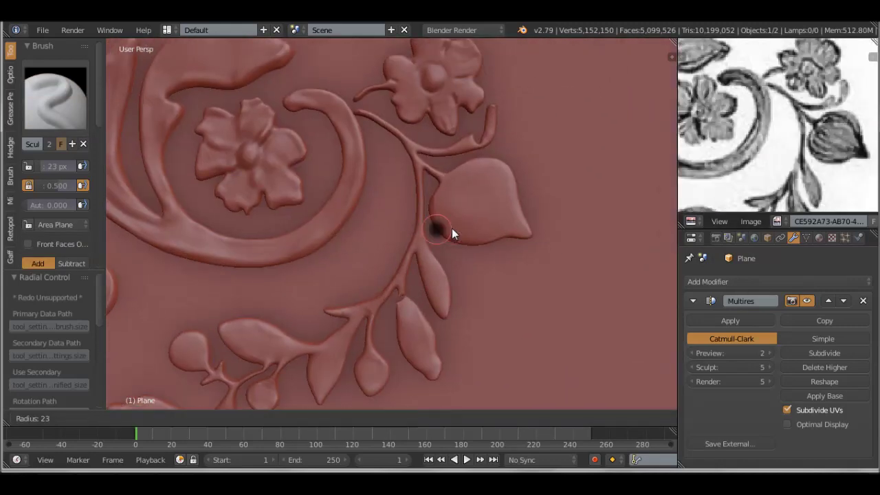
mouse_move(458, 191)
left_mouse_down("ctrl")
mouse_move(488, 181)
mouse_move(486, 202)
mouse_move(482, 191)
left_mouse_up("ctrl")
Step: Cut creased vein grooves into the pointed bud leaf
key("shift+c")
scroll(485, 199, "down", 3)
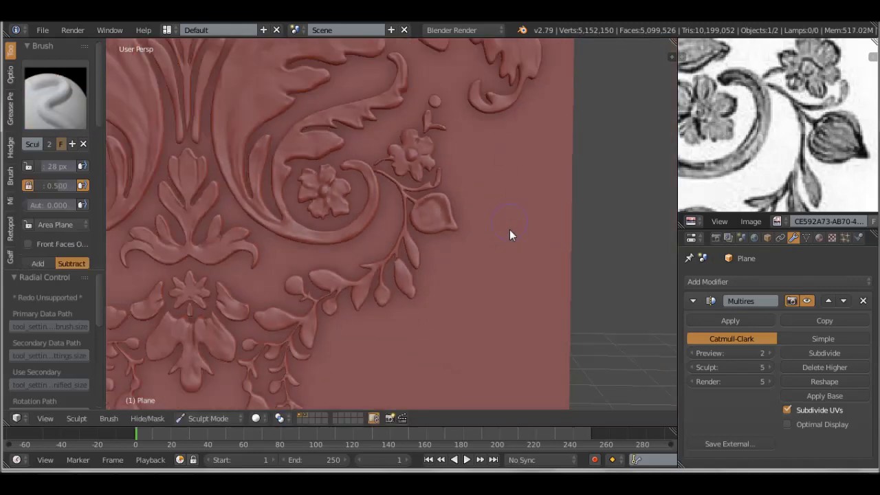
scroll(439, 247, "up", 2)
scroll(463, 217, "up", 2)
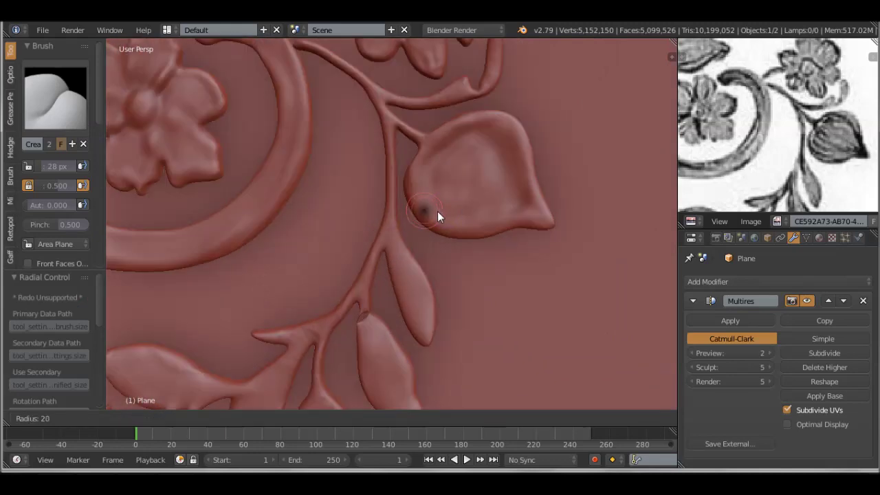
left_click_drag(456, 161, 491, 219)
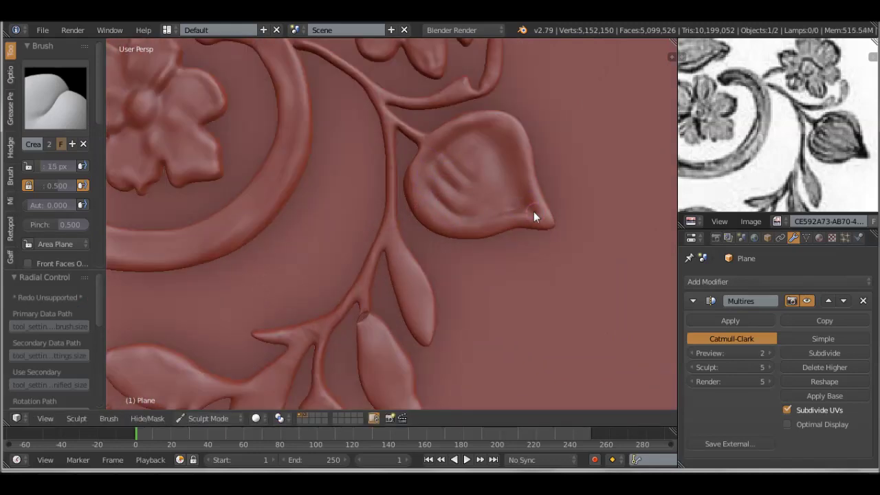
Step: Save the ornament over Ornement1.blend
scroll(491, 190, "down", 3)
scroll(483, 287, "down", 2)
key("ctrl+s")
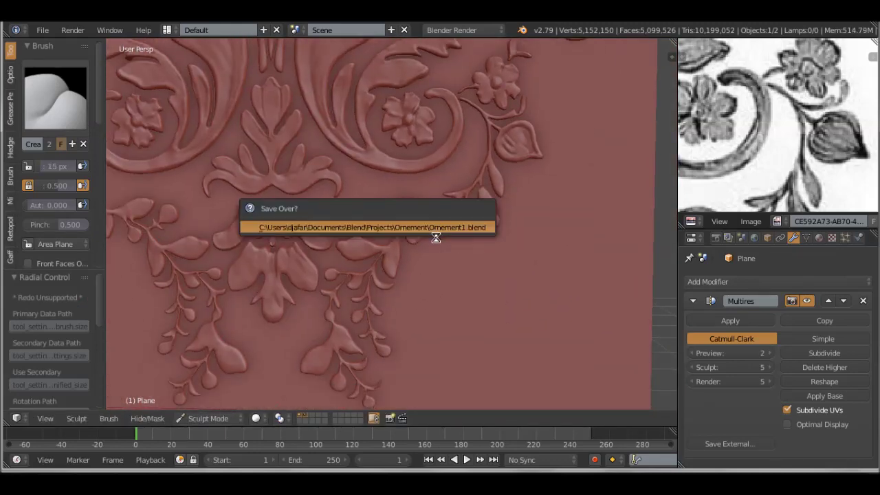
scroll(484, 281, "down", 2)
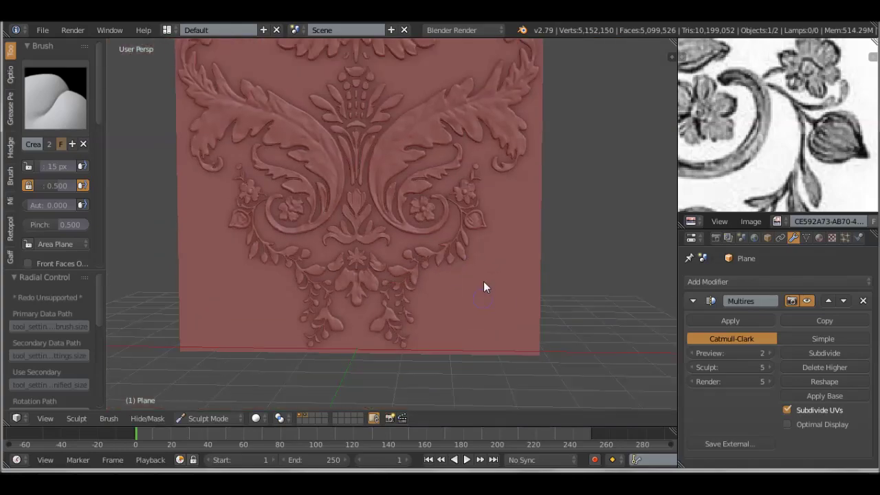
scroll(478, 299, "down", 2)
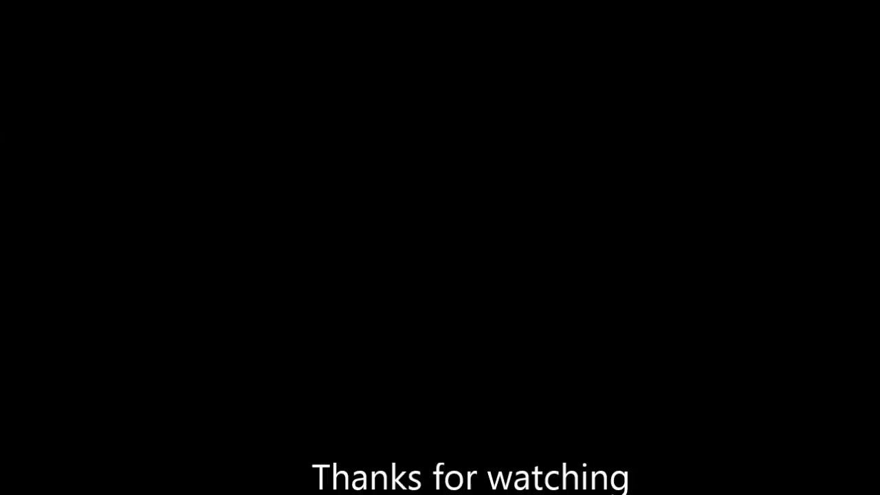